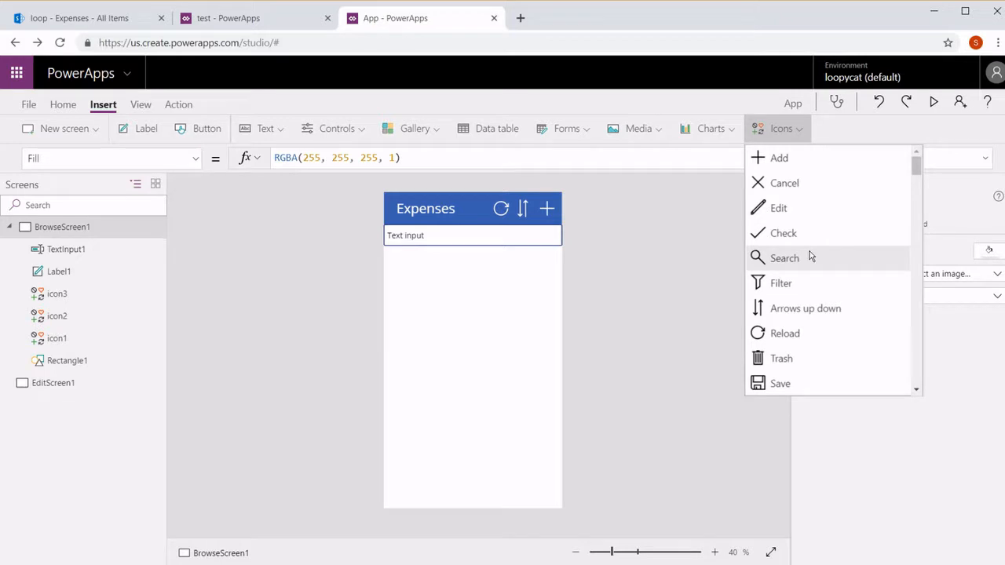
# Step: Add a Search icon and place it over the start of the text input below the Expenses header
pyautogui.click(811, 256)
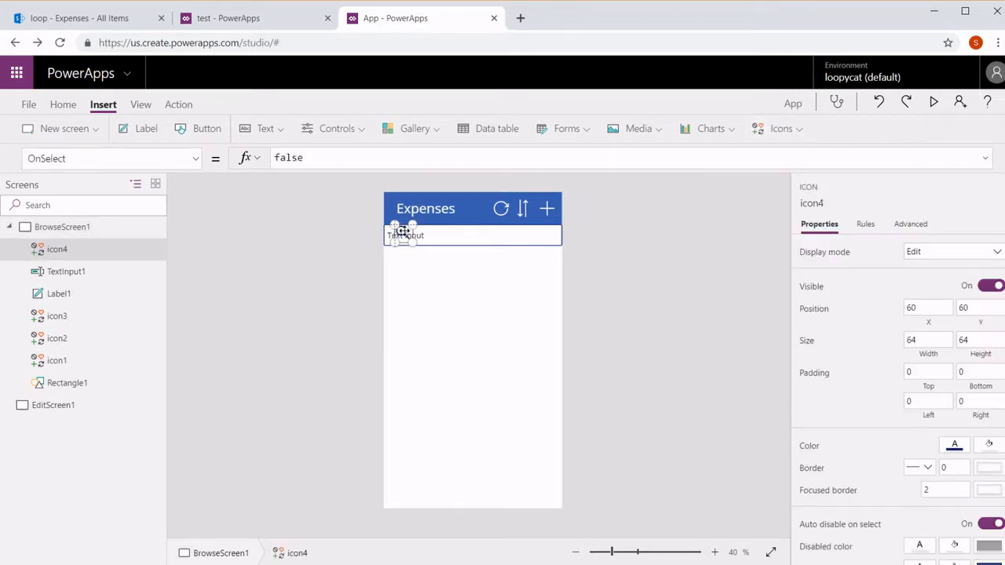
pyautogui.moveTo(402, 231); pyautogui.dragTo(384, 232)
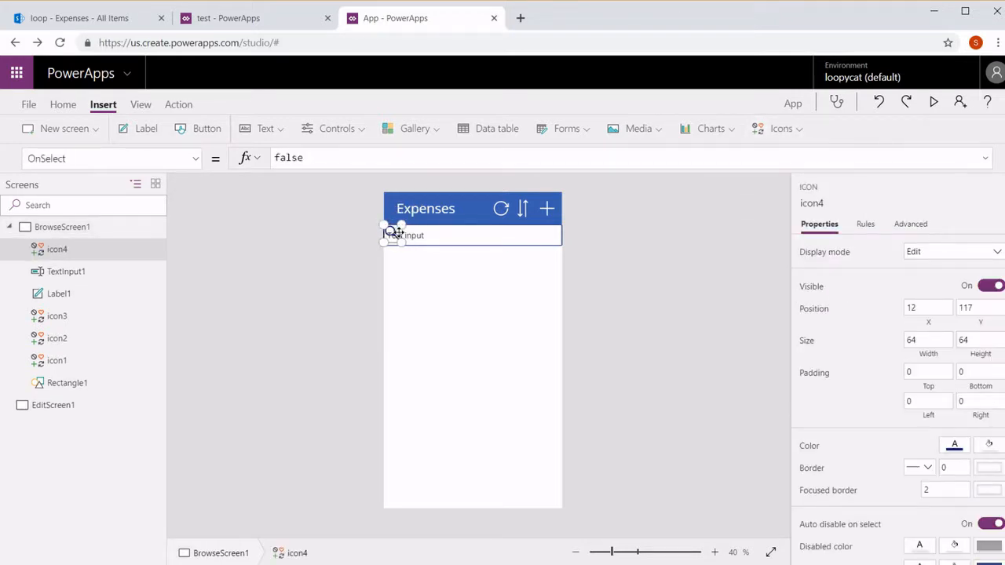
# Step: Clear the text input's default text and set its hint text to "Search"
pyautogui.click(437, 244)
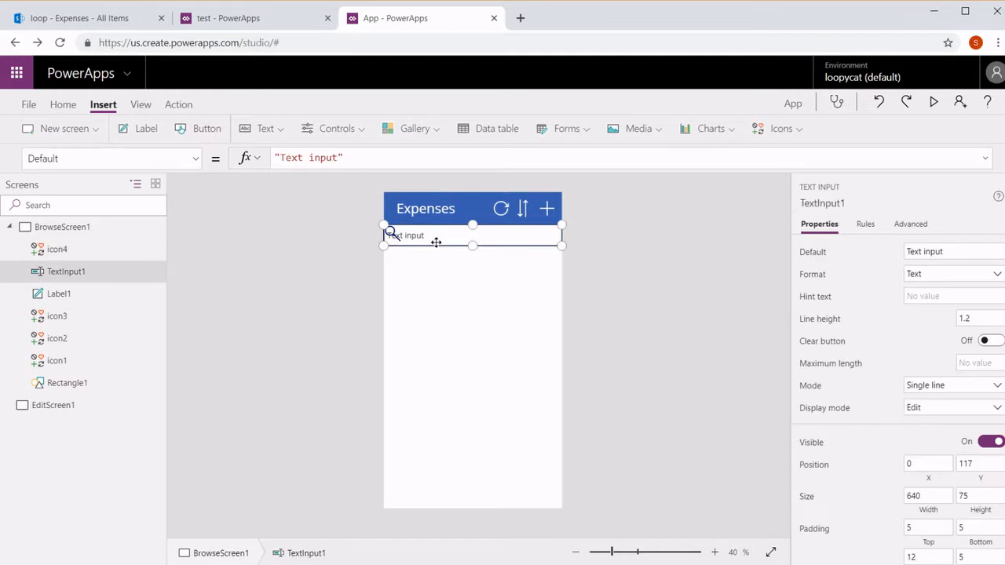
pyautogui.click(967, 251)
pyautogui.press('BackSpace')
pyautogui.press('Tab')
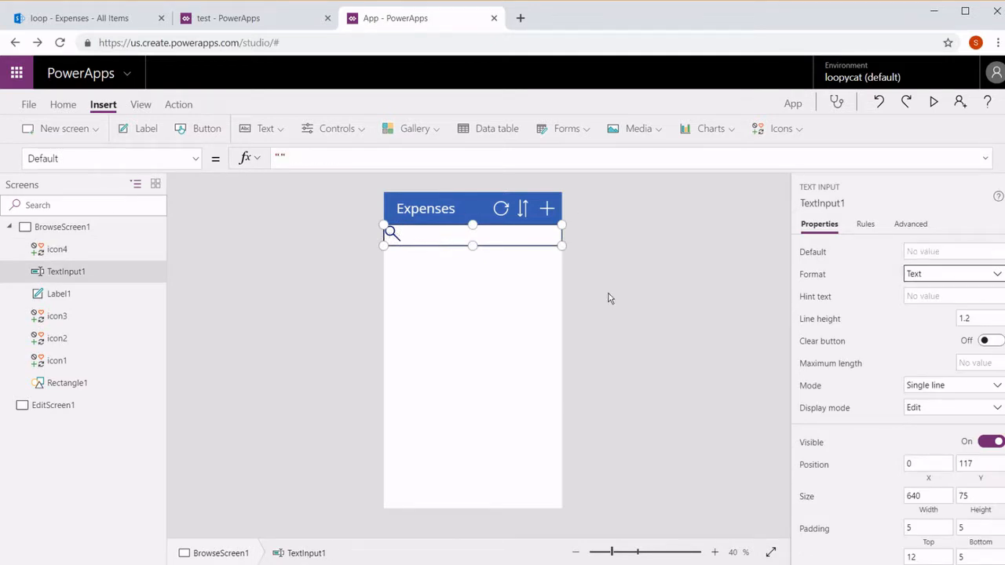
pyautogui.press('Tab')
pyautogui.write('Sea')
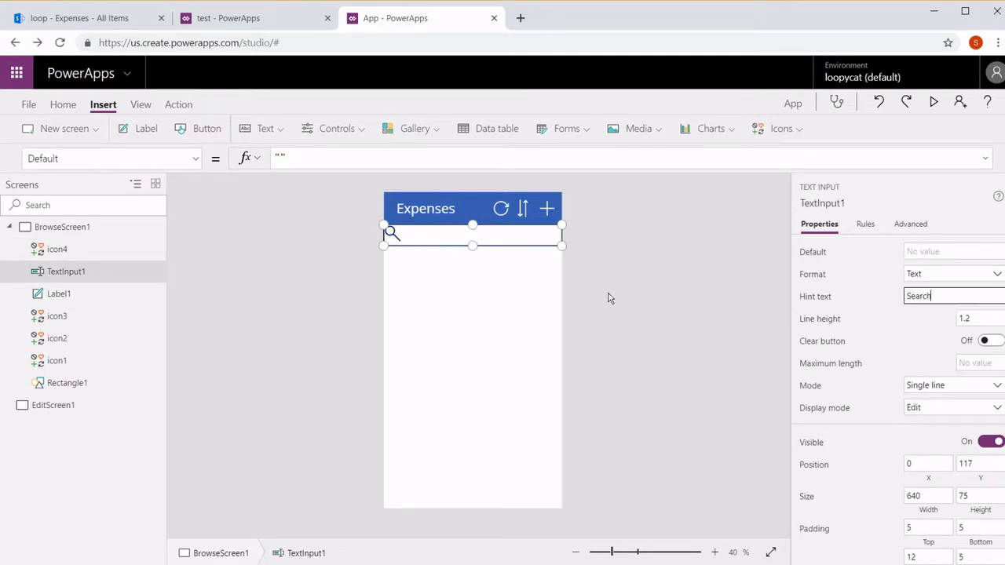
pyautogui.press('Tab')
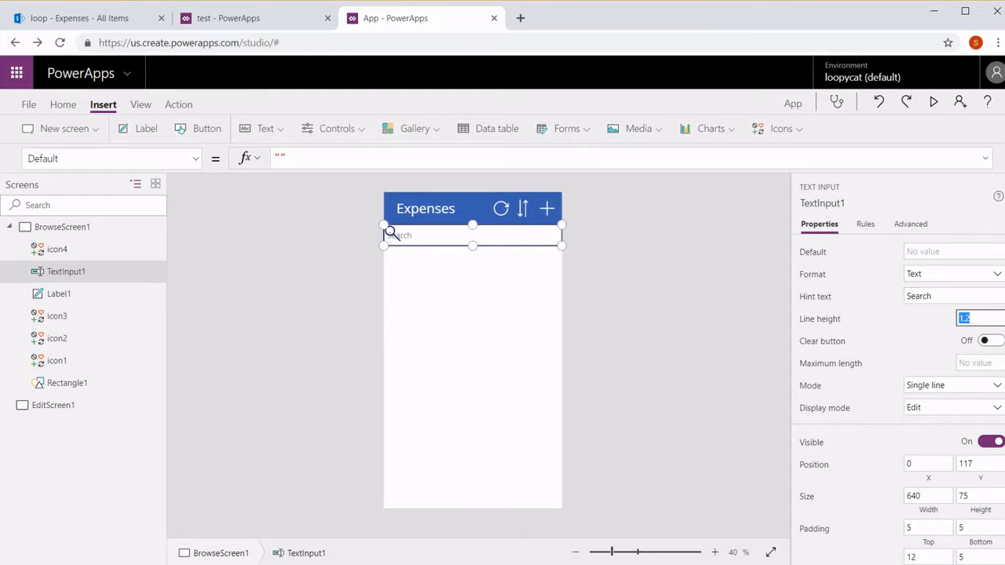
# Step: Set the text input's left padding to 70 to make room for the search icon
pyautogui.scroll(-1, 984, 355)
pyautogui.moveTo(925, 511); pyautogui.dragTo(743, 479)
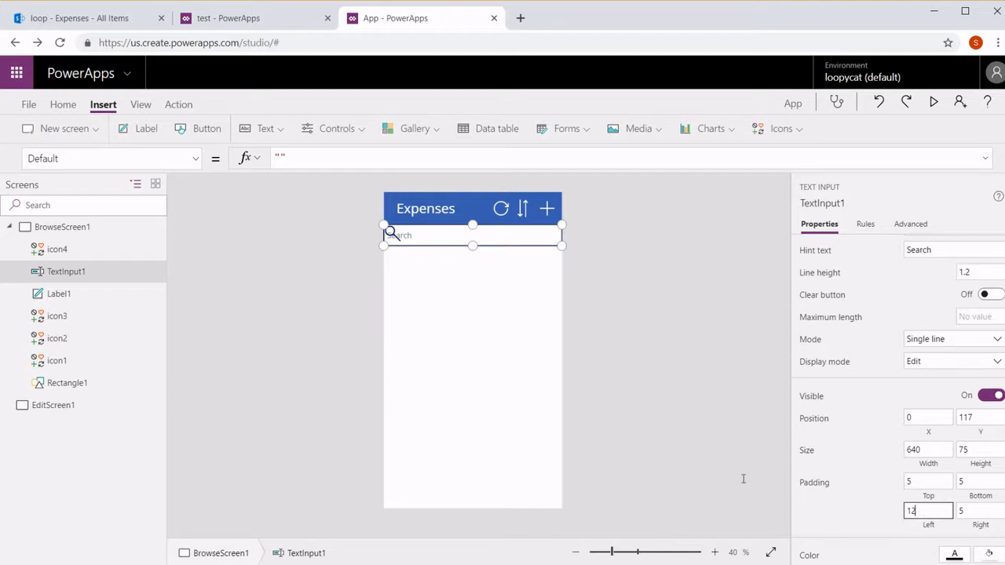
pyautogui.hotkey('ctrl', 'a')
pyautogui.press('BackSpace')
pyautogui.click(405, 295)
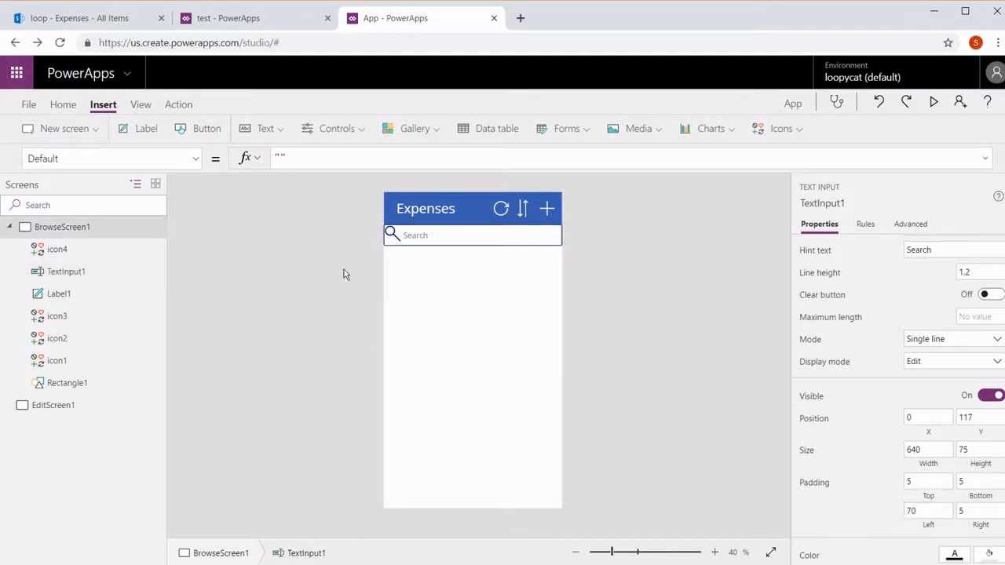
# Step: Insert a vertical gallery on BrowseScreen1
pyautogui.click(407, 129)
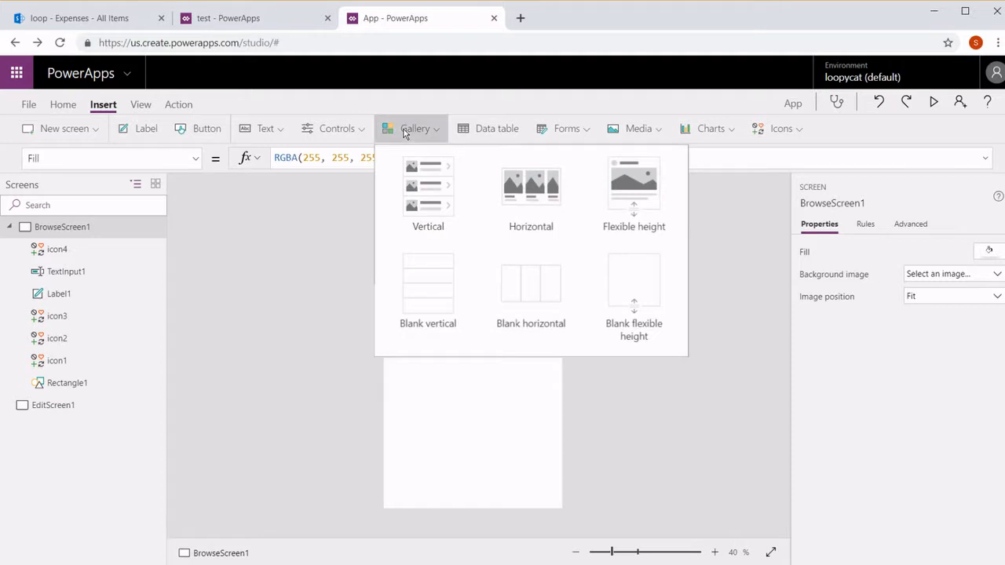
pyautogui.click(416, 173)
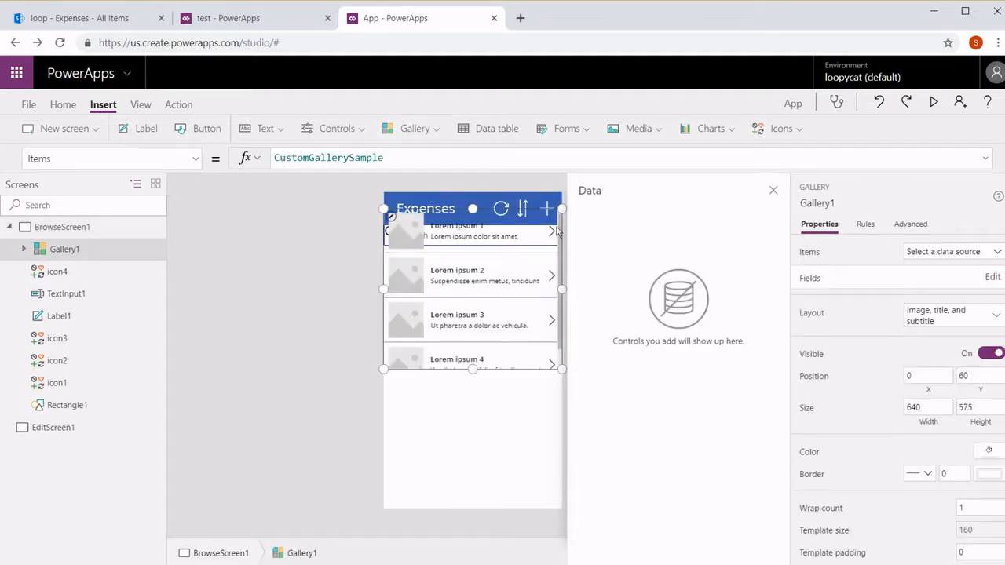
pyautogui.click(938, 251)
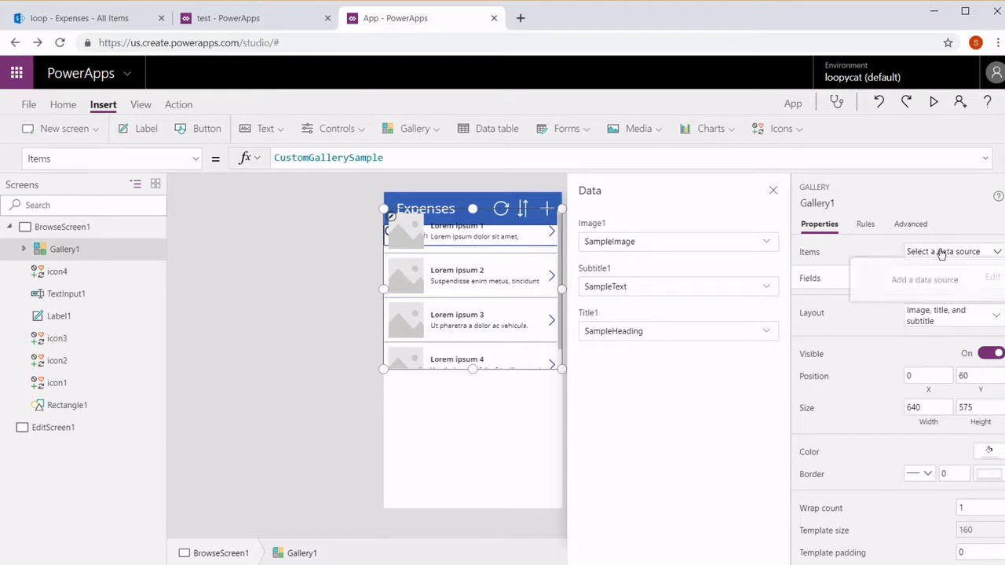
pyautogui.click(916, 282)
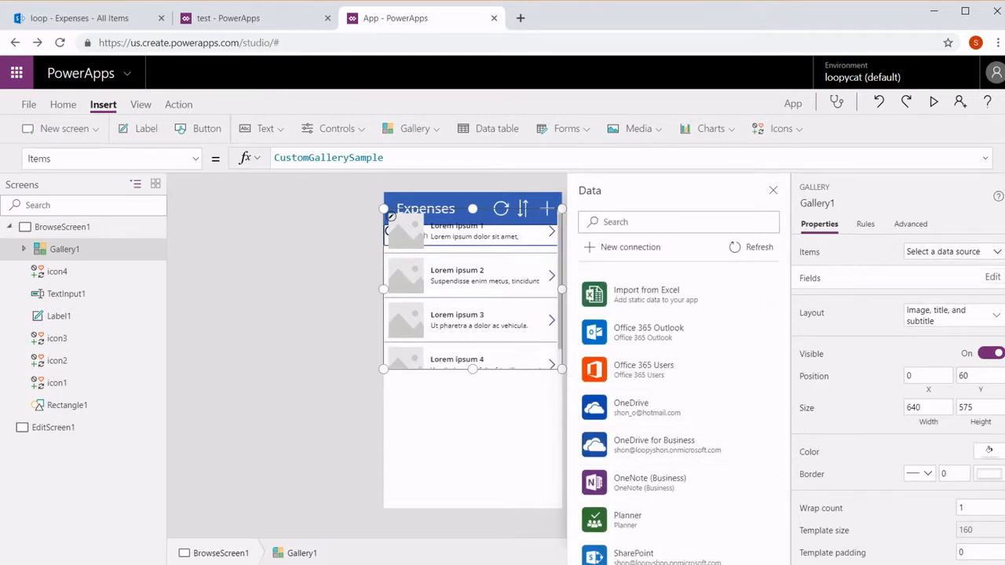
pyautogui.click(644, 554)
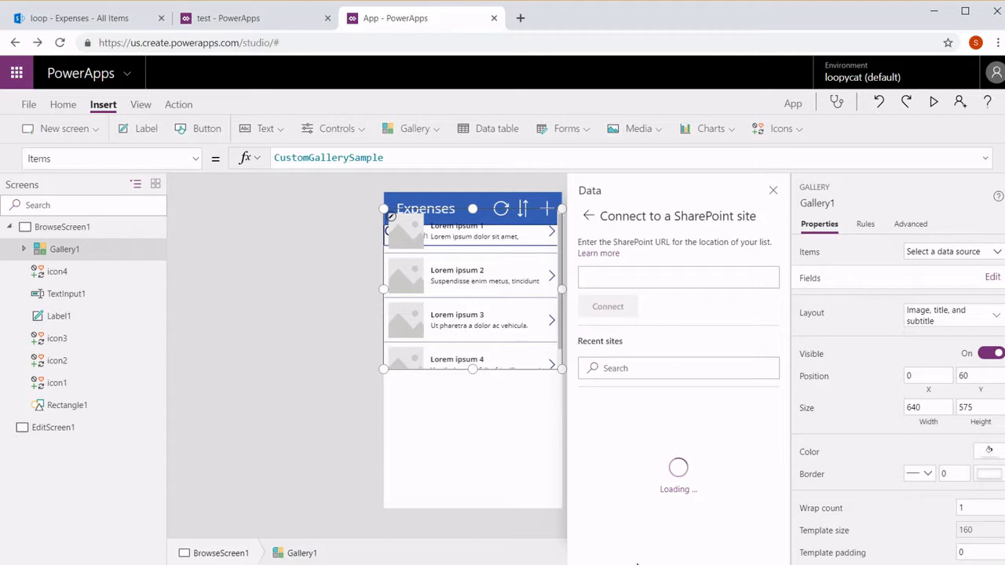
pyautogui.click(719, 277)
pyautogui.write('https://loopycat.sharepoint.com/sites/loop')
pyautogui.click(603, 306)
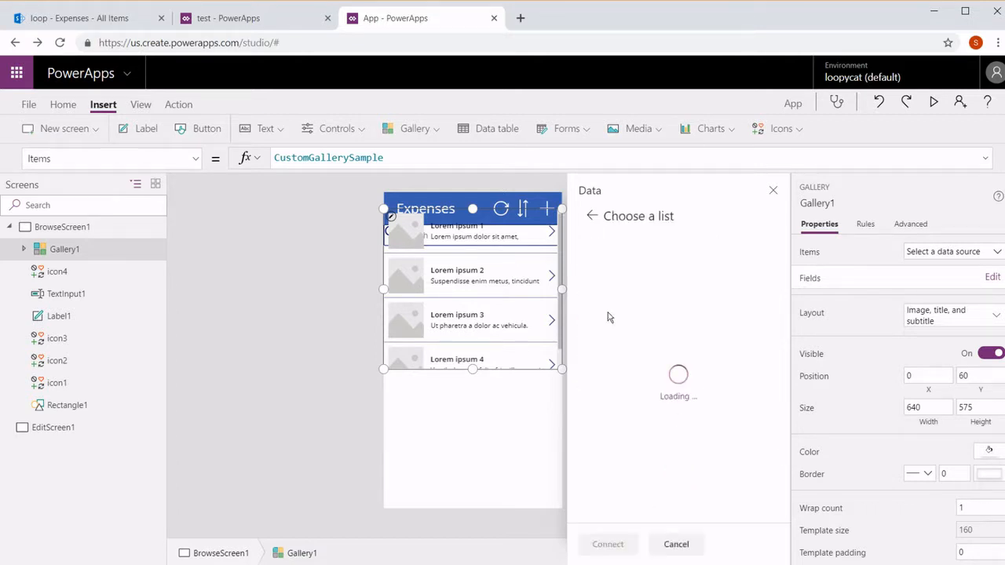
pyautogui.click(589, 285)
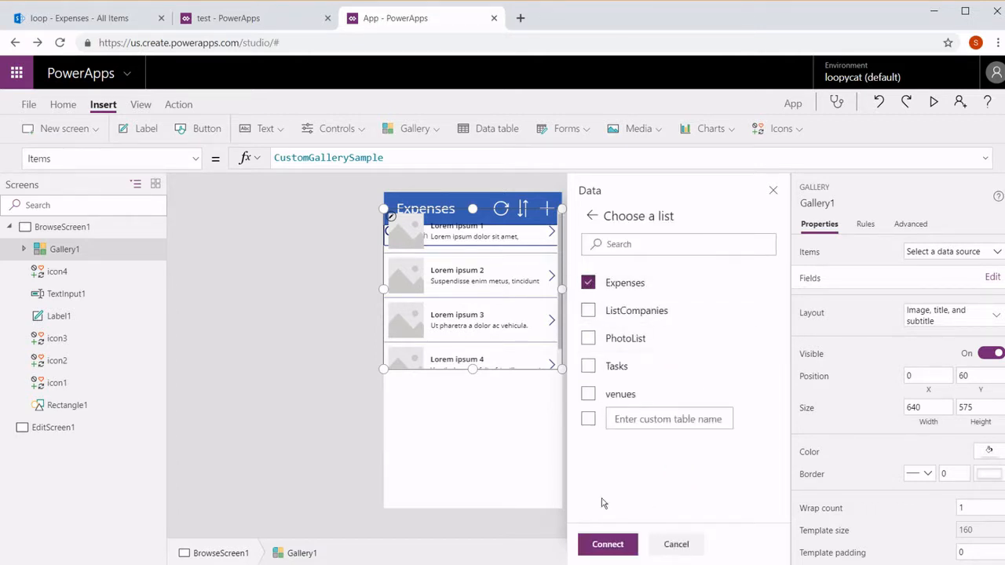
pyautogui.click(610, 549)
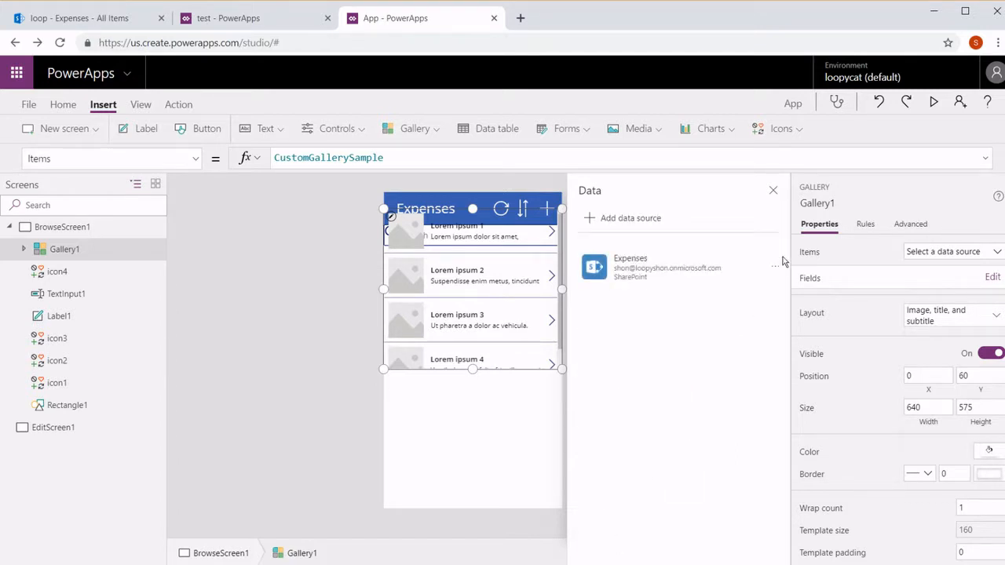
pyautogui.click(773, 190)
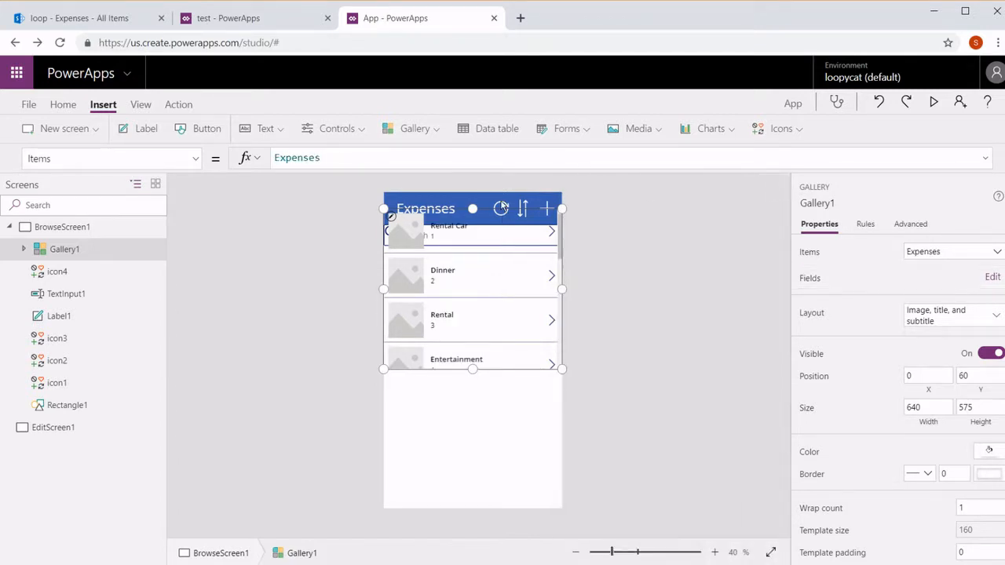
# Step: Move the gallery directly below the search box at Y 192 and extend it to the screen's lower edge, with a height of 944
pyautogui.moveTo(500, 214); pyautogui.dragTo(495, 245)
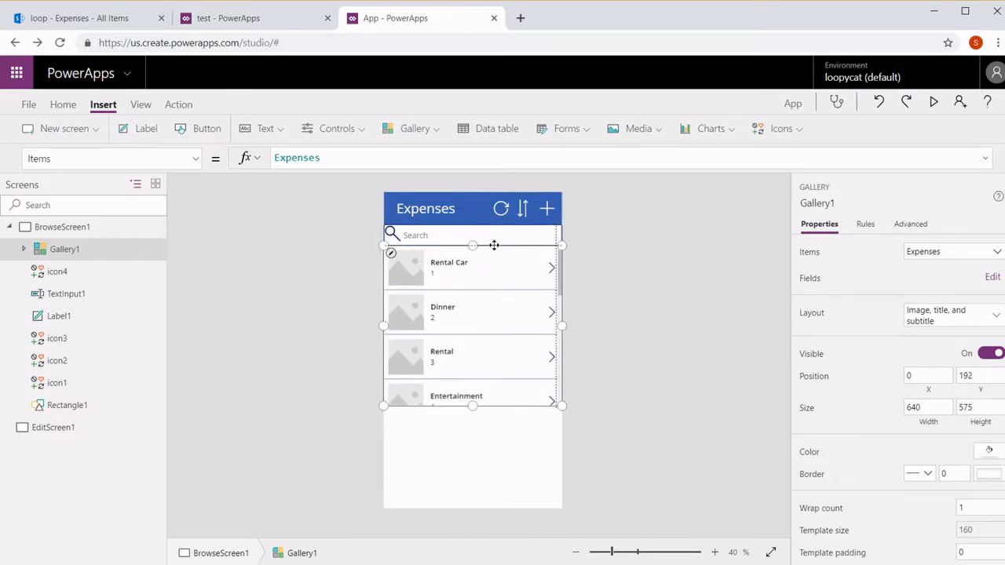
pyautogui.click(470, 409)
pyautogui.click(487, 273)
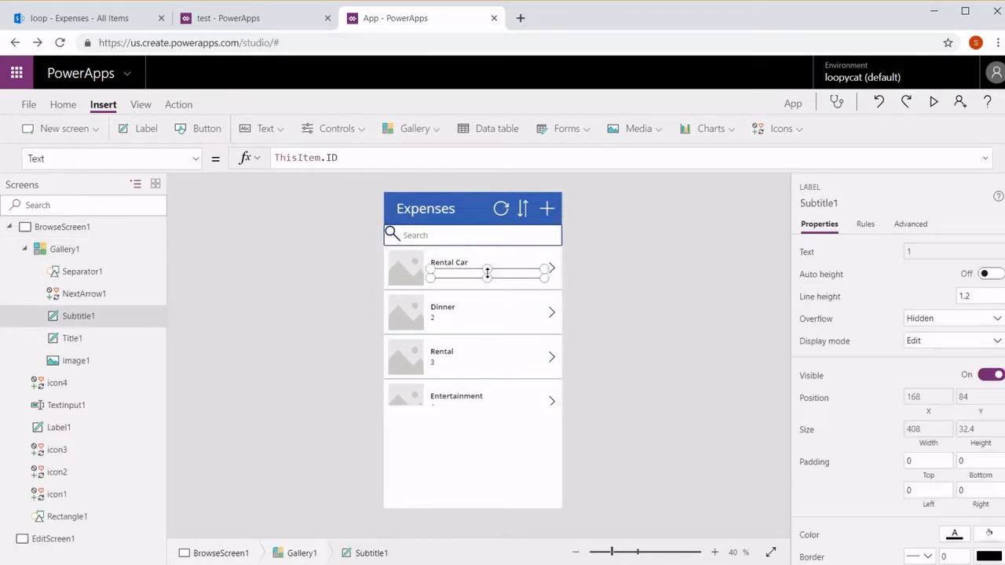
pyautogui.click(485, 296)
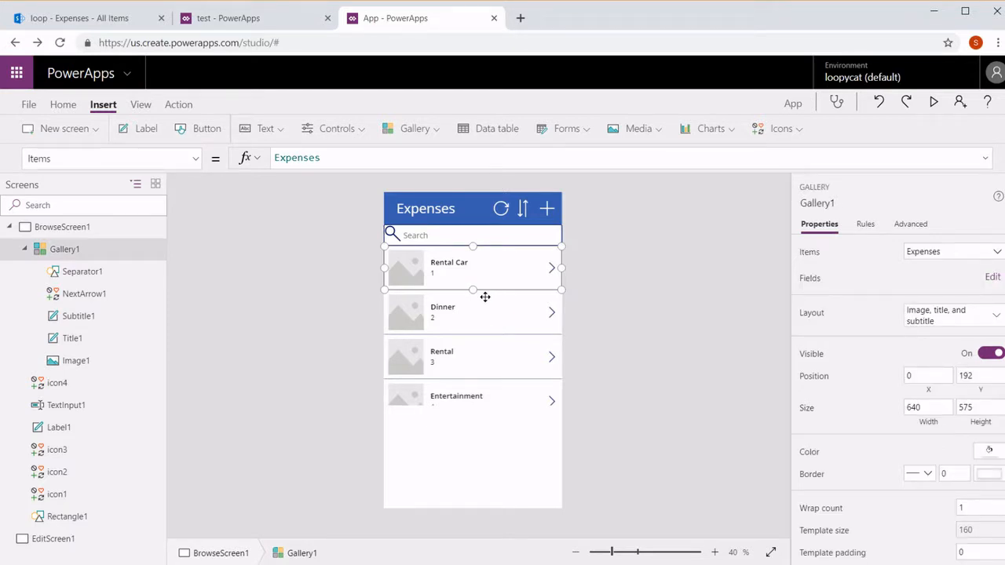
pyautogui.click(464, 380)
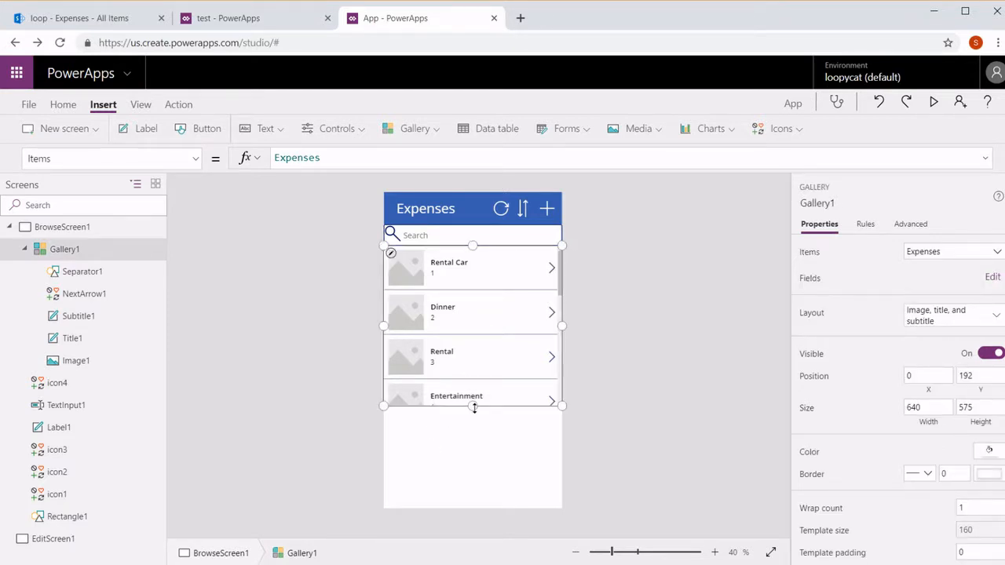
pyautogui.moveTo(473, 407); pyautogui.dragTo(473, 544)
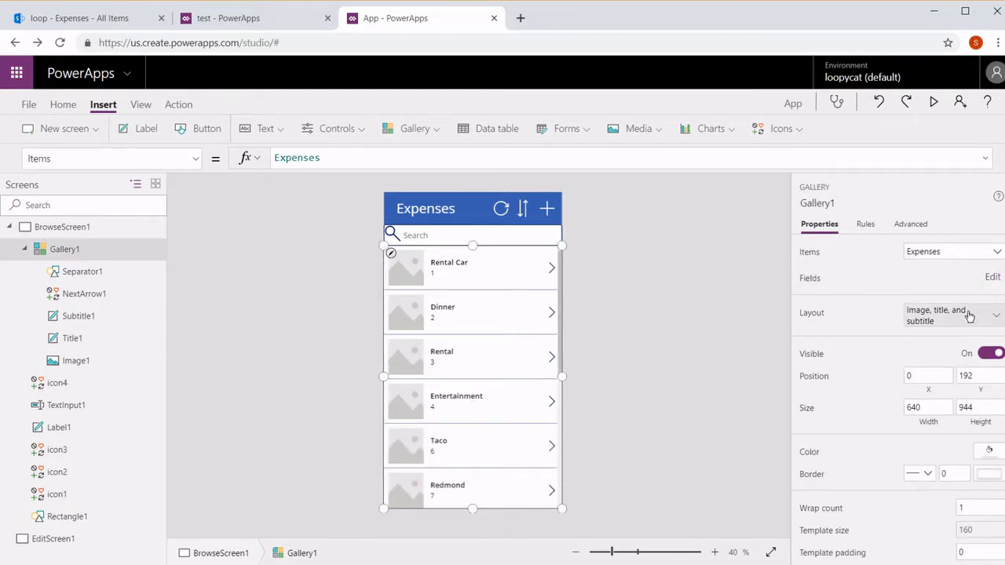
# Step: Change the gallery layout to "Title, subtitle, and body"
pyautogui.click(969, 316)
pyautogui.press('Escape')
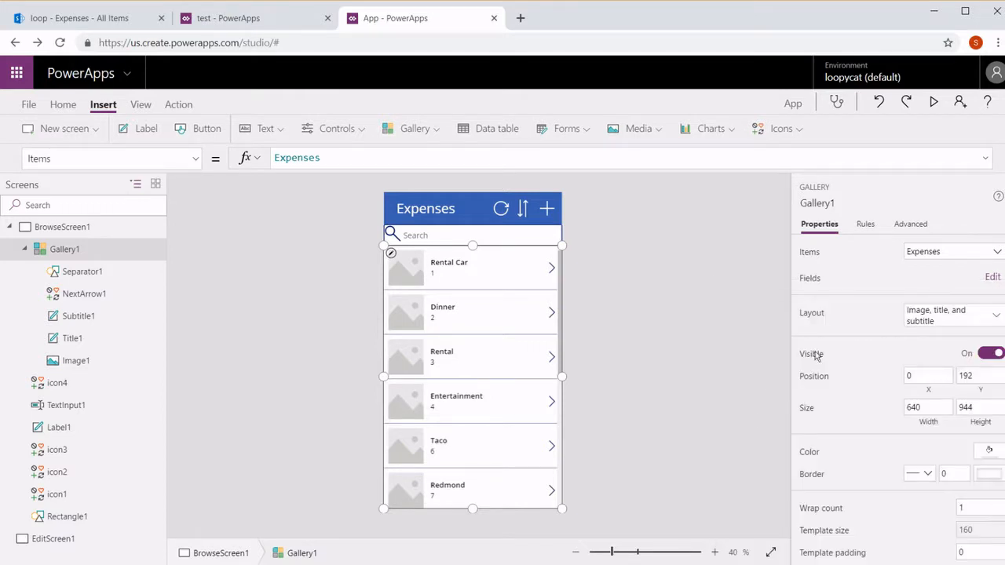
pyautogui.click(426, 265)
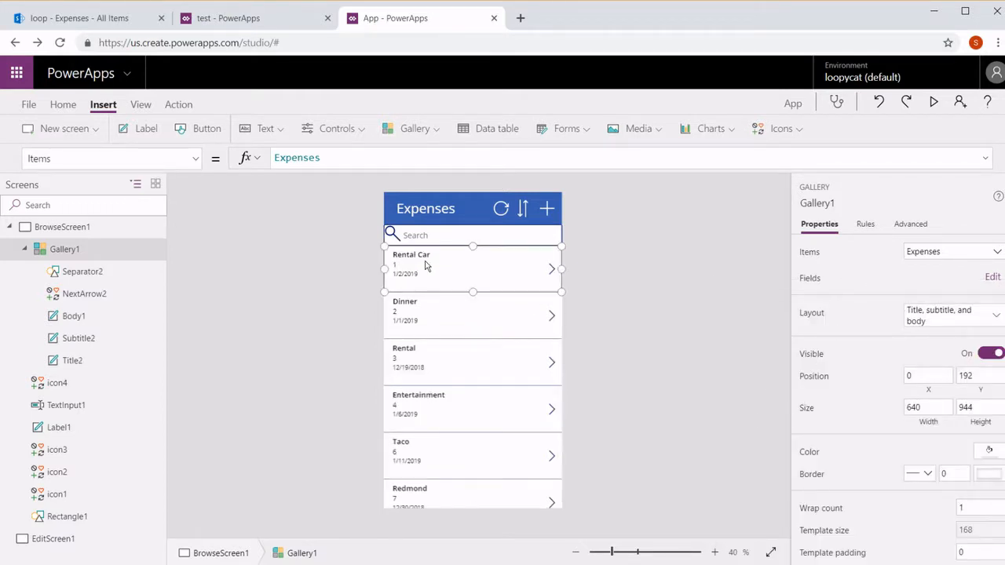
# Step: Set the gallery's subtitle to show the Total field
pyautogui.click(990, 277)
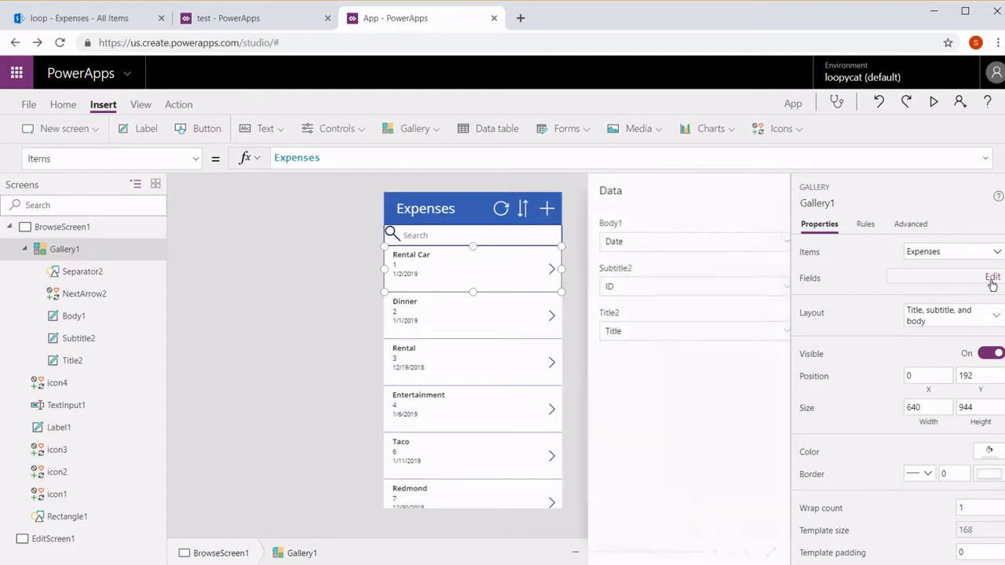
pyautogui.click(704, 288)
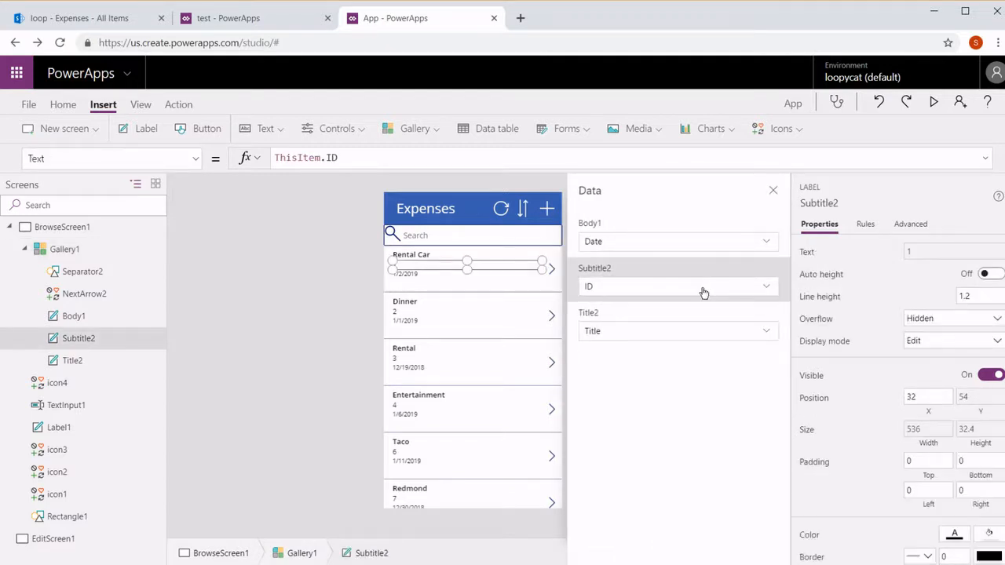
pyautogui.click(702, 288)
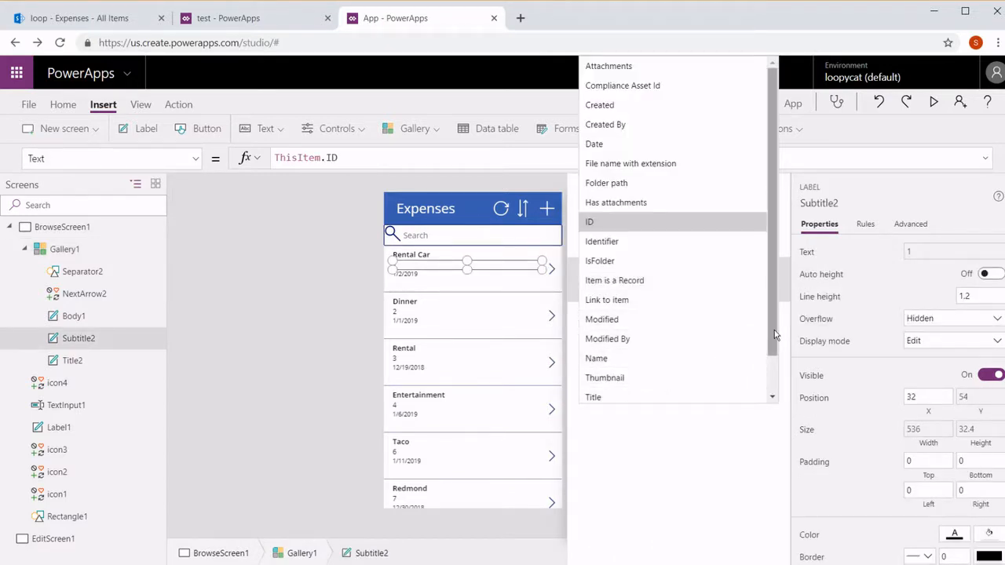
pyautogui.moveTo(772, 346); pyautogui.dragTo(772, 382)
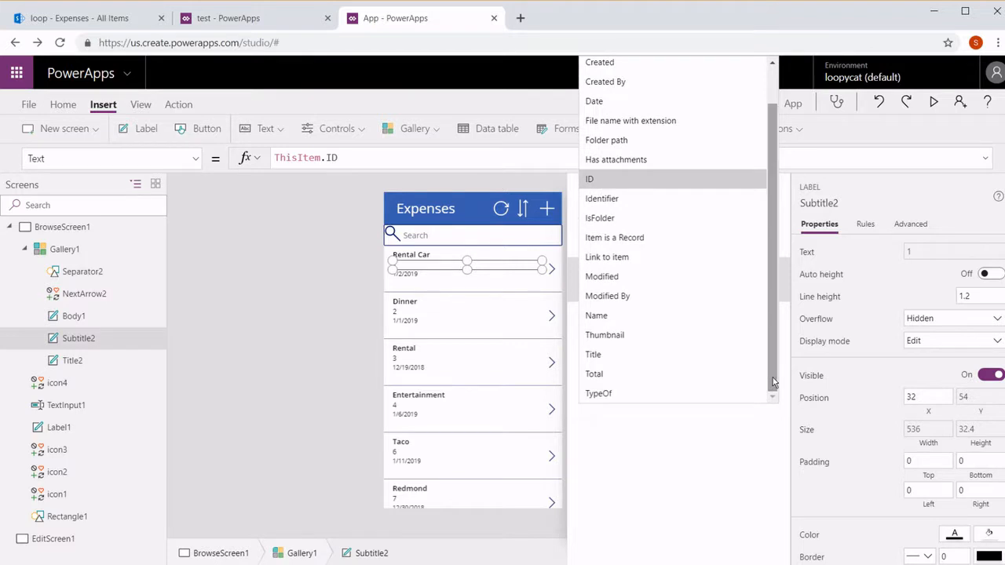
pyautogui.click(658, 377)
pyautogui.click(281, 338)
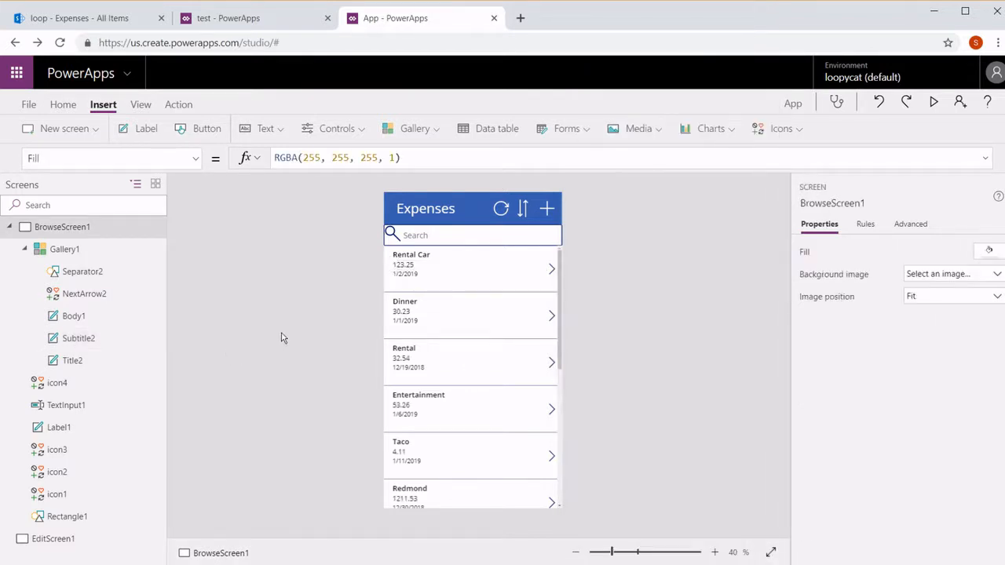
pyautogui.click(10, 227)
pyautogui.click(10, 226)
pyautogui.click(474, 194)
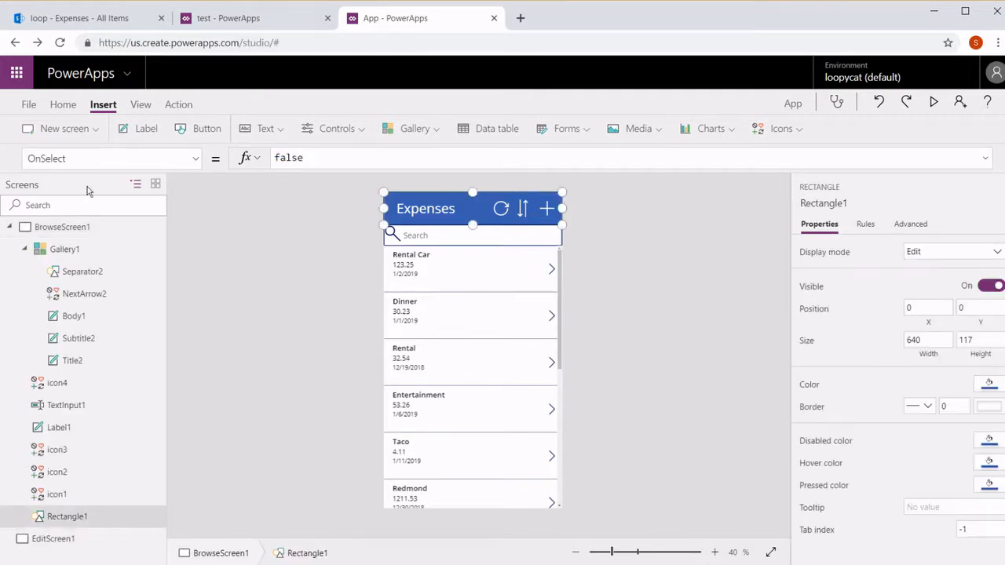
# Step: Collapse BrowseScreen1 in the screen tree, add a blank screen and move it above EditScreen1
pyautogui.click(10, 227)
pyautogui.click(66, 129)
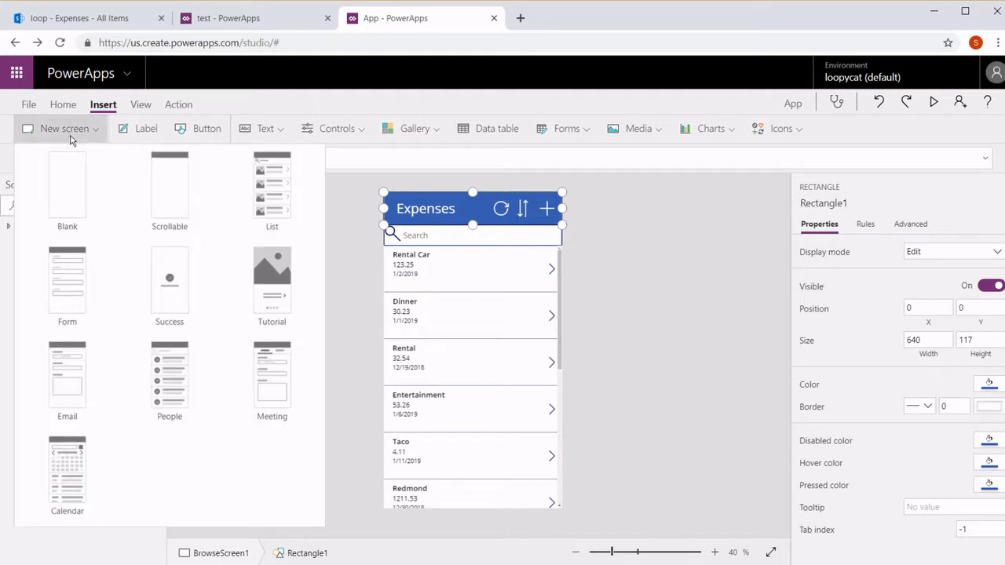
pyautogui.click(88, 179)
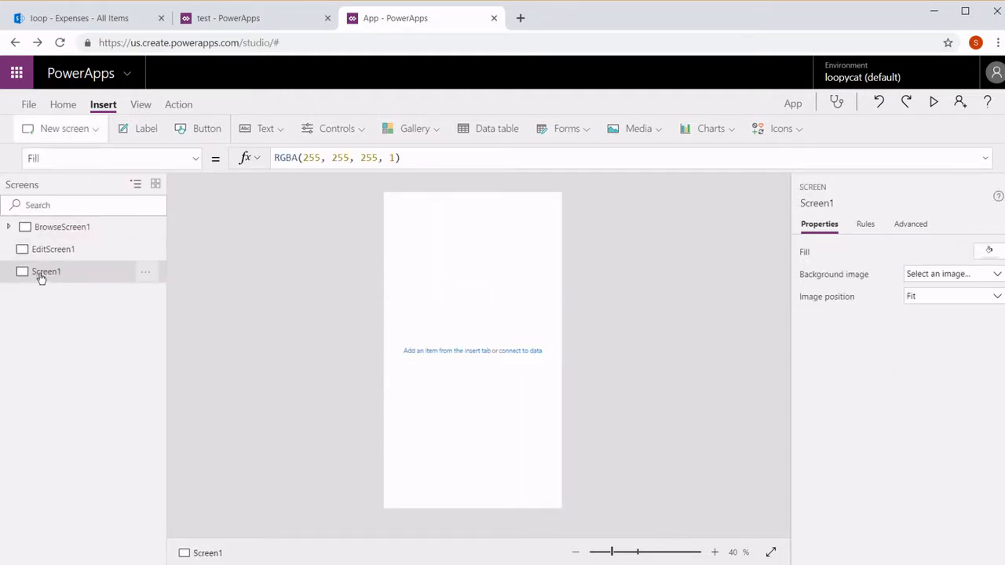
pyautogui.click(146, 278)
pyautogui.click(167, 289)
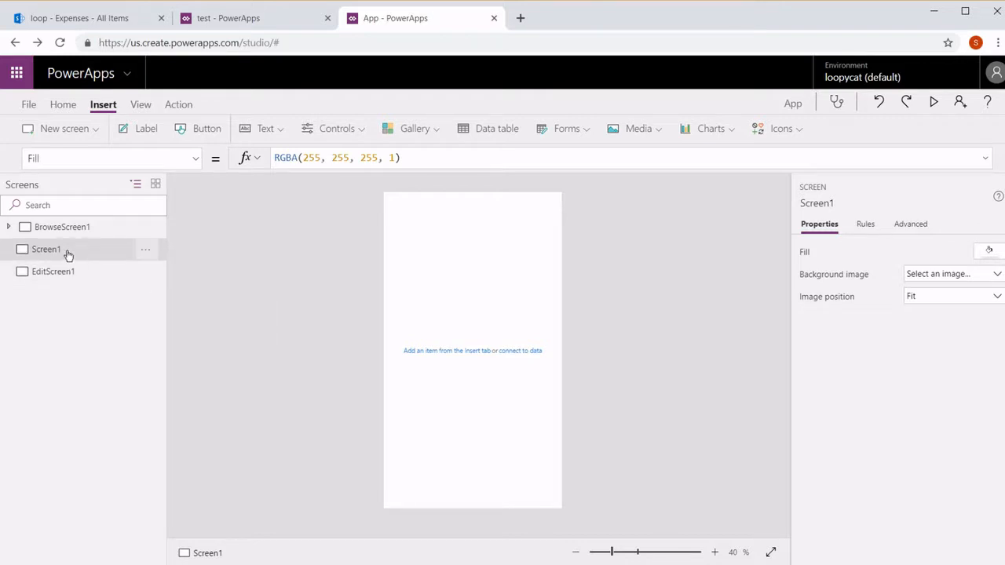
# Step: Rename the new blank screen as DetailScreen1
pyautogui.doubleClick(68, 251)
pyautogui.write('De')
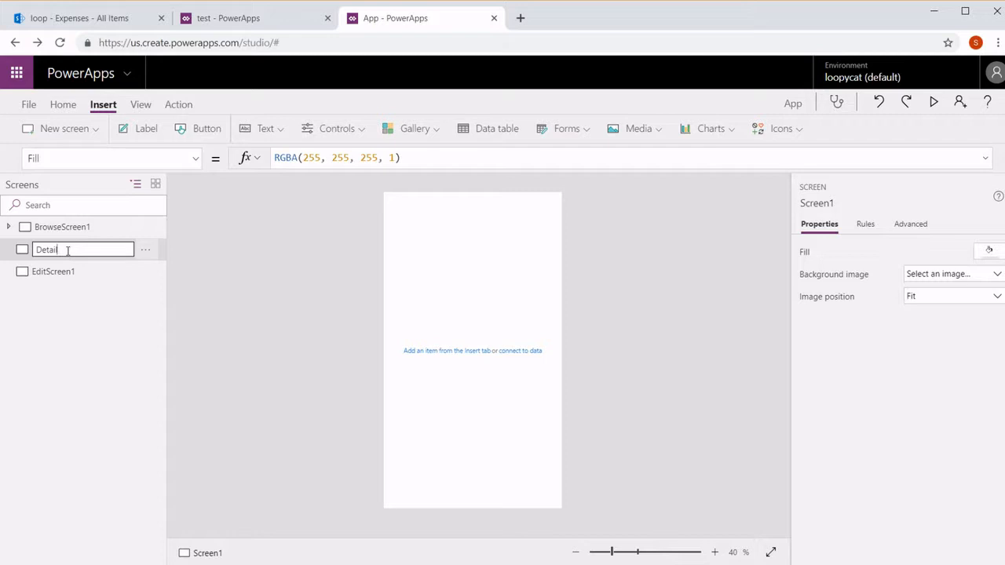
pyautogui.write('tailScreen1')
pyautogui.press('Return')
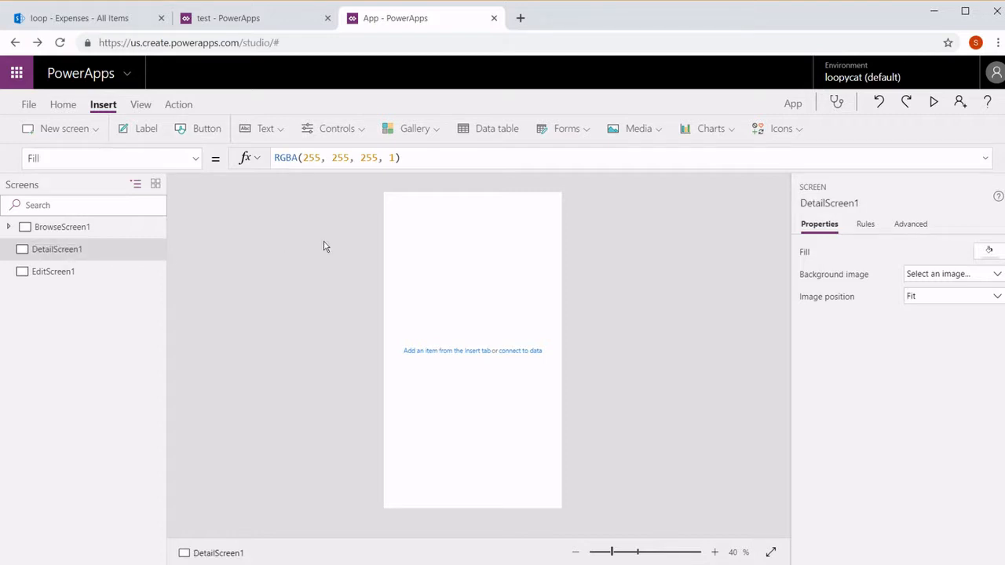
# Step: Paste the blue header rectangle onto DetailScreen1 and EditScreen1 and move each copy flush with the screen's top edge
pyautogui.hotkey('ctrl', 'v')
pyautogui.moveTo(447, 227); pyautogui.dragTo(444, 212)
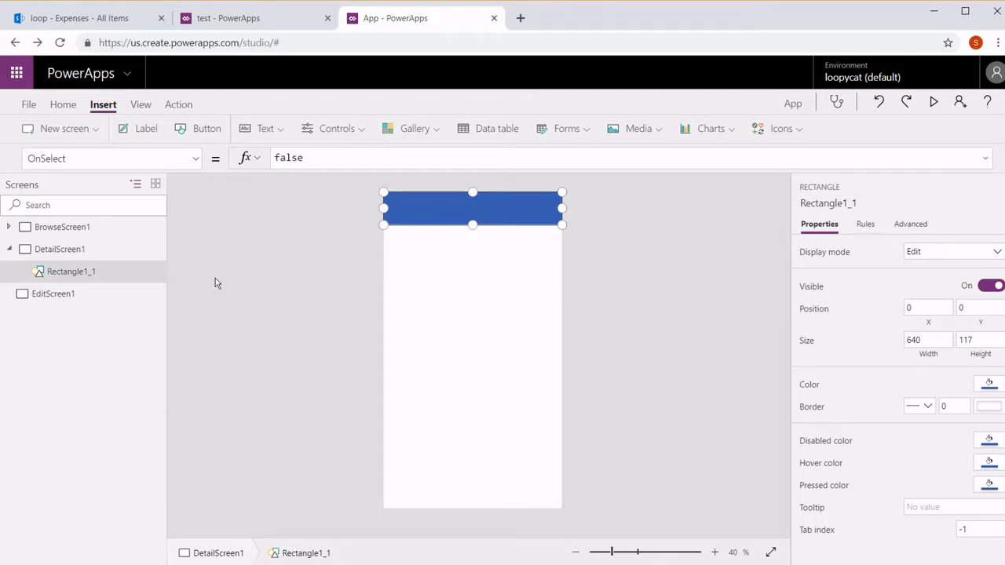
pyautogui.click(120, 292)
pyautogui.hotkey('ctrl', 'v')
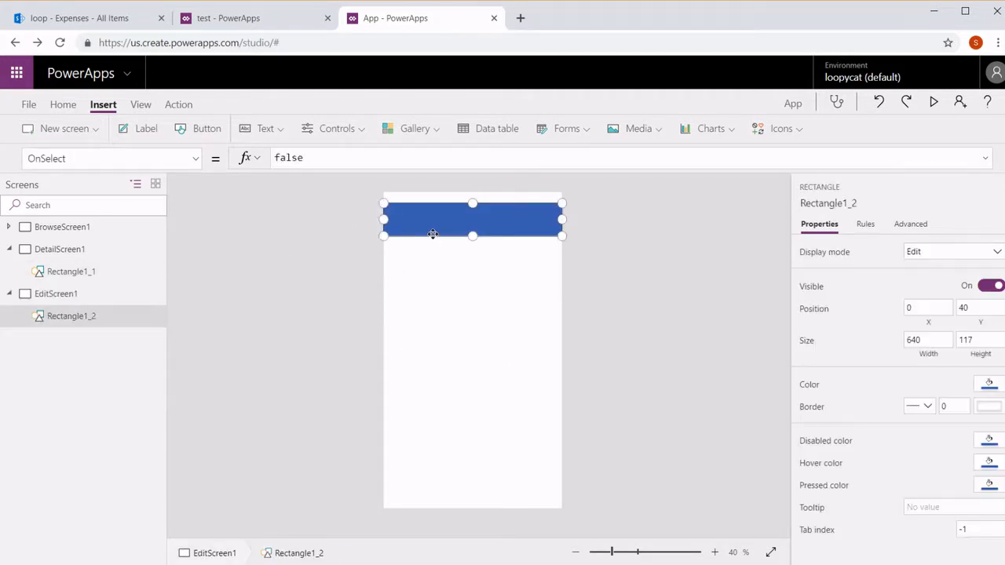
pyautogui.moveTo(433, 234); pyautogui.dragTo(433, 223)
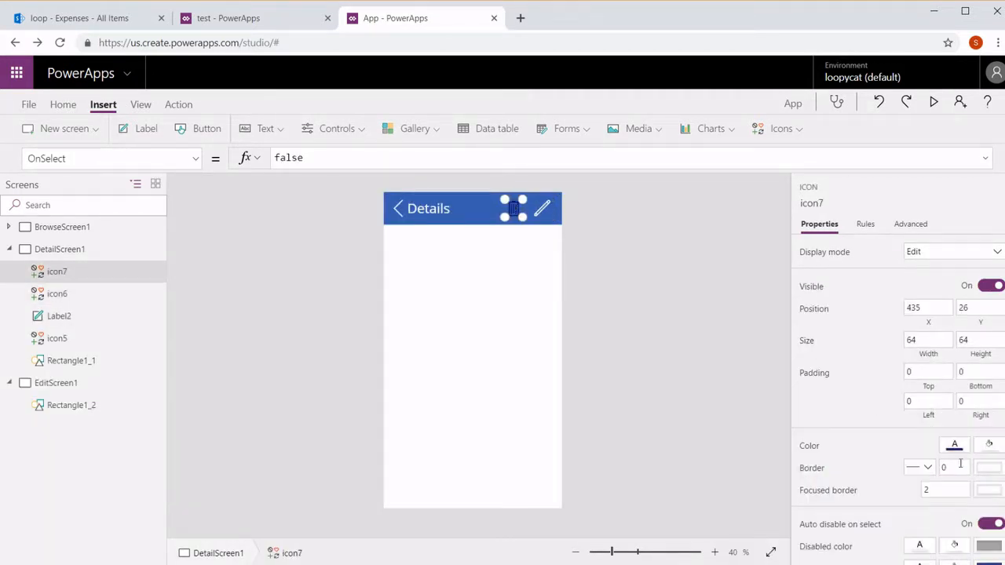
# Step: Set the trash icon in the Details header to white and open EditScreen1
pyautogui.click(955, 445)
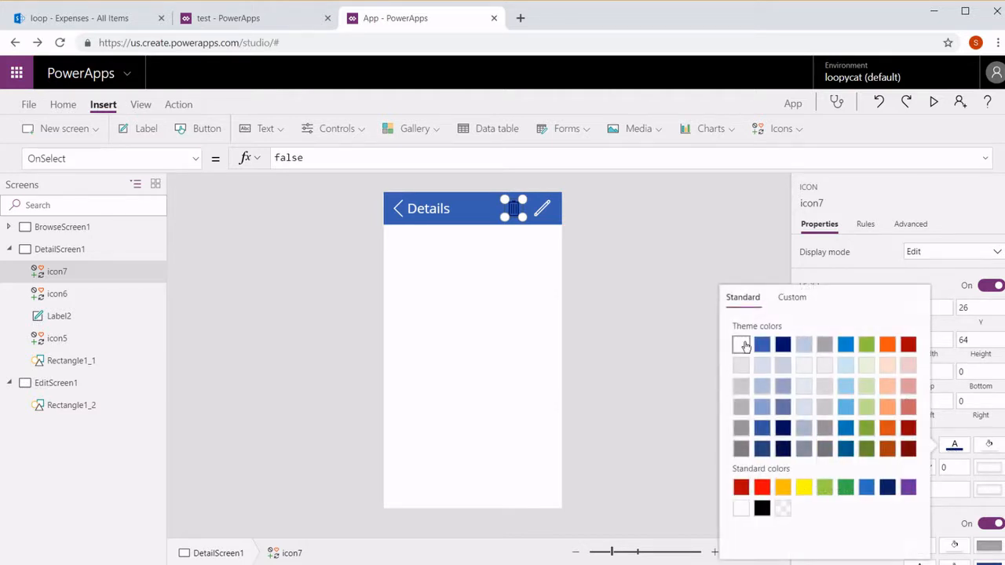
pyautogui.click(742, 345)
pyautogui.click(680, 293)
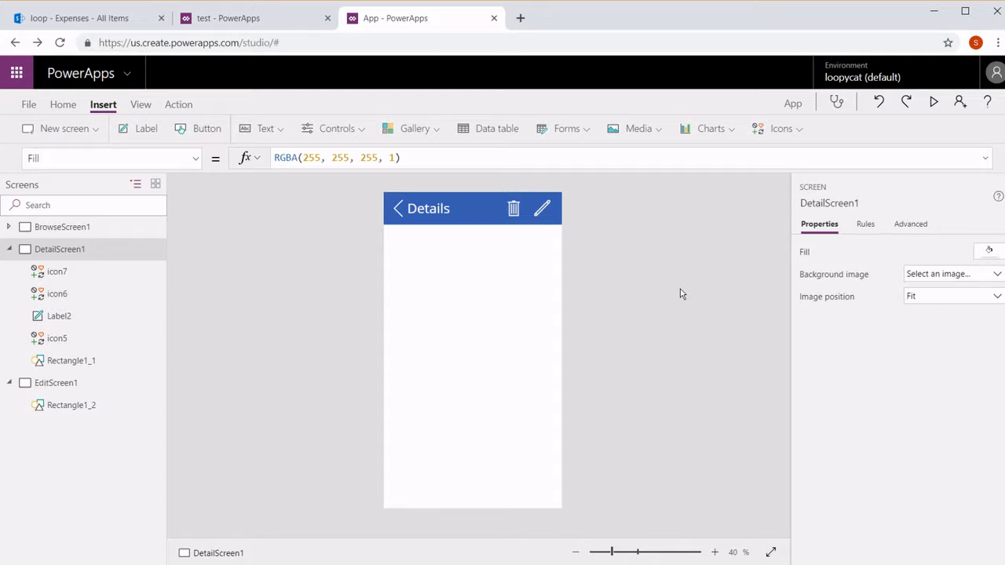
pyautogui.click(51, 386)
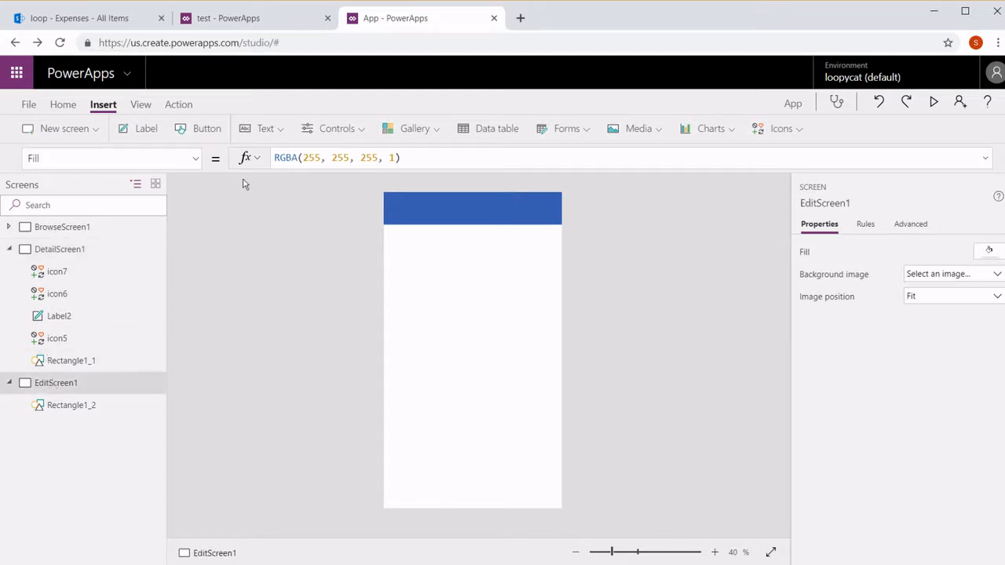
# Step: Add a text label to DetailScreen1 directly below the header at X 40, Y 117, and insert another label
pyautogui.click(77, 251)
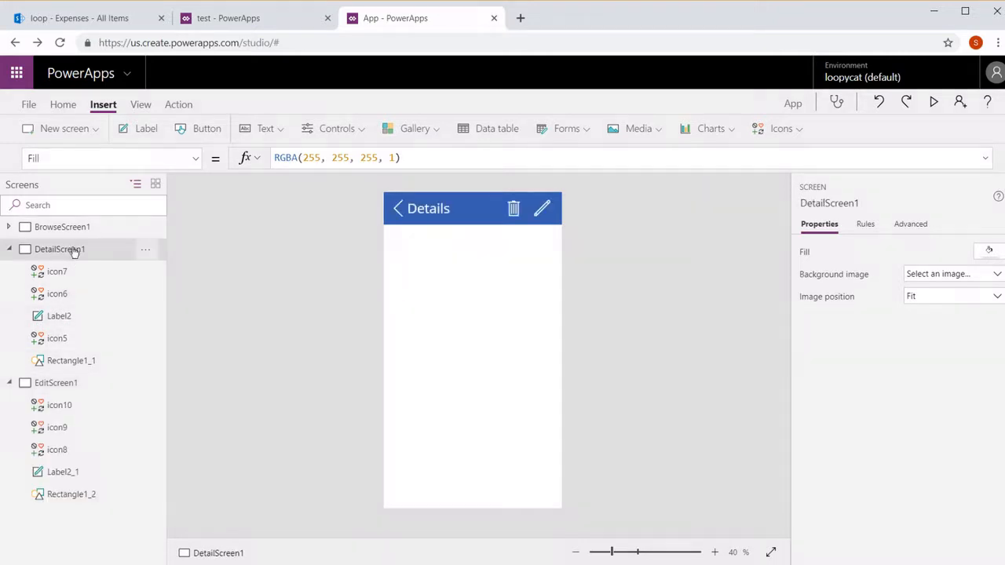
pyautogui.click(143, 129)
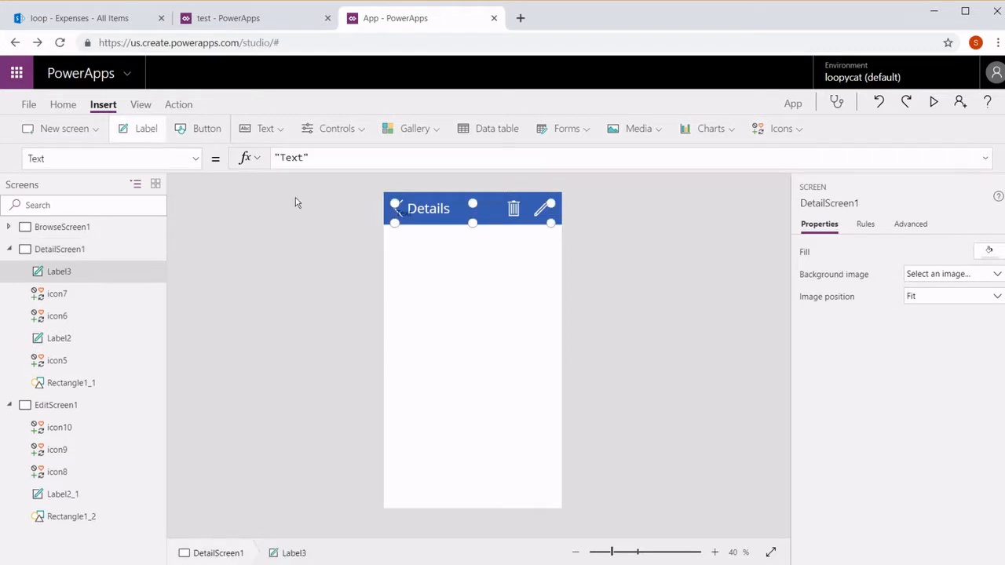
pyautogui.moveTo(445, 225); pyautogui.dragTo(446, 246)
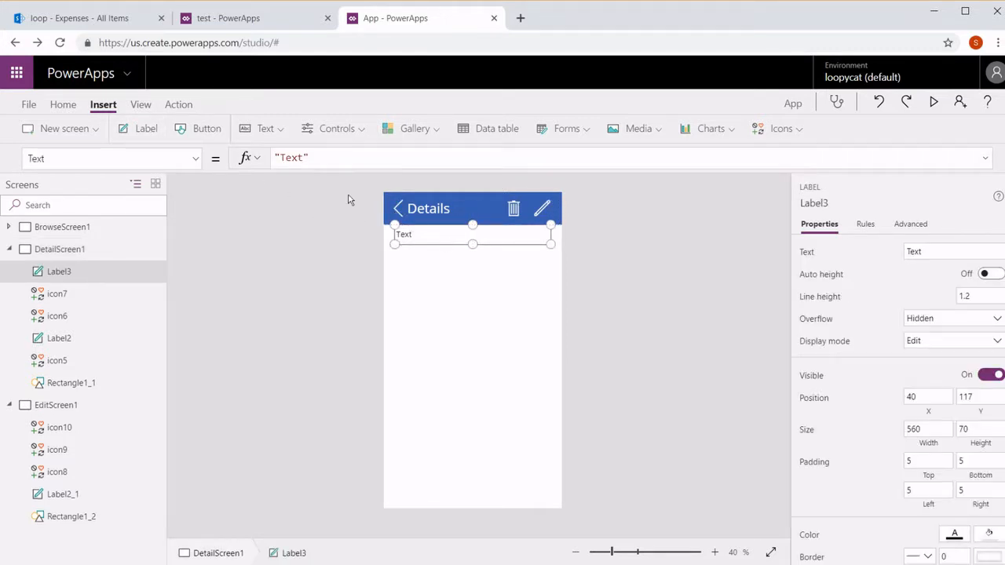
pyautogui.click(131, 128)
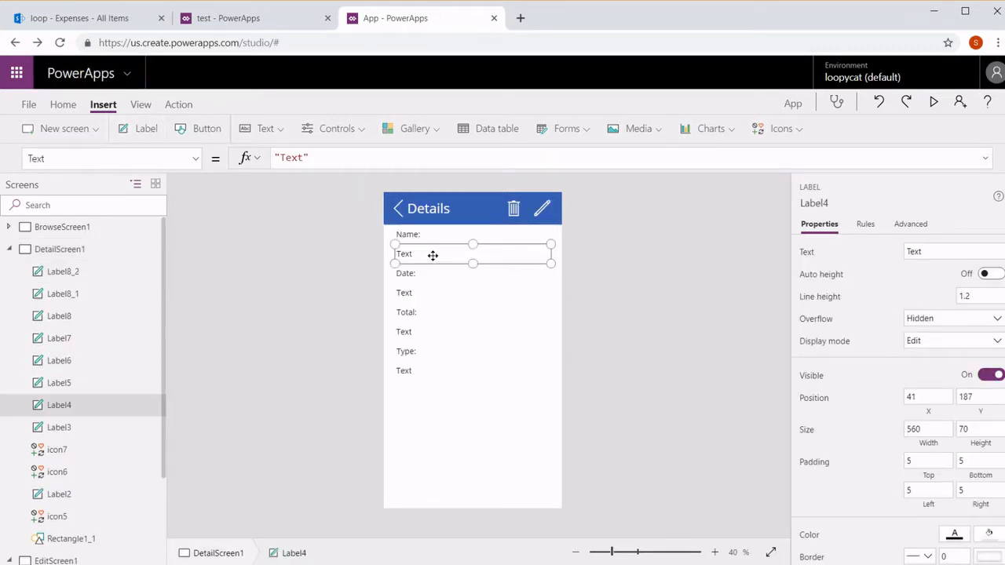
# Step: Set the text of the label under "Name:" to Gallery1.Selected.Title
pyautogui.moveTo(303, 157); pyautogui.dragTo(212, 137)
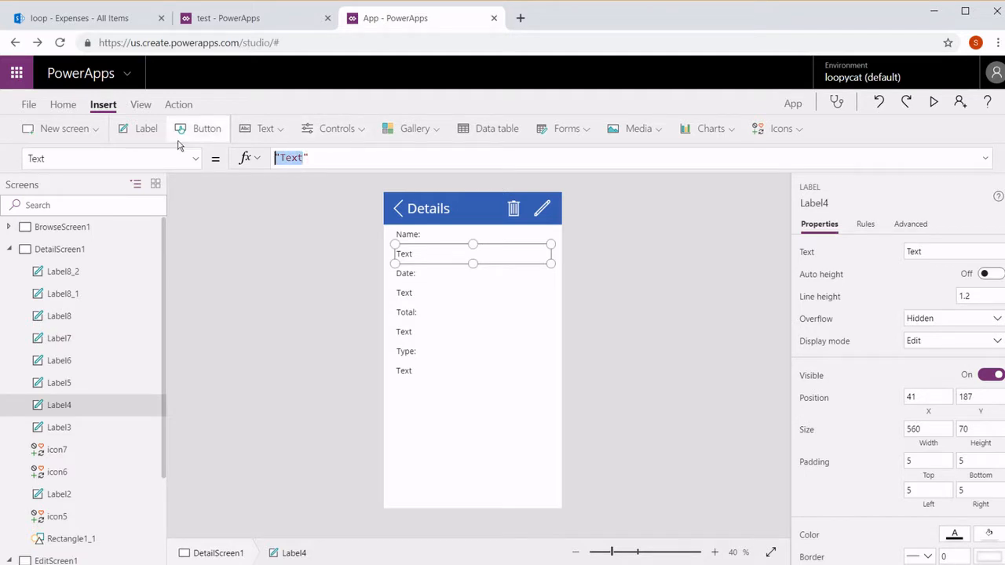
pyautogui.press('BackSpace')
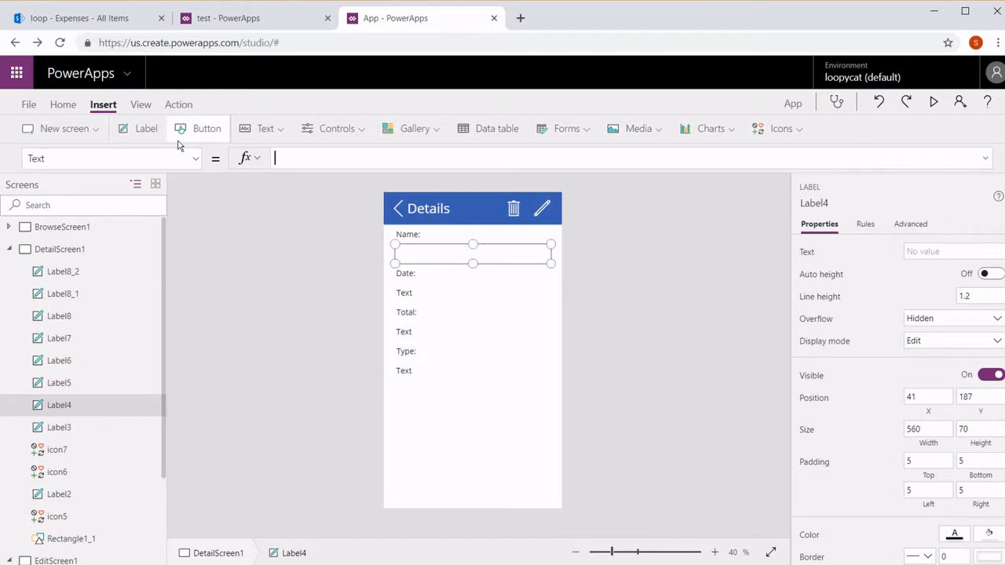
pyautogui.write('Ga')
pyautogui.press('Down')
pyautogui.press('Tab')
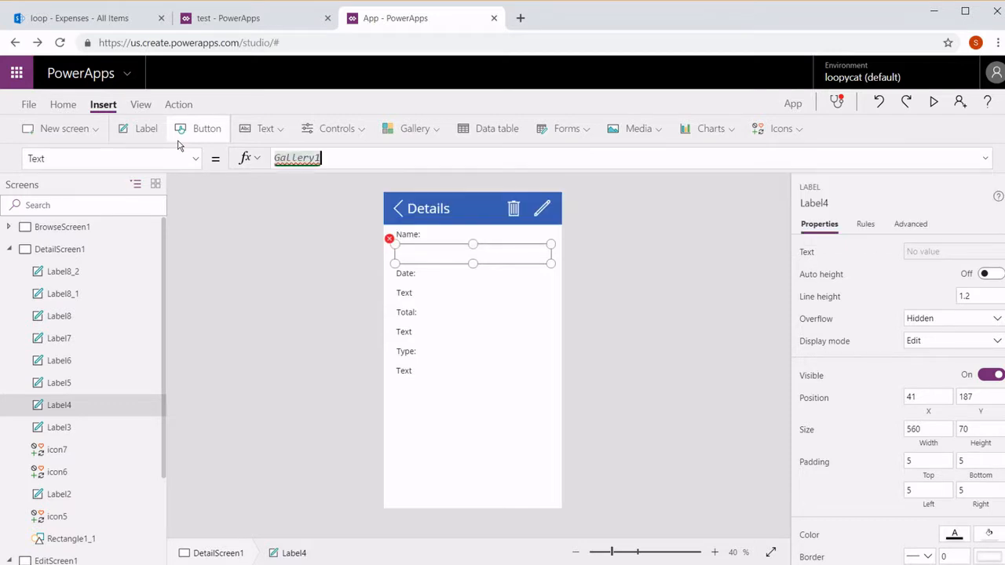
pyautogui.write('.se')
pyautogui.press('Down')
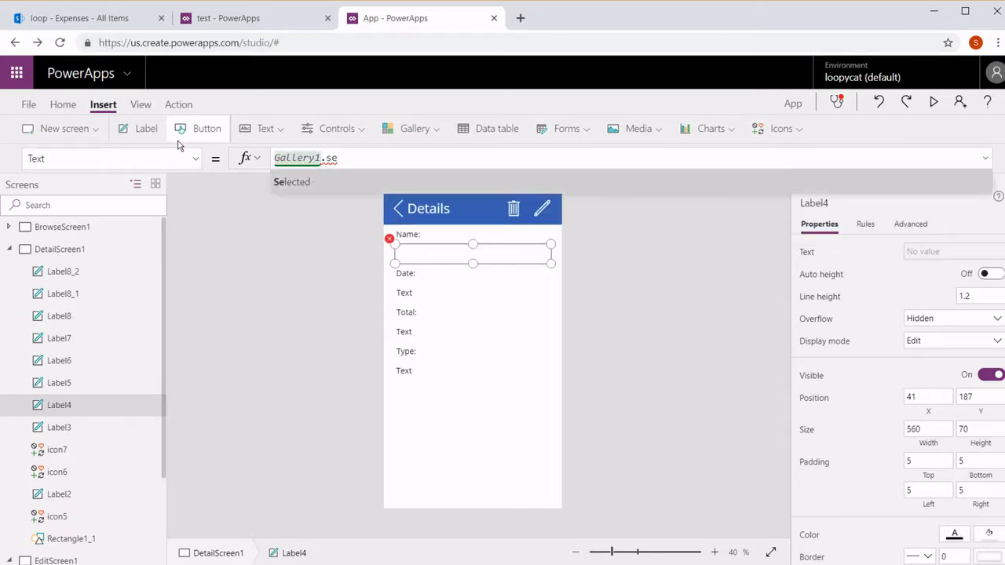
pyautogui.press('Tab')
pyautogui.write('.')
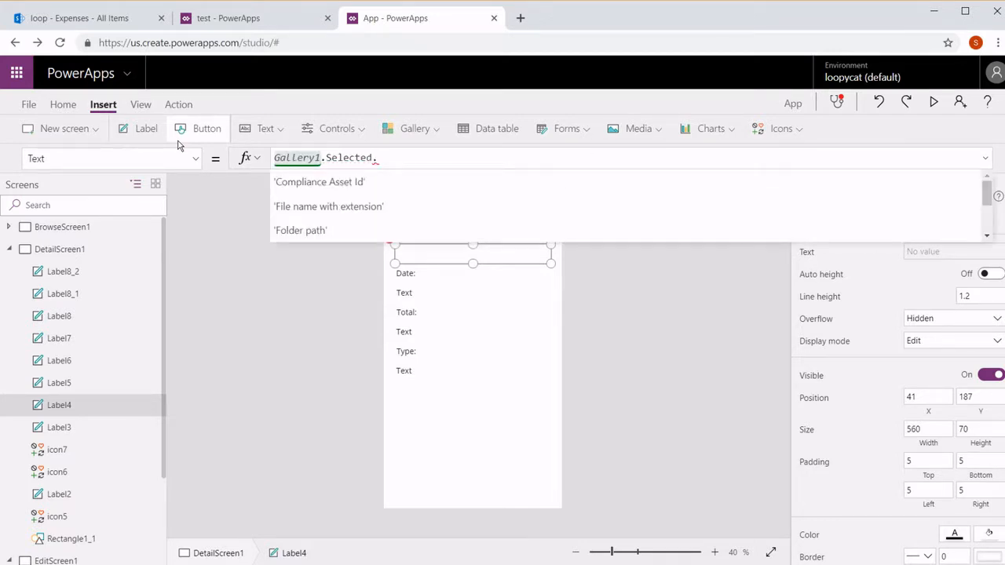
pyautogui.write('tit')
pyautogui.press('Down')
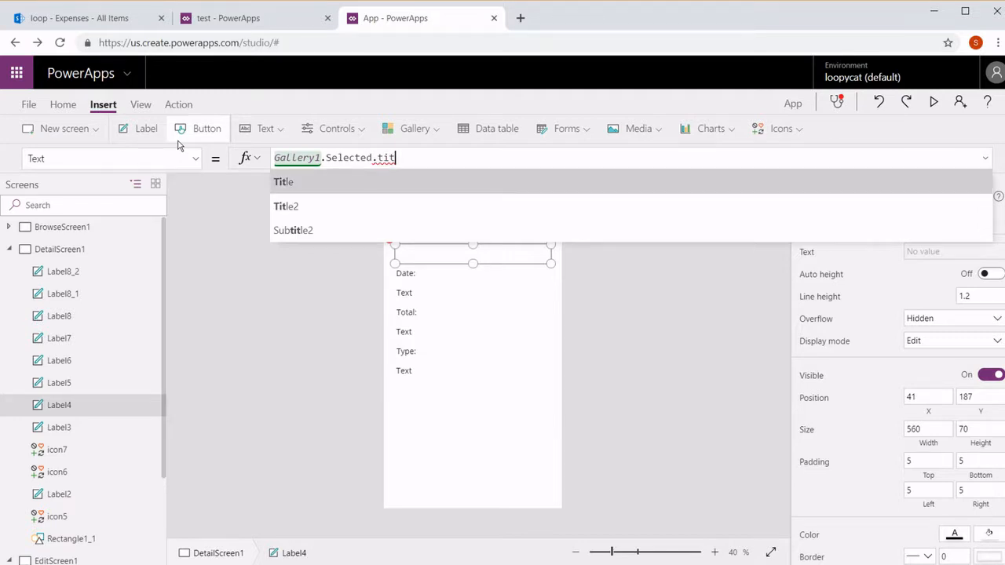
pyautogui.press('Tab')
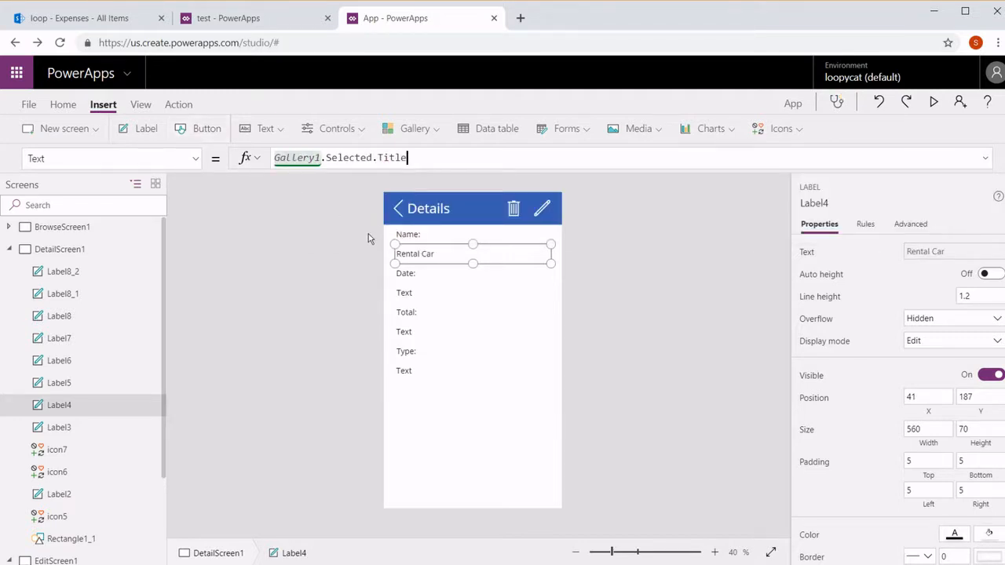
# Step: Copy the name label's formula into the label under "Date:" and change it to Gallery1.Selected.Date
pyautogui.click(408, 291)
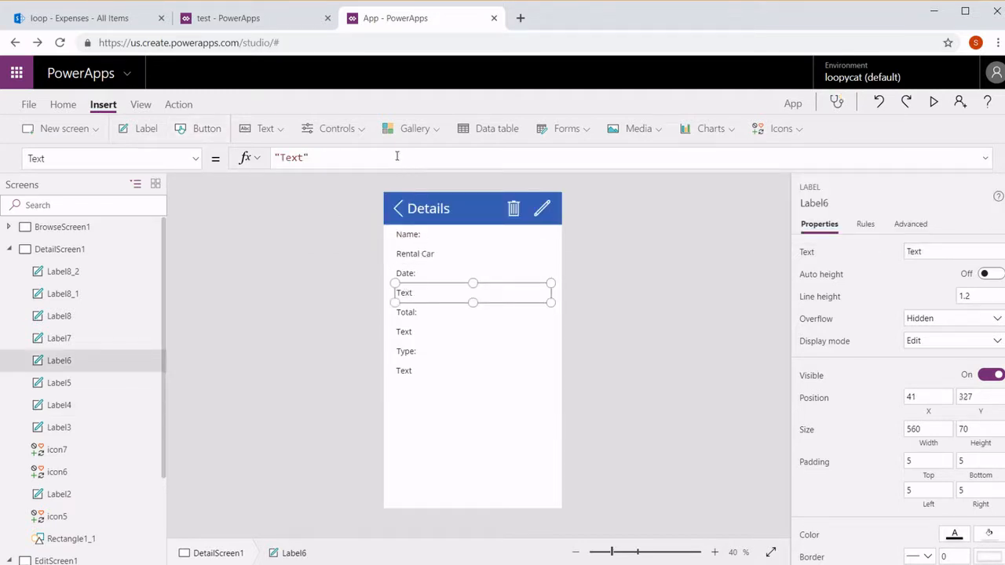
pyautogui.click(437, 257)
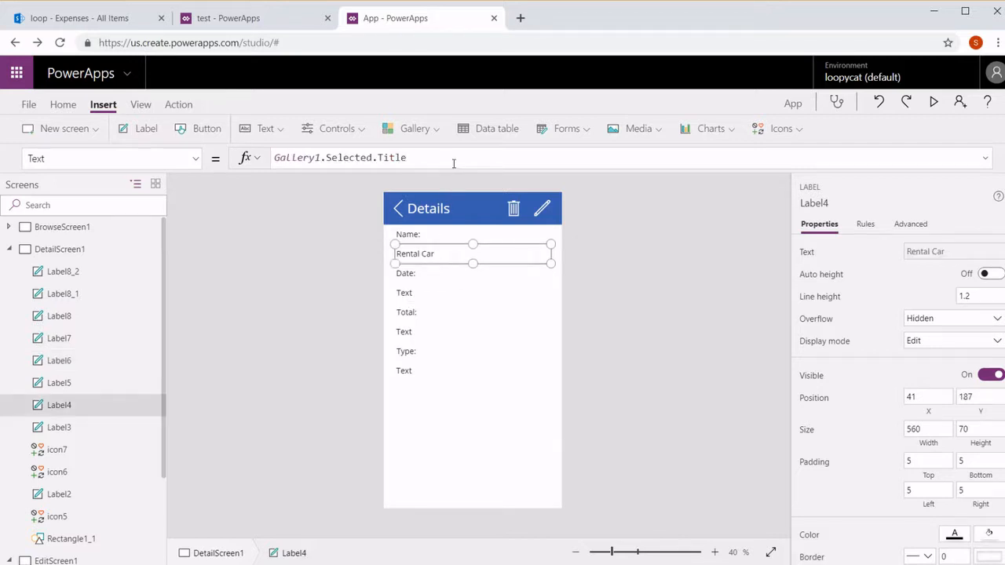
pyautogui.click(453, 162)
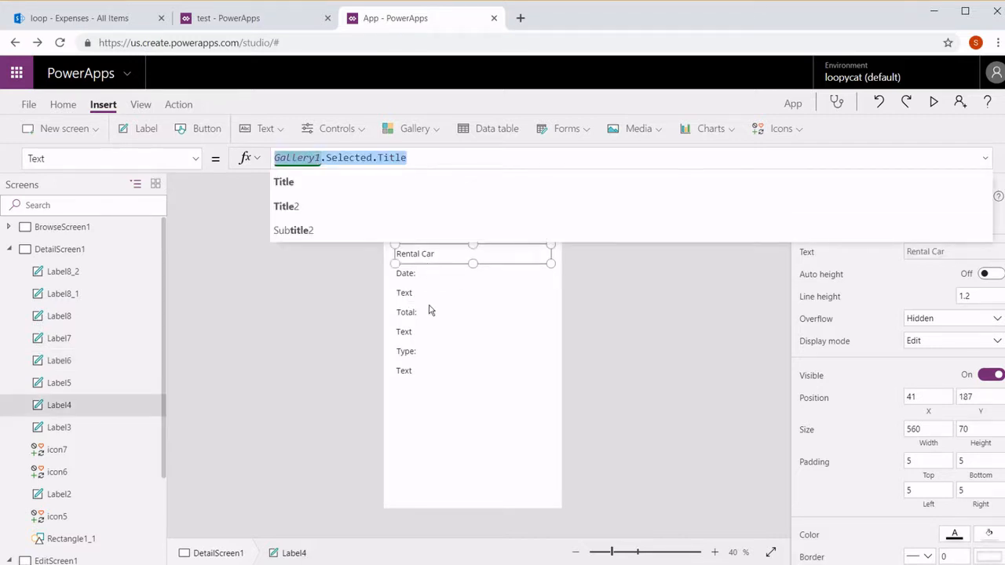
pyautogui.click(433, 296)
pyautogui.click(452, 160)
pyautogui.hotkey('ctrl', 'a')
pyautogui.write('Gallery1.Selected.Title')
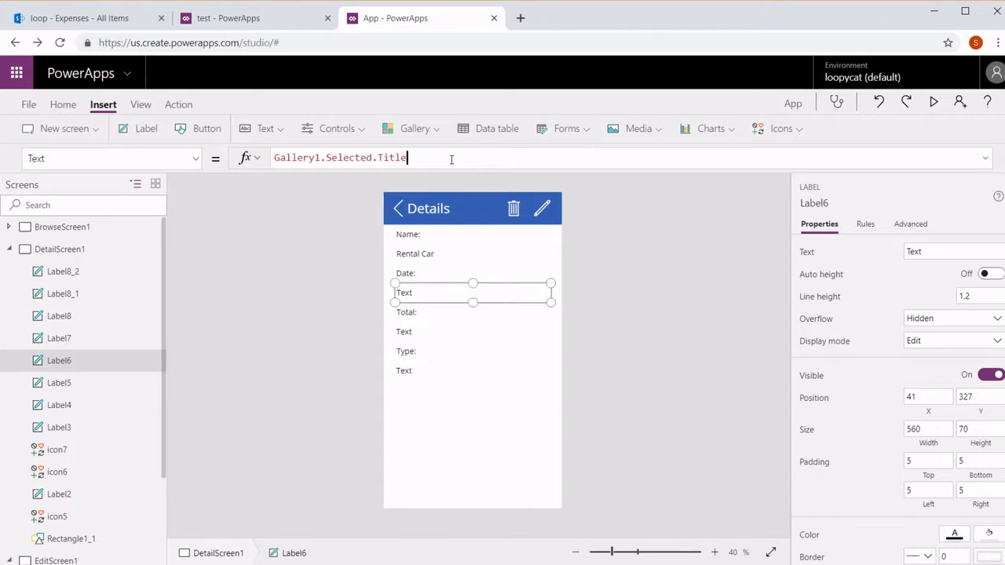
pyautogui.press('BackSpace')
pyautogui.press('BackSpace')
pyautogui.press('BackSpace')
pyautogui.press('BackSpace')
pyautogui.press('BackSpace')
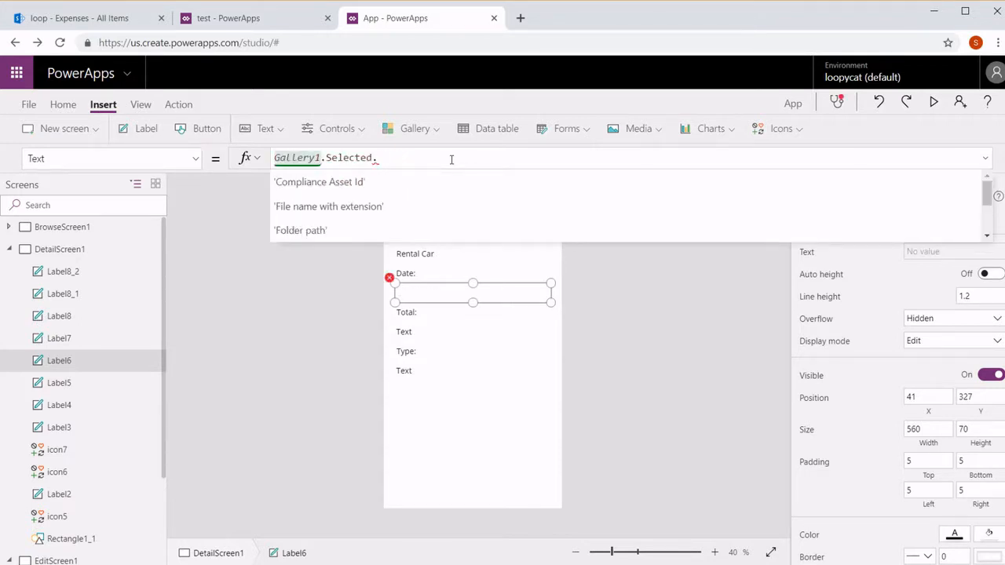
pyautogui.write('date')
pyautogui.press('Tab')
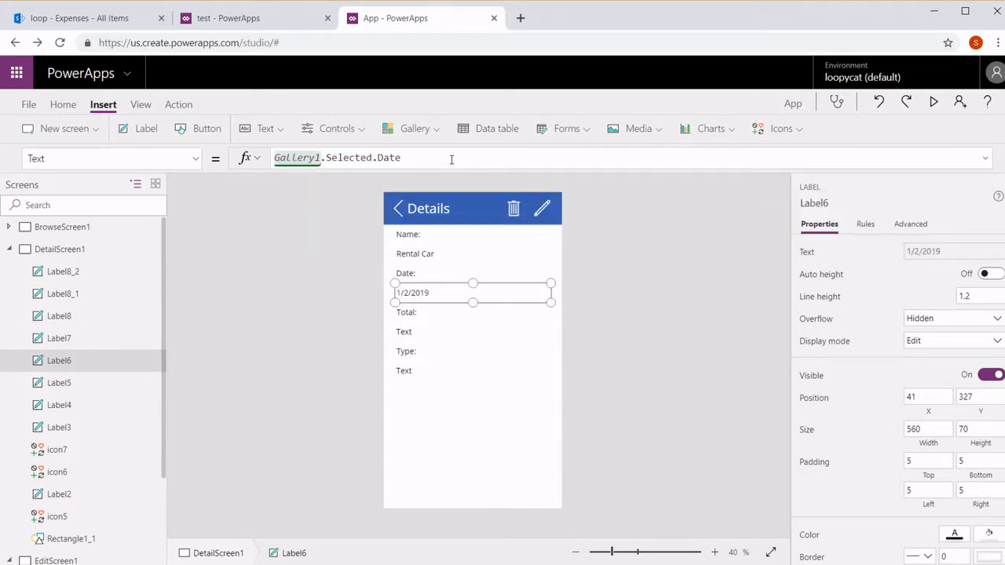
# Step: Reuse the copied formula for the label under "Total:", changing it to Gallery1.Selected.Total
pyautogui.click(451, 336)
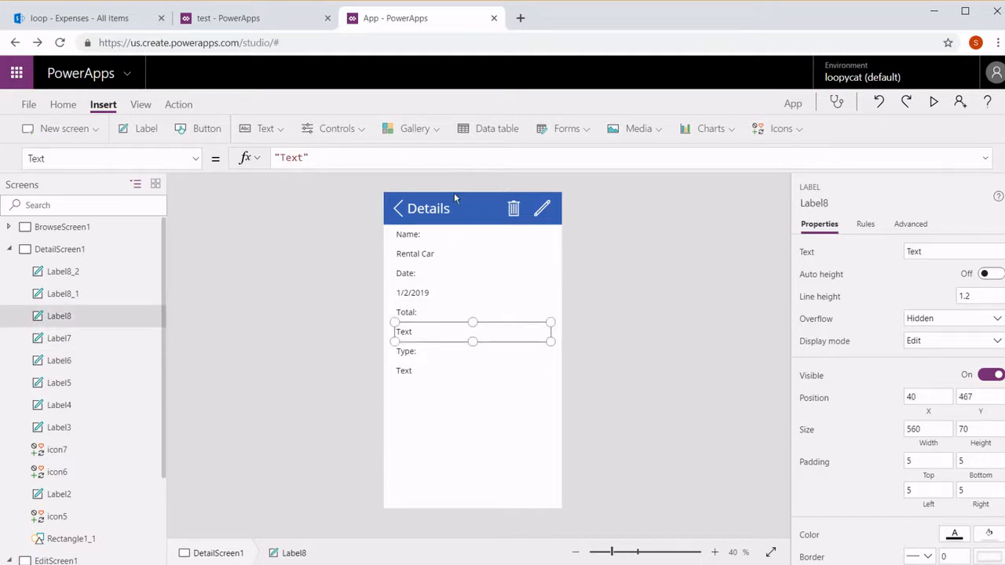
pyautogui.click(437, 156)
pyautogui.hotkey('ctrl', 'a')
pyautogui.write('Gallery1.Selected.Title')
pyautogui.press('BackSpace')
pyautogui.press('BackSpace')
pyautogui.press('BackSpace')
pyautogui.press('BackSpace')
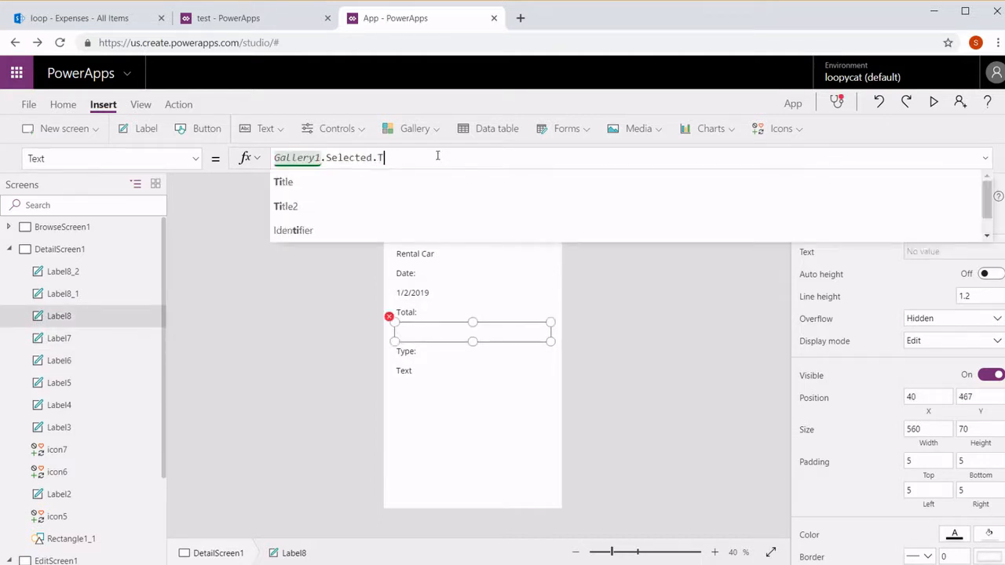
pyautogui.press('BackSpace')
pyautogui.press('BackSpace')
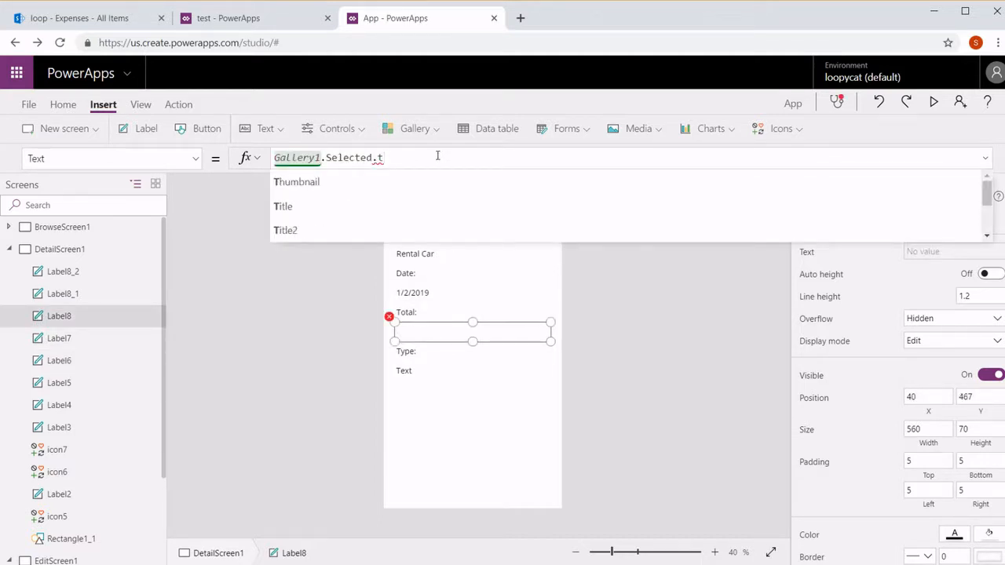
pyautogui.write('ot')
pyautogui.press('Tab')
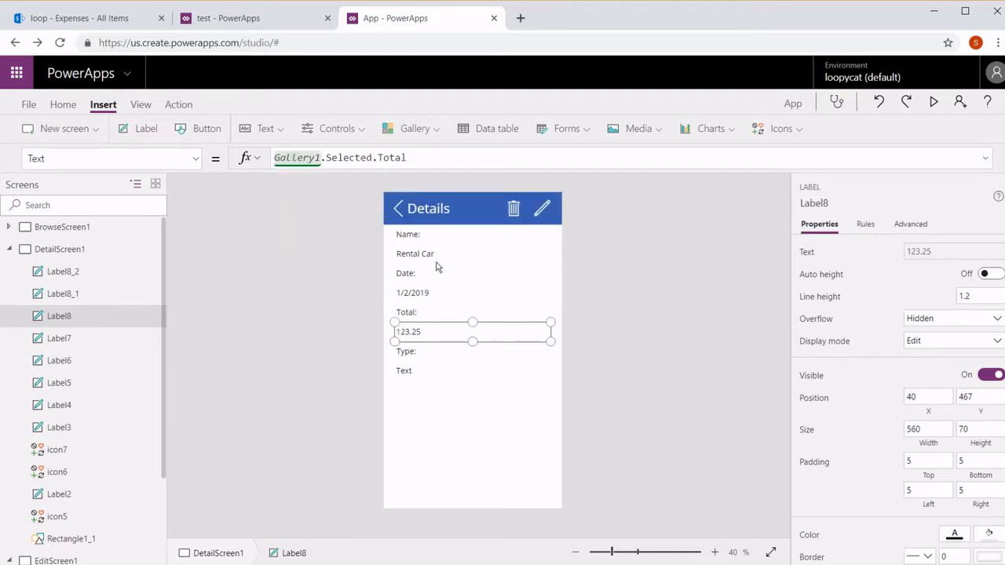
# Step: Reuse the copied formula for the label under "Type:", changing it to Gallery1.Selected.TypeOf.Value, and deselect the label
pyautogui.click(448, 367)
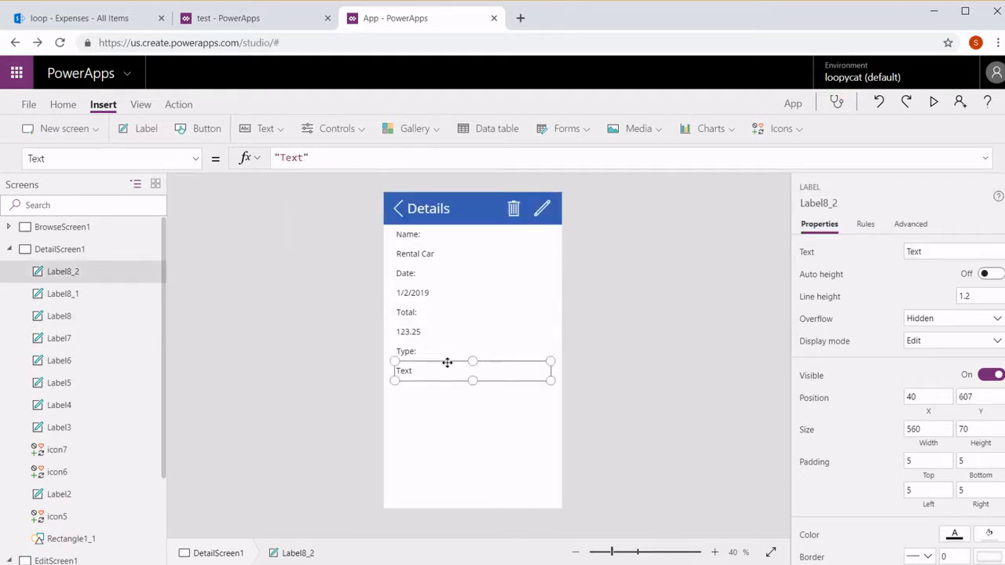
pyautogui.click(462, 164)
pyautogui.write('Gallery1.Selected.Title')
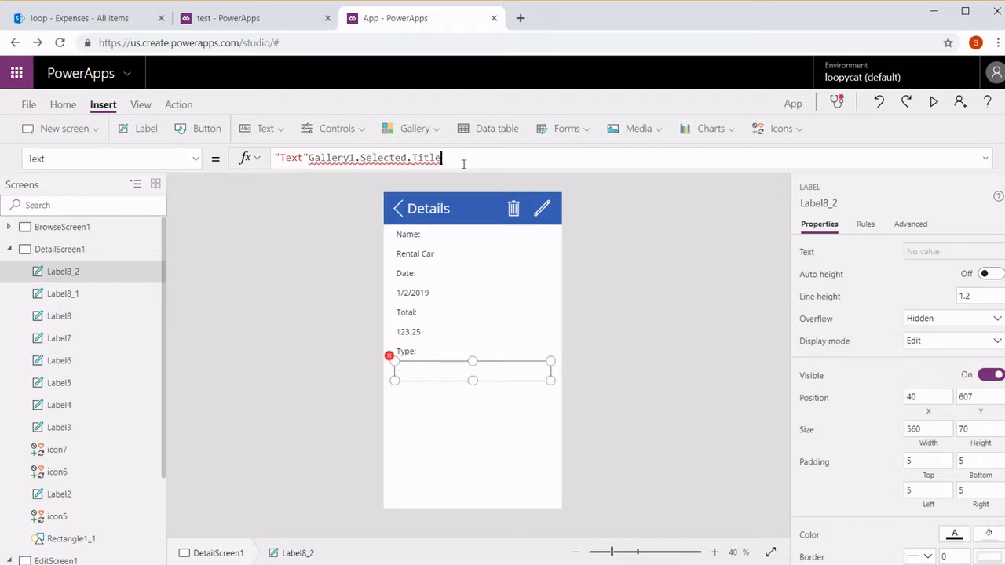
pyautogui.hotkey('ctrl', 'a')
pyautogui.write('Gallery1.Selected.Title')
pyautogui.press('BackSpace')
pyautogui.press('BackSpace')
pyautogui.press('BackSpace')
pyautogui.press('BackSpace')
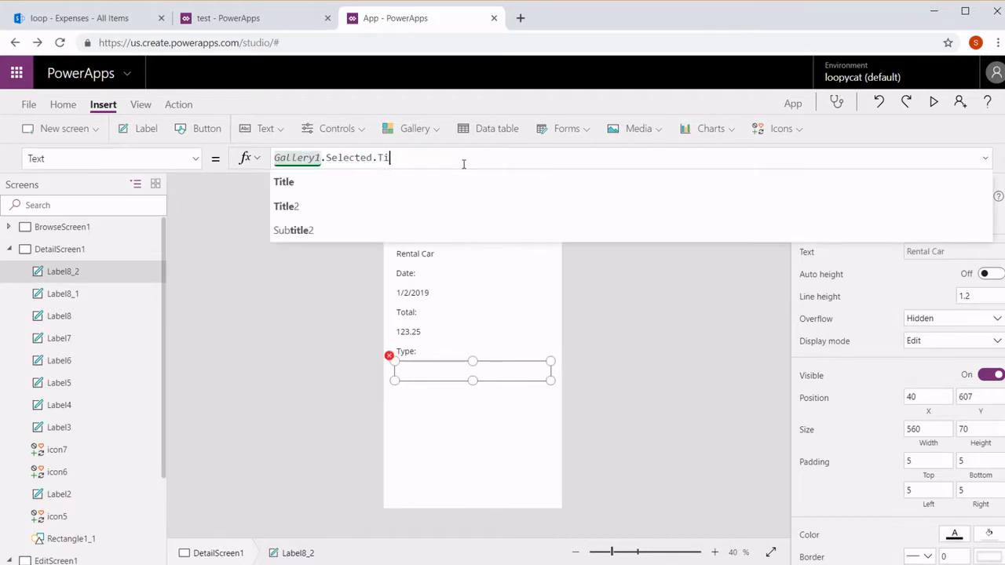
pyautogui.write('y')
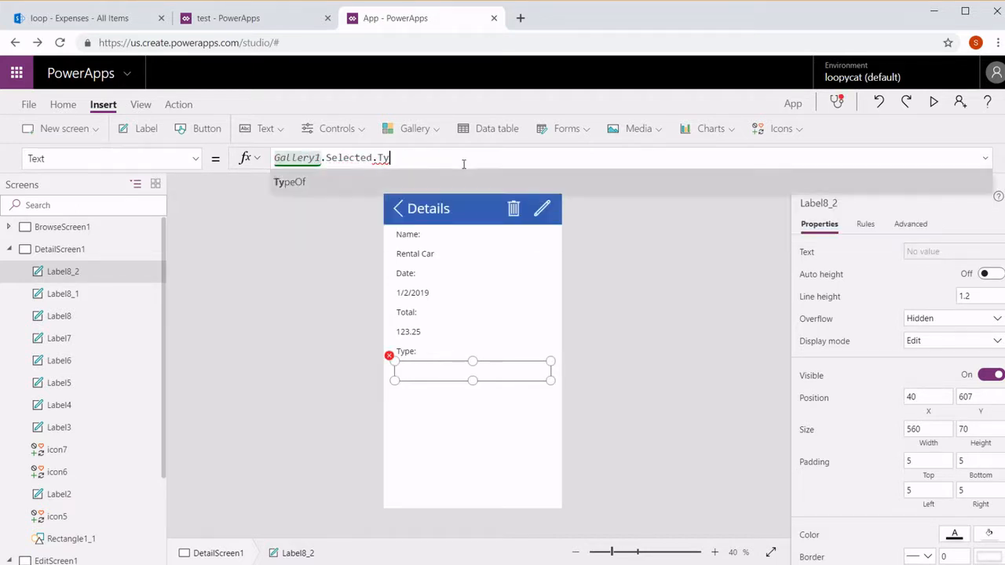
pyautogui.press('Tab')
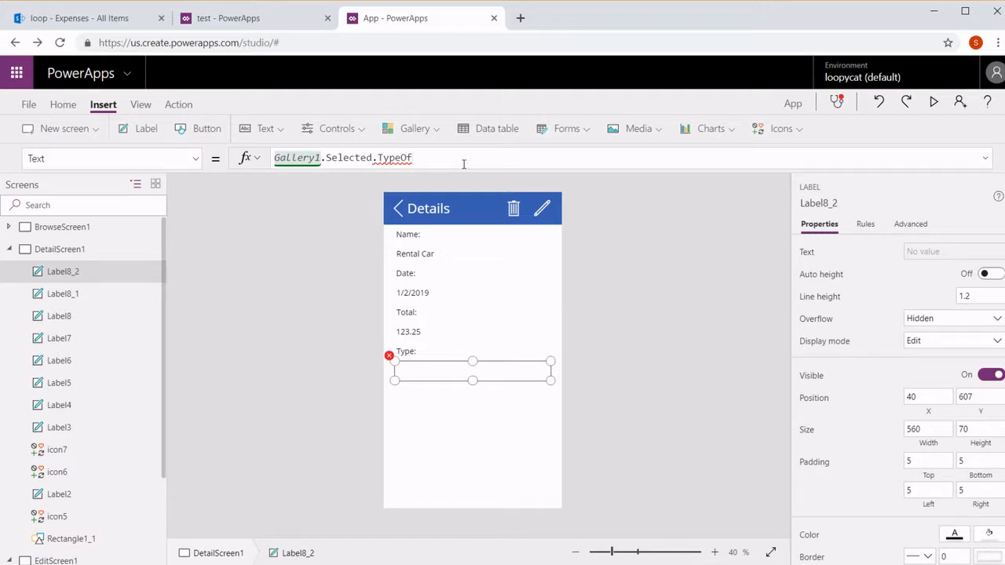
pyautogui.write('.')
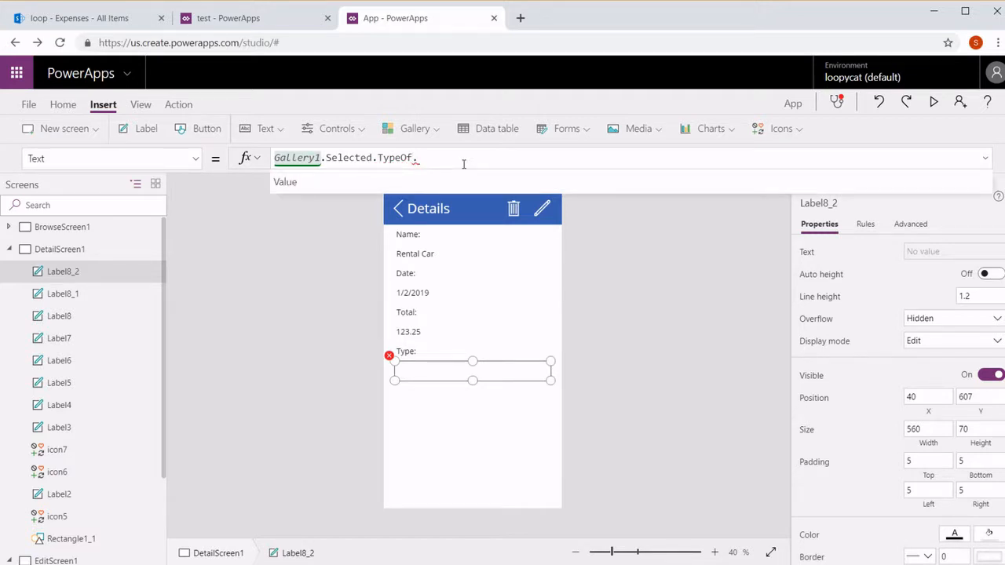
pyautogui.press('Tab')
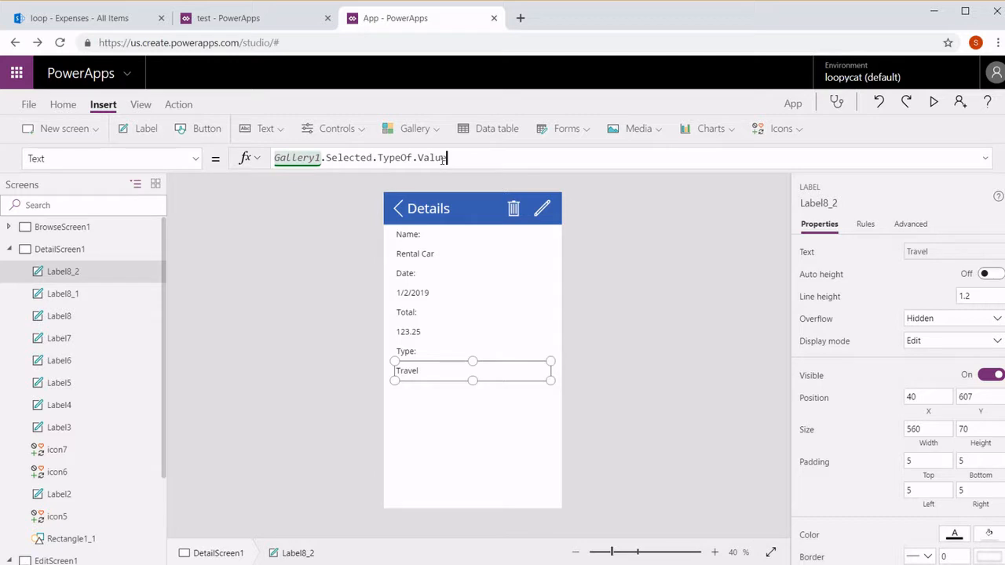
pyautogui.click(605, 317)
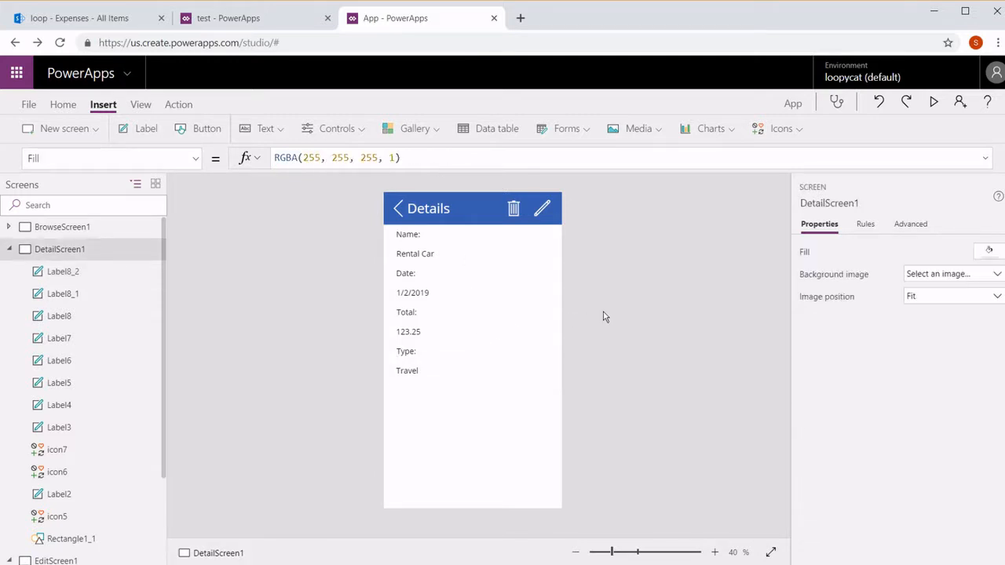
# Step: Add a label to EditScreen1 just below the header bar and set its text to "Name:"
pyautogui.click(56, 560)
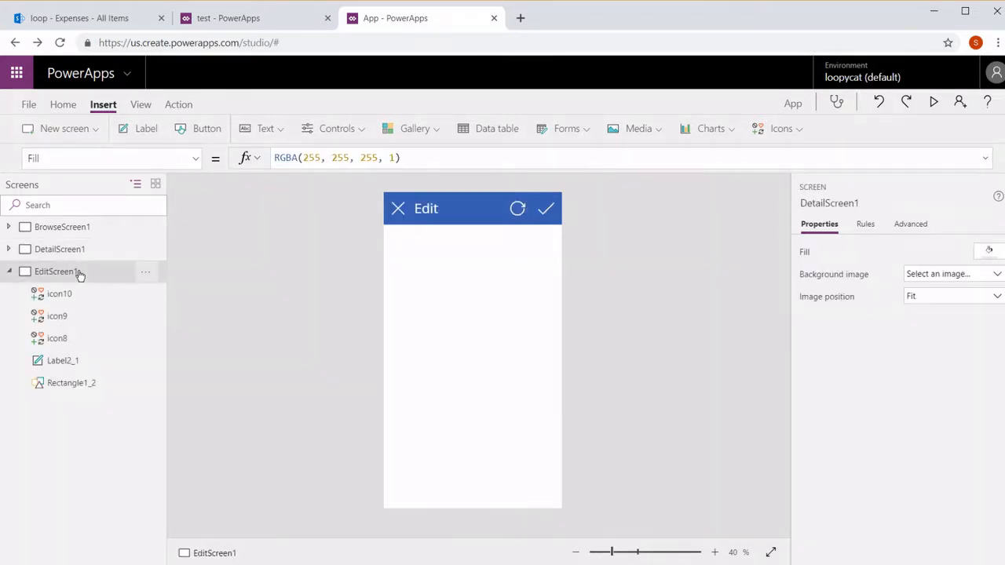
pyautogui.click(157, 130)
pyautogui.moveTo(431, 221); pyautogui.dragTo(428, 238)
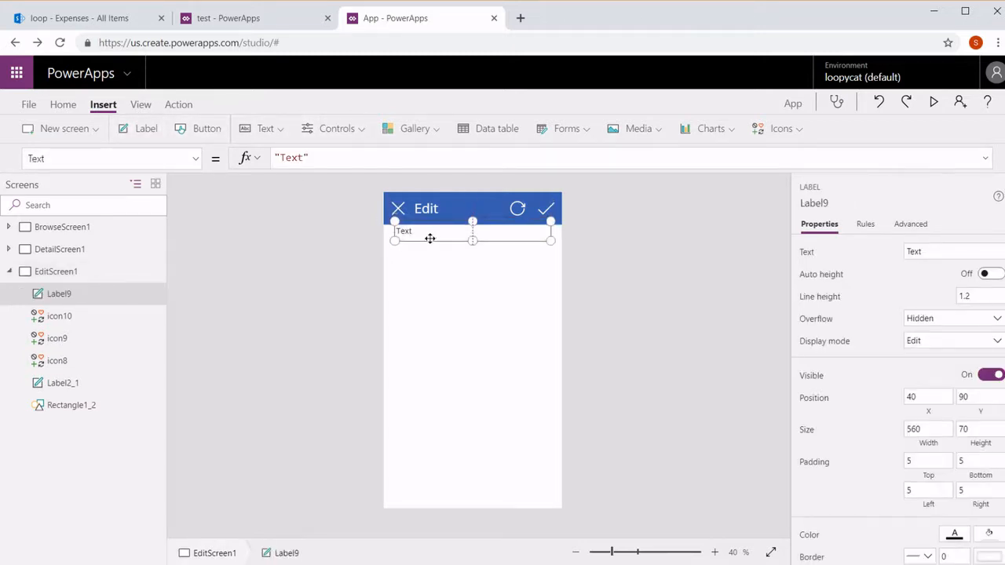
pyautogui.click(300, 159)
pyautogui.press('BackSpace')
pyautogui.press('BackSpace')
pyautogui.press('BackSpace')
pyautogui.press('BackSpace')
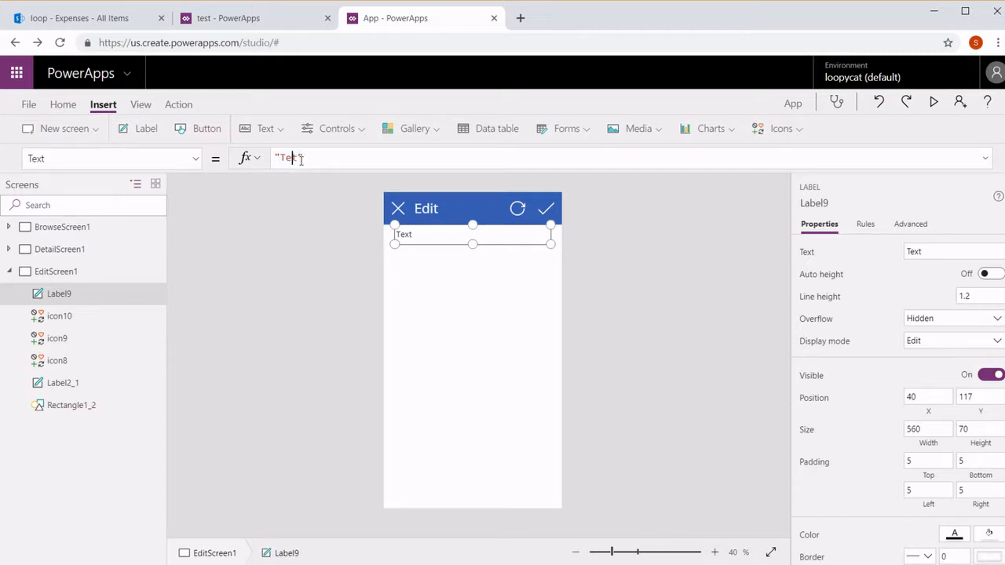
pyautogui.write('Name:')
pyautogui.click(338, 273)
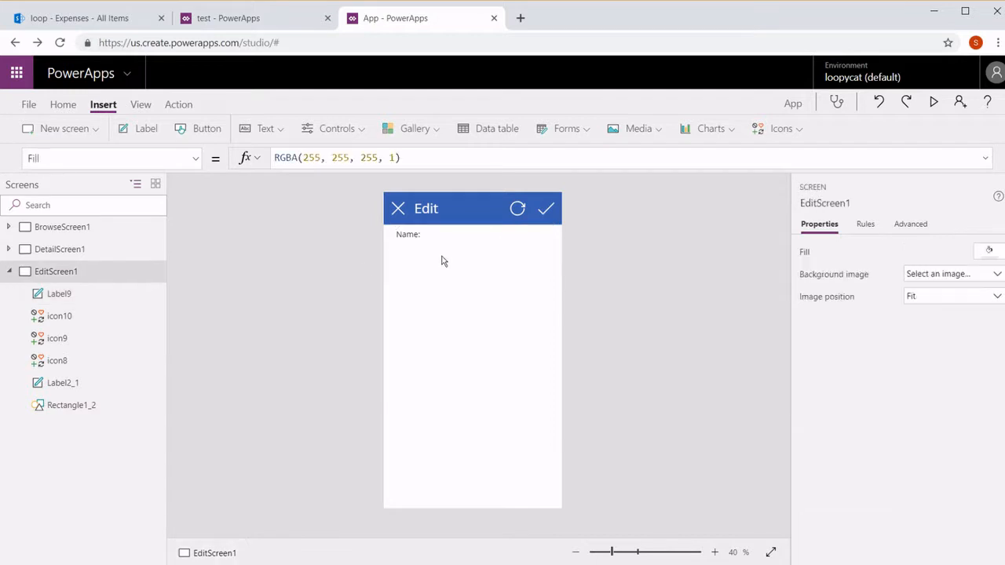
# Step: Duplicate the "Name:" label and place the copy below it, leaving a one-row gap between them
pyautogui.click(447, 234)
pyautogui.hotkey('ctrl', 'c')
pyautogui.hotkey('ctrl', 'v')
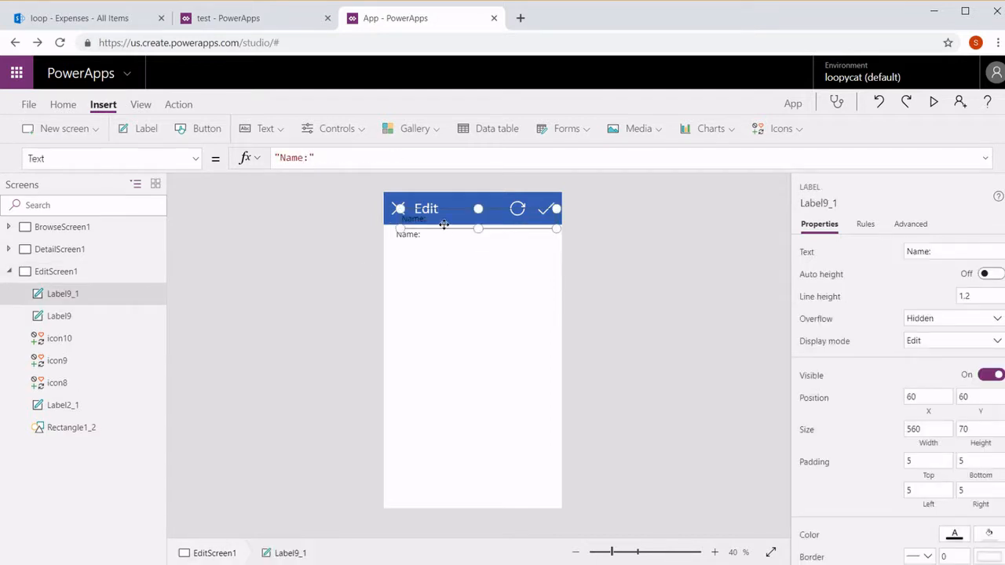
pyautogui.moveTo(447, 234); pyautogui.dragTo(438, 280)
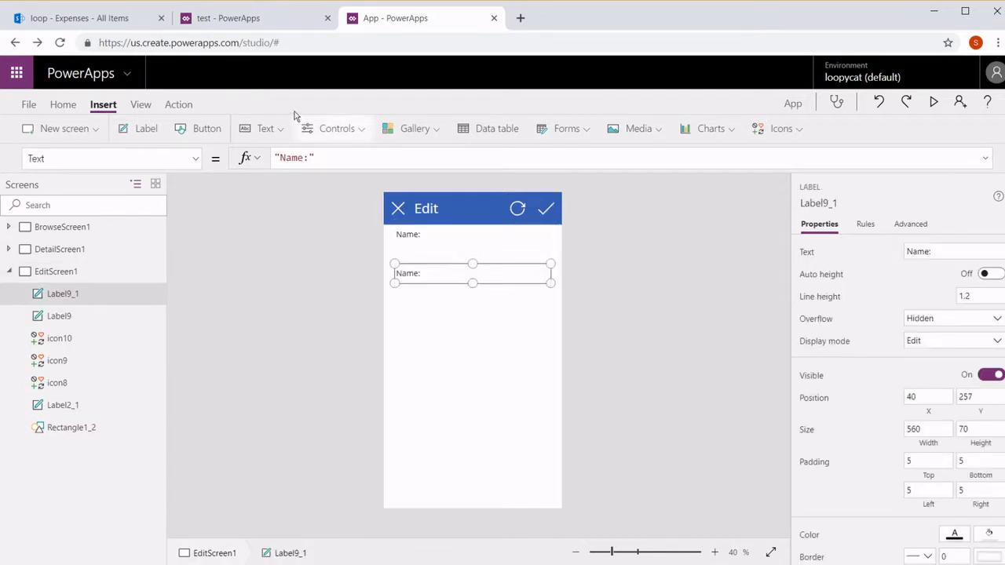
# Step: Insert a text input and place it in the gap between the two "Name:" labels
pyautogui.click(264, 128)
pyautogui.click(269, 183)
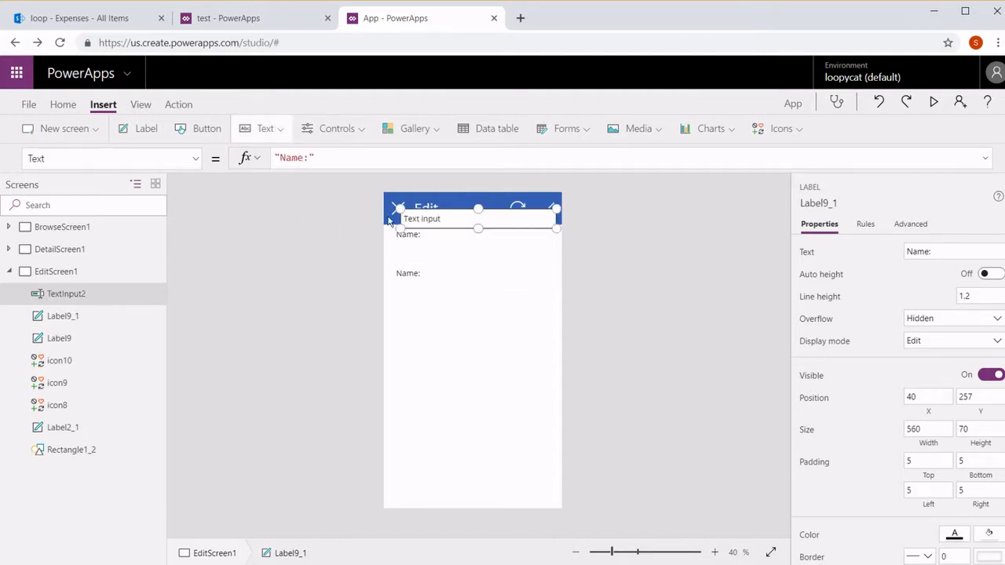
pyautogui.moveTo(455, 217); pyautogui.dragTo(449, 258)
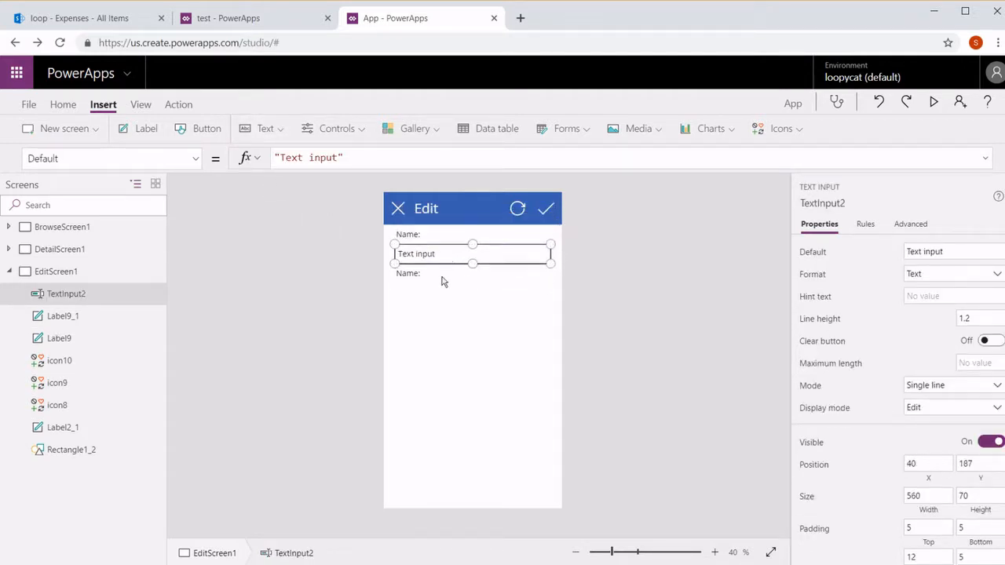
# Step: Change the text of the label below the text input to "Date:"
pyautogui.click(443, 278)
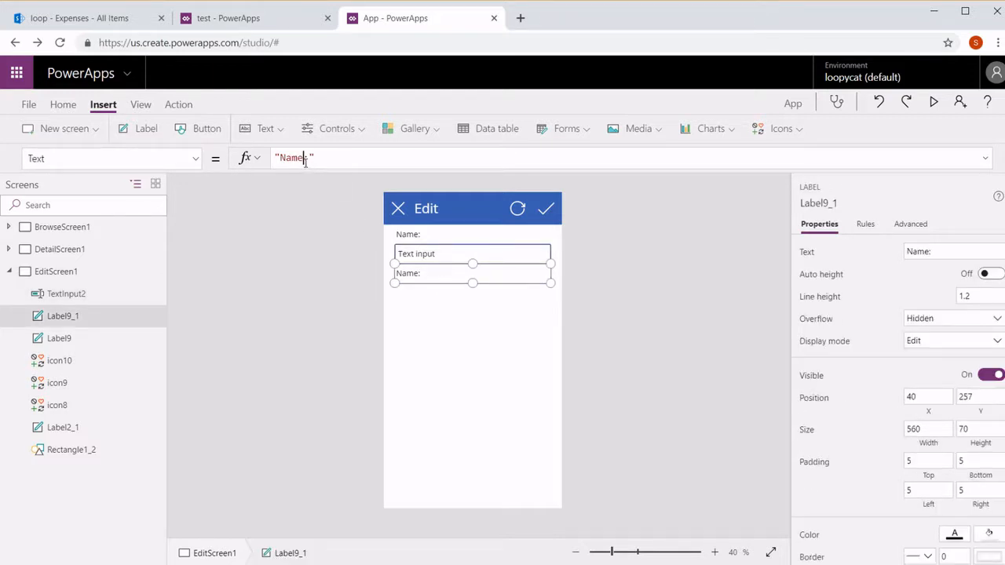
pyautogui.press('BackSpace')
pyautogui.press('BackSpace')
pyautogui.press('BackSpace')
pyautogui.press('BackSpace')
pyautogui.write('Date')
pyautogui.click(309, 277)
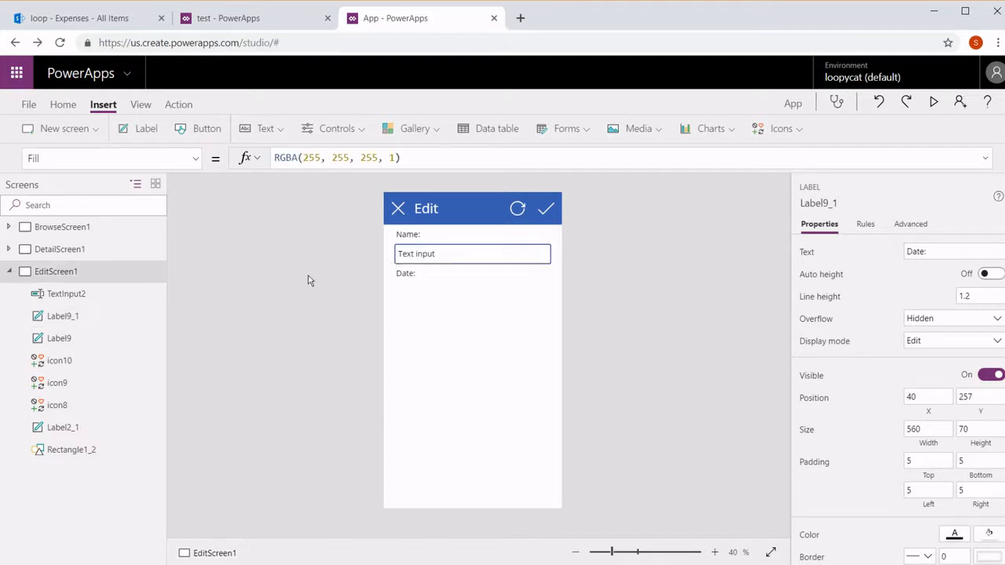
# Step: Insert a date picker and place it directly below the "Date:" label
pyautogui.click(353, 130)
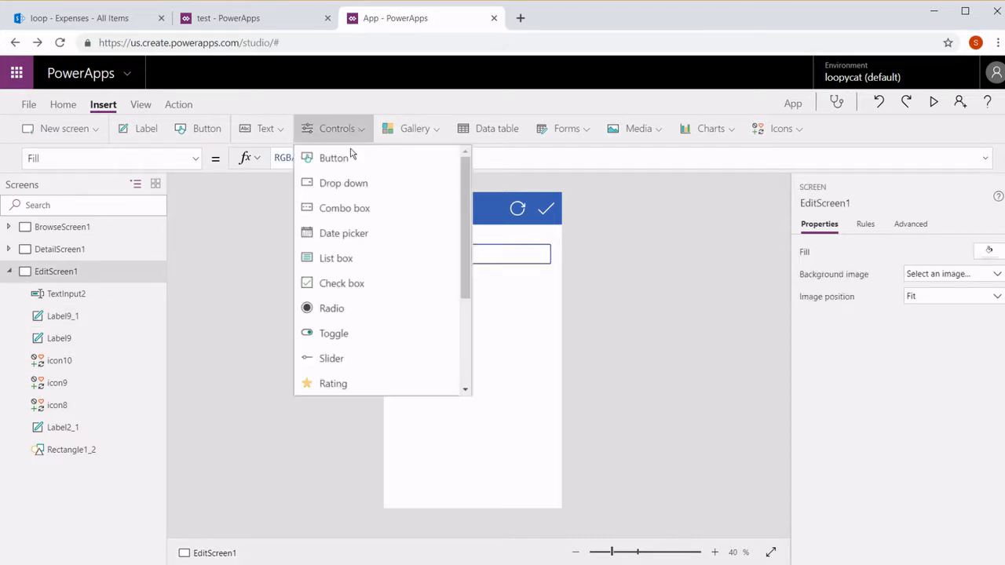
pyautogui.click(336, 238)
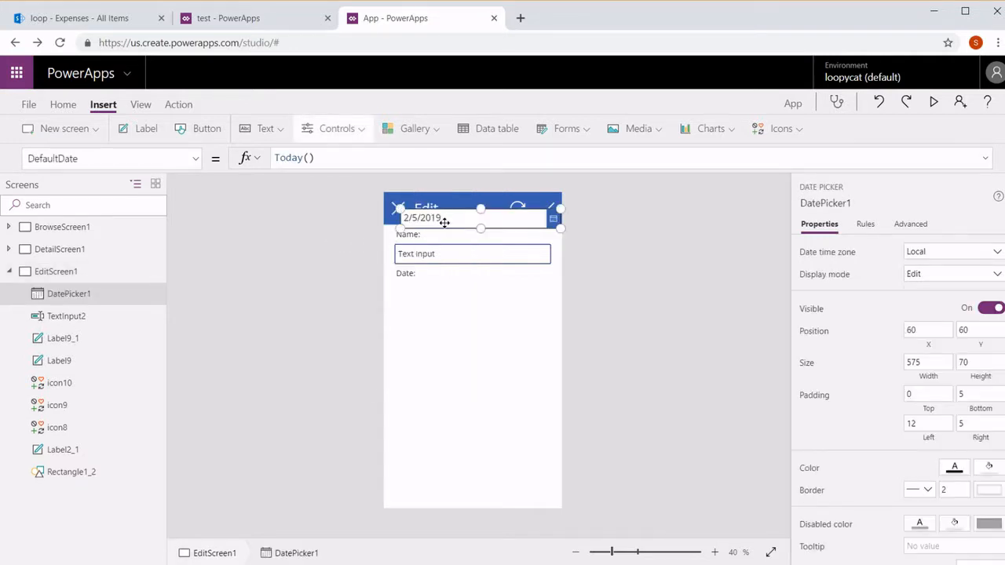
pyautogui.moveTo(442, 220); pyautogui.dragTo(437, 297)
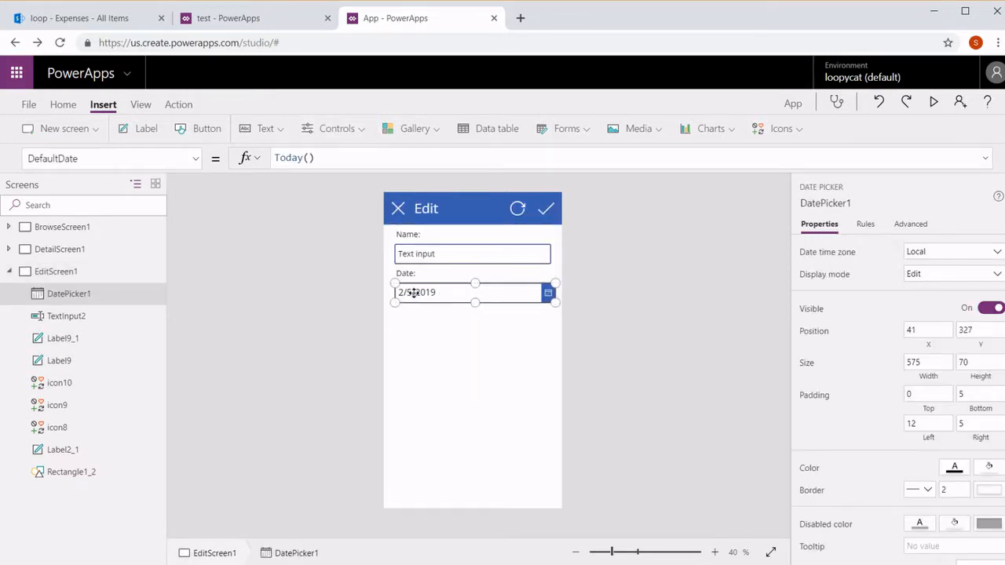
# Step: Paste another copy of the name label below the date picker and change its text to "Total:"
pyautogui.hotkey('ctrl', 'v')
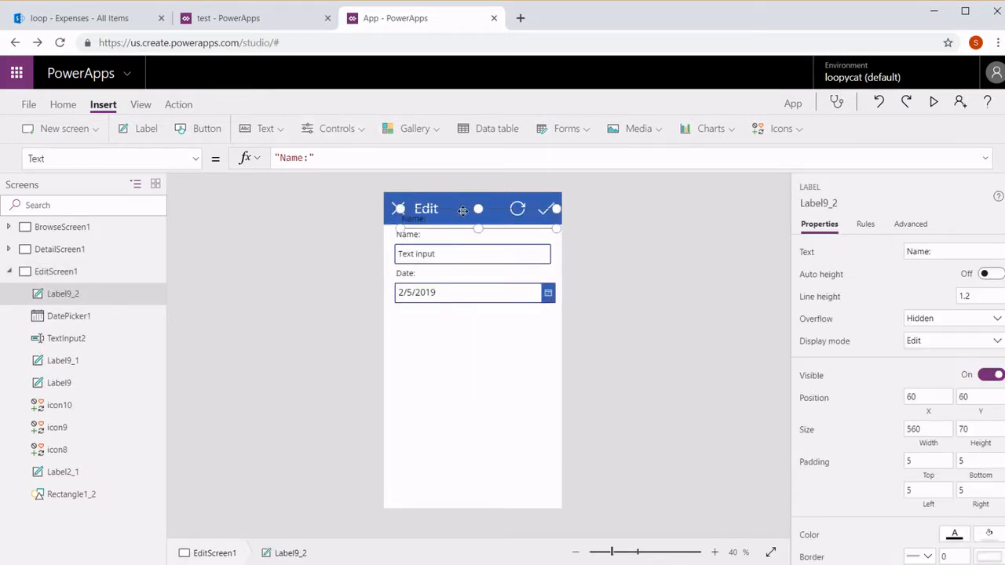
pyautogui.moveTo(460, 217); pyautogui.dragTo(454, 316)
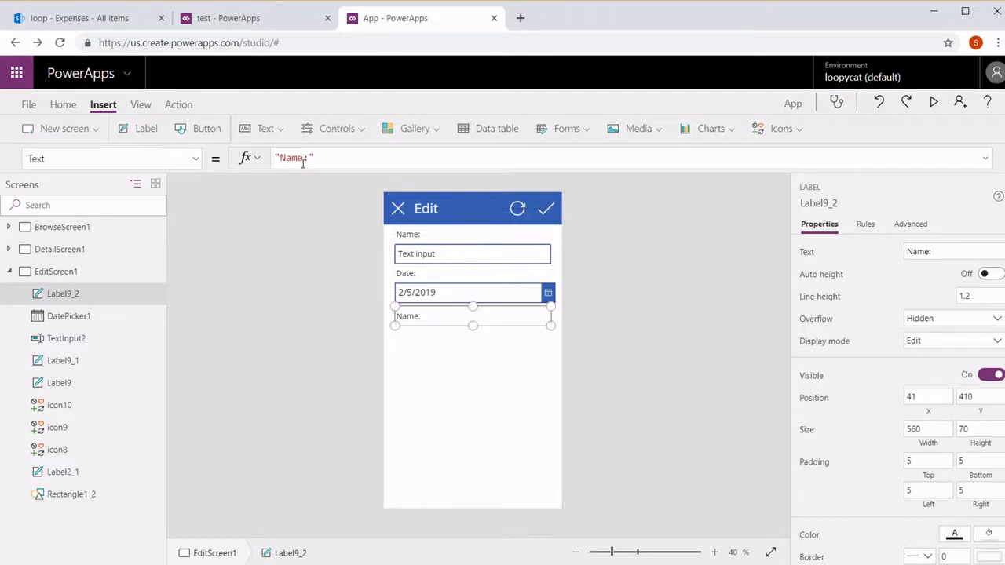
pyautogui.press('BackSpace')
pyautogui.press('BackSpace')
pyautogui.press('BackSpace')
pyautogui.press('BackSpace')
pyautogui.write('Total')
pyautogui.click(320, 311)
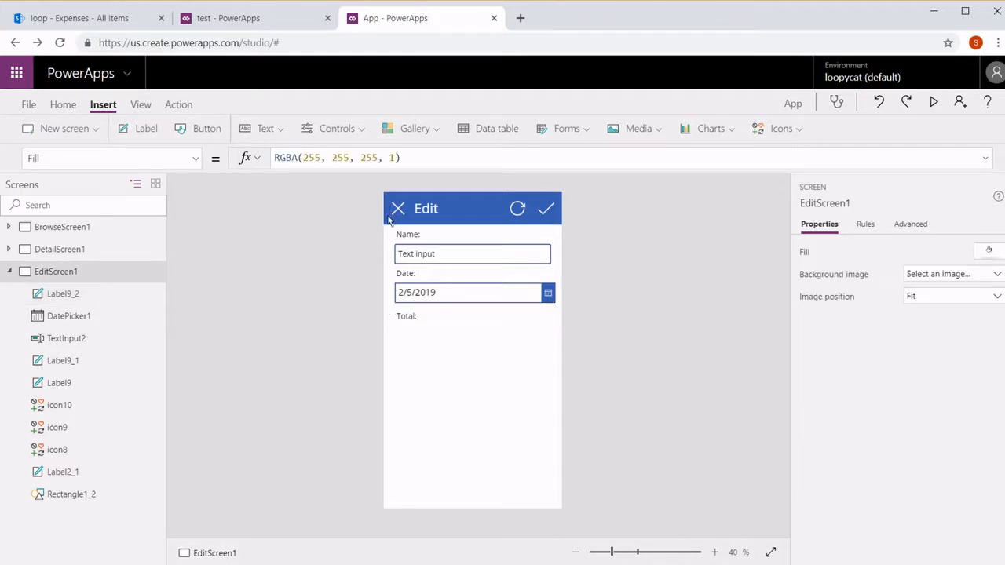
# Step: Insert a text input and place it directly below the "Total:" label
pyautogui.click(275, 130)
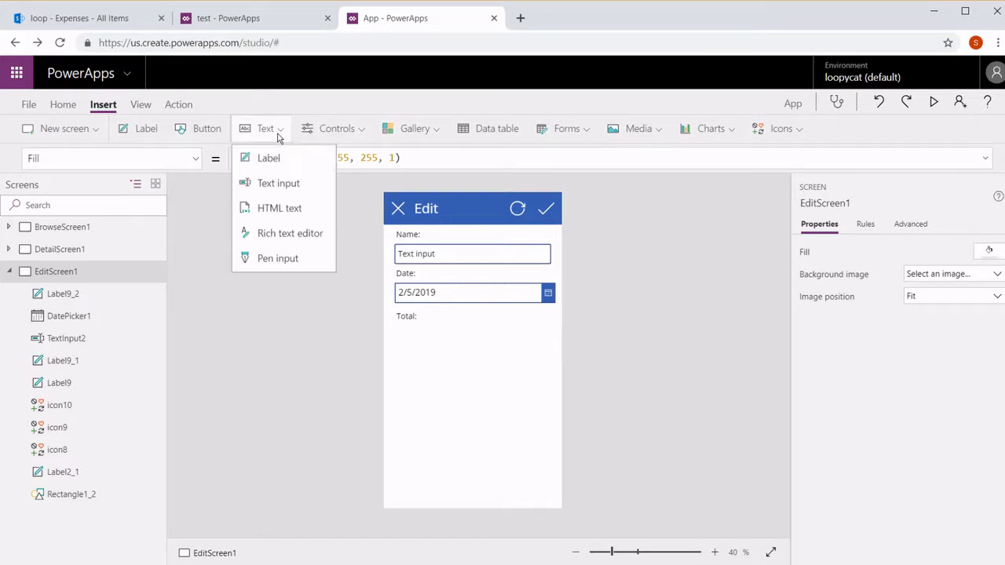
pyautogui.click(283, 186)
pyautogui.moveTo(511, 215); pyautogui.dragTo(503, 333)
# Step: Paste another copy of the name label below the total's text input and change its text to "Type:"
pyautogui.hotkey('ctrl', 'v')
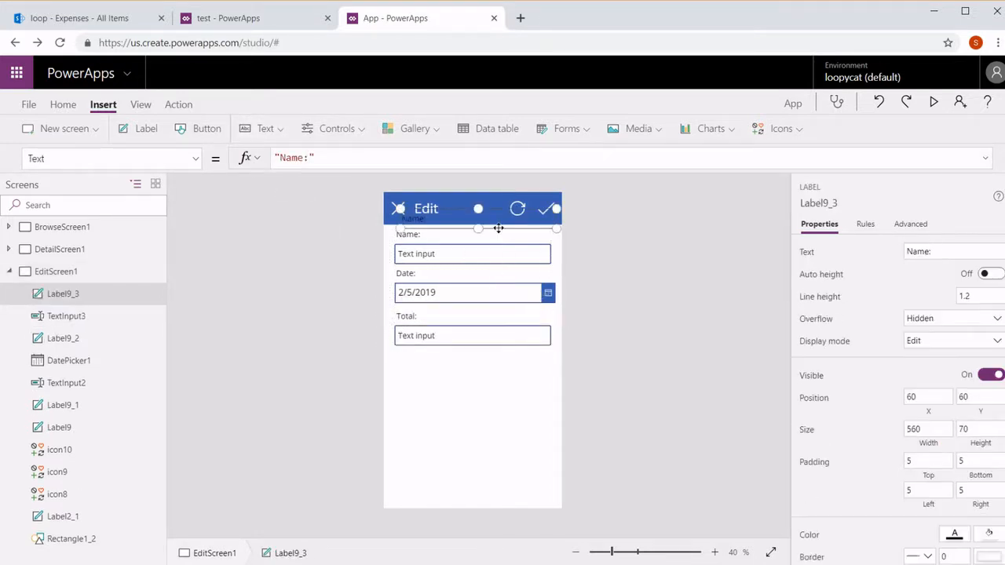
pyautogui.moveTo(497, 226); pyautogui.dragTo(489, 366)
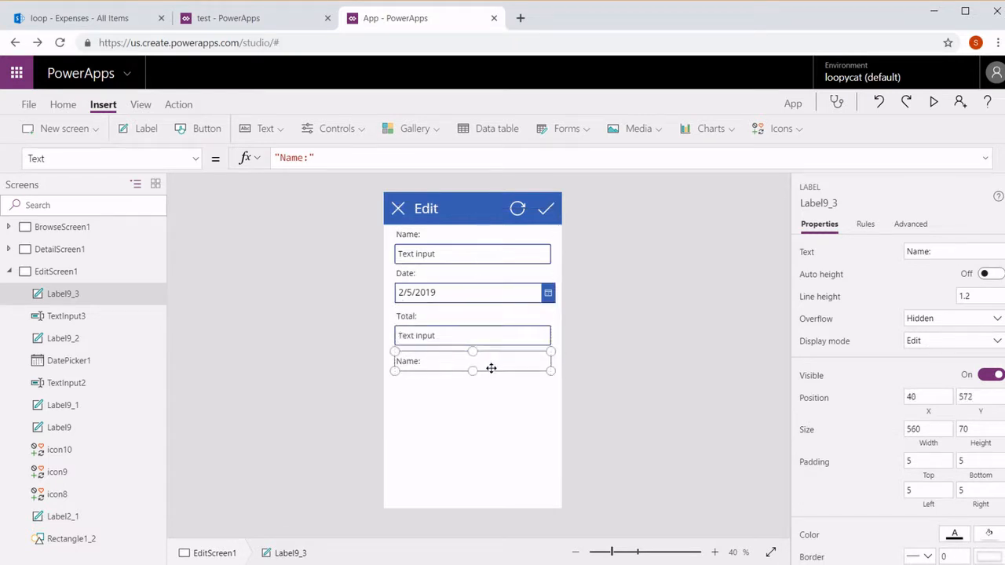
pyautogui.click(303, 158)
pyautogui.press('BackSpace')
pyautogui.press('BackSpace')
pyautogui.press('BackSpace')
pyautogui.press('BackSpace')
pyautogui.write('Type')
# Step: Insert a drop down control and place it below the "Type:" label
pyautogui.click(312, 130)
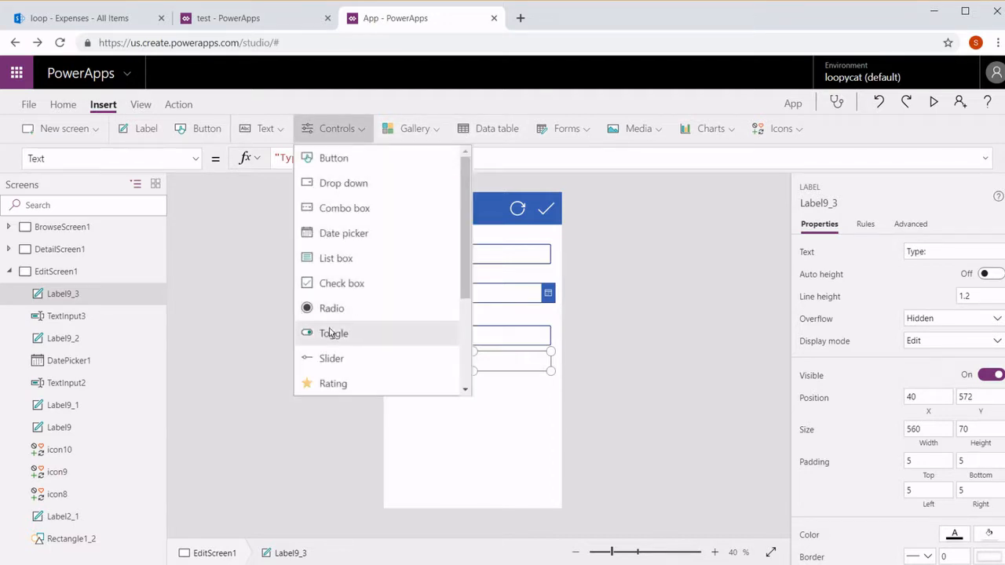
pyautogui.click(353, 183)
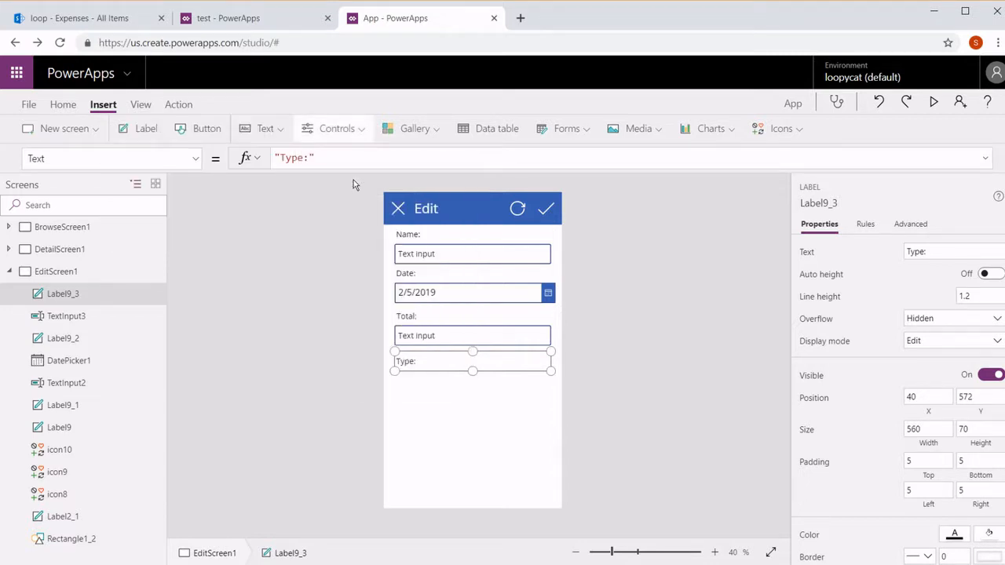
pyautogui.moveTo(471, 222); pyautogui.dragTo(467, 388)
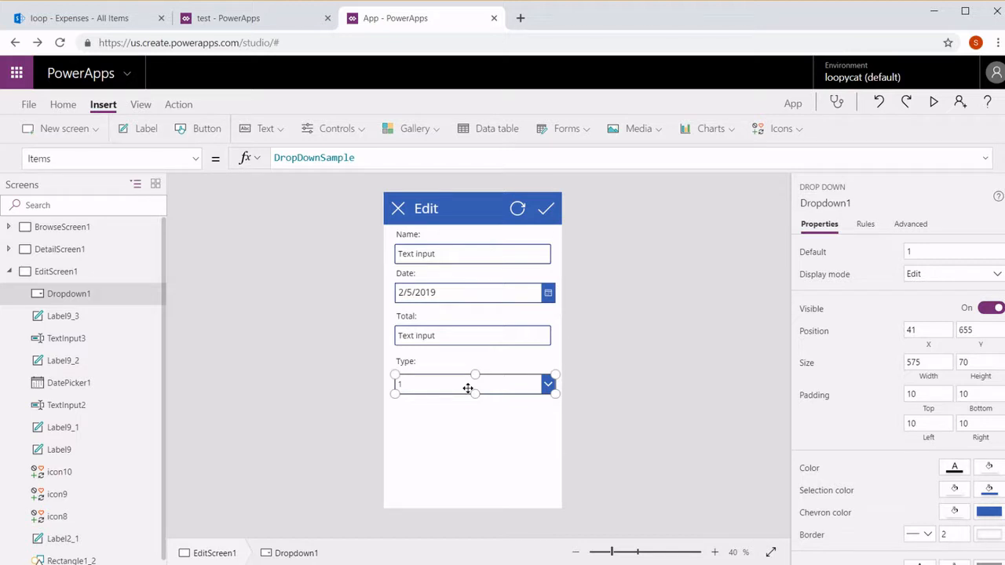
# Step: Set the Default of the text input under "Name:" to Gallery1.Selected.Title
pyautogui.click(456, 252)
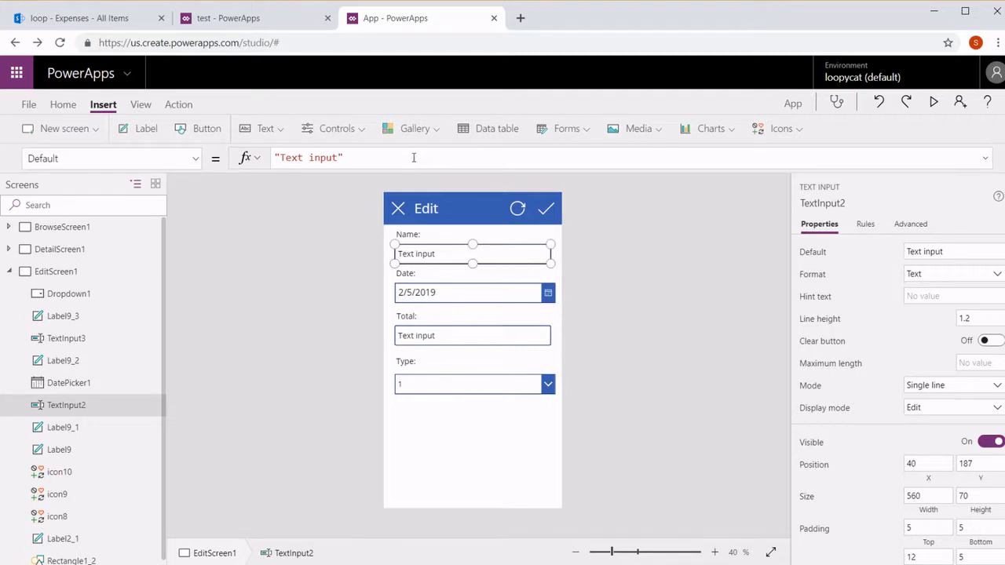
pyautogui.press('BackSpace')
pyautogui.press('BackSpace')
pyautogui.press('BackSpace')
pyautogui.press('BackSpace')
pyautogui.press('BackSpace')
pyautogui.press('BackSpace')
pyautogui.press('BackSpace')
pyautogui.press('BackSpace')
pyautogui.press('BackSpace')
pyautogui.press('BackSpace')
pyautogui.press('BackSpace')
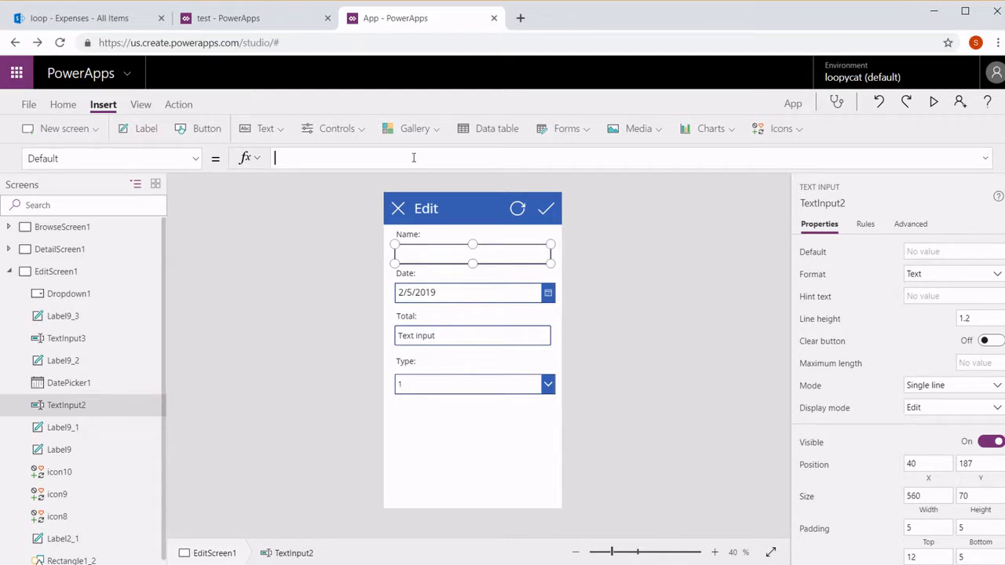
pyautogui.write('gall')
pyautogui.press('Tab')
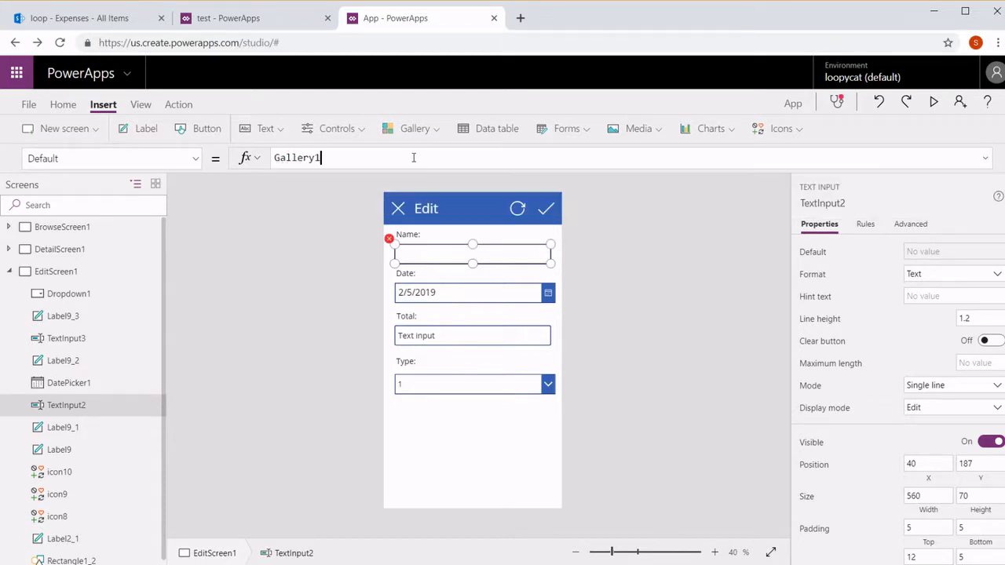
pyautogui.write('.sel')
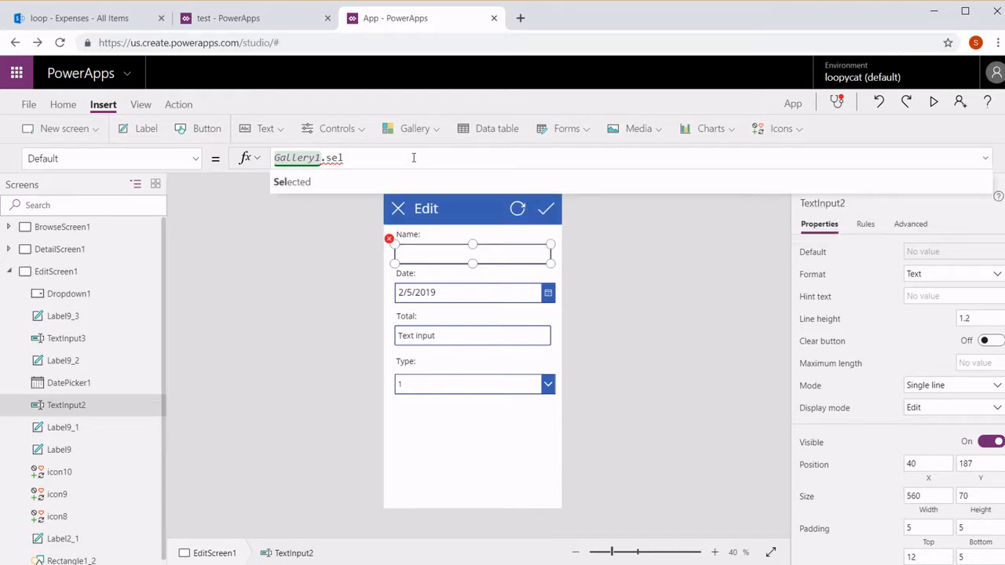
pyautogui.press('Tab')
pyautogui.write('.')
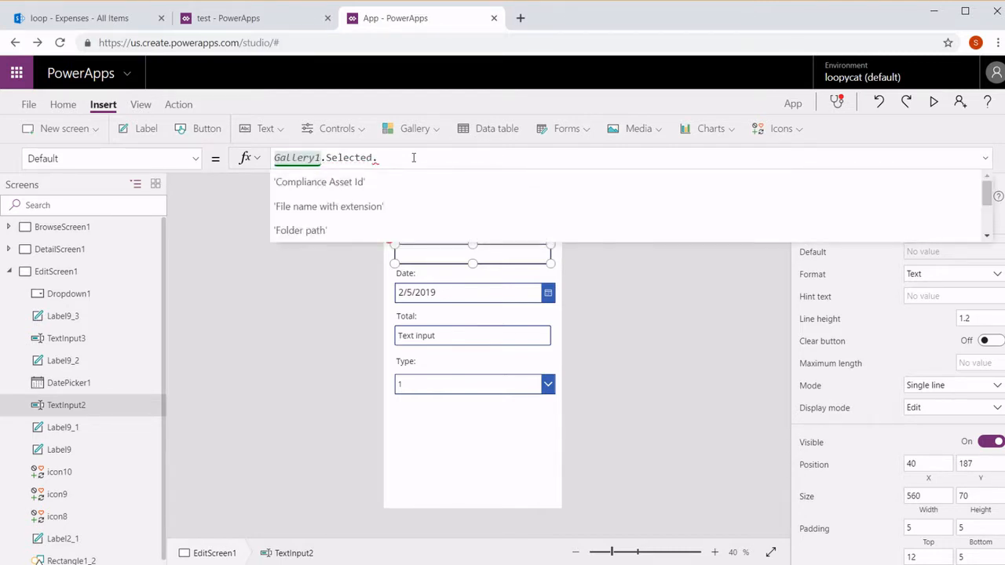
pyautogui.write('Tit')
pyautogui.press('Tab')
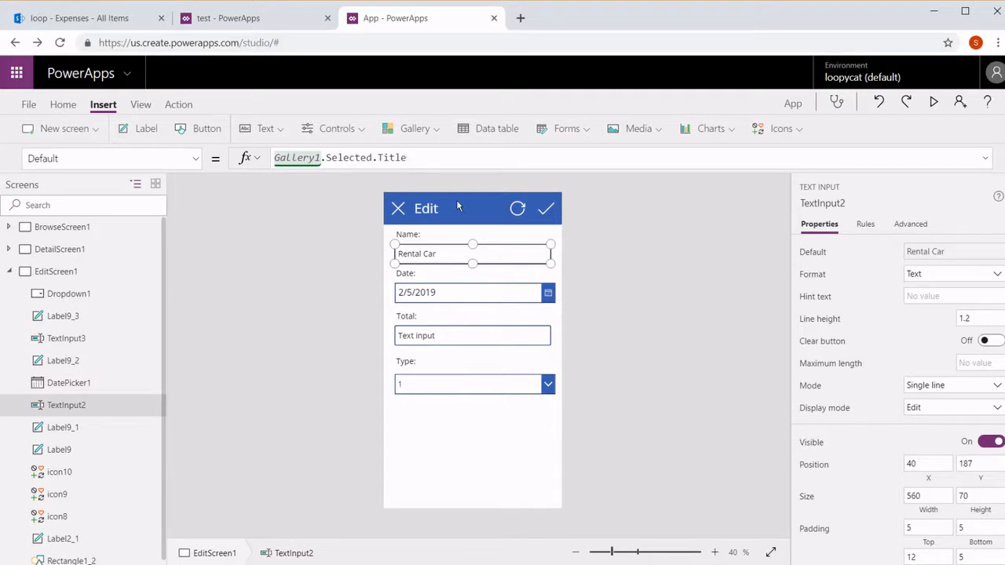
# Step: Replace the date picker's DefaultDate formula with Gallery1.Selected.Date, reusing the name field's formula
pyautogui.click(468, 296)
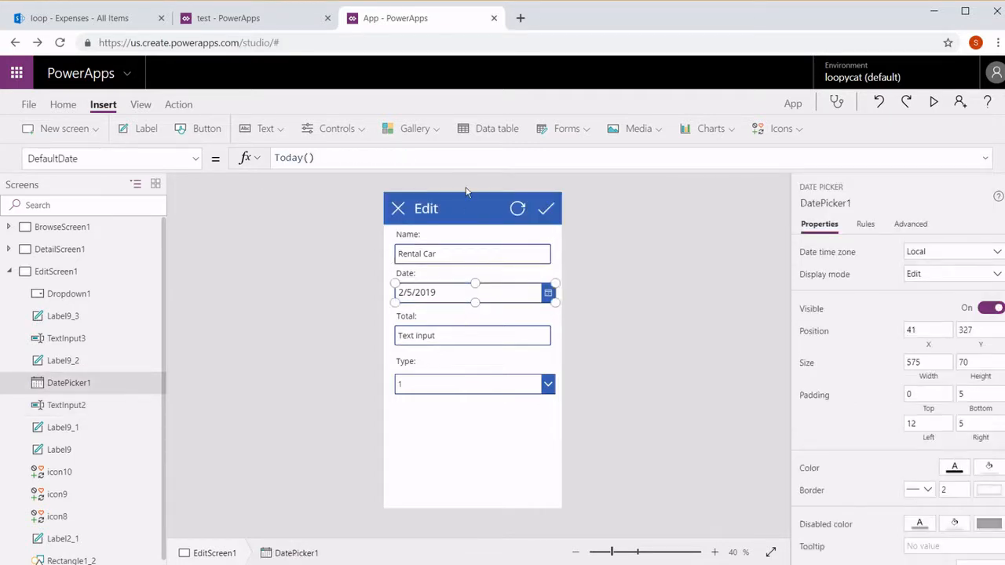
pyautogui.click(465, 165)
pyautogui.hotkey('ctrl', 'a')
pyautogui.write('Gallery1.Selected.Title')
pyautogui.press('BackSpace')
pyautogui.press('BackSpace')
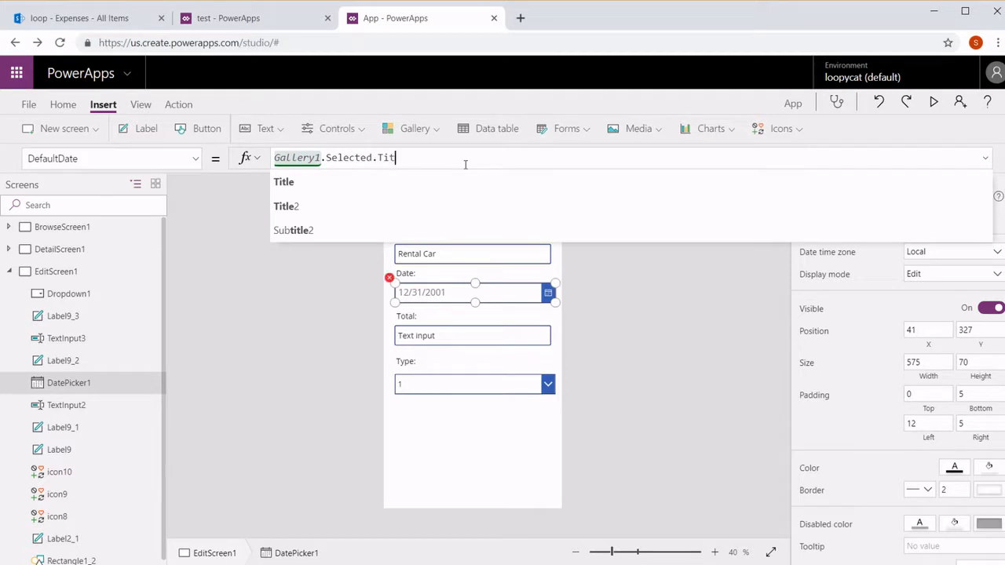
pyautogui.press('BackSpace')
pyautogui.press('BackSpace')
pyautogui.press('BackSpace')
pyautogui.write('Date')
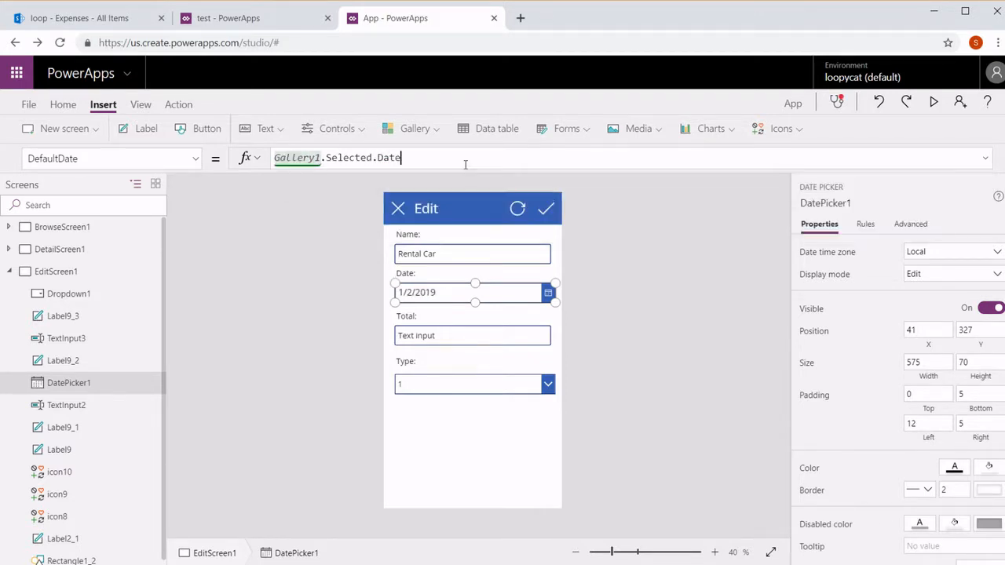
# Step: Set the Default of the text input under "Total:" to Gallery1.Selected.Total, and select the drop down under "Type:"
pyautogui.click(418, 335)
pyautogui.click(458, 157)
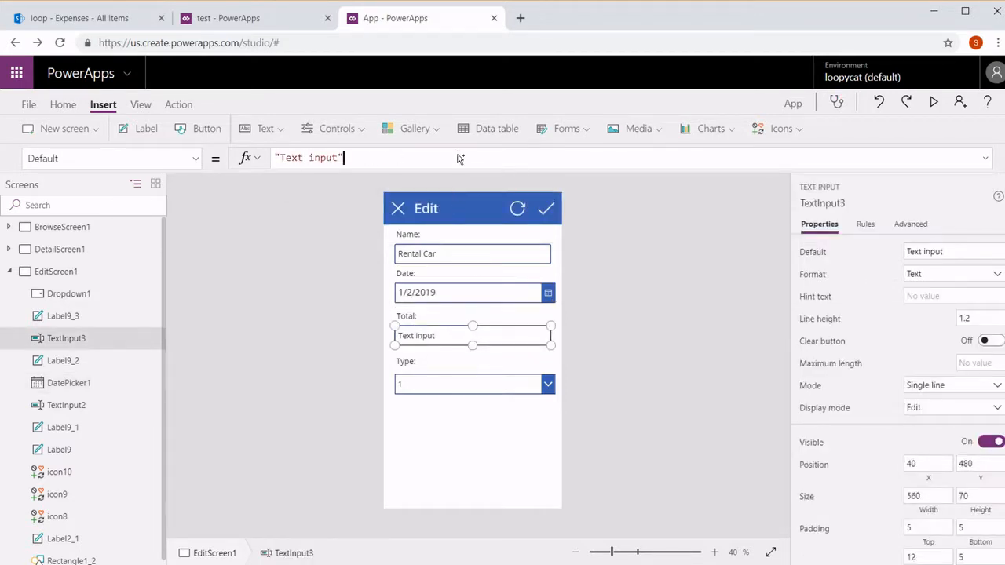
pyautogui.hotkey('ctrl', 'a')
pyautogui.write('Gallery1.Selected.Title')
pyautogui.press('BackSpace')
pyautogui.press('BackSpace')
pyautogui.press('BackSpace')
pyautogui.press('BackSpace')
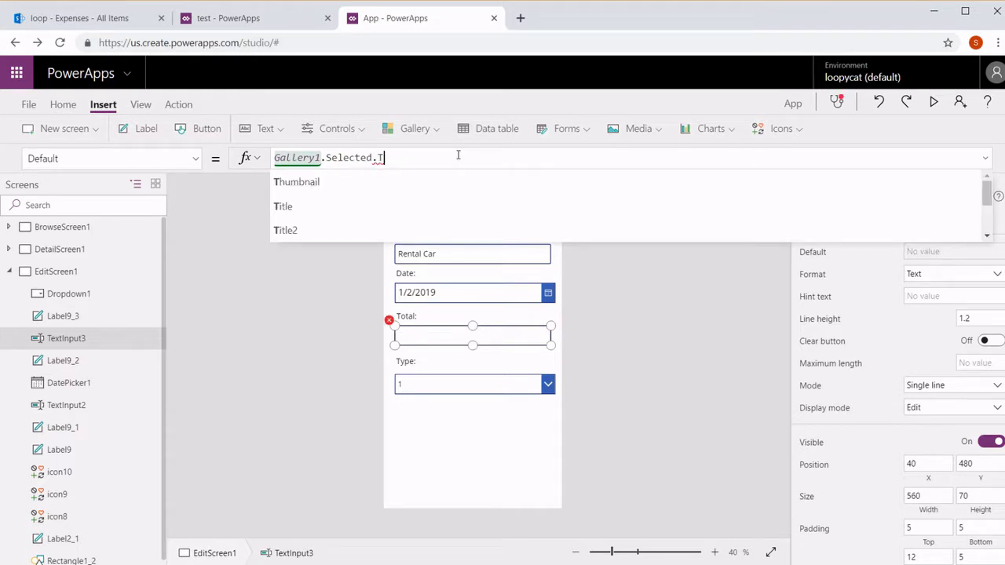
pyautogui.write('otal')
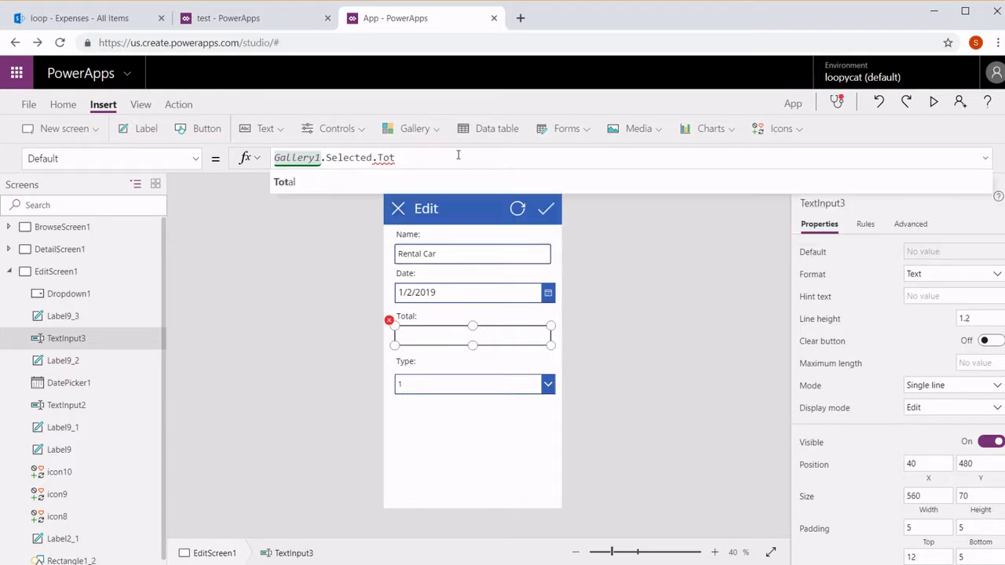
pyautogui.click(492, 388)
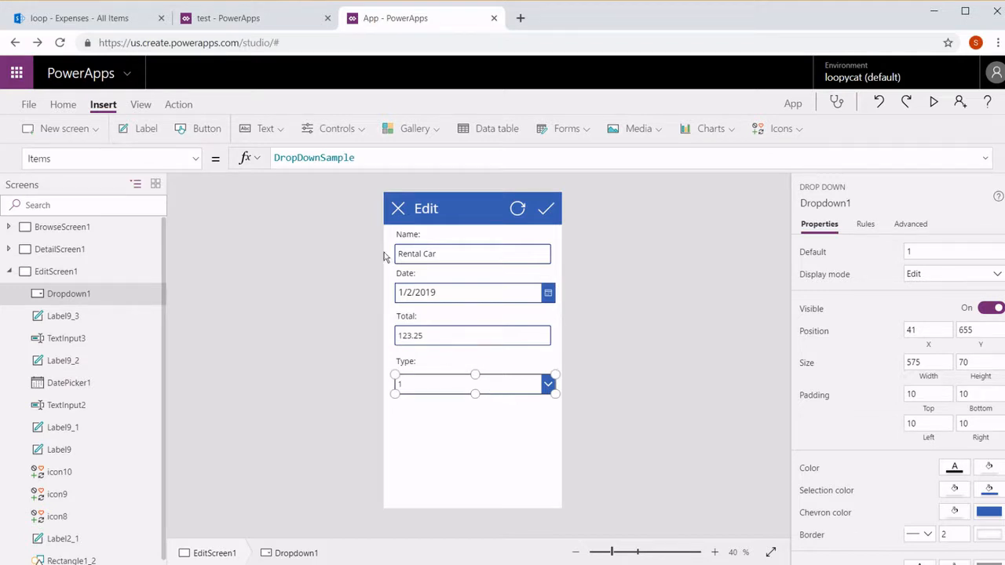
# Step: Replace the sample Items formula of the drop down under "Type:" with Choices(Expenses.TypeOf)
pyautogui.doubleClick(360, 158)
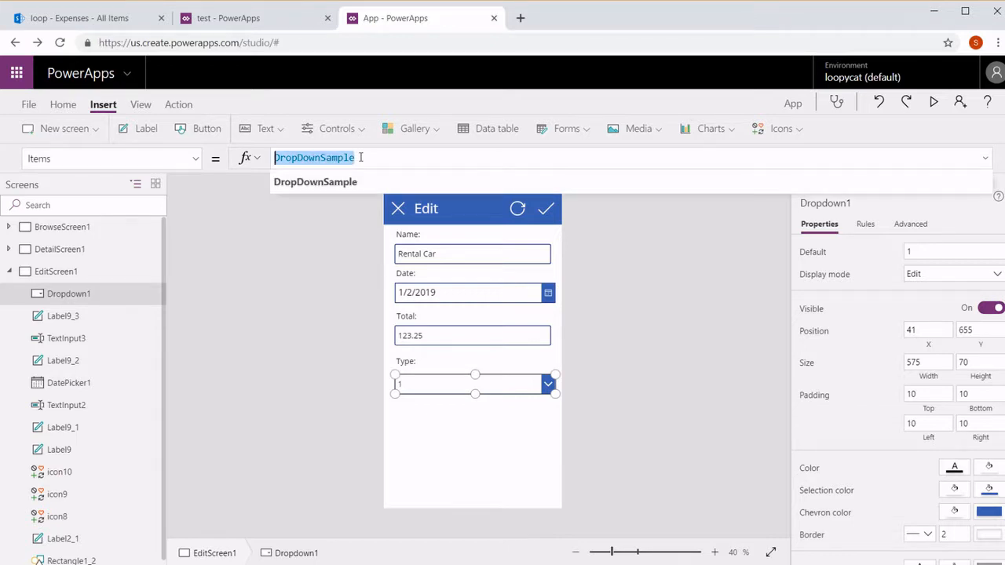
pyautogui.click(548, 386)
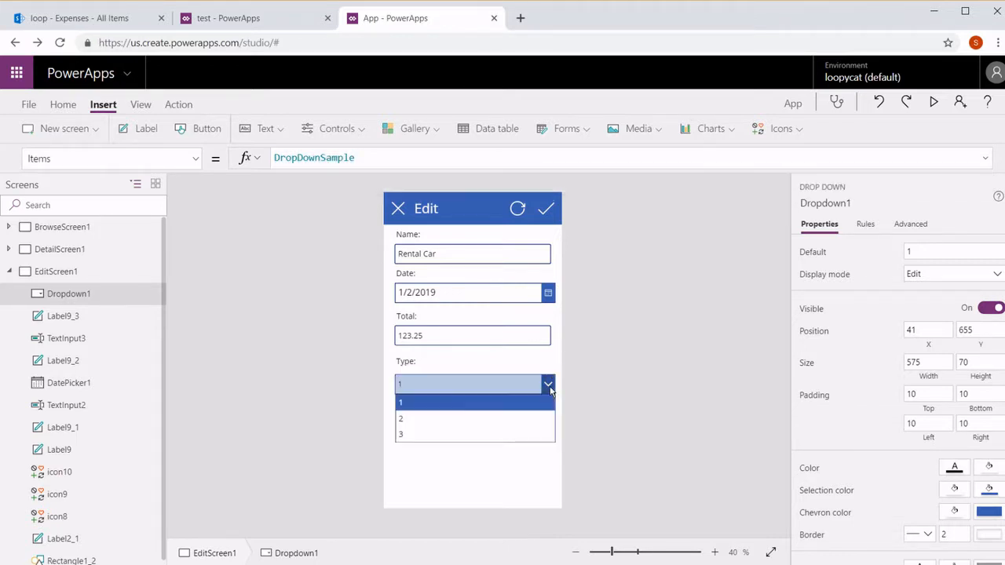
pyautogui.click(548, 386)
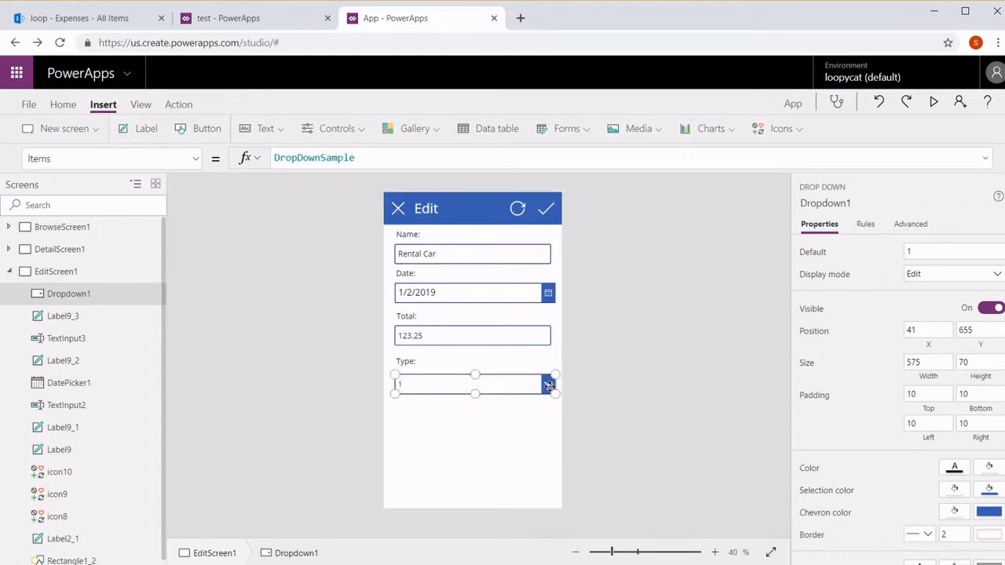
pyautogui.click(393, 160)
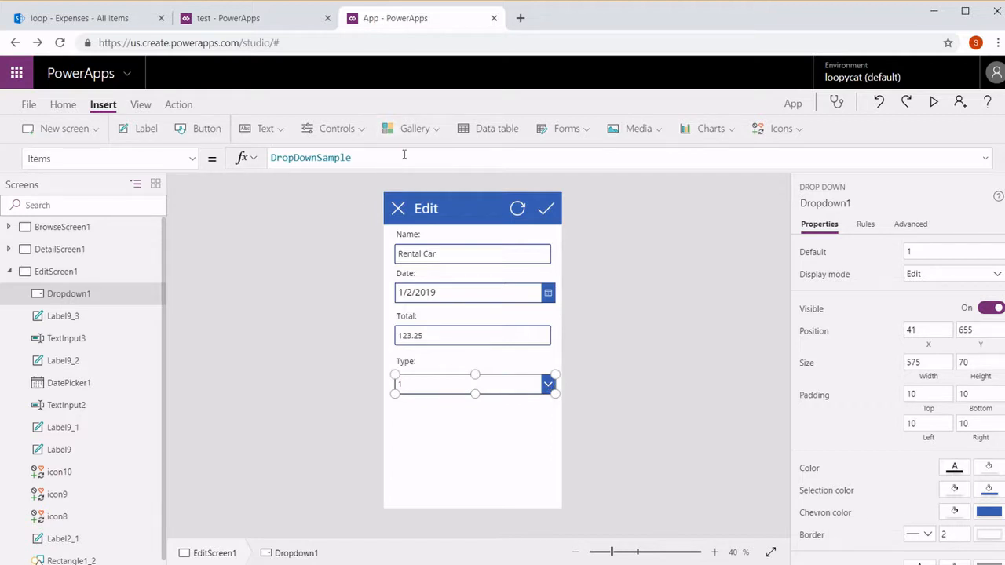
pyautogui.doubleClick(392, 157)
pyautogui.press('BackSpace')
pyautogui.write('Choi')
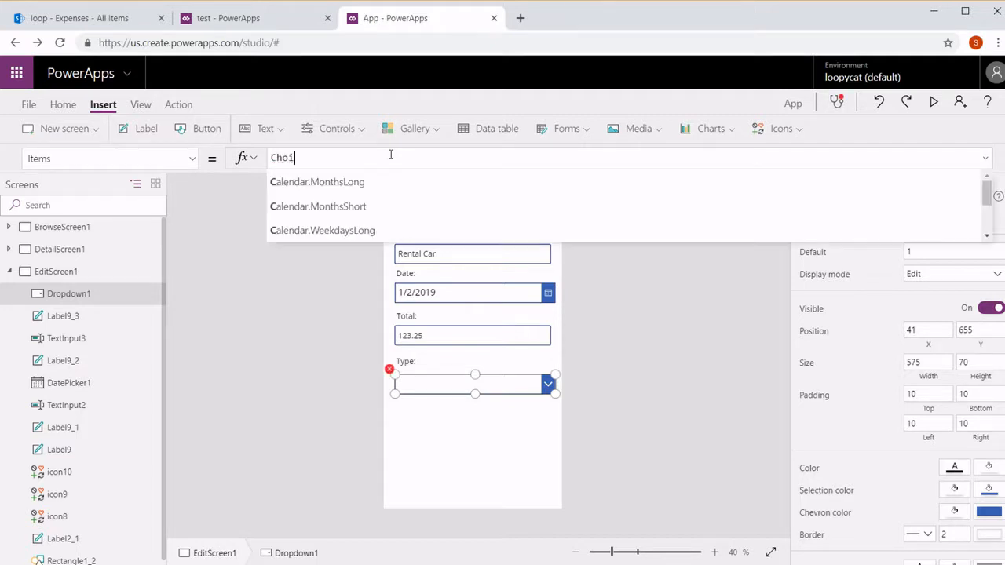
pyautogui.write('ces')
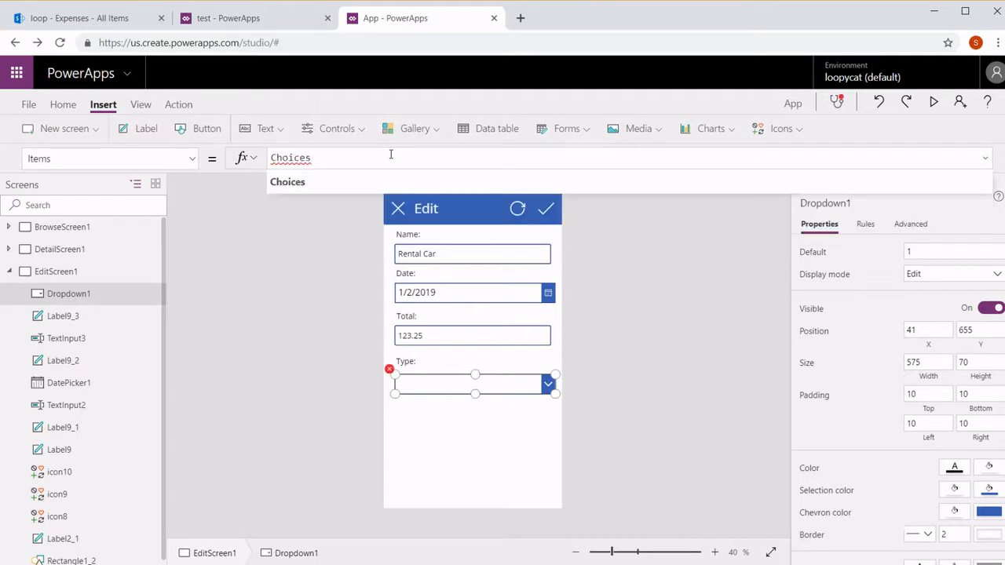
pyautogui.write('(')
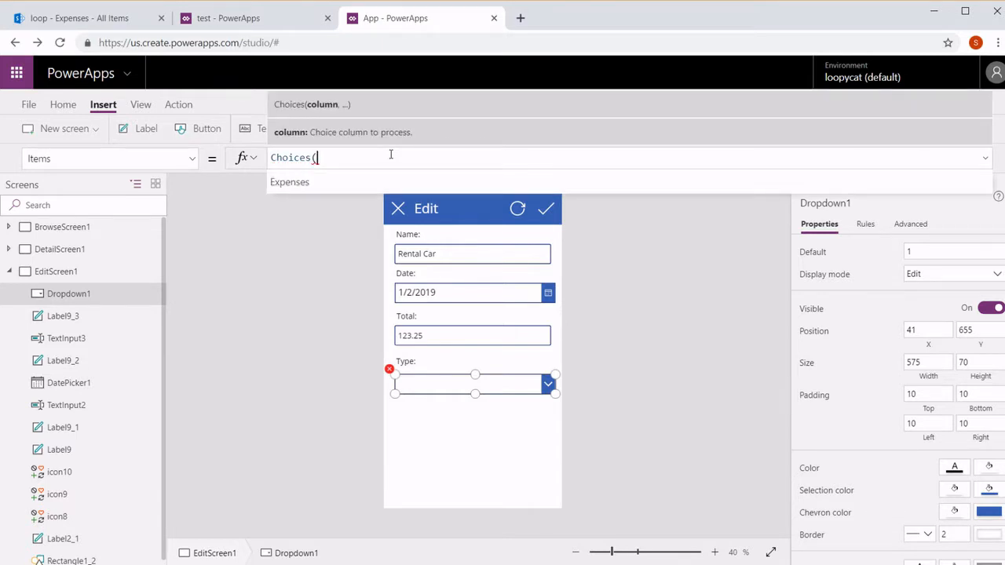
pyautogui.press('Tab')
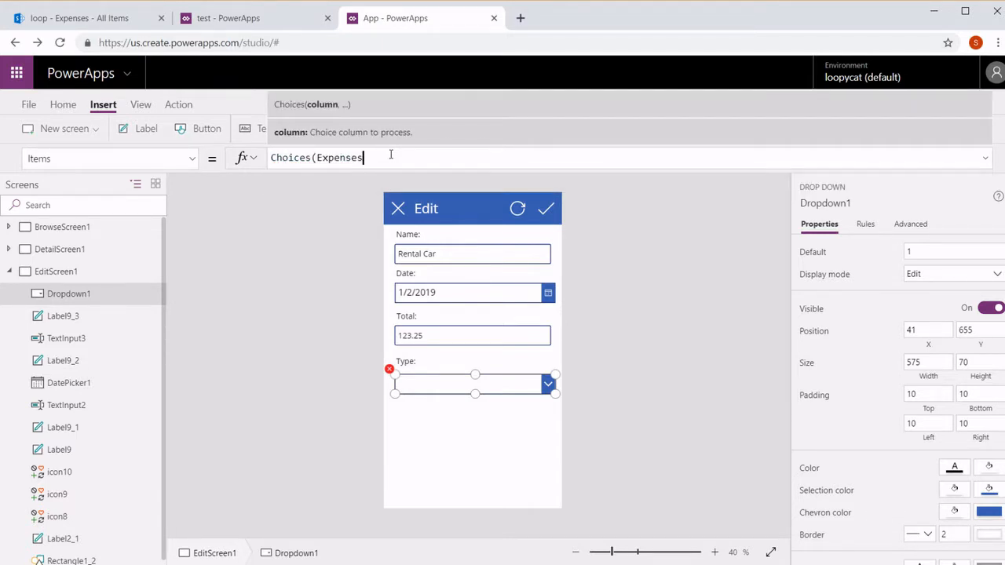
pyautogui.write(',')
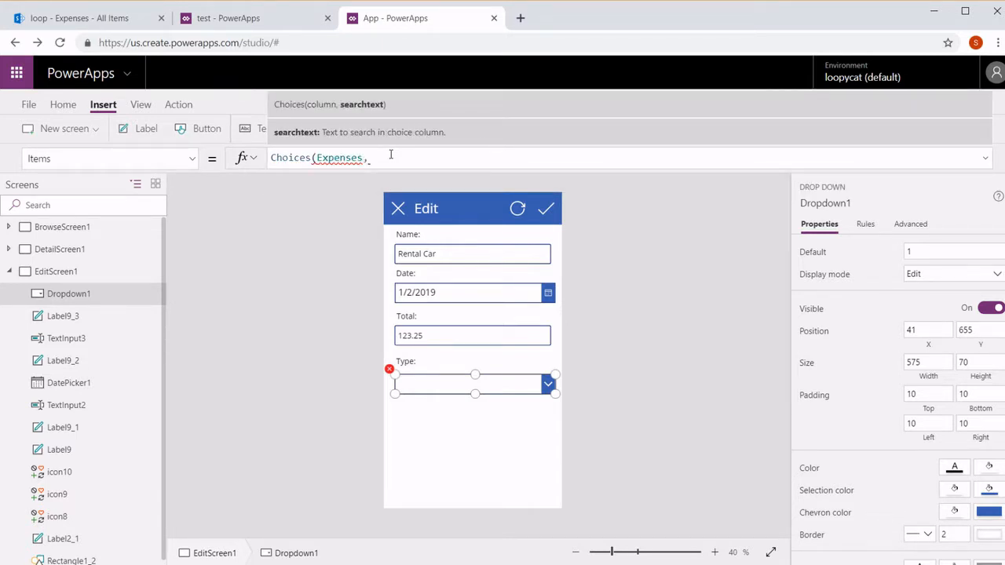
pyautogui.press('BackSpace')
pyautogui.press('BackSpace')
pyautogui.write('.ty')
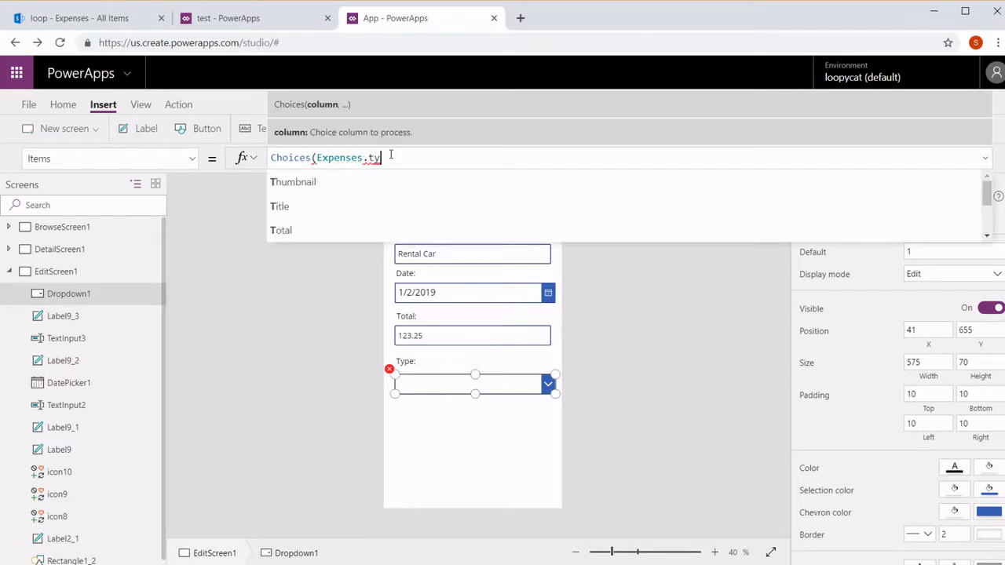
pyautogui.write('pe')
pyautogui.press('Tab')
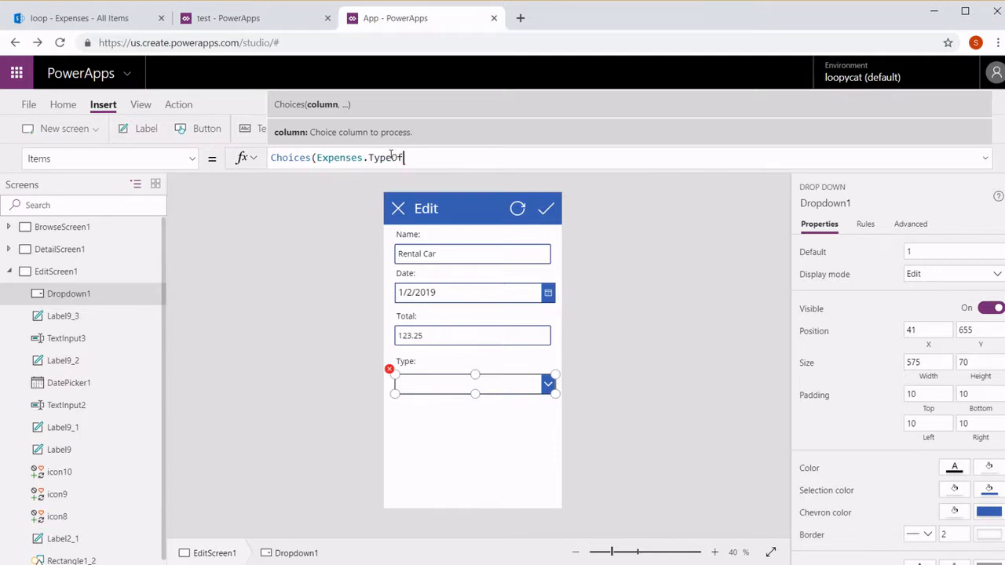
pyautogui.write(')')
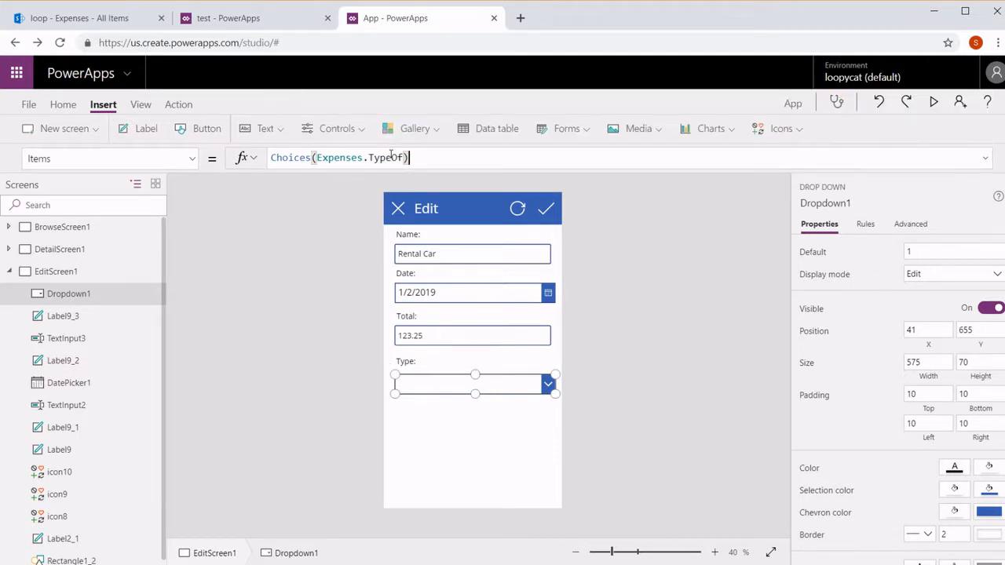
# Step: Check the drop down's choices on the edit screen and compare its selection with the expense type on the detail screen
pyautogui.click(548, 384)
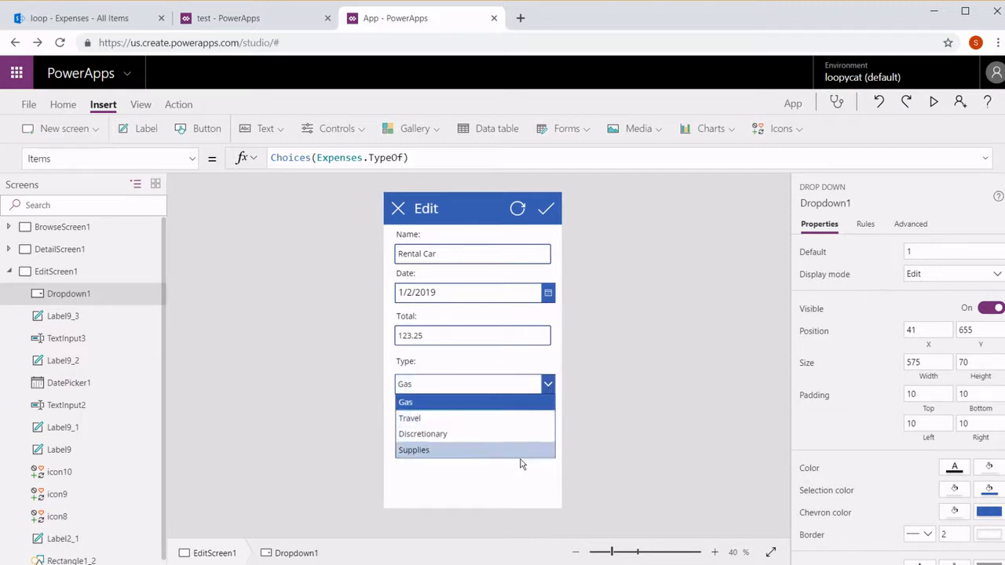
pyautogui.click(548, 385)
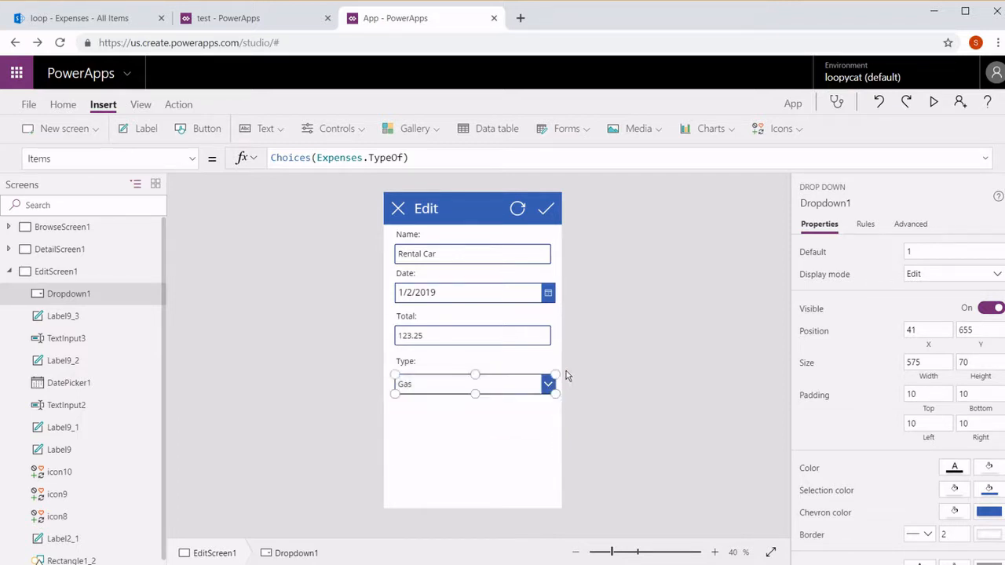
pyautogui.click(49, 232)
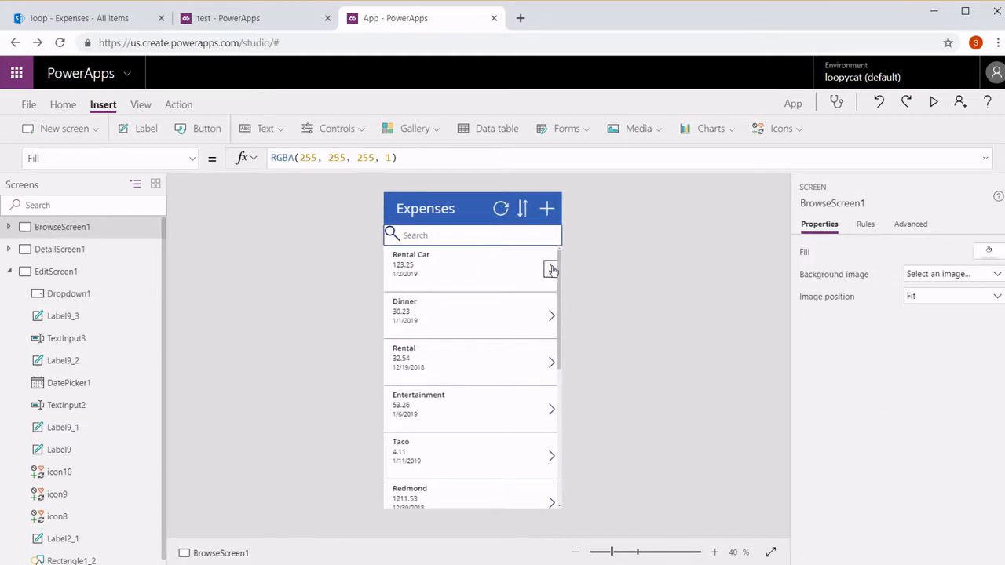
pyautogui.click(55, 255)
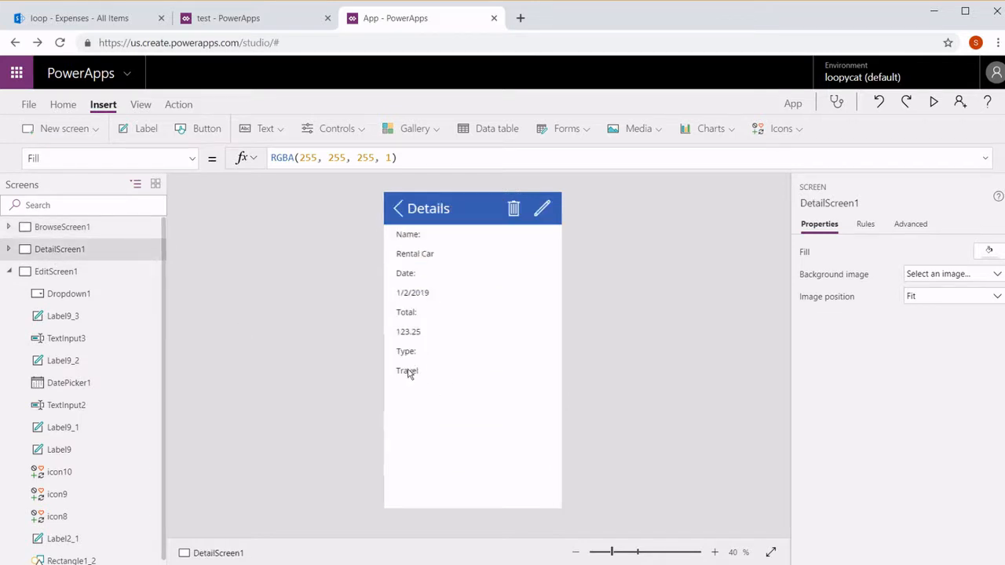
pyautogui.click(104, 275)
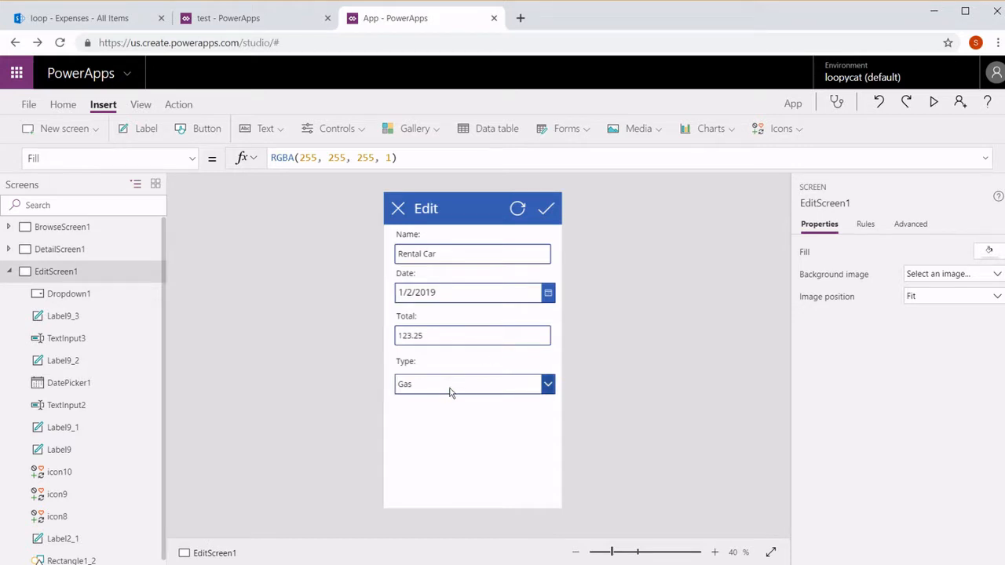
pyautogui.click(450, 393)
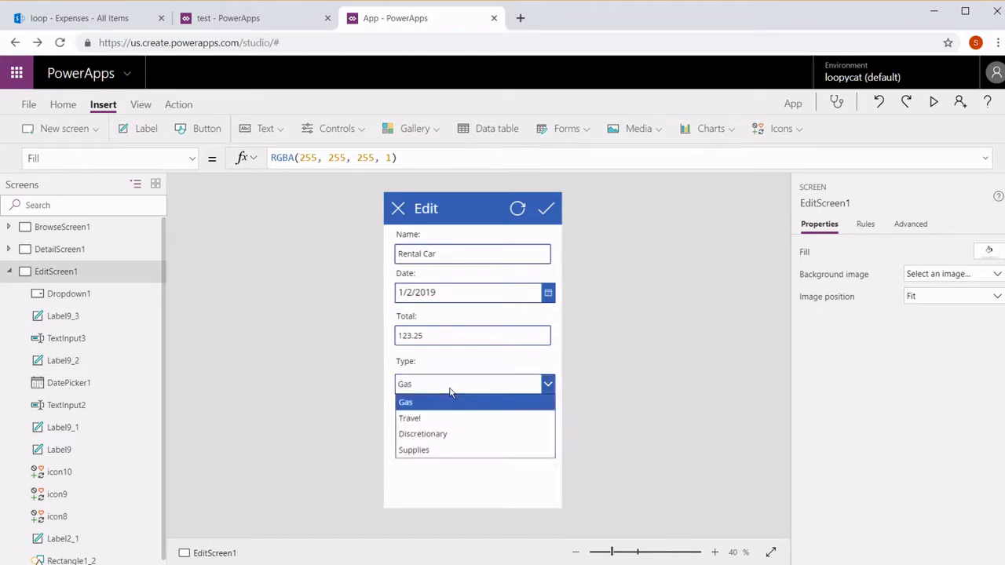
pyautogui.click(451, 392)
# Step: Set the Default of the drop down under "Type:" to Gallery1.Selected.TypeOf.Value
pyautogui.click(451, 393)
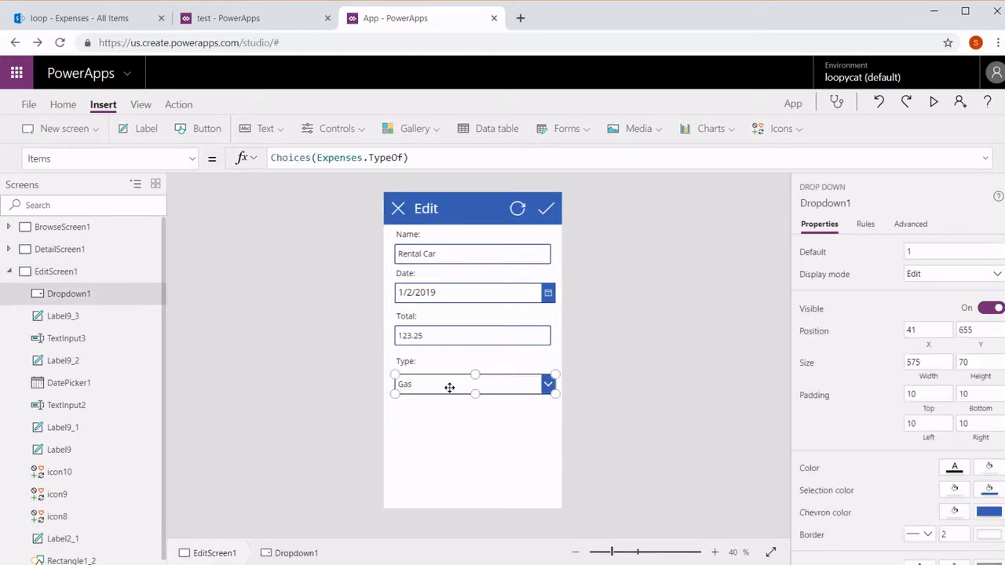
pyautogui.click(198, 163)
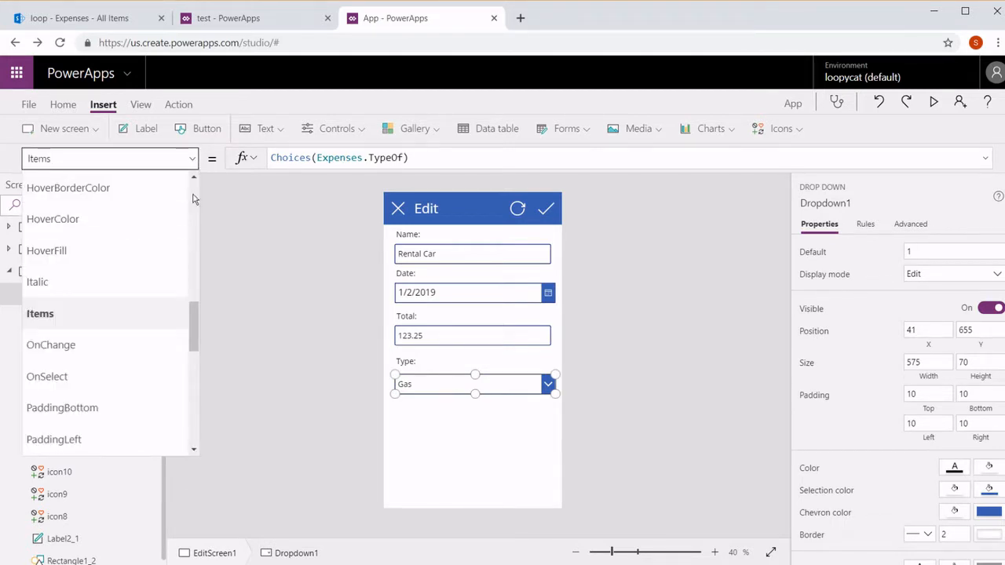
pyautogui.scroll(3, 194, 200)
pyautogui.scroll(1, 194, 200)
pyautogui.scroll(3, 194, 199)
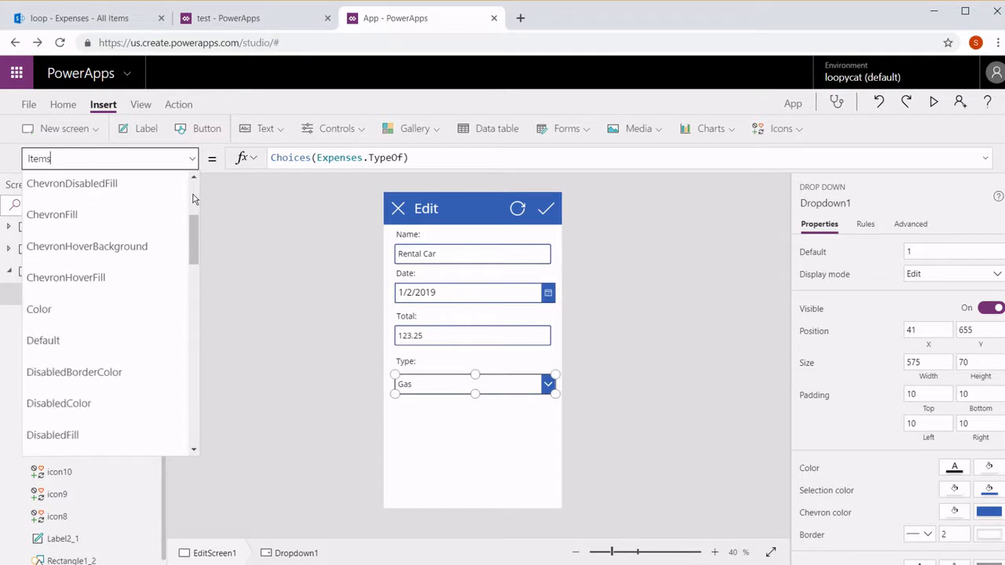
pyautogui.click(55, 341)
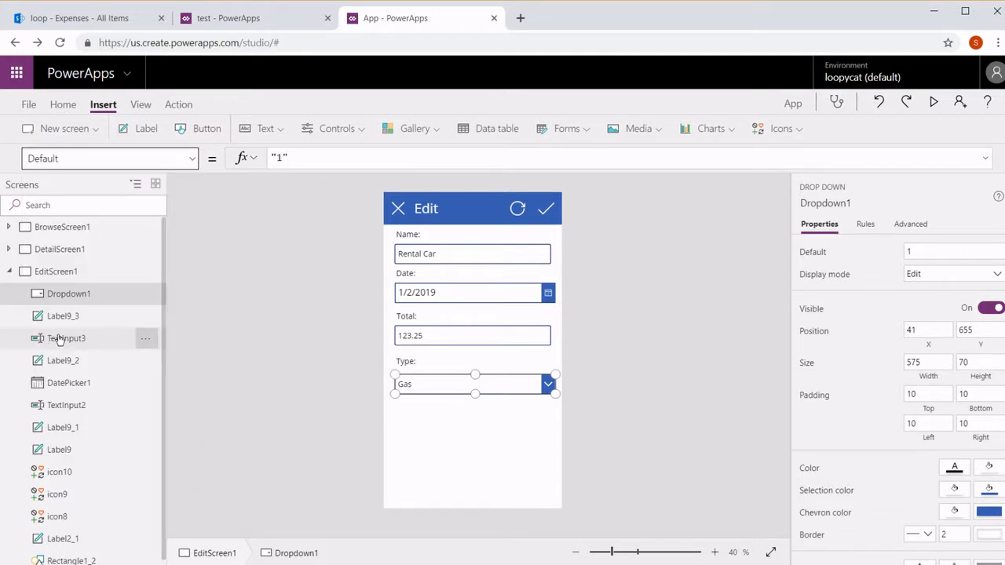
pyautogui.moveTo(342, 160); pyautogui.dragTo(157, 159)
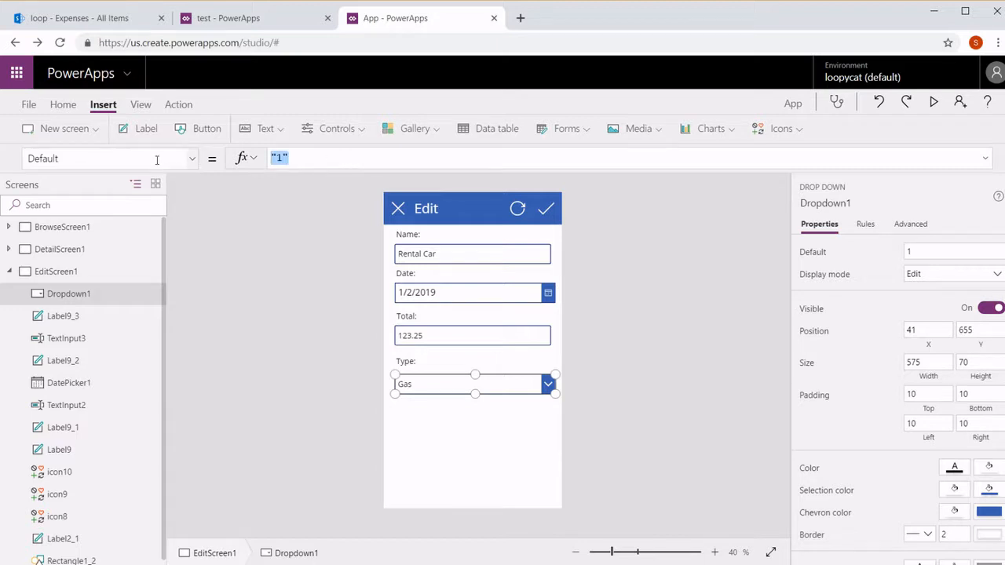
pyautogui.write('Gallery1.Selected.Title')
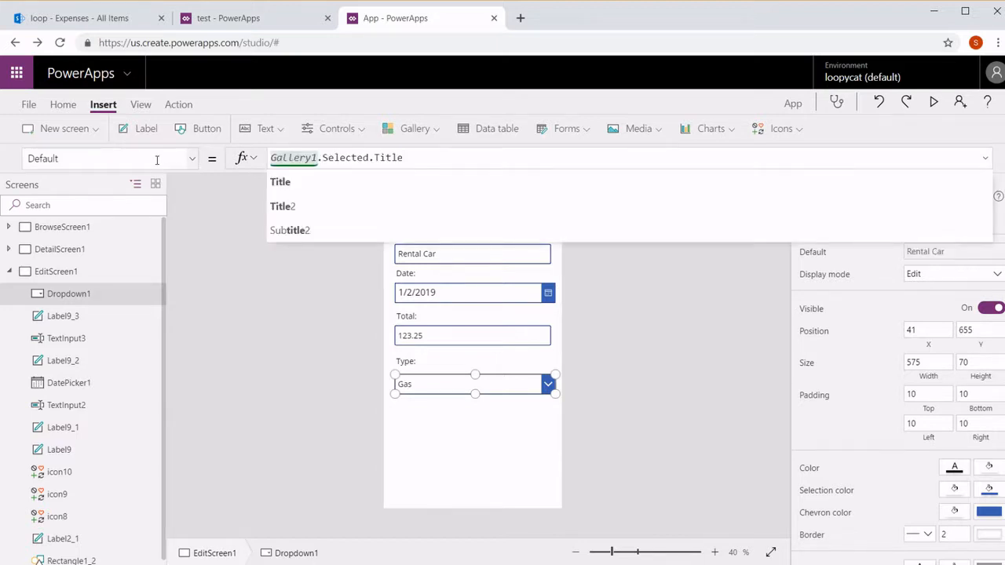
pyautogui.press('BackSpace')
pyautogui.press('BackSpace')
pyautogui.press('BackSpace')
pyautogui.press('BackSpace')
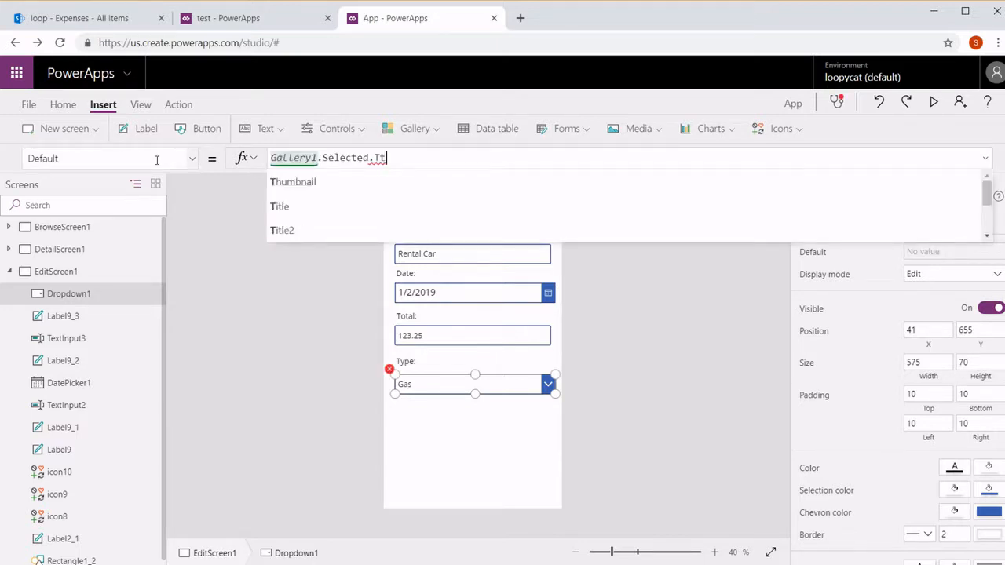
pyautogui.write('t')
pyautogui.press('BackSpace')
pyautogui.write('y')
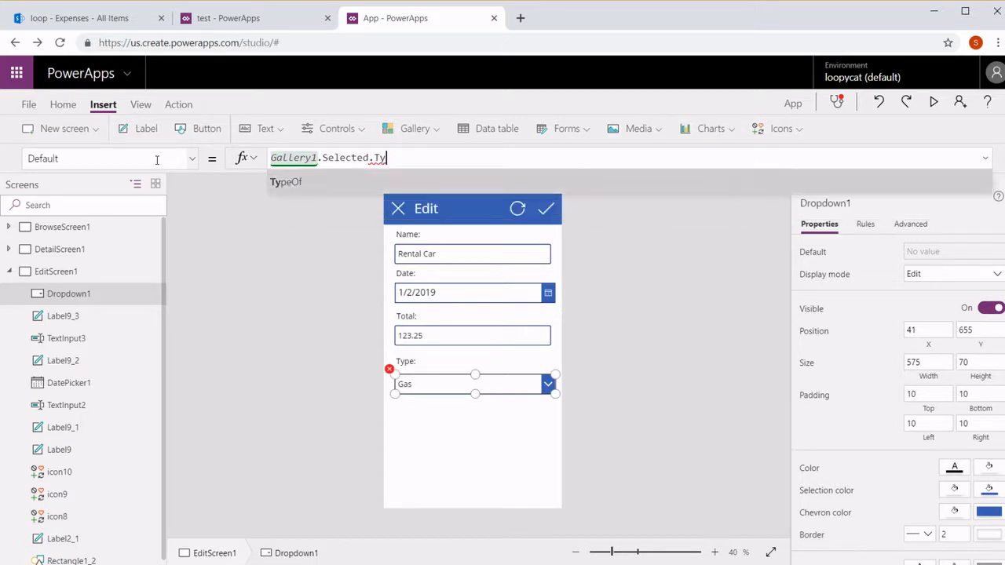
pyautogui.press('Tab')
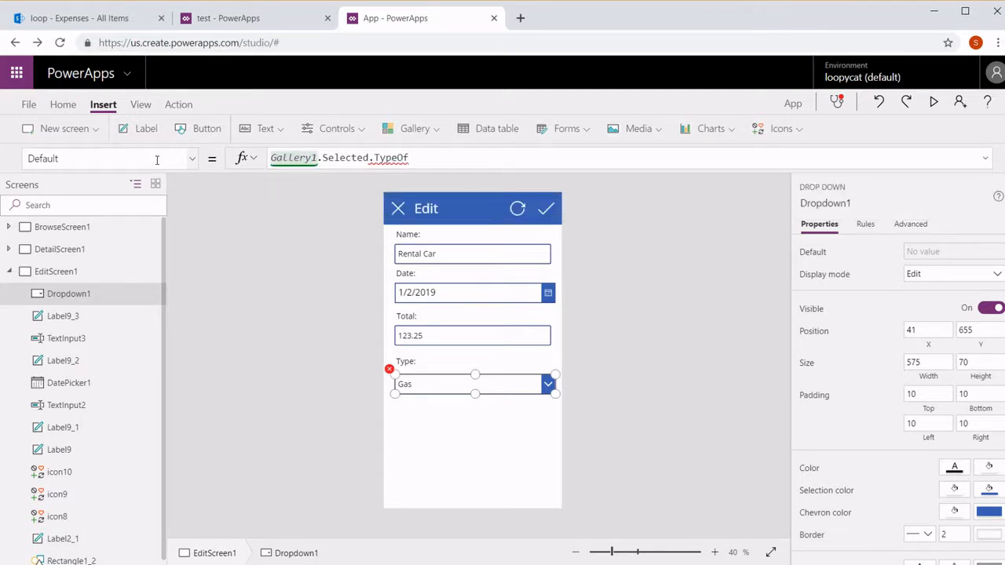
pyautogui.write('.')
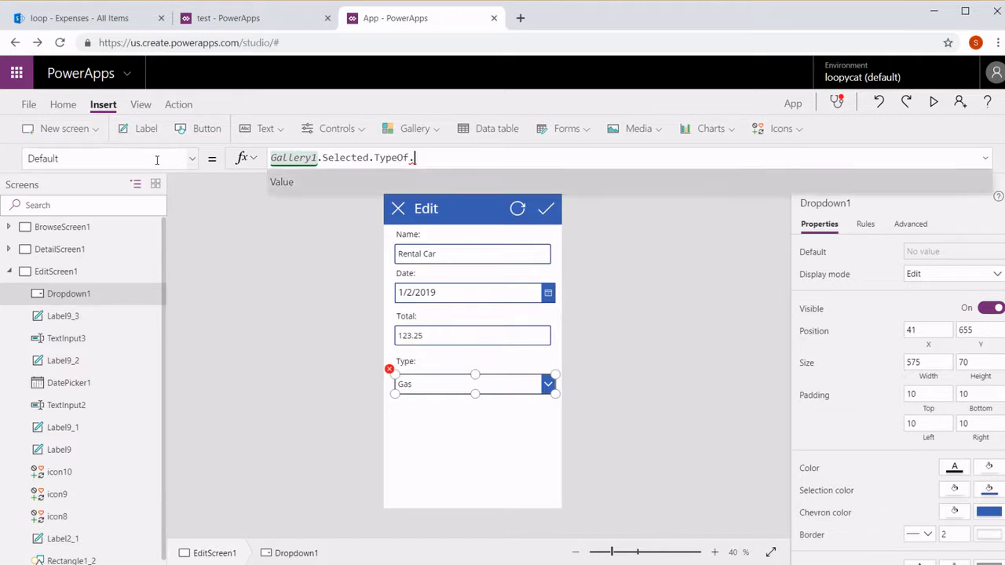
pyautogui.press('Tab')
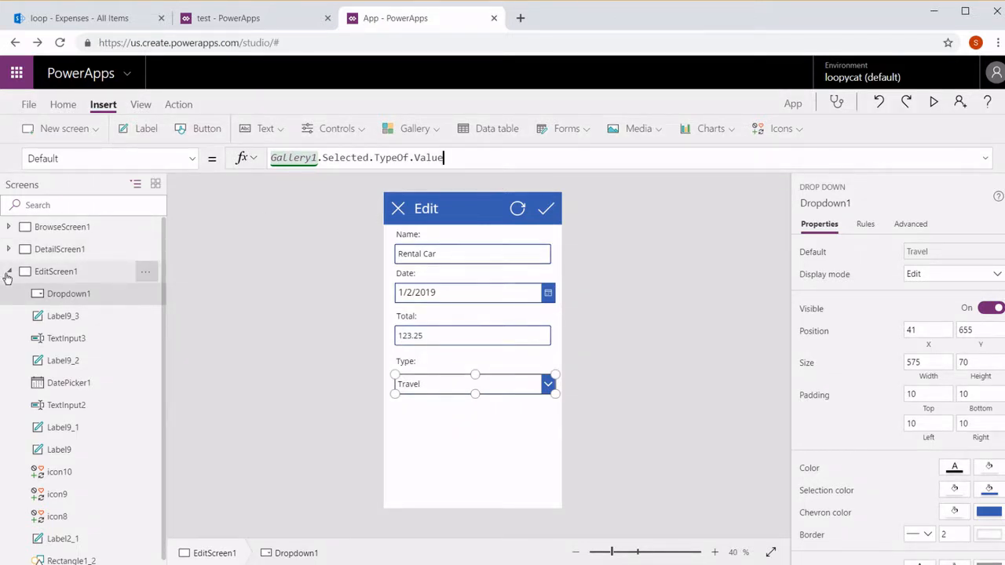
# Step: Duplicate EditScreen1 and collapse the original screen's control list
pyautogui.click(47, 272)
pyautogui.rightClick(47, 272)
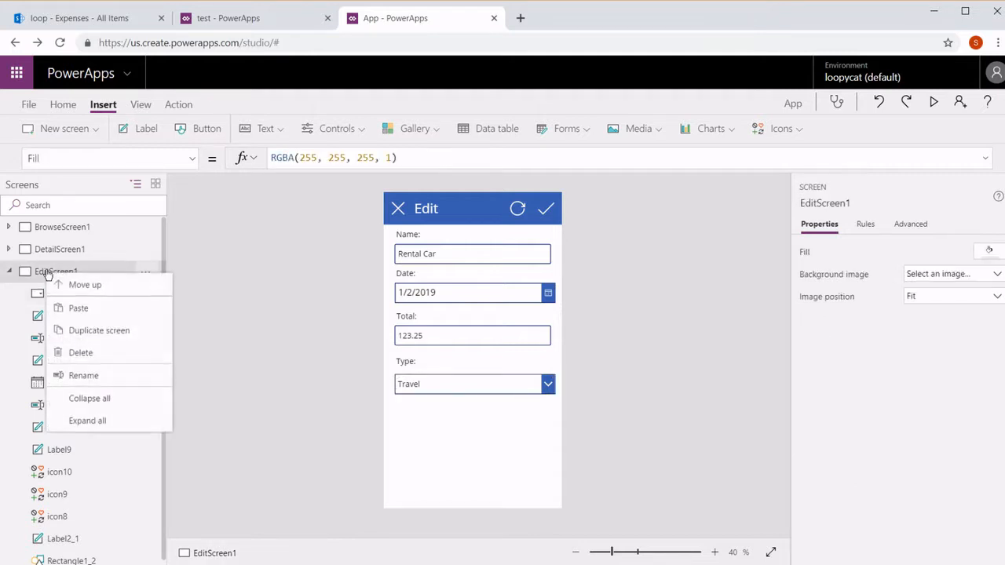
pyautogui.click(95, 337)
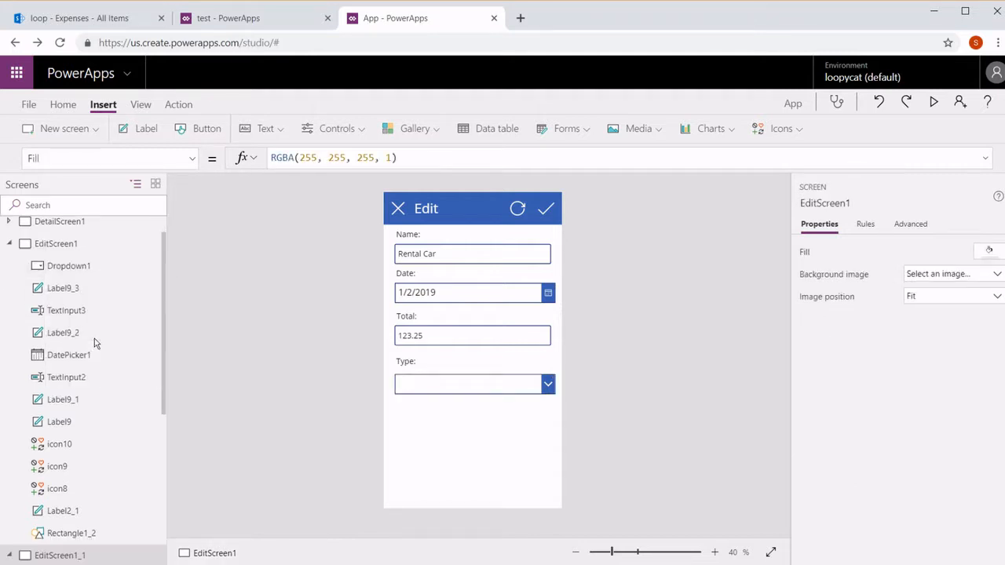
pyautogui.click(10, 245)
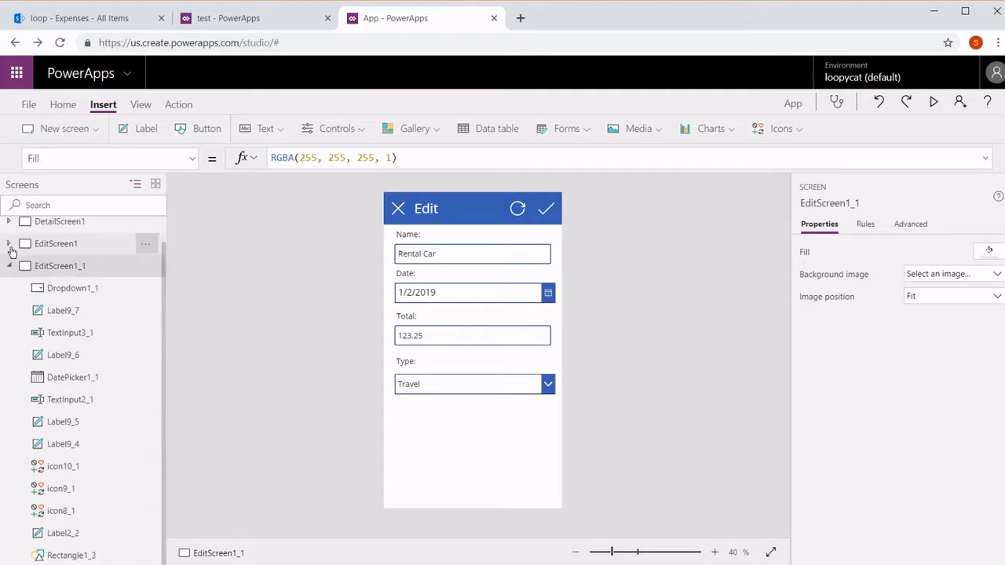
# Step: Rename the duplicated edit screen as CreateNewScreen1
pyautogui.doubleClick(78, 271)
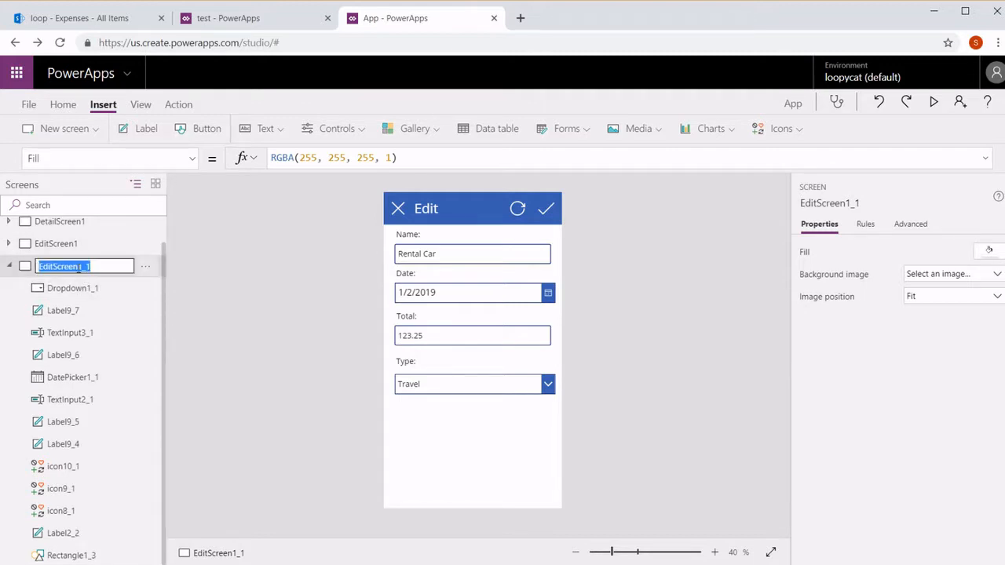
pyautogui.click(88, 267)
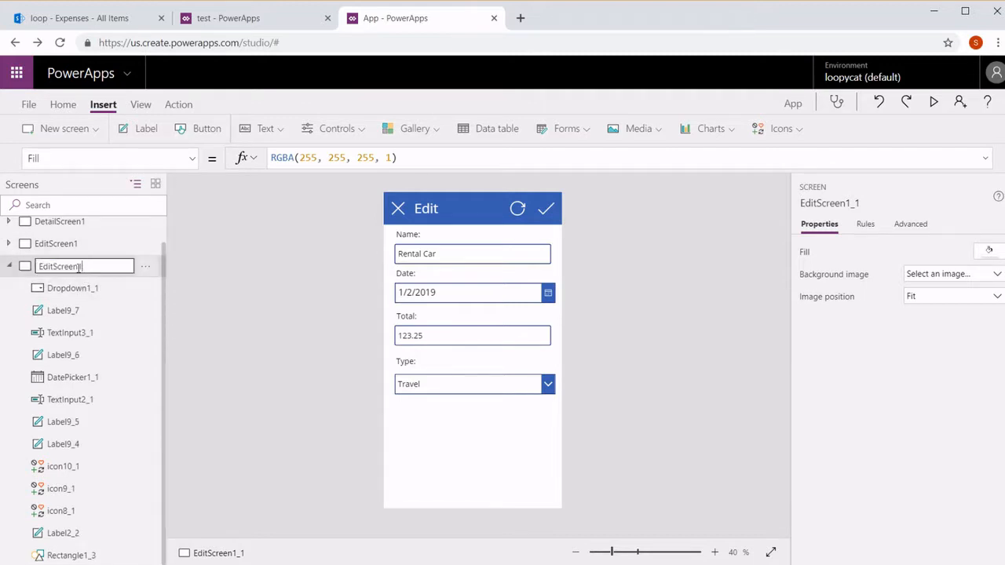
pyautogui.press('BackSpace')
pyautogui.press('BackSpace')
pyautogui.press('BackSpace')
pyautogui.press('BackSpace')
pyautogui.write('CreateNew')
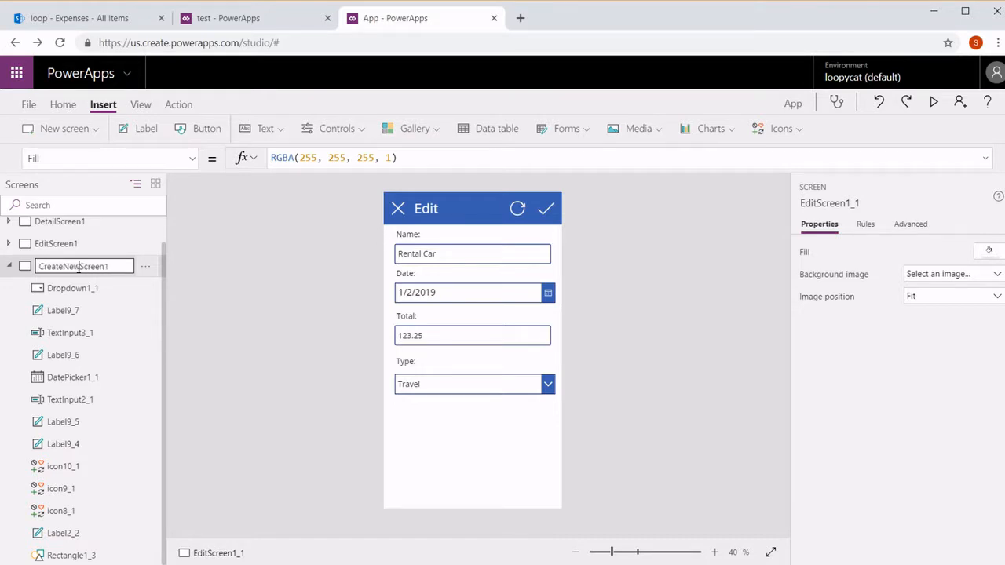
# Step: Clear the Default formula of the text input under "Name:" on CreateNewScreen1
pyautogui.click(259, 268)
pyautogui.click(454, 267)
pyautogui.click(472, 244)
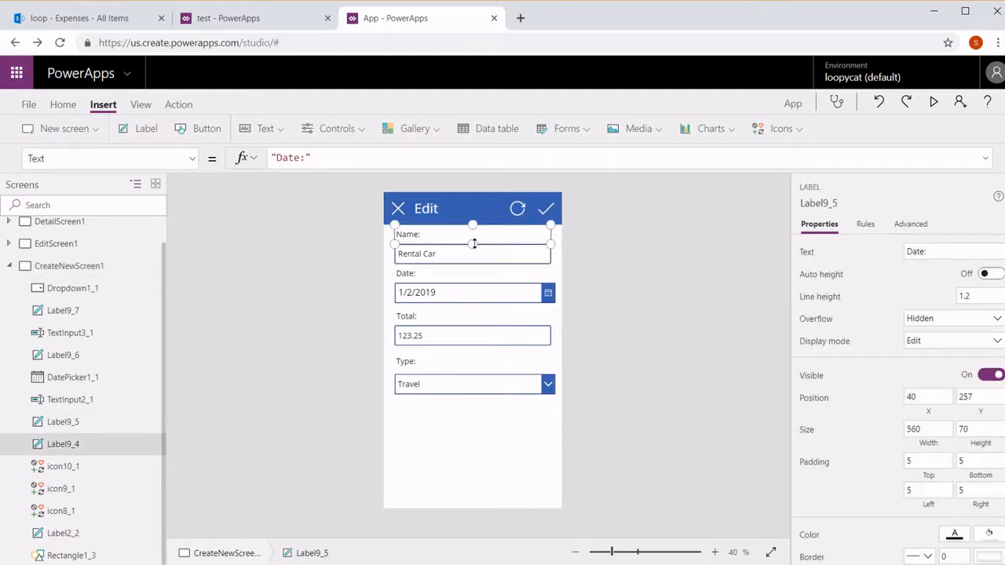
pyautogui.click(472, 249)
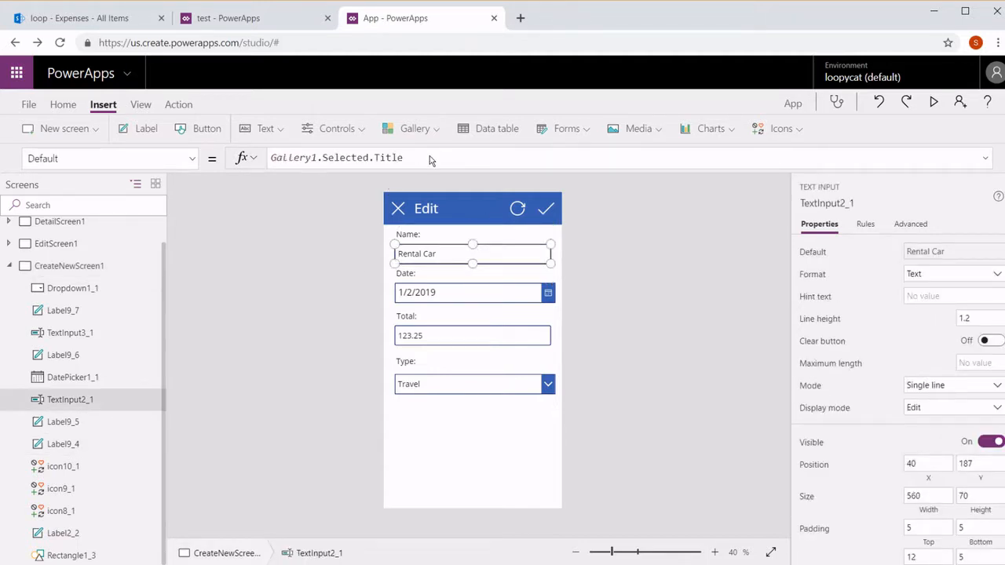
pyautogui.click(430, 156)
pyautogui.hotkey('ctrl', 'a')
pyautogui.press('Delete')
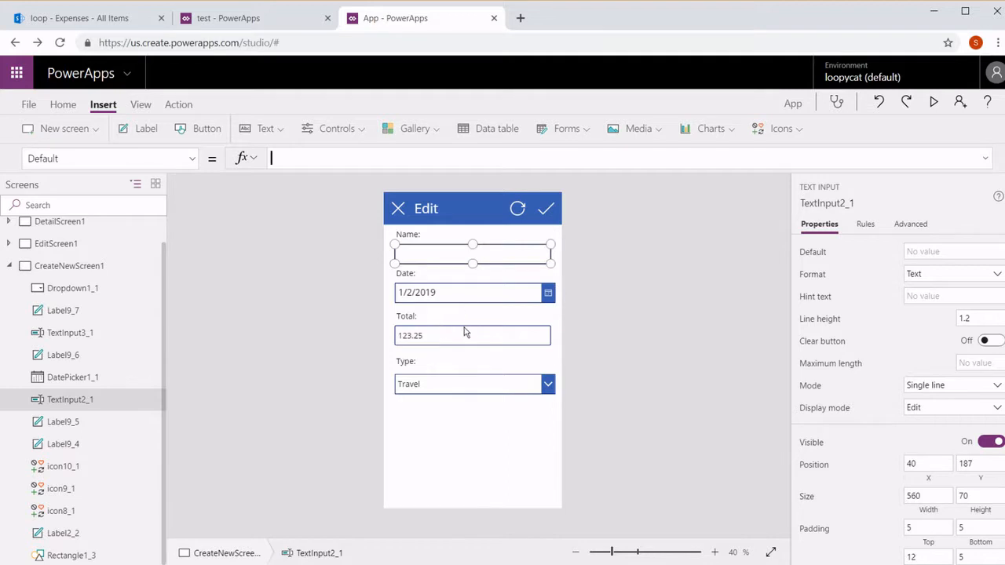
# Step: Set the DefaultDate of the date picker under "Date:" to Now()
pyautogui.click(466, 298)
pyautogui.click(434, 157)
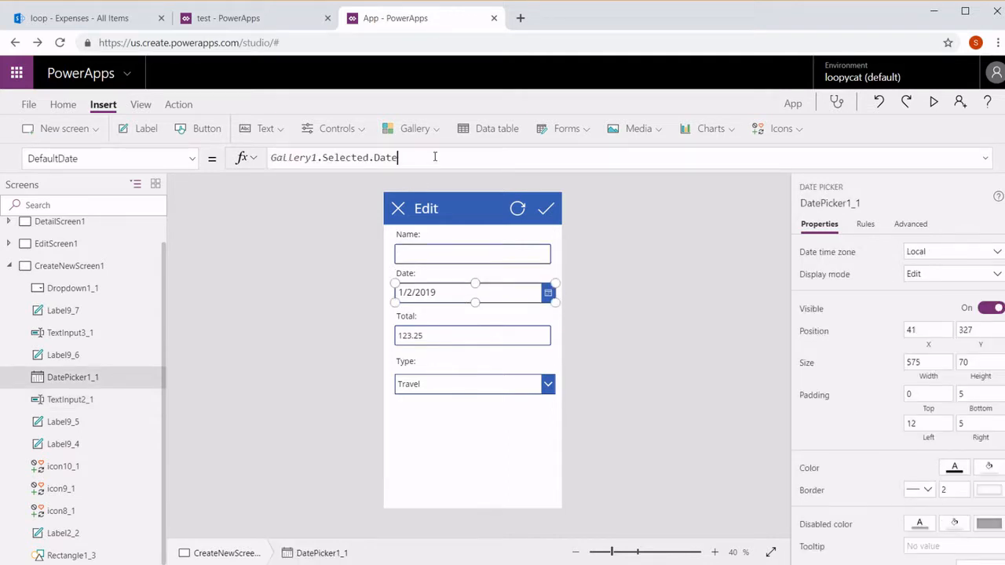
pyautogui.write('Now')
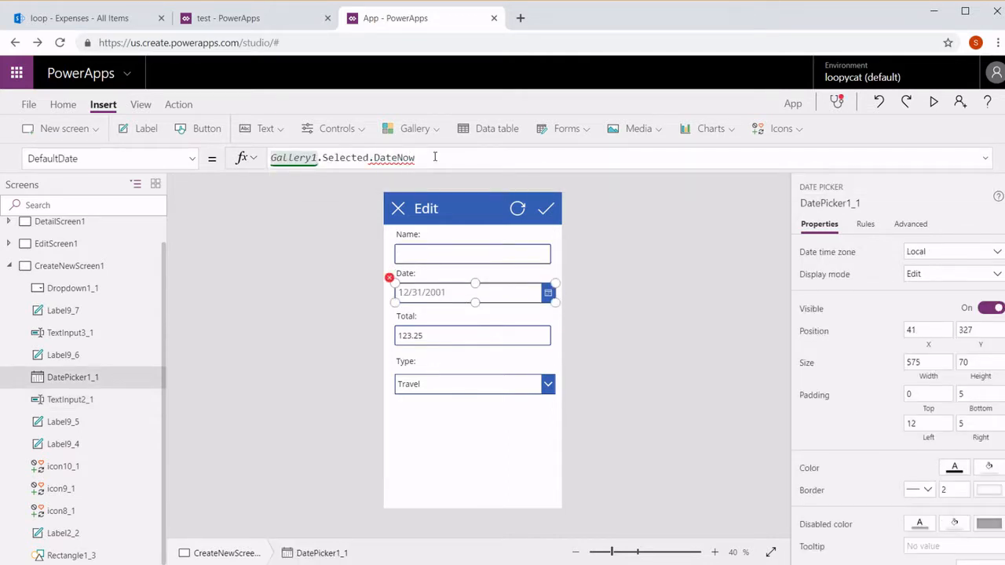
pyautogui.hotkey('ctrl', 'a')
pyautogui.write('Now(')
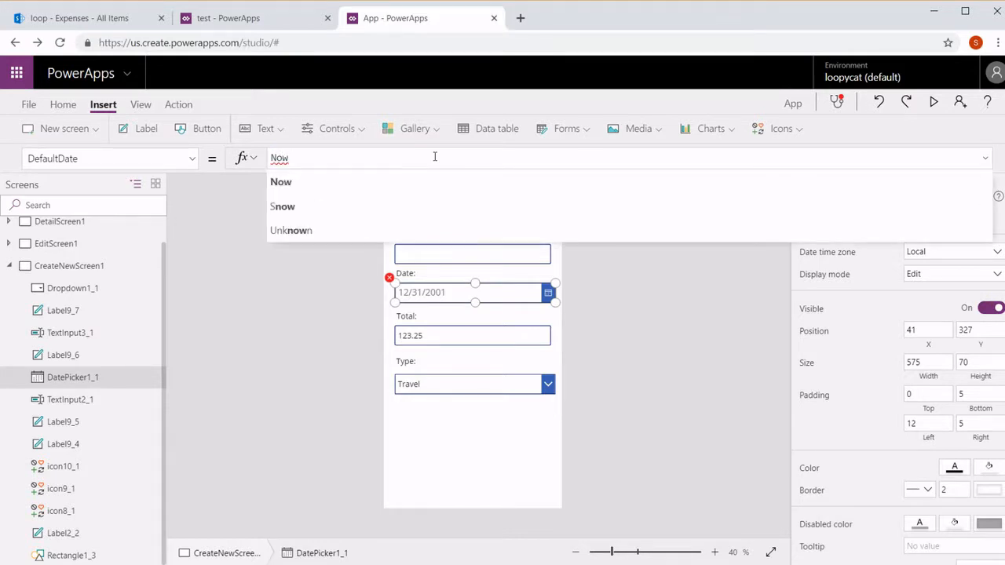
pyautogui.write(')')
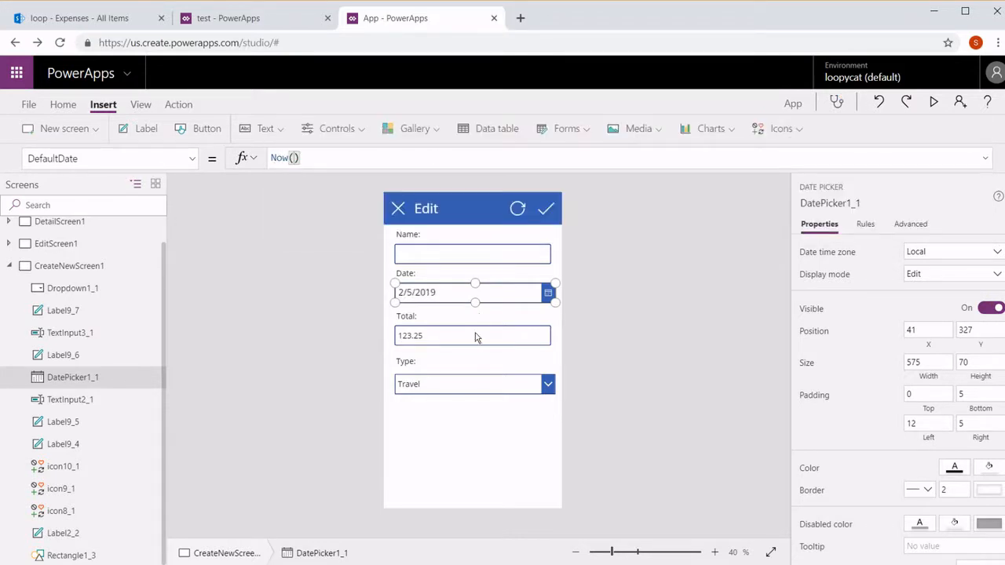
# Step: Clear the Default formula of the text input under "Total:" on CreateNewScreen1
pyautogui.click(477, 337)
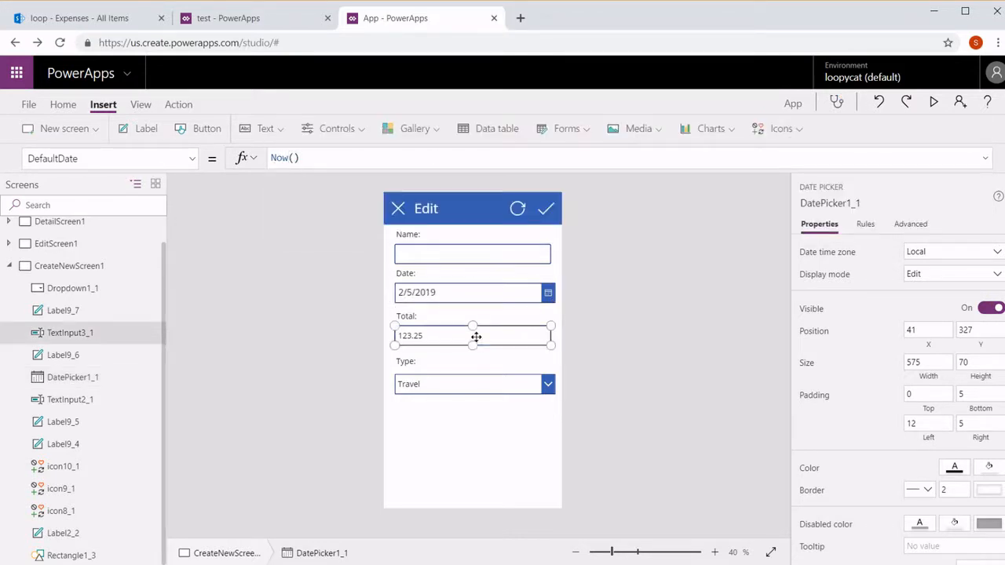
pyautogui.click(420, 156)
pyautogui.hotkey('ctrl', 'a')
pyautogui.press('BackSpace')
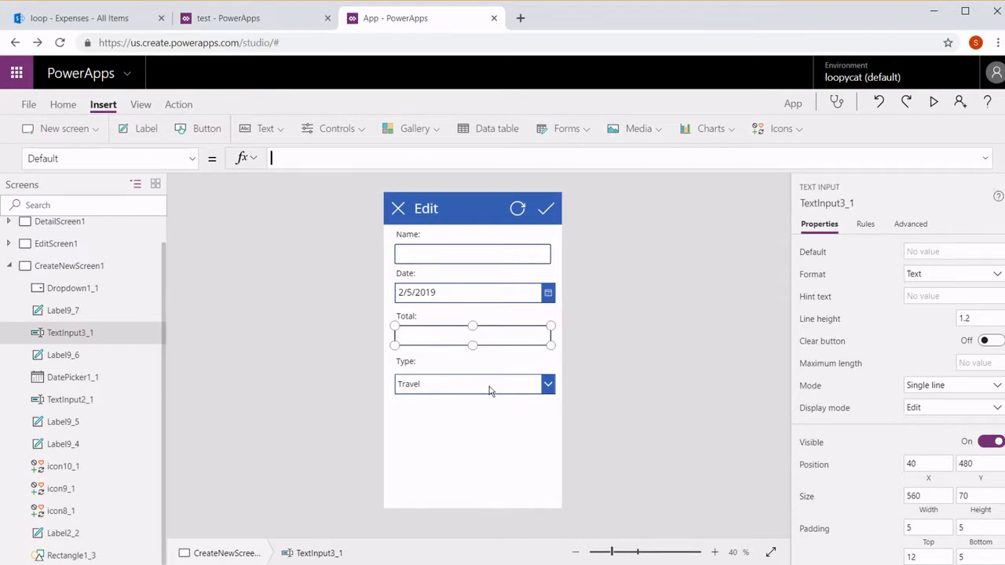
# Step: Clear the Default formula of the drop down under "Type:" and check its choices on CreateNewScreen1
pyautogui.click(488, 385)
pyautogui.click(511, 161)
pyautogui.hotkey('ctrl', 'a')
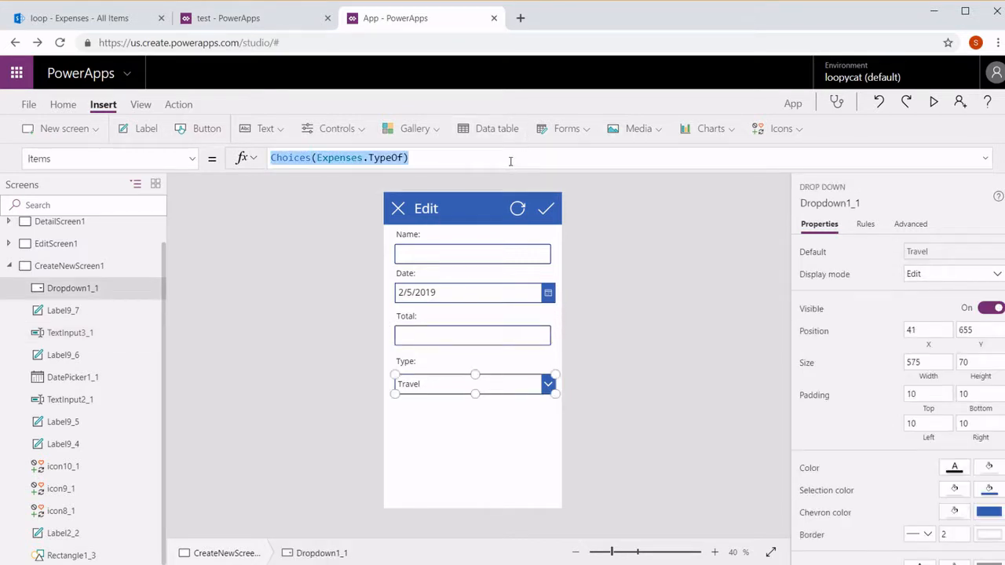
pyautogui.click(192, 159)
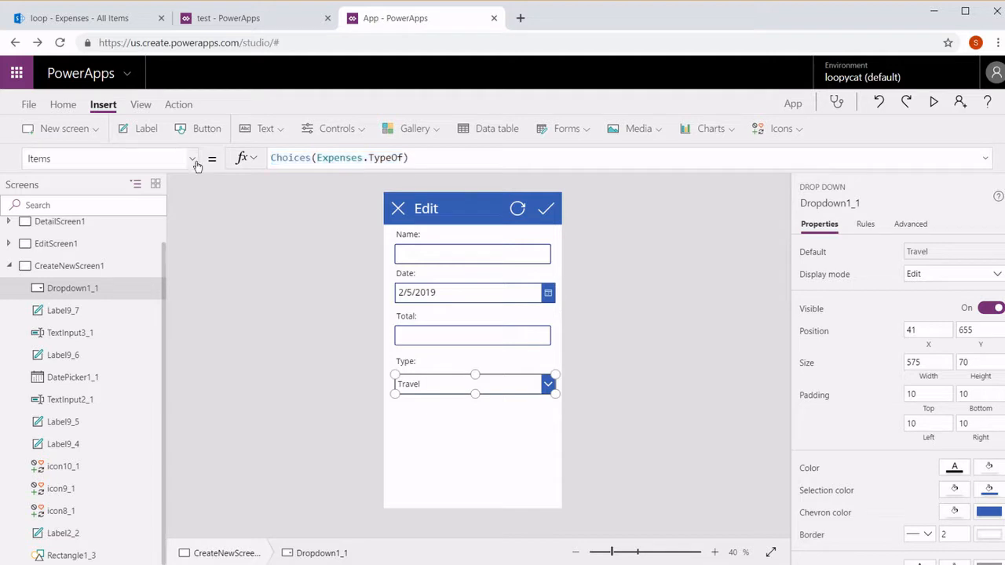
pyautogui.scroll(3, 196, 210)
pyautogui.scroll(3, 146, 242)
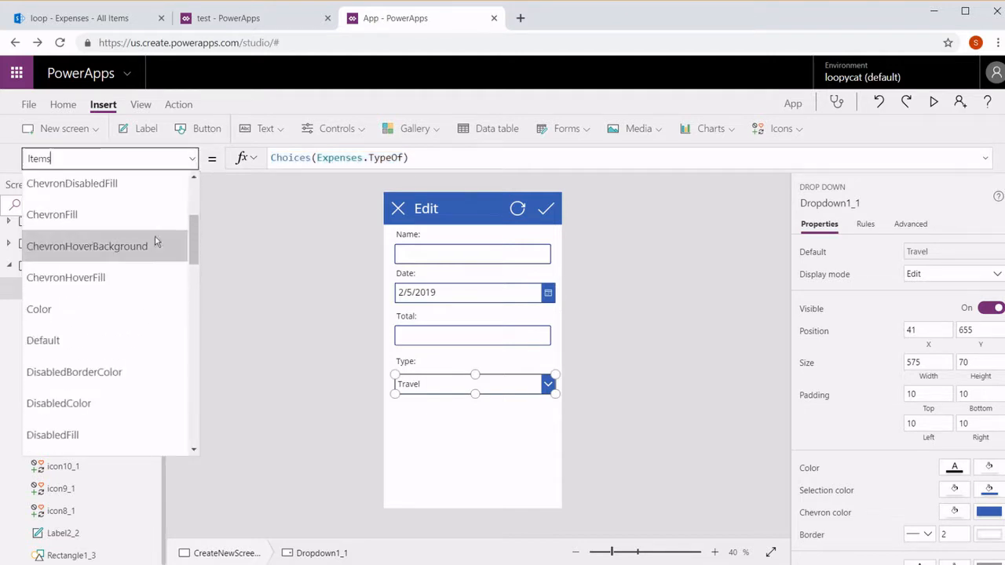
pyautogui.click(87, 339)
pyautogui.click(450, 157)
pyautogui.hotkey('ctrl', 'a')
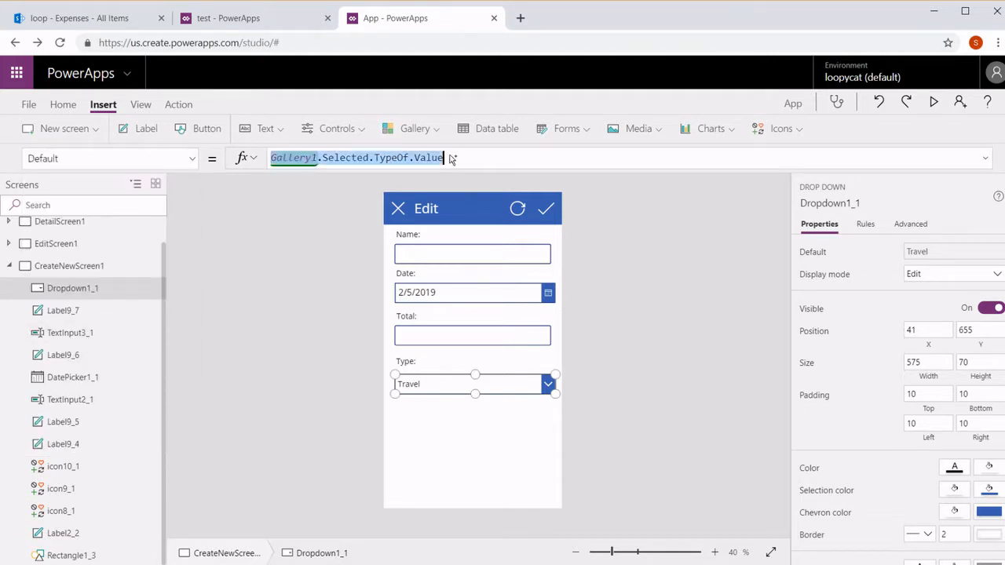
pyautogui.press('Delete')
pyautogui.click(381, 391)
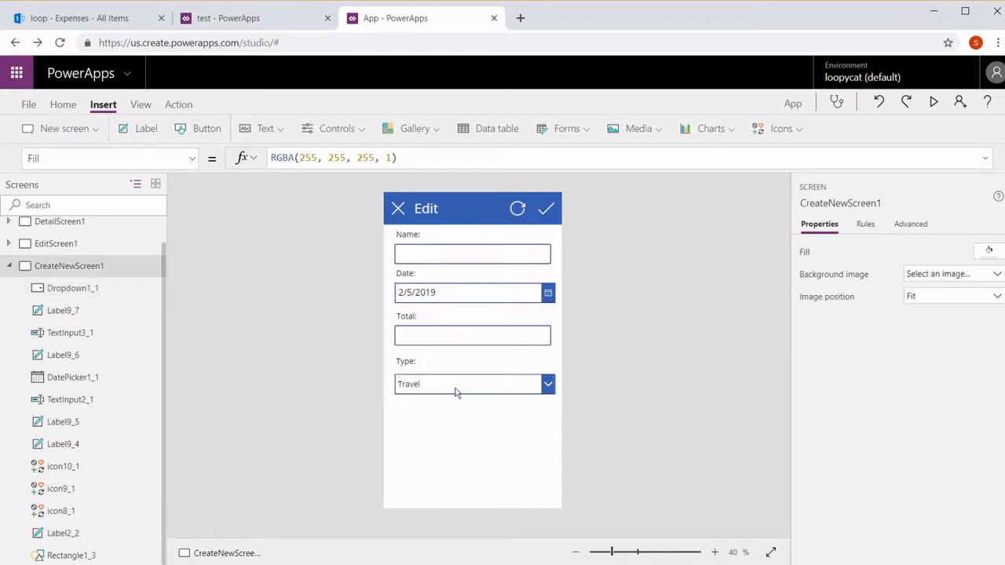
pyautogui.keyDown('alt'); pyautogui.click(540, 387); pyautogui.keyUp('alt')
pyautogui.click(596, 359)
pyautogui.click(504, 388)
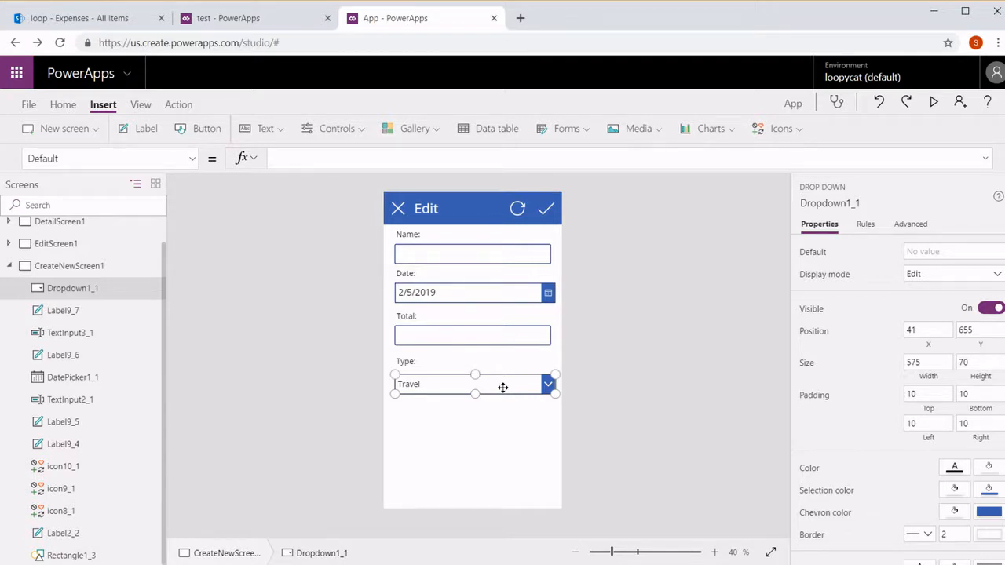
# Step: Change the header label's text on CreateNewScreen1 to "New Item"
pyautogui.click(430, 208)
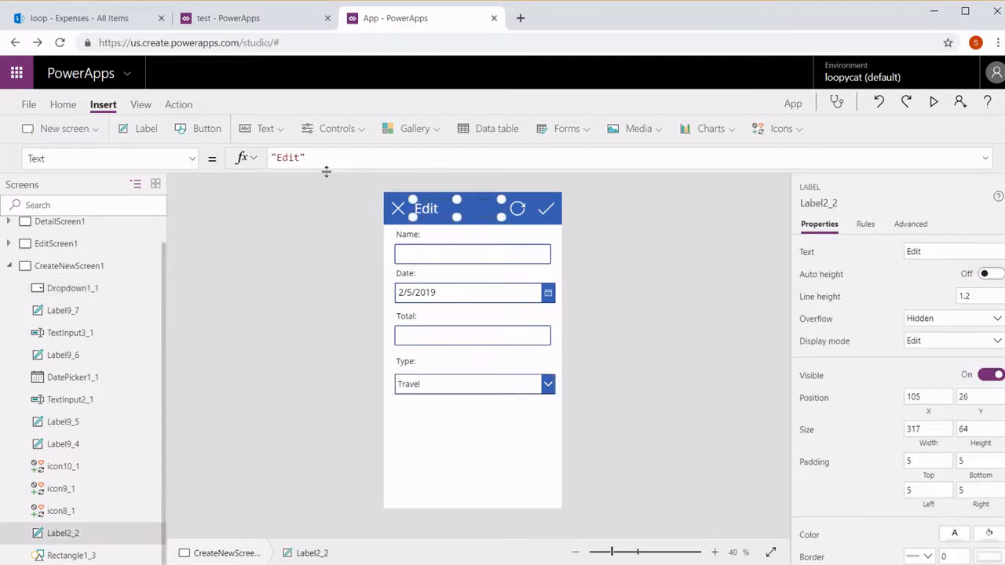
pyautogui.click(300, 158)
pyautogui.press('BackSpace')
pyautogui.press('BackSpace')
pyautogui.press('BackSpace')
pyautogui.press('BackSpace')
pyautogui.write('New')
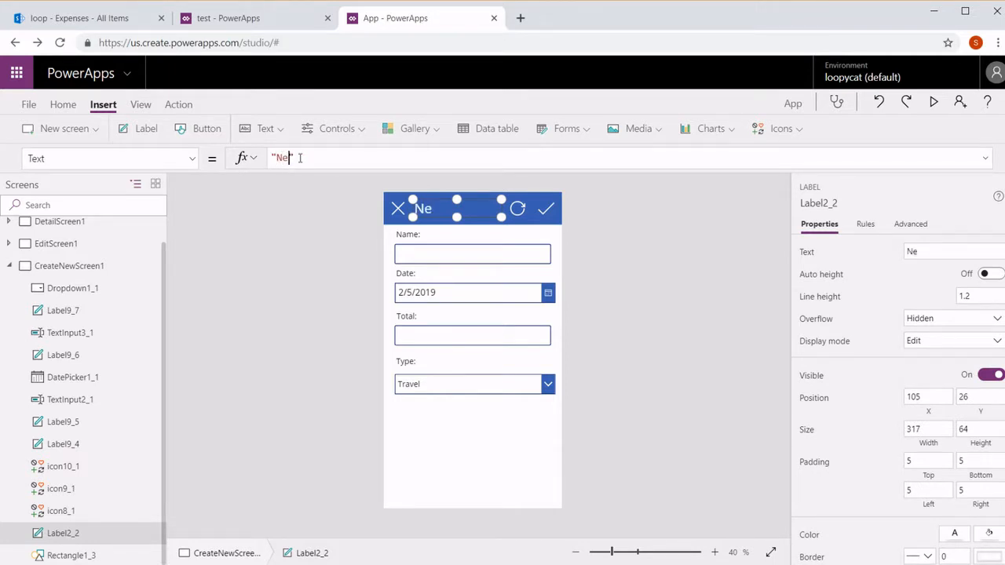
pyautogui.write(' ITem')
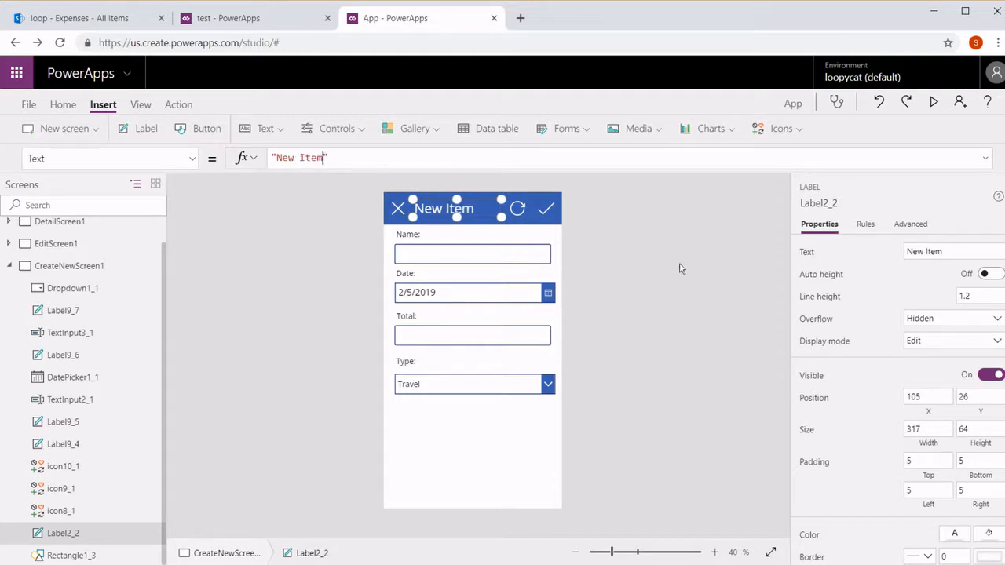
pyautogui.click(680, 268)
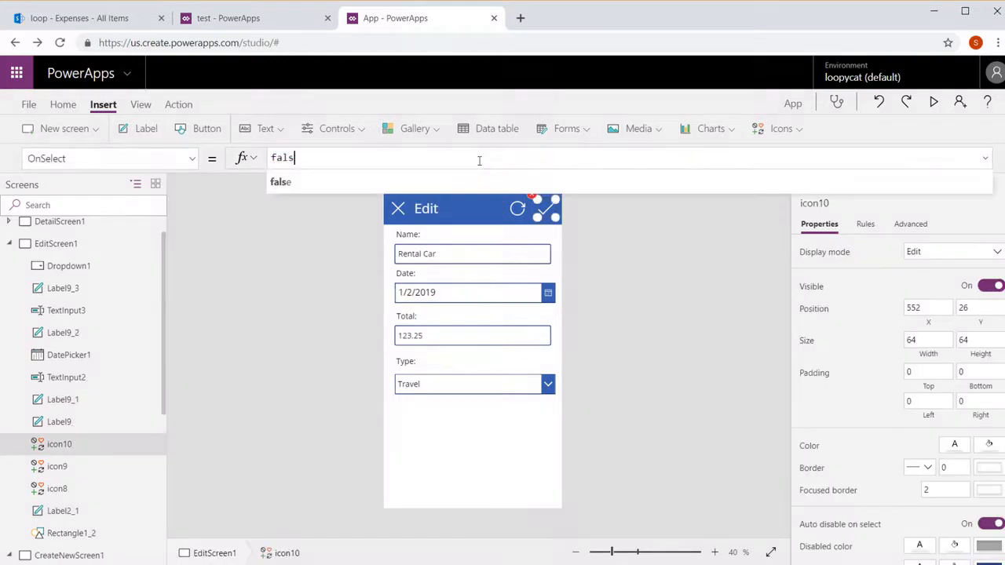
# Step: Clear the OnSelect formula of the check mark icon on EditScreen1
pyautogui.hotkey('ctrl', 'a')
pyautogui.press('BackSpace')
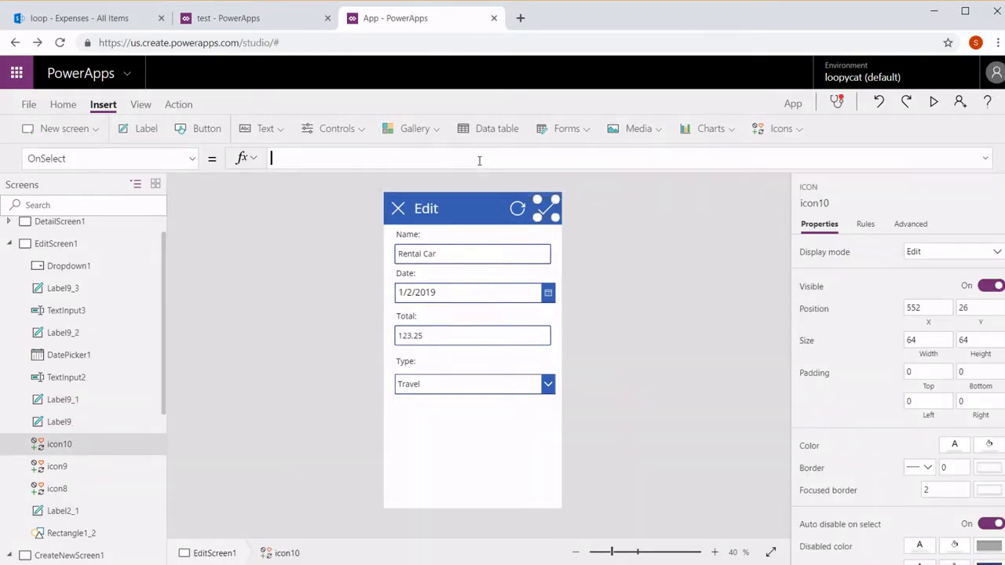
# Step: Try SubmitForm(form1) as the OnSelect formula of EditScreen1's check mark icon and erase it again
pyautogui.write('submi')
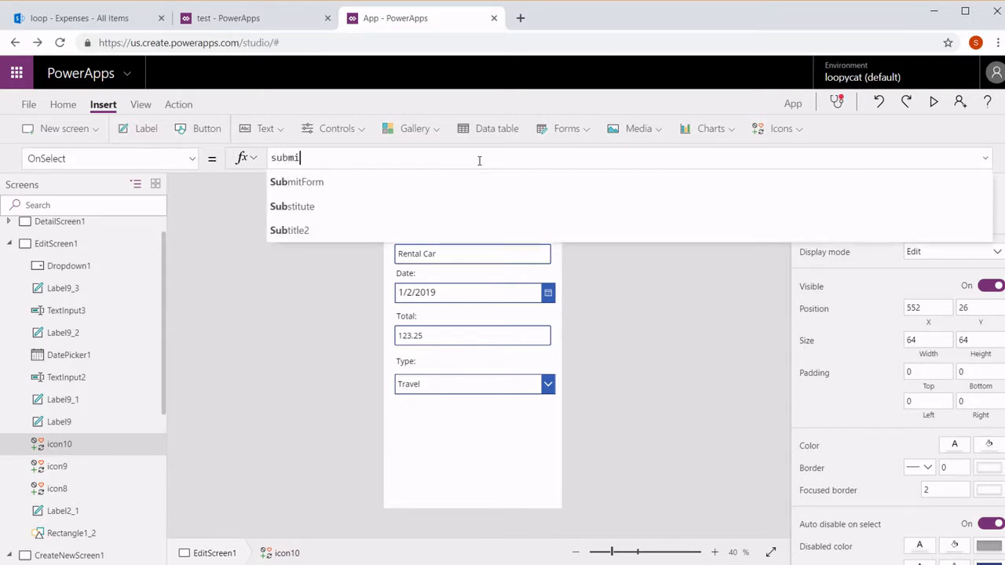
pyautogui.press('Tab')
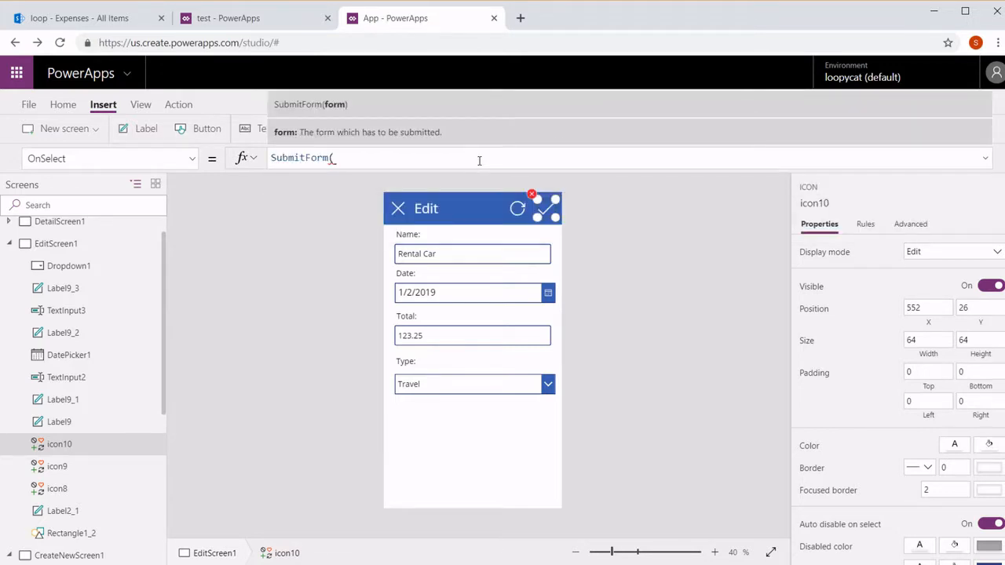
pyautogui.write('form1)')
pyautogui.press('BackSpace')
pyautogui.press('BackSpace')
pyautogui.press('BackSpace')
pyautogui.press('BackSpace')
pyautogui.press('BackSpace')
pyautogui.press('BackSpace')
pyautogui.press('BackSpace')
pyautogui.press('BackSpace')
pyautogui.press('BackSpace')
pyautogui.press('BackSpace')
pyautogui.press('BackSpace')
pyautogui.press('BackSpace')
pyautogui.press('BackSpace')
pyautogui.press('BackSpace')
pyautogui.press('BackSpace')
pyautogui.press('BackSpace')
pyautogui.press('BackSpace')
# Step: Begin the check mark icon's OnSelect formula with Patch(Expenses, {ID: to target a record in the Expenses data source
pyautogui.write('Patch')
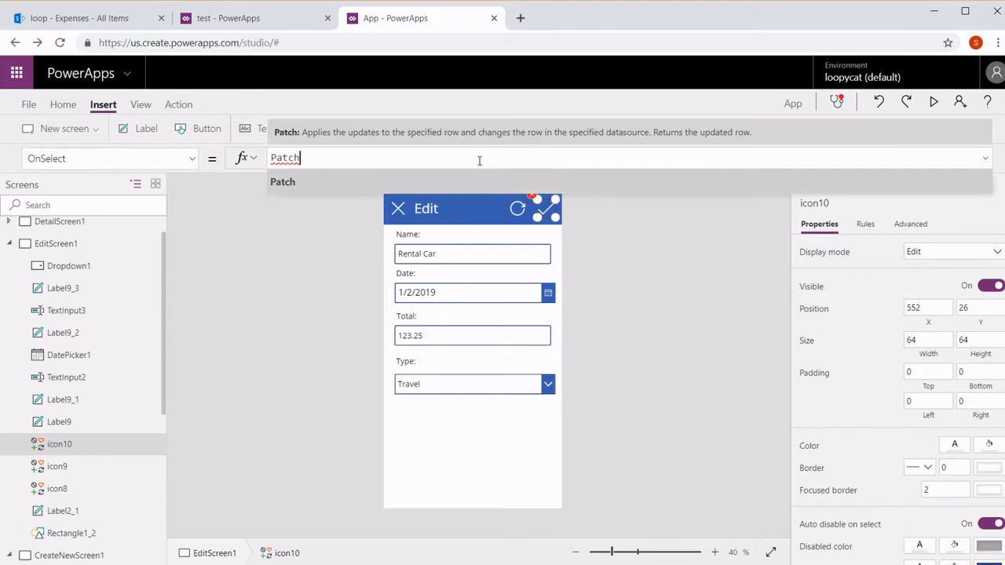
pyautogui.write('(')
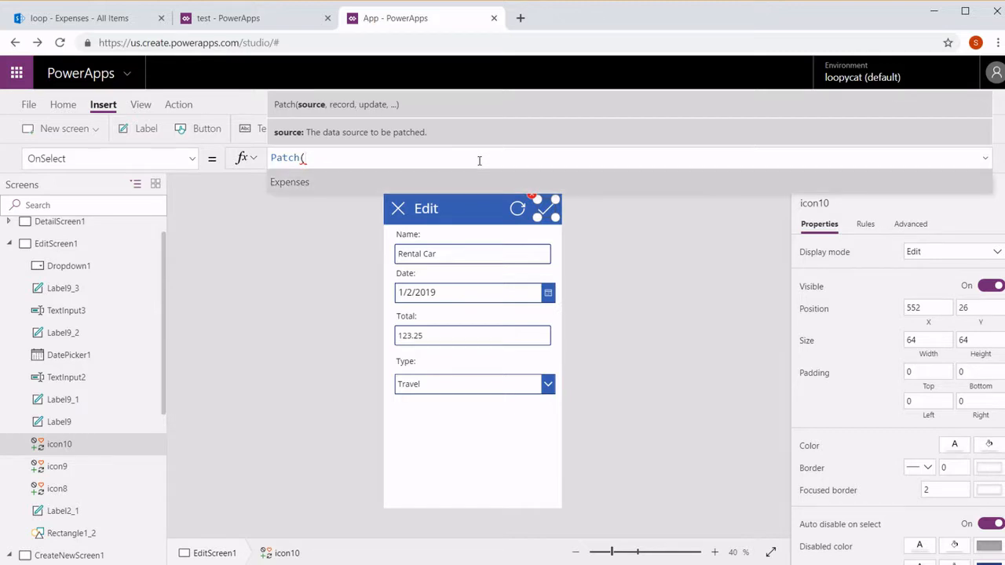
pyautogui.press('Tab')
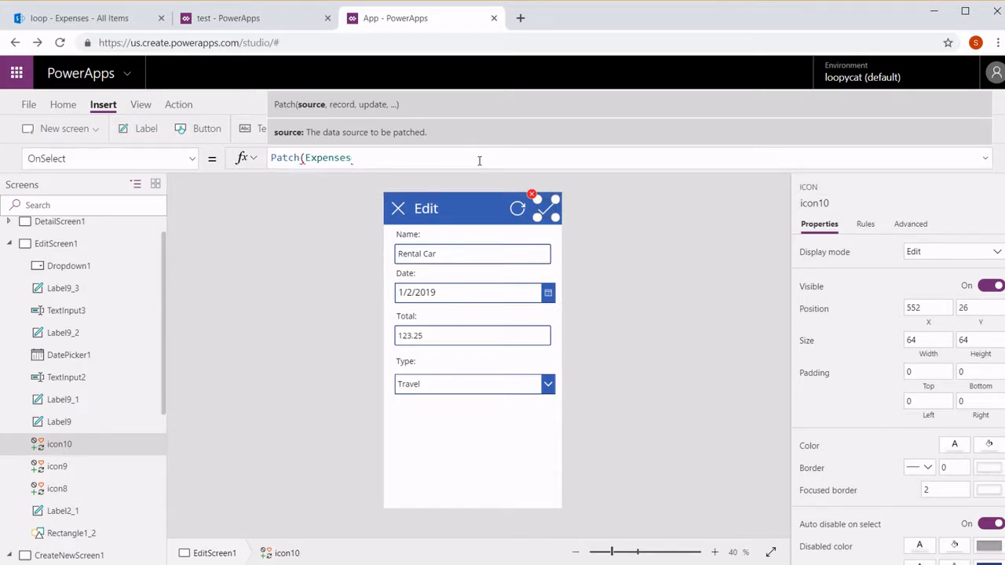
pyautogui.write(', {')
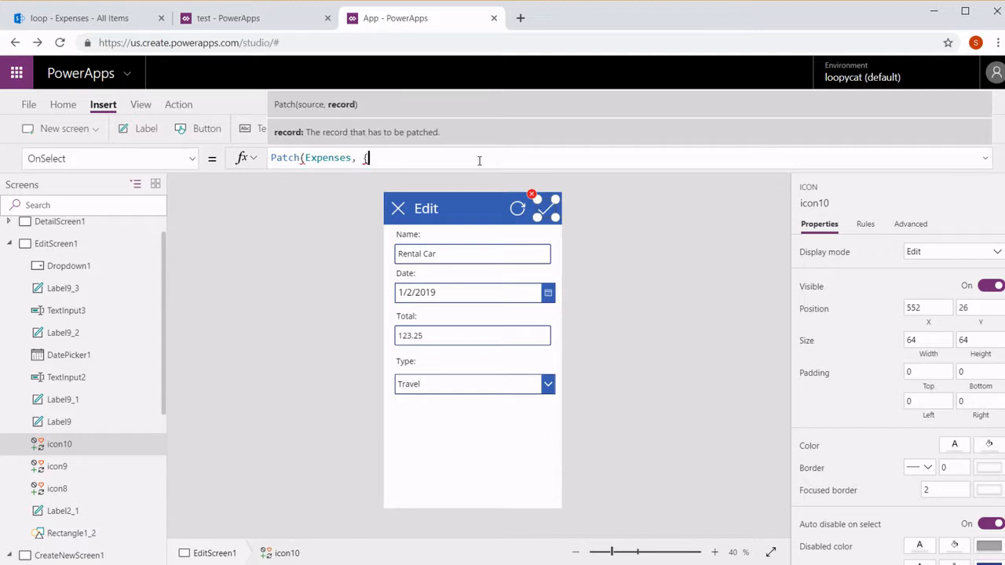
pyautogui.write('ID:')
# Step: Switch to the SharePoint Expenses list, look at its ID column, and return to the app being edited
pyautogui.click(130, 19)
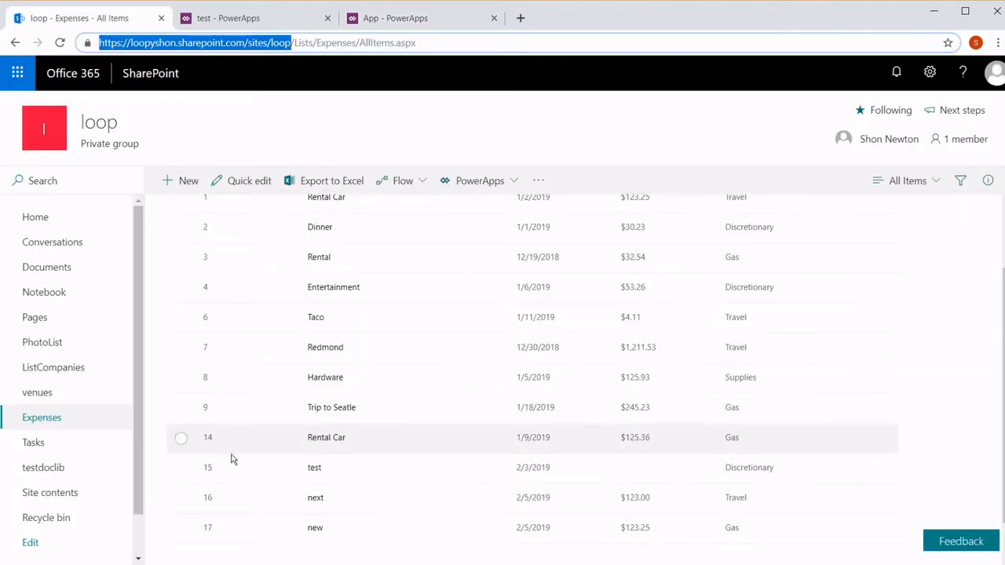
pyautogui.moveTo(1003, 296); pyautogui.dragTo(1003, 229)
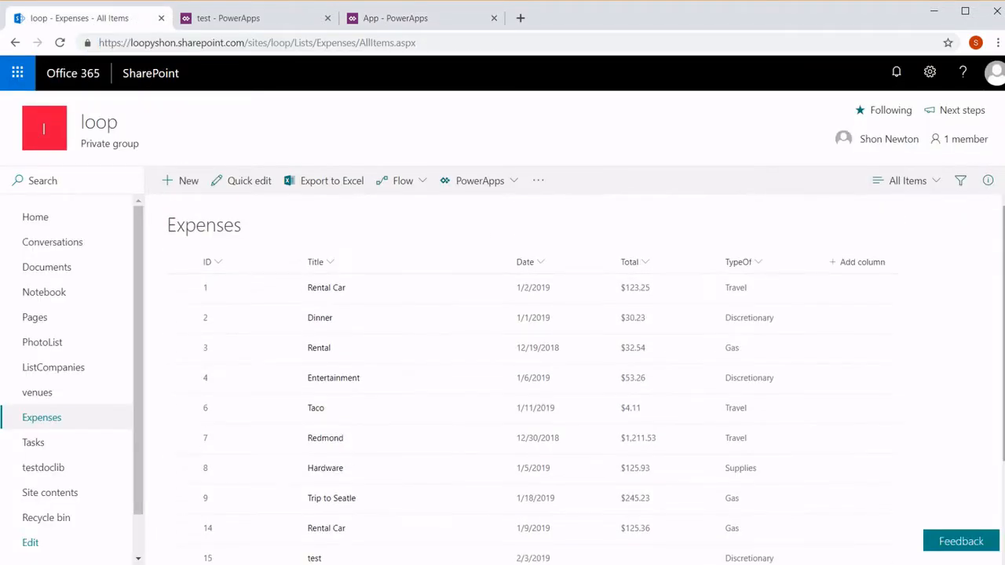
pyautogui.click(440, 18)
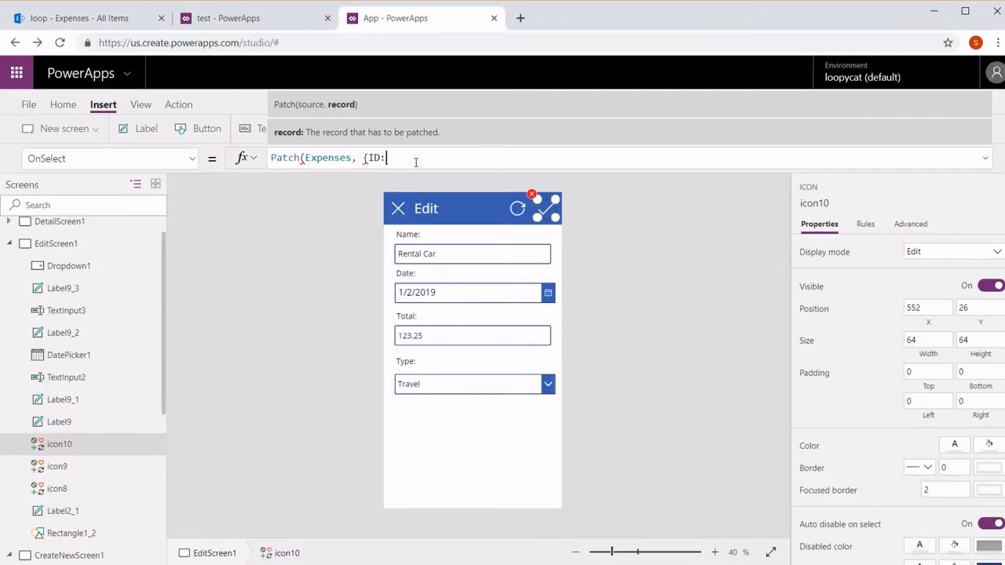
# Step: Enter Gallery1.Selected.ID as the ID value in the Patch formula's record
pyautogui.write('Brow')
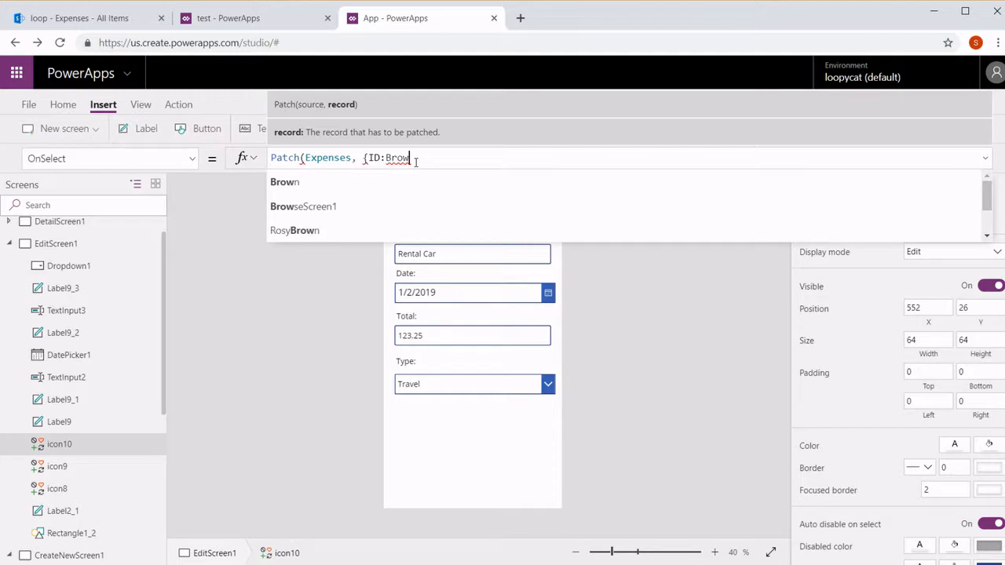
pyautogui.press('BackSpace')
pyautogui.press('BackSpace')
pyautogui.press('BackSpace')
pyautogui.press('BackSpace')
pyautogui.write('Ga')
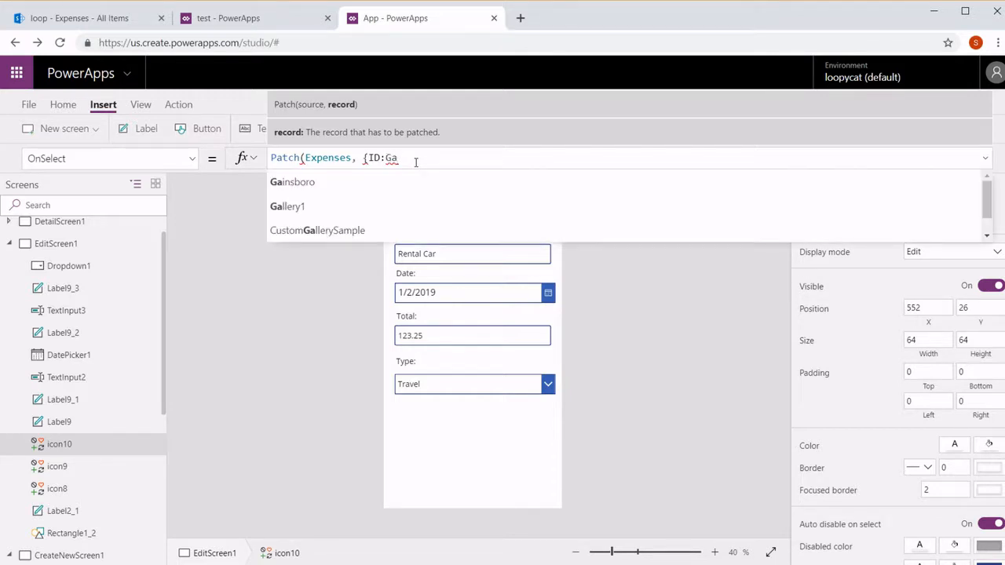
pyautogui.write('llery1.s')
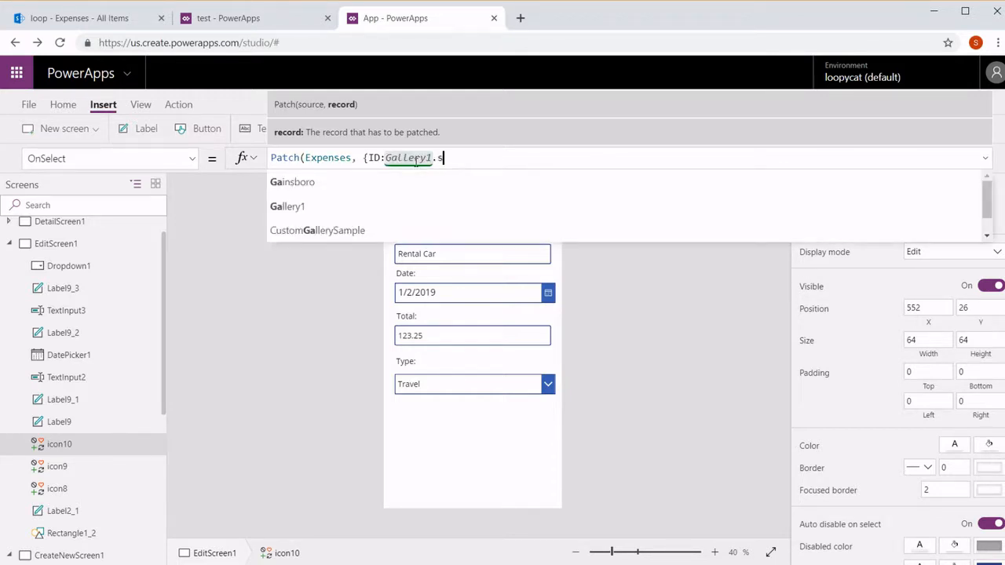
pyautogui.press('Tab')
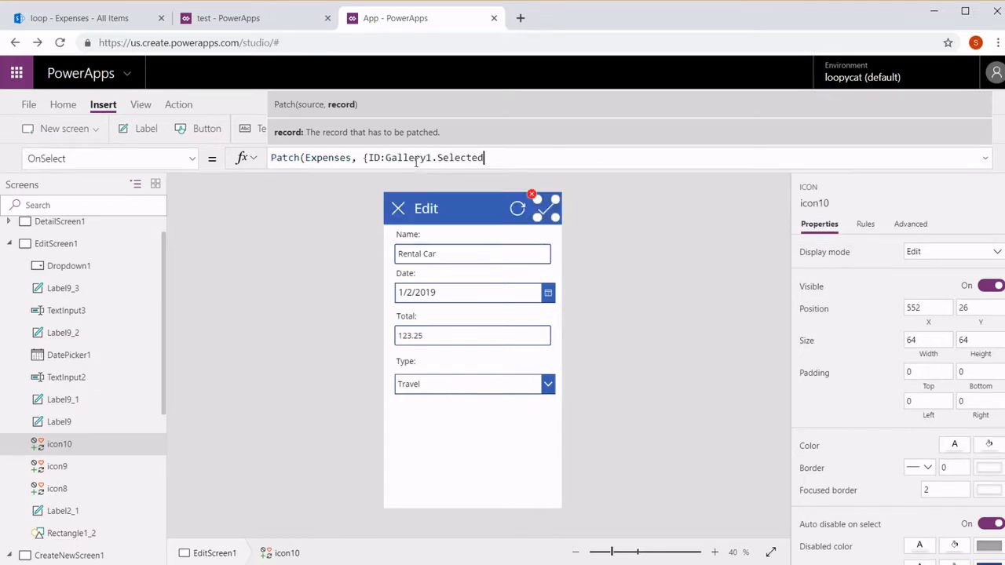
pyautogui.write('.id')
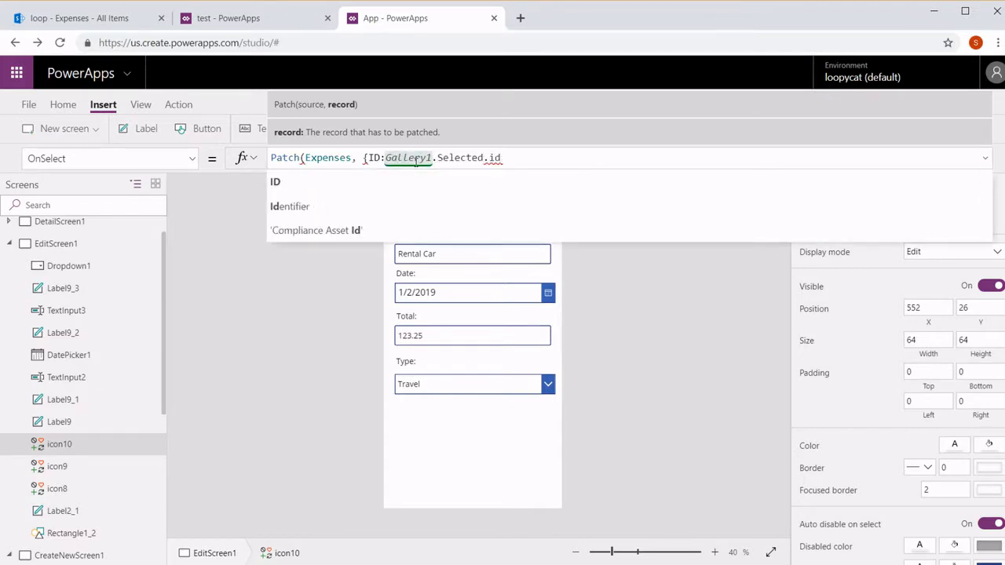
pyautogui.press('Tab')
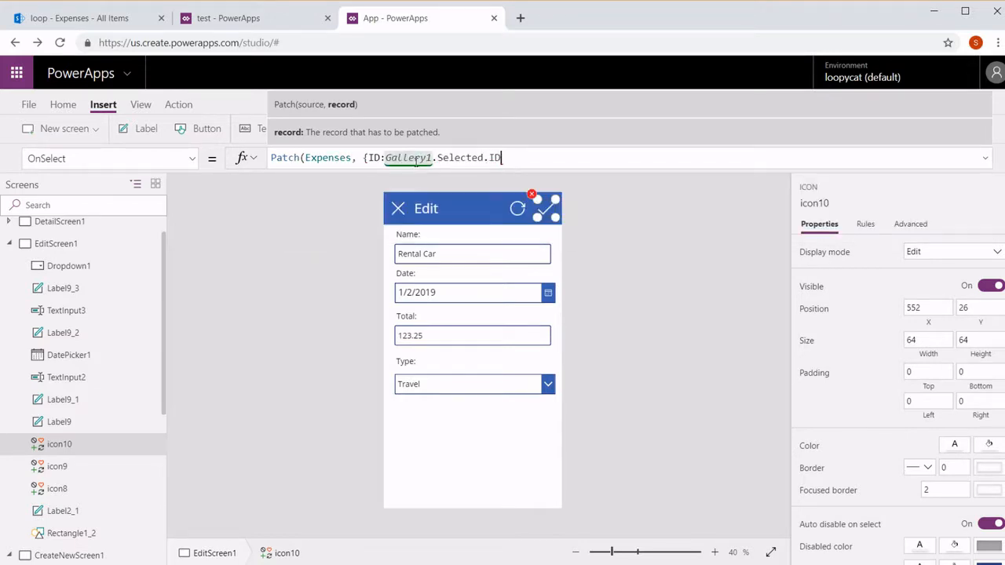
# Step: Close the ID record in the Patch formula and start the update record with Title:TextInput3
pyautogui.write('},')
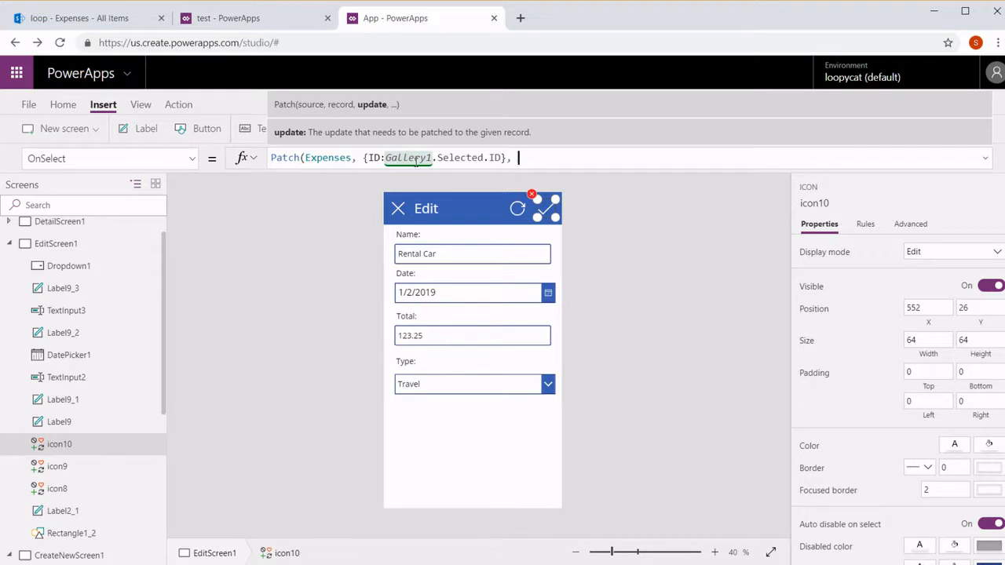
pyautogui.write(' {Title:Tex')
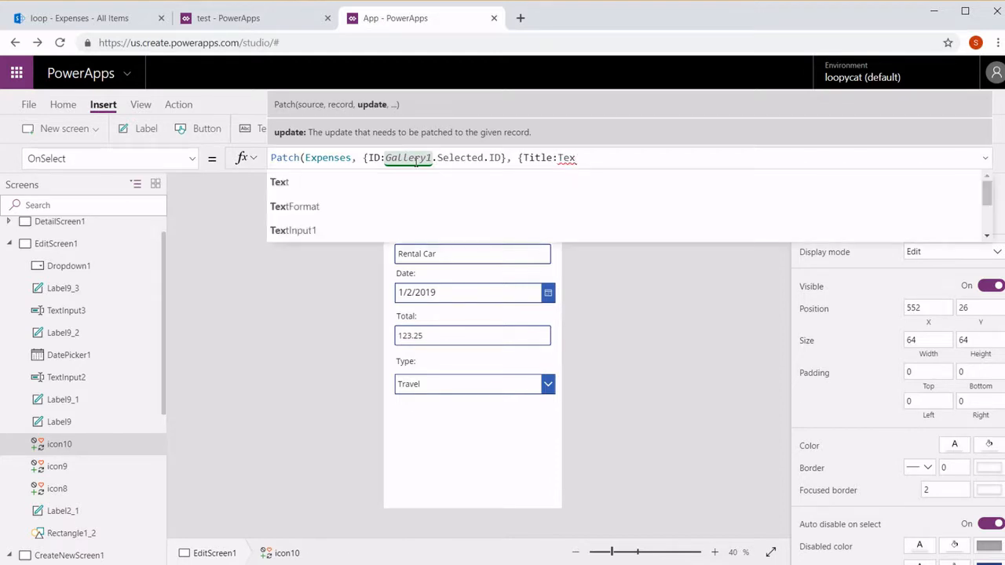
pyautogui.press('Down')
pyautogui.press('Down')
pyautogui.press('Tab')
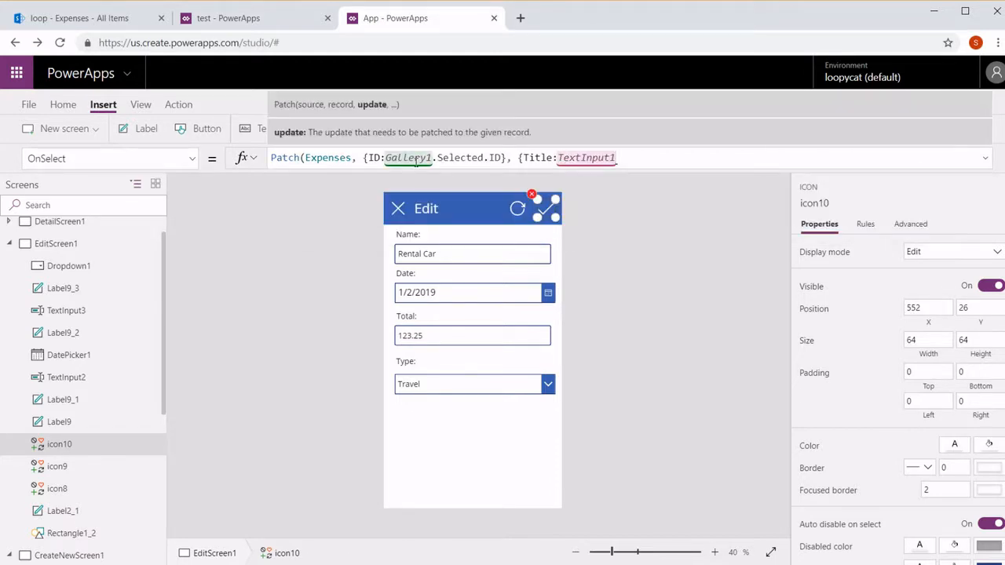
pyautogui.press('BackSpace')
pyautogui.press('Down')
pyautogui.press('Down')
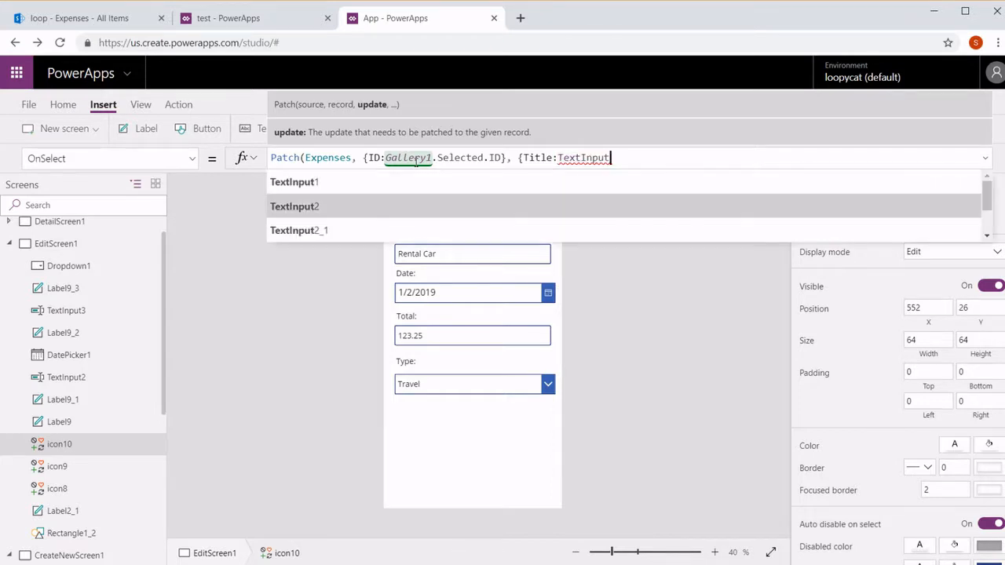
pyautogui.press('Escape')
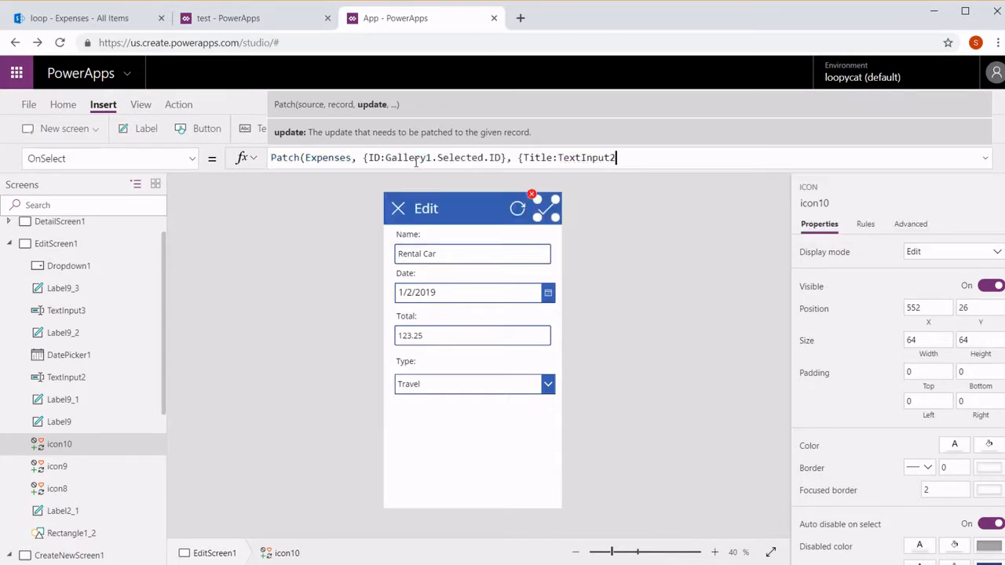
pyautogui.write('3')
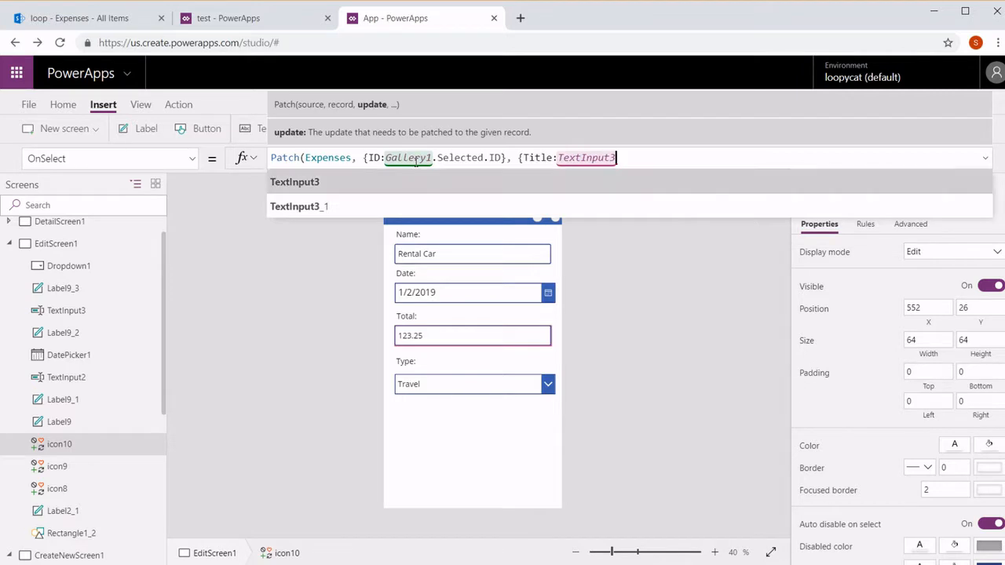
pyautogui.press('Escape')
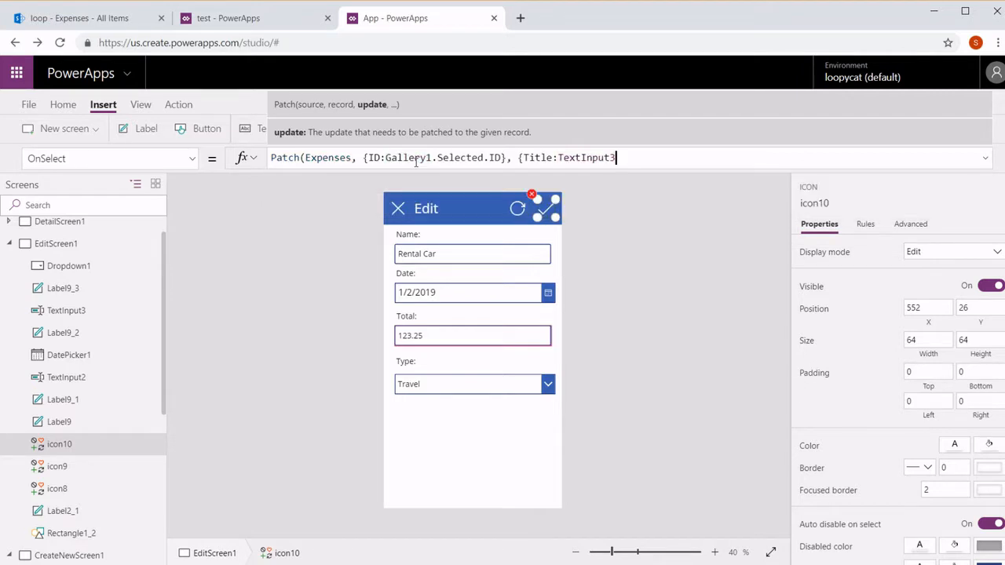
# Step: Check which text input on EditScreen1 holds the name, and correct the Title value in the check mark's formula to TextInput2.Text
pyautogui.click(104, 310)
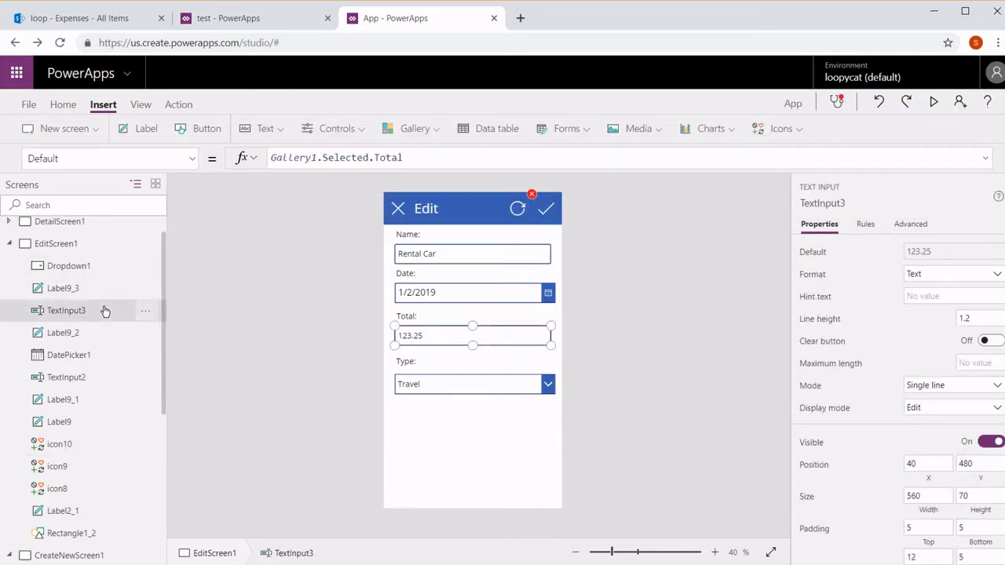
pyautogui.click(480, 261)
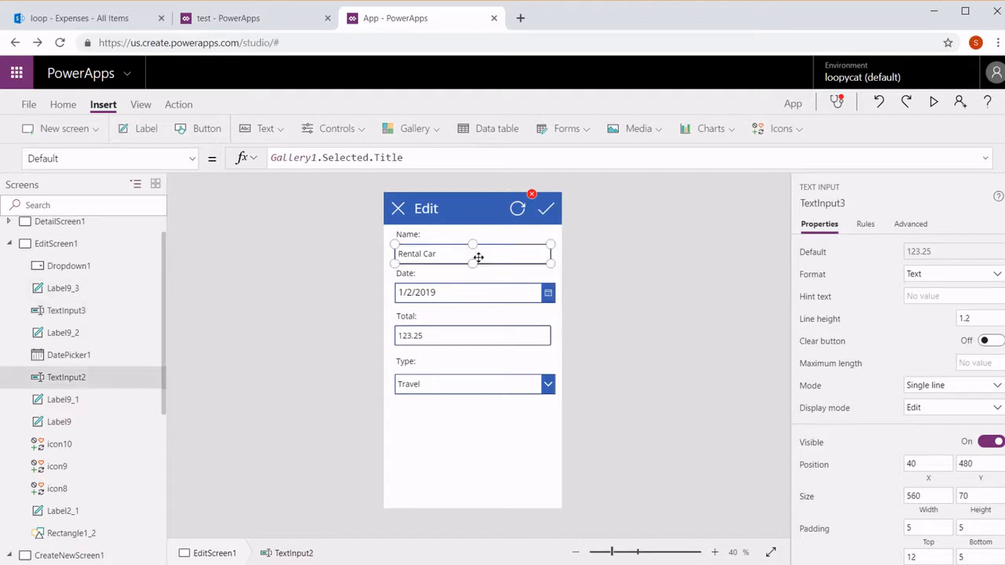
pyautogui.click(547, 210)
pyautogui.click(625, 157)
pyautogui.press('BackSpace')
pyautogui.write('2')
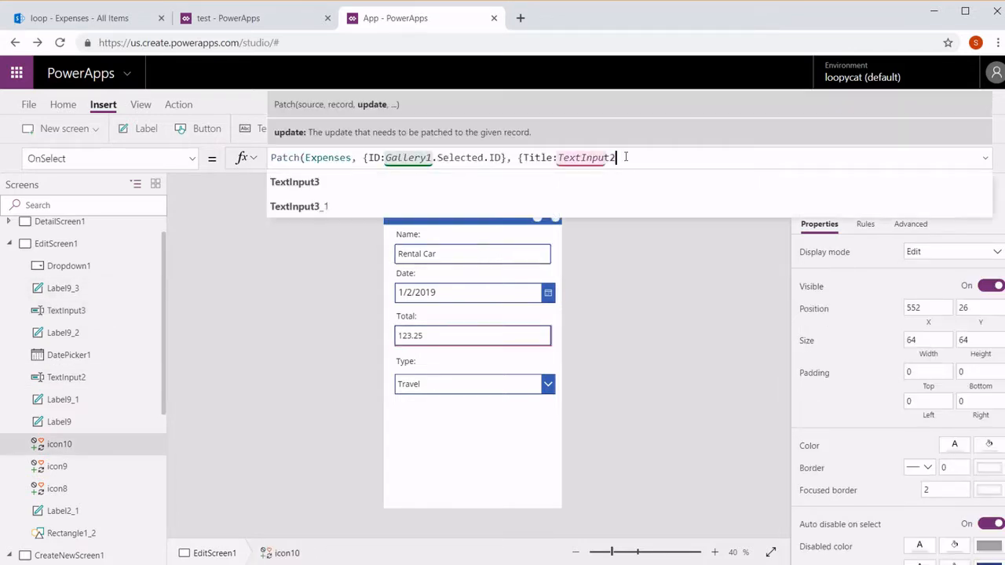
pyautogui.write('.Text')
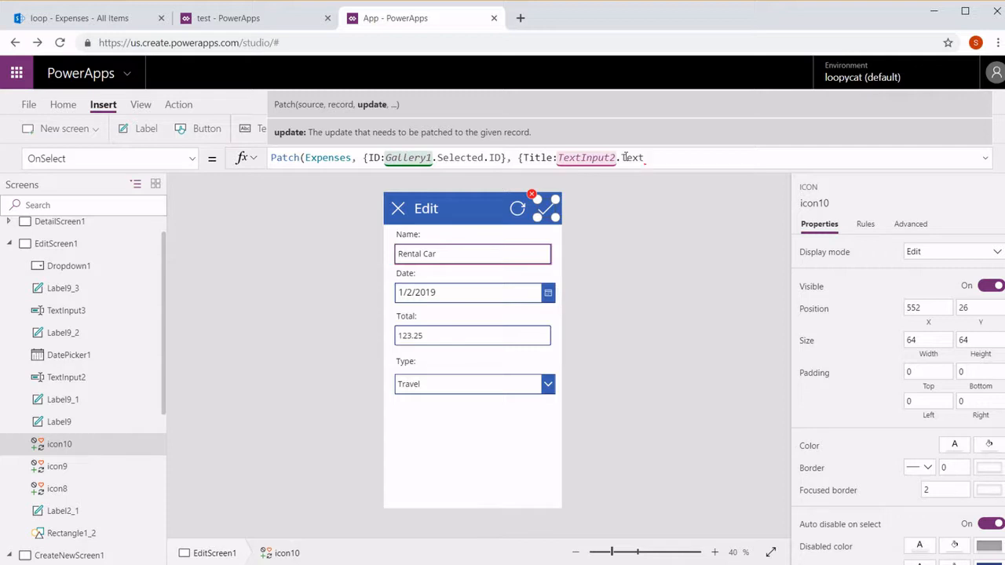
# Step: Add Date: DatePicker1.SelectedDate to the Patch formula's update record
pyautogui.write(', Date: Date')
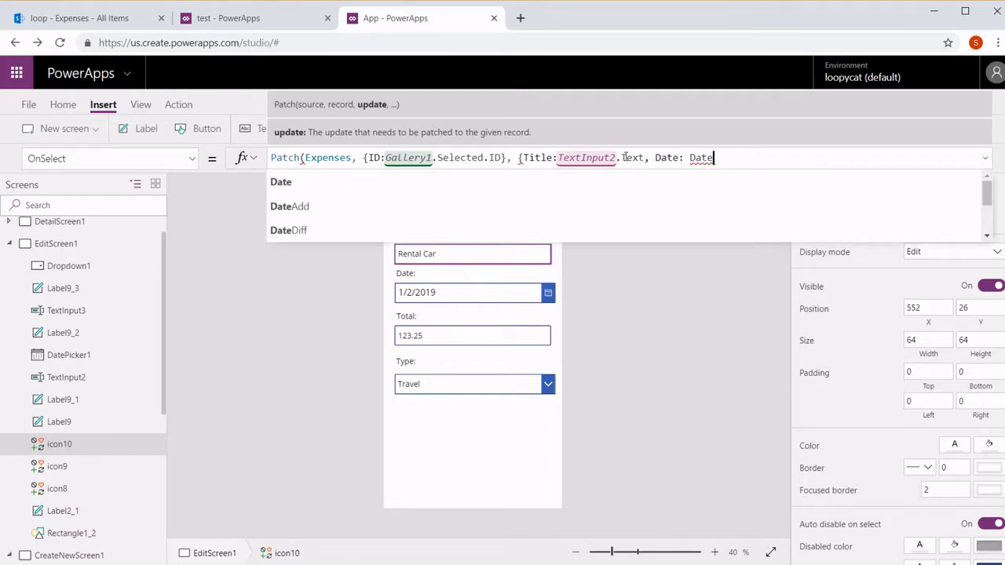
pyautogui.write('p')
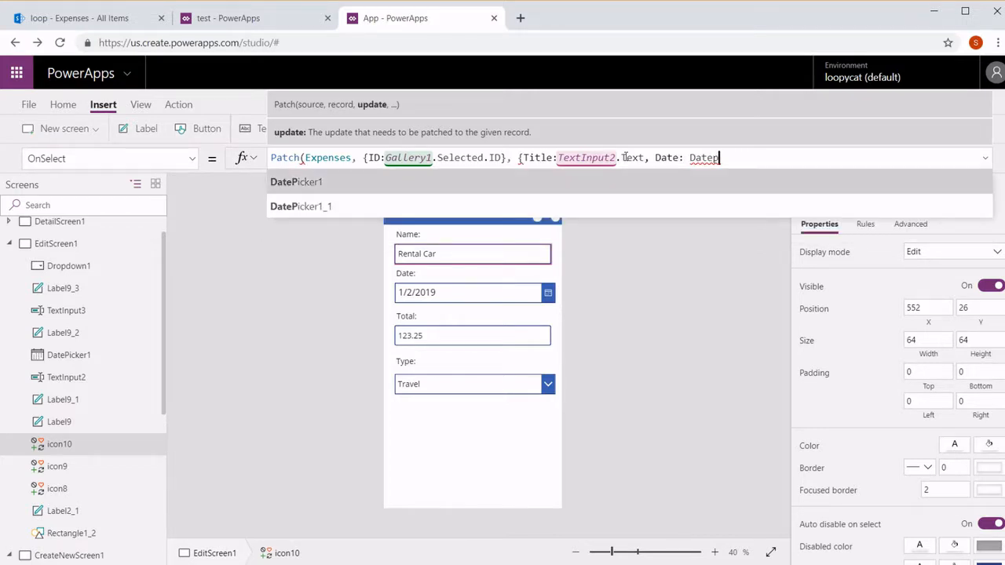
pyautogui.press('Tab')
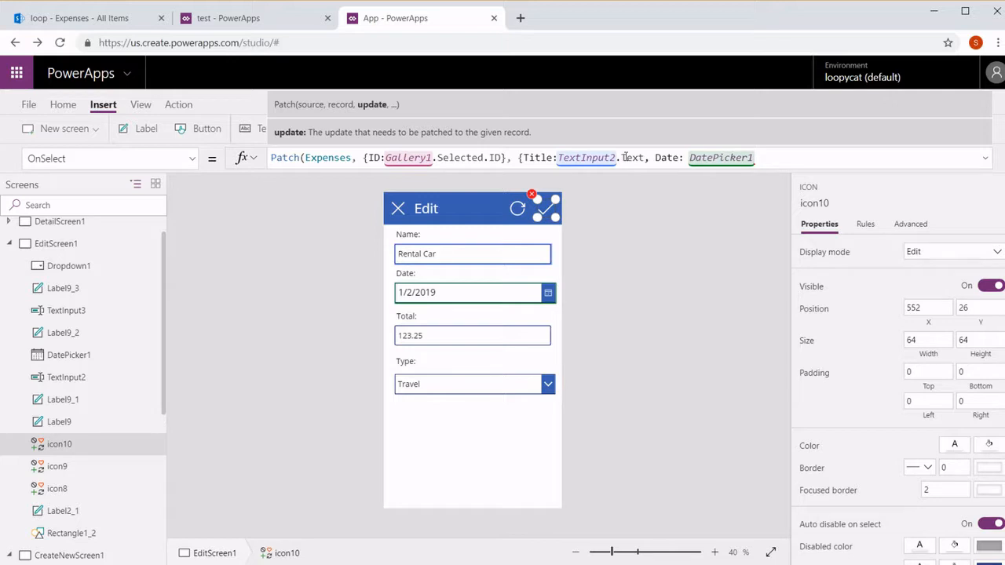
pyautogui.write(',')
pyautogui.press('BackSpace')
pyautogui.write('.')
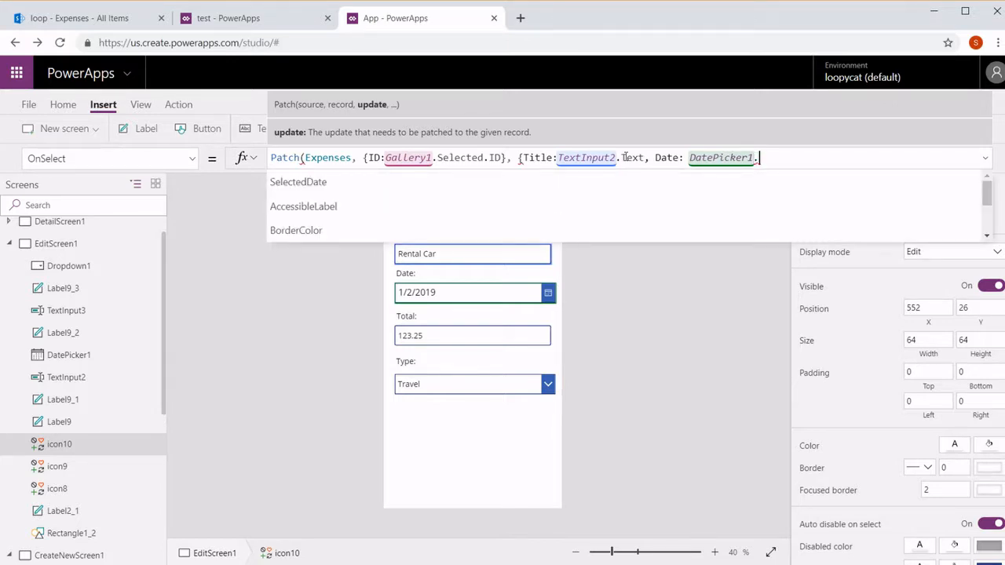
pyautogui.press('Tab')
pyautogui.write(',')
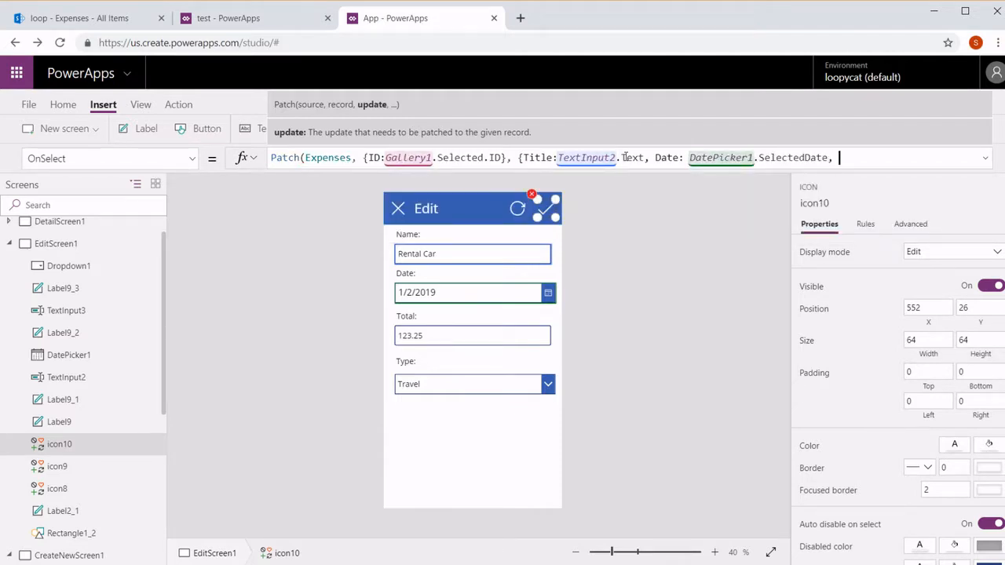
# Step: Add Total:TextInput3.Text as the following field of the Patch update record
pyautogui.write('Total')
pyautogui.write(':Te')
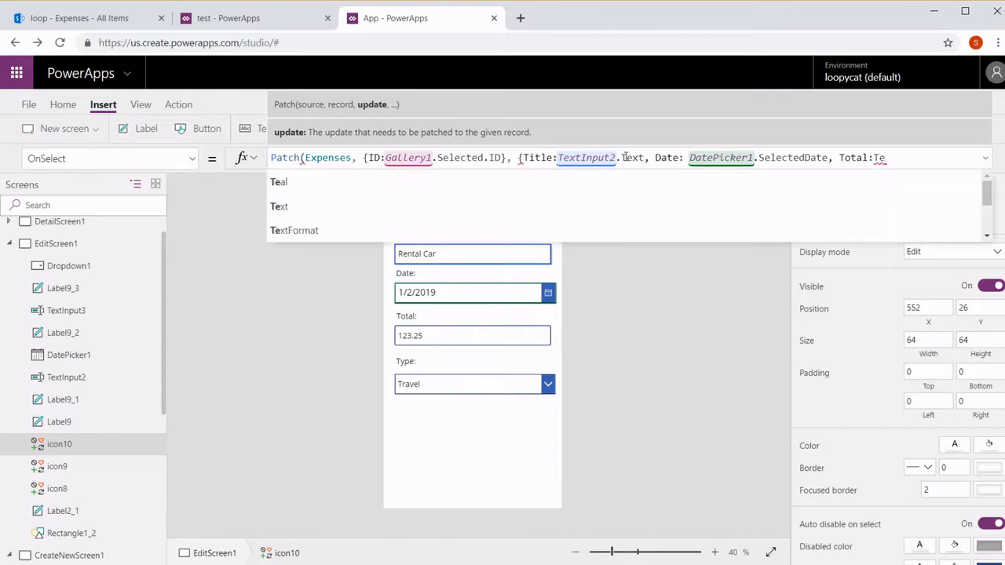
pyautogui.write('xt')
pyautogui.press('Down')
pyautogui.press('Down')
pyautogui.press('Down')
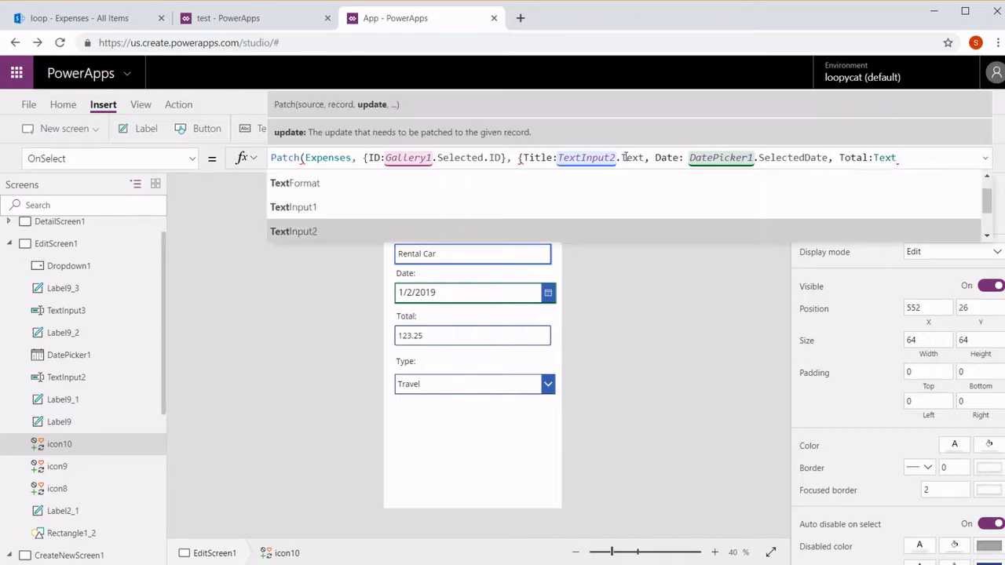
pyautogui.press('Down')
pyautogui.press('Down')
pyautogui.press('Tab')
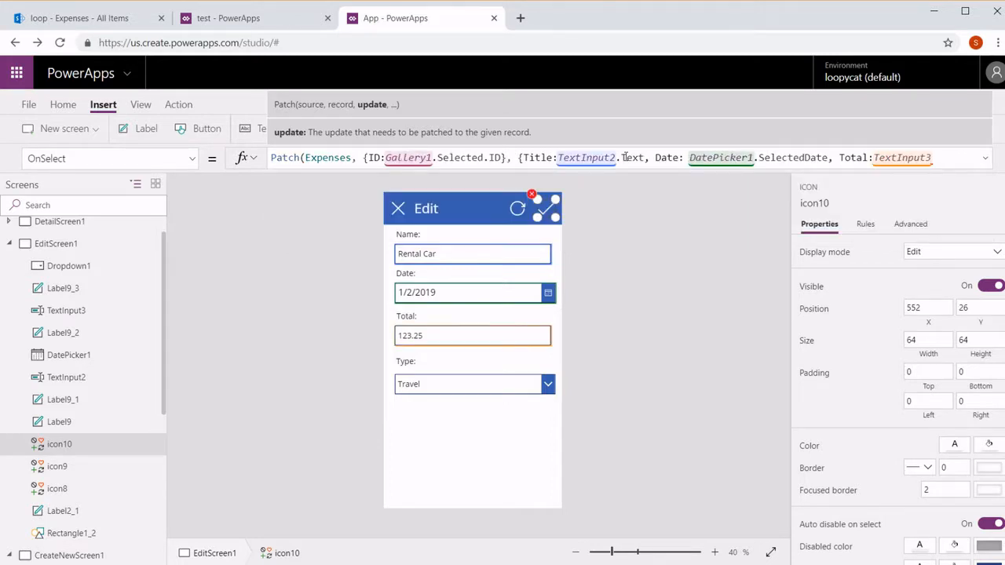
pyautogui.write('.Text')
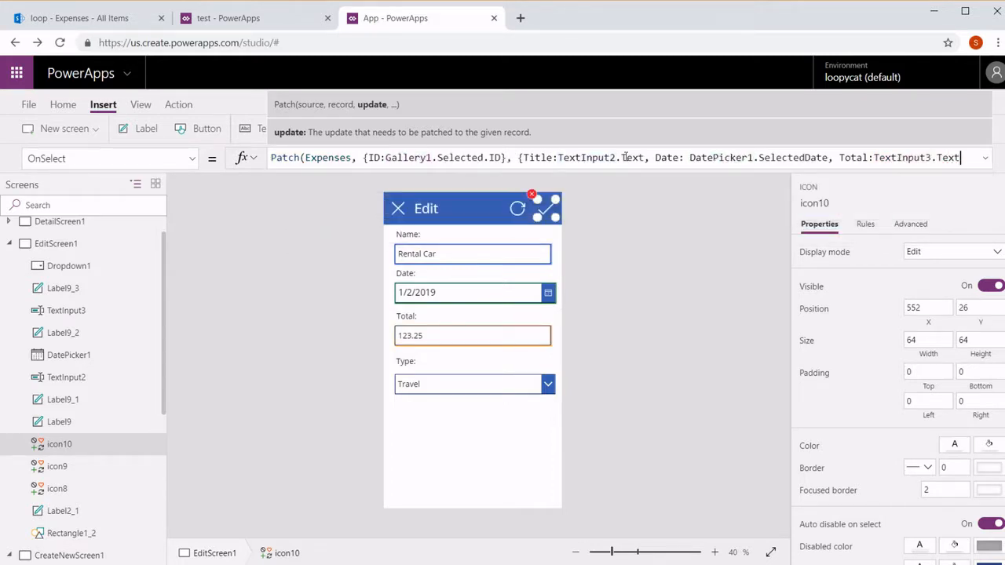
pyautogui.write(', ')
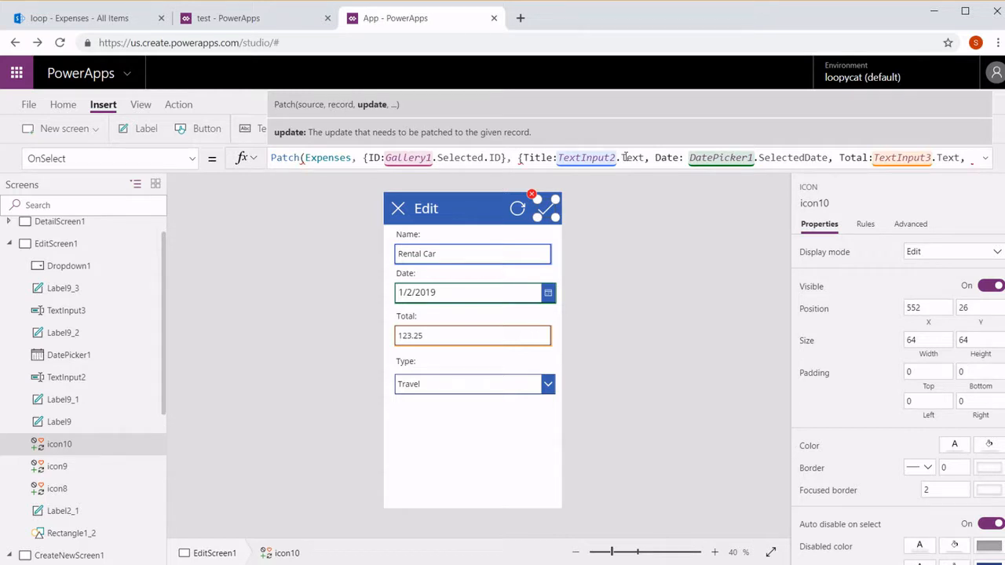
# Step: Add TypeOf:Dropdown1.Selected to the update record and close both the record and the Patch formula
pyautogui.write('Typeo')
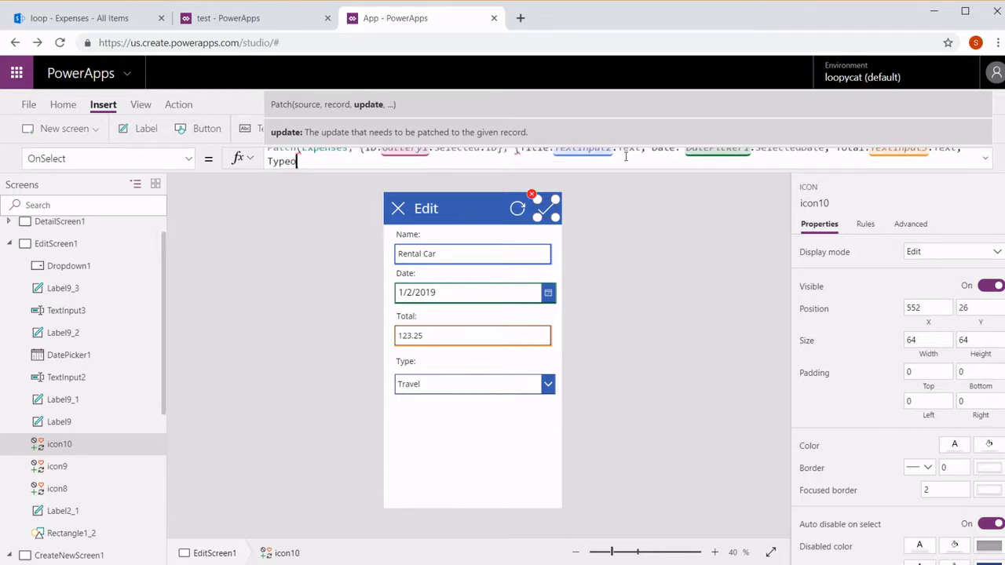
pyautogui.press('BackSpace')
pyautogui.write('Of:Drop')
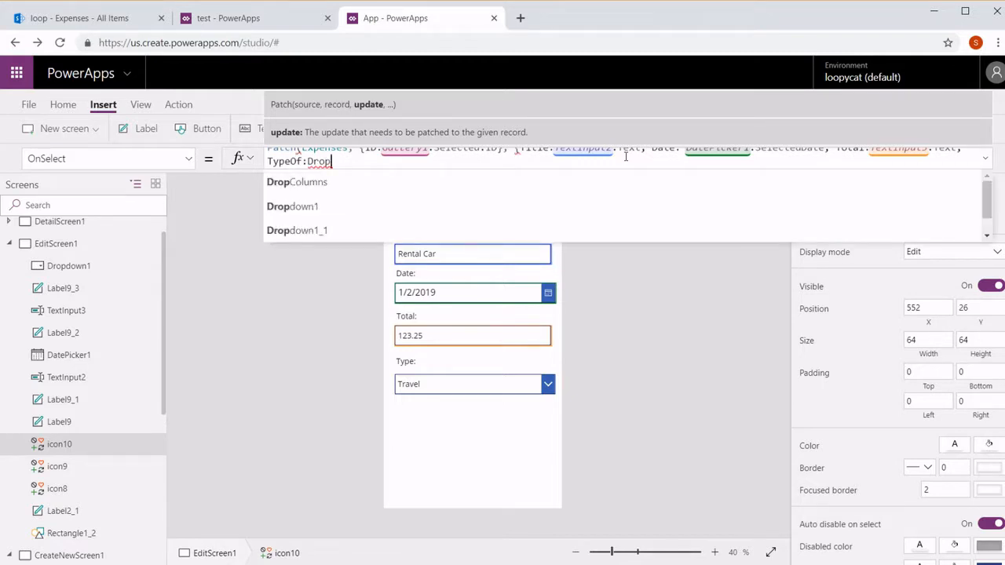
pyautogui.press('Down')
pyautogui.press('Tab')
pyautogui.write('.s')
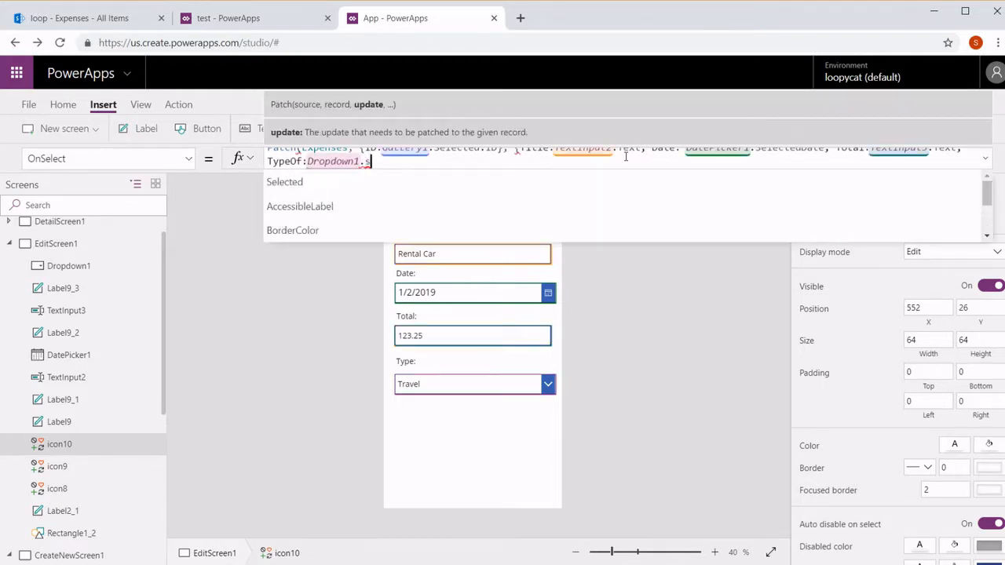
pyautogui.write('e')
pyautogui.press('Down')
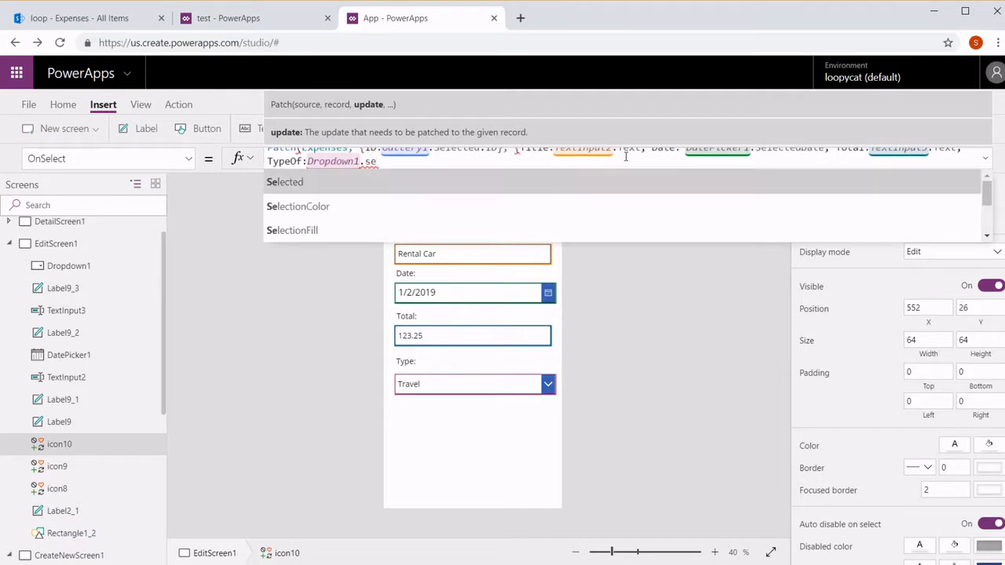
pyautogui.press('Tab')
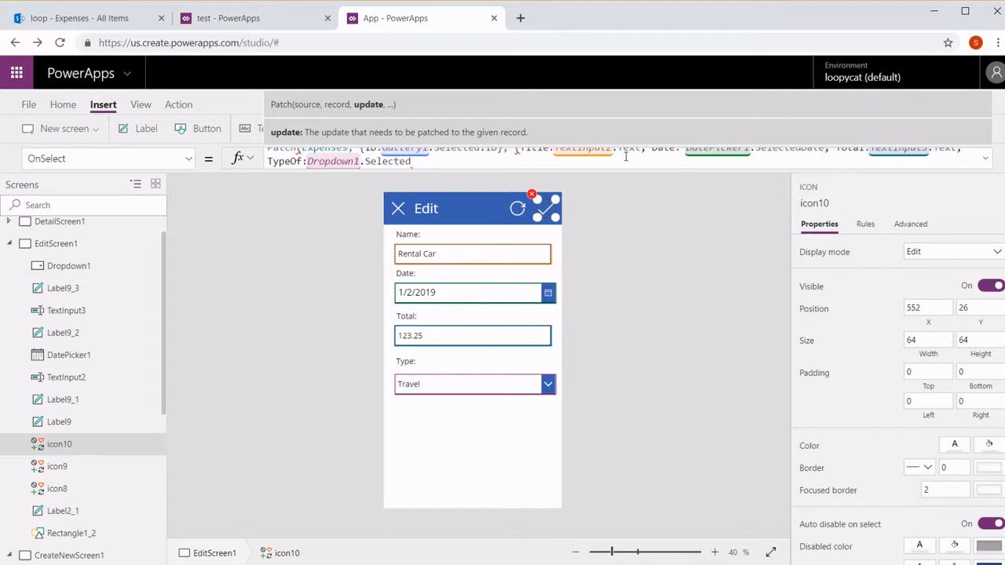
pyautogui.write('})')
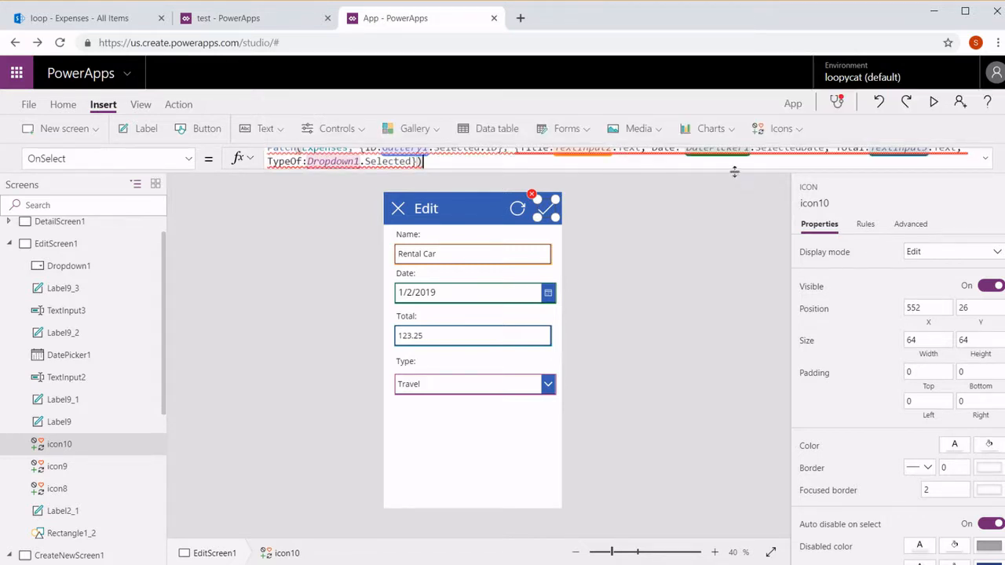
# Step: Enlarge the formula bar to read the Patch formula's error, and check the Total column in the SharePoint Expenses list
pyautogui.moveTo(734, 171); pyautogui.dragTo(735, 204)
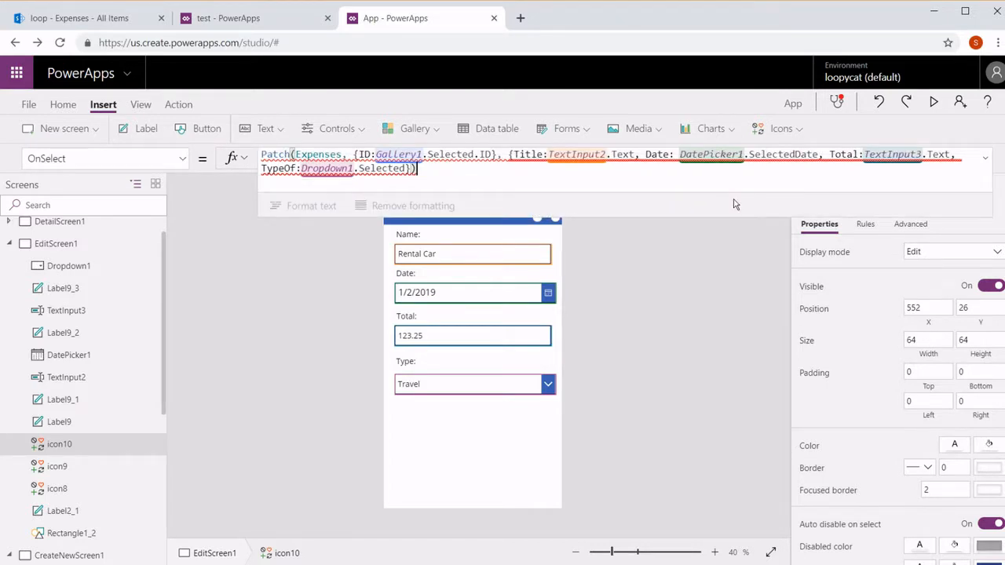
pyautogui.moveTo(702, 155)
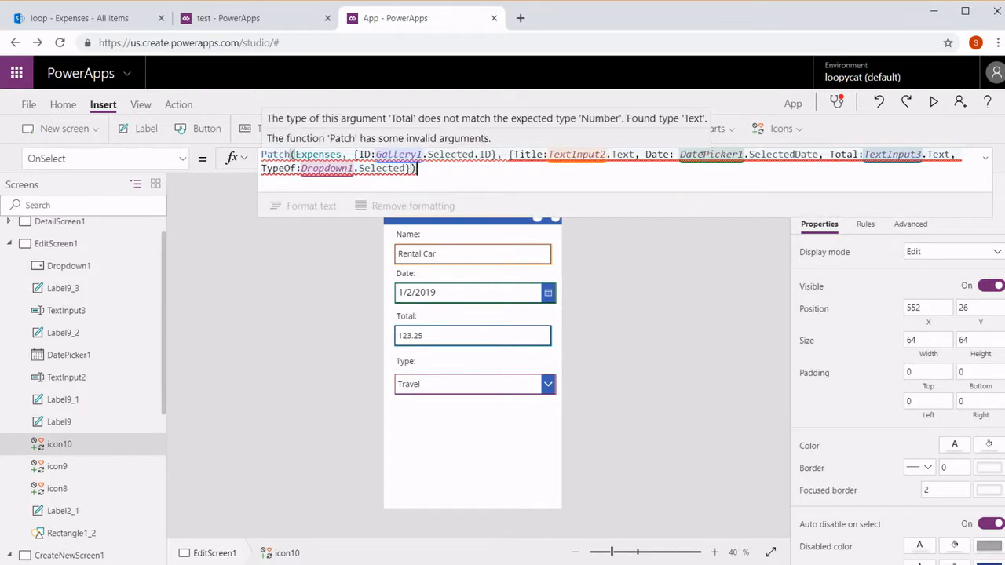
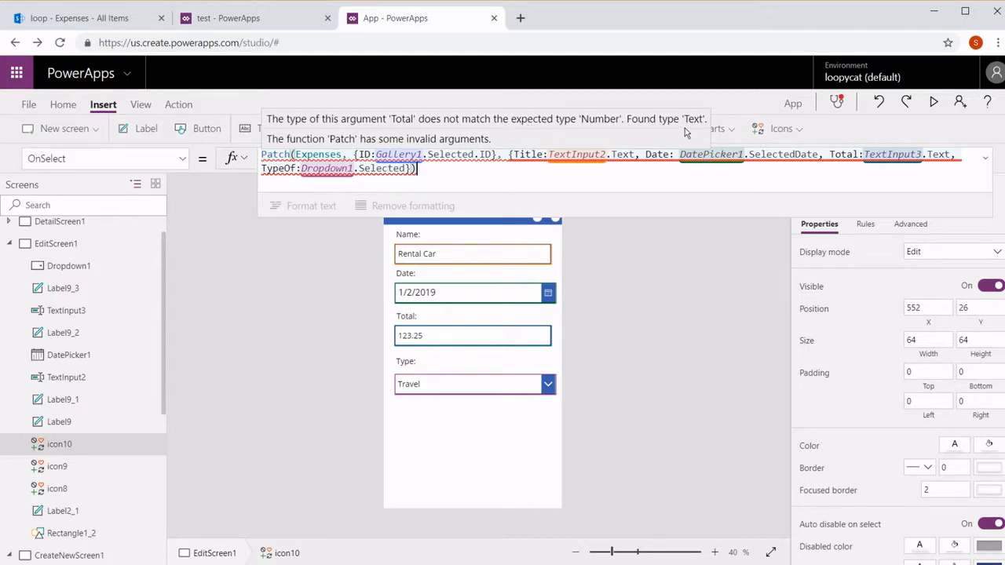
pyautogui.click(85, 18)
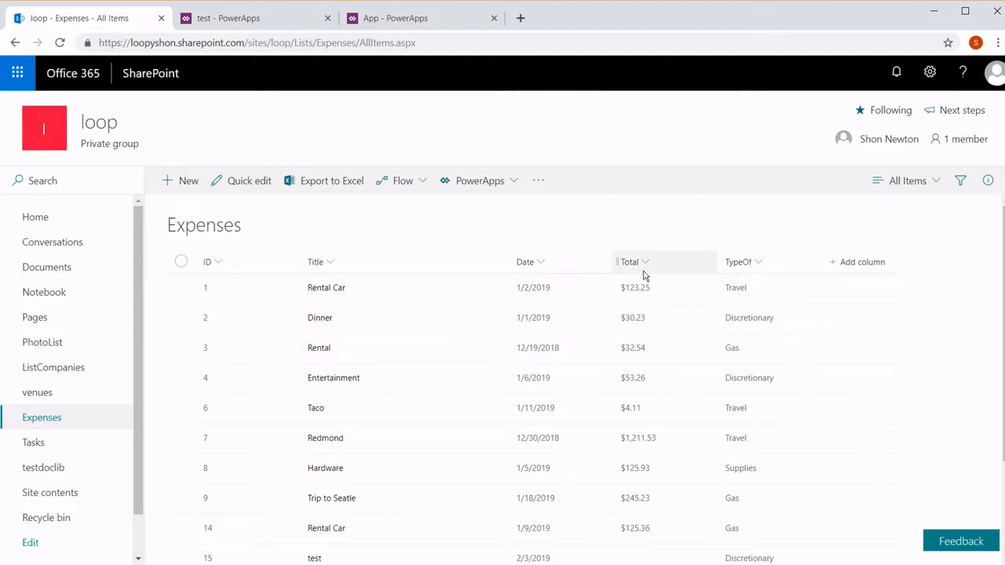
pyautogui.click(427, 17)
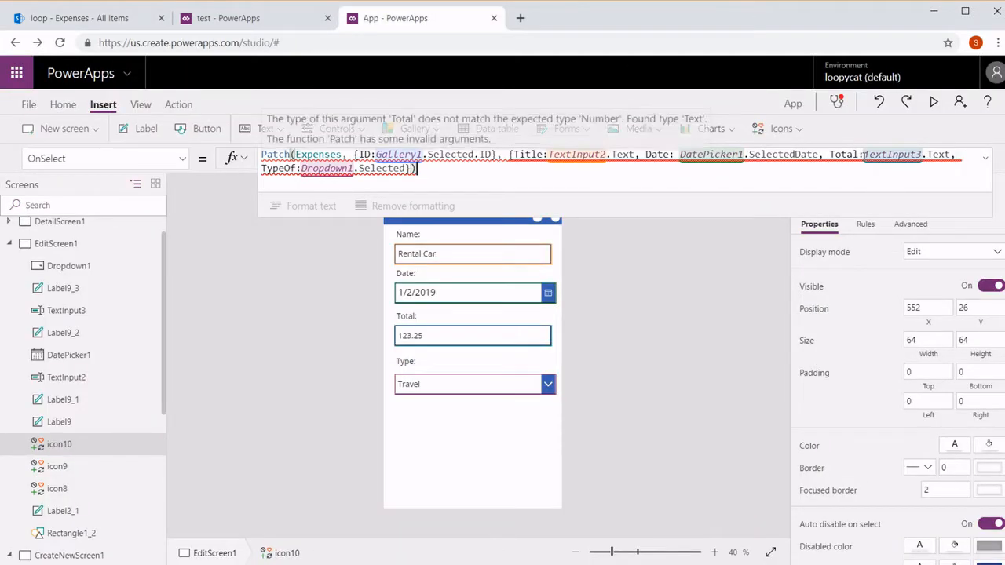
# Step: Wrap TextInput3.Text in a Value function for the Patch formula's Total field, and collapse the enlarged formula bar
pyautogui.click(863, 154)
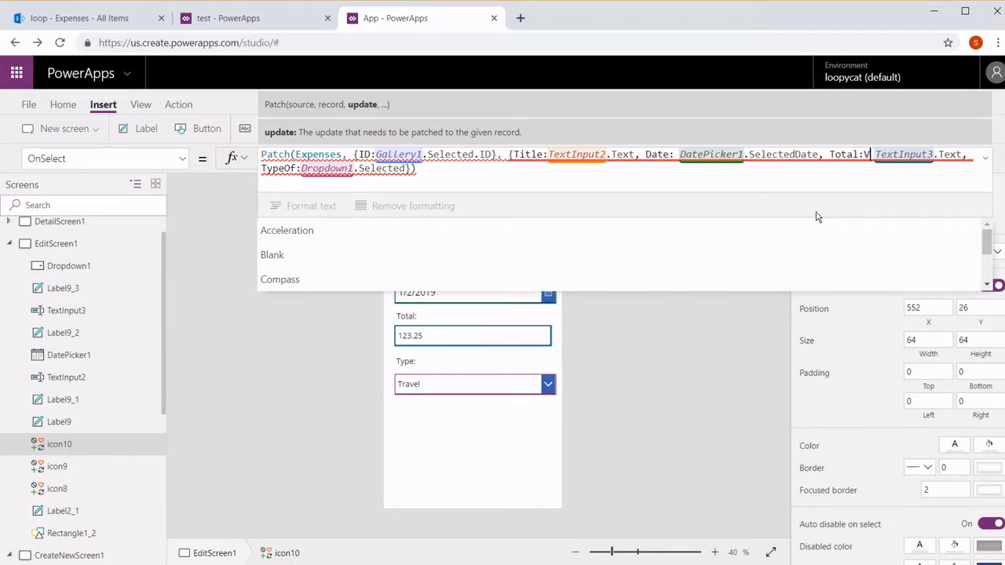
pyautogui.write('Value')
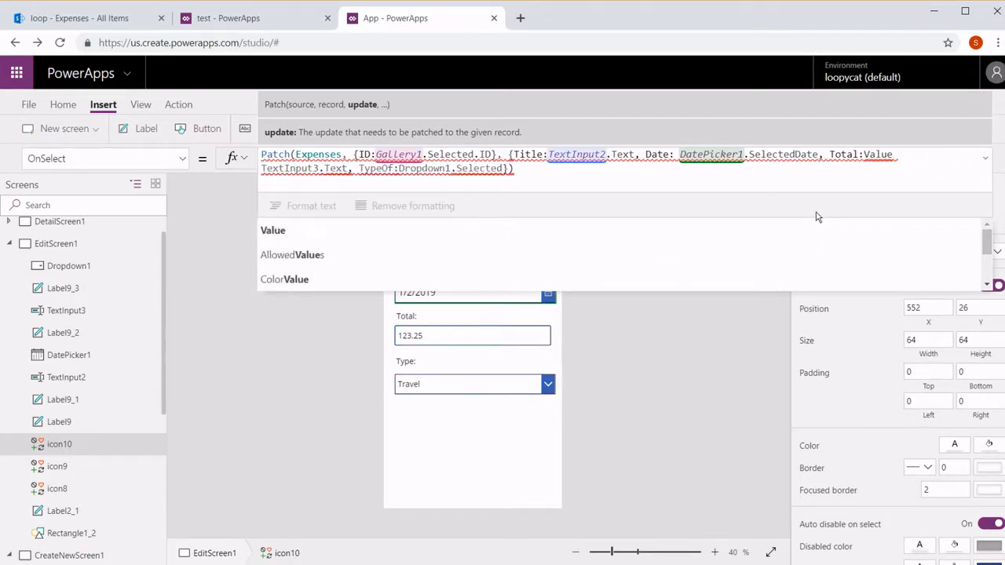
pyautogui.write('(')
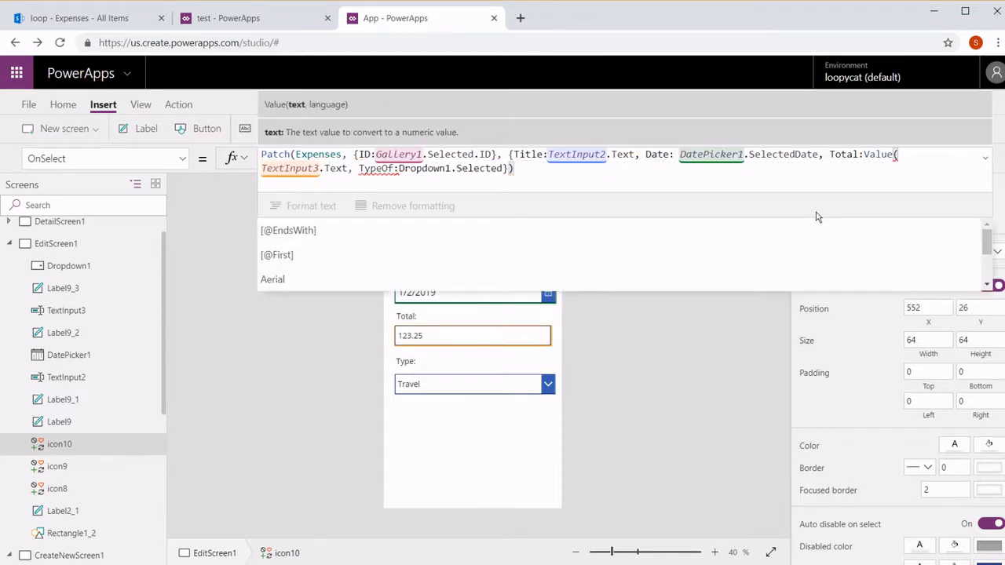
pyautogui.press('Left')
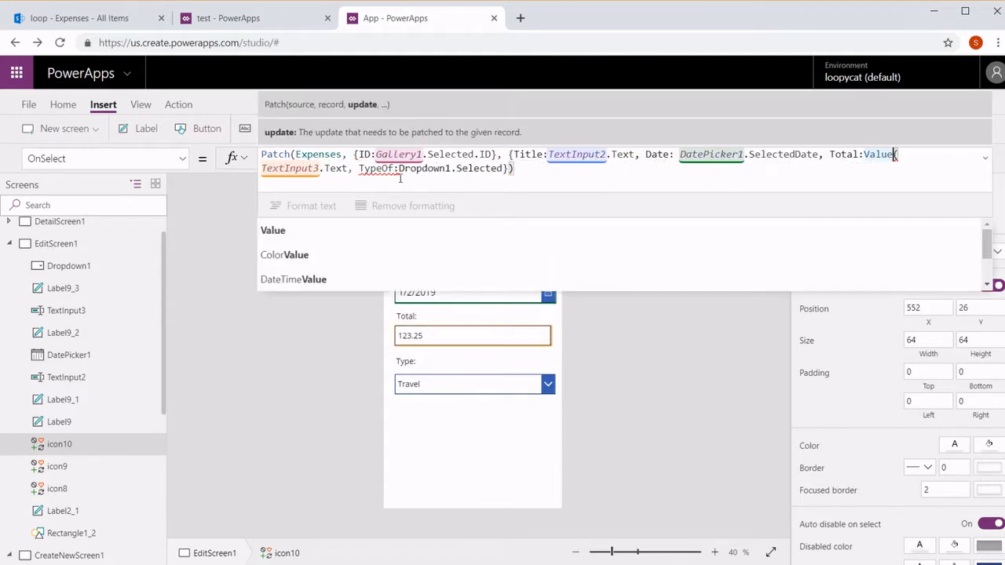
pyautogui.click(352, 167)
pyautogui.write(')')
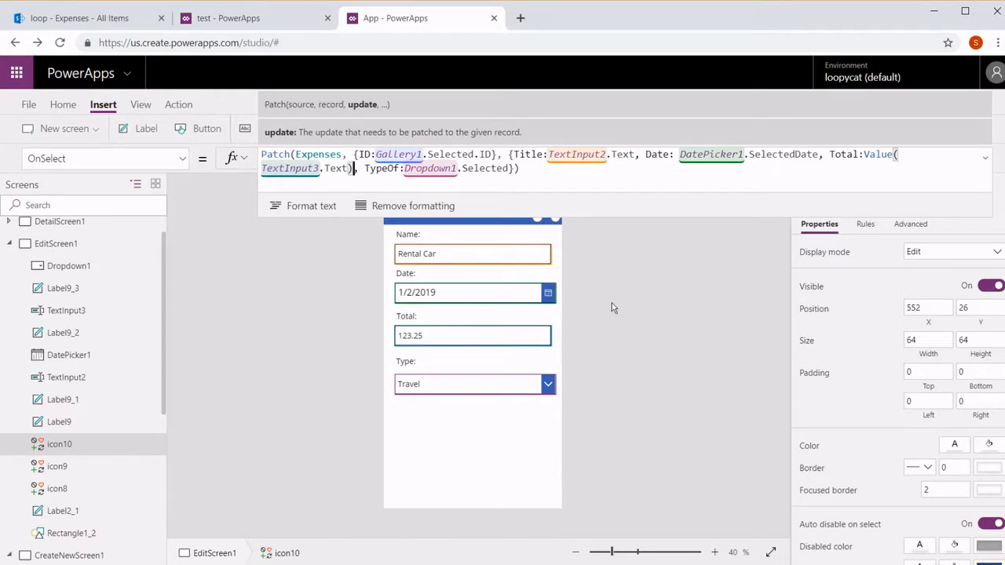
pyautogui.click(662, 317)
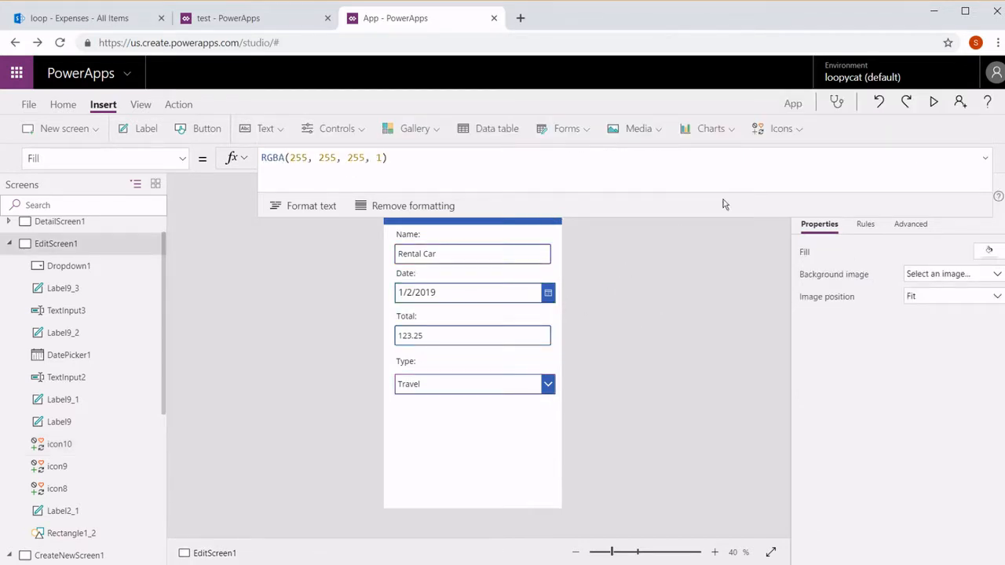
pyautogui.click(985, 157)
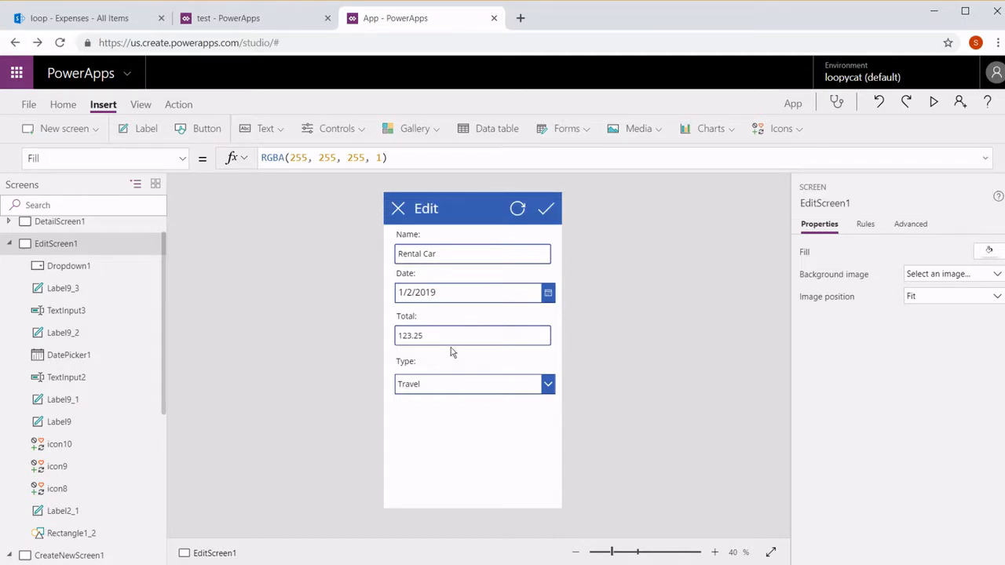
# Step: Preview the app and change the Rental Car expense's Total to 123.98 on the Edit screen
pyautogui.click(934, 101)
pyautogui.click(532, 288)
pyautogui.press('BackSpace')
pyautogui.press('BackSpace')
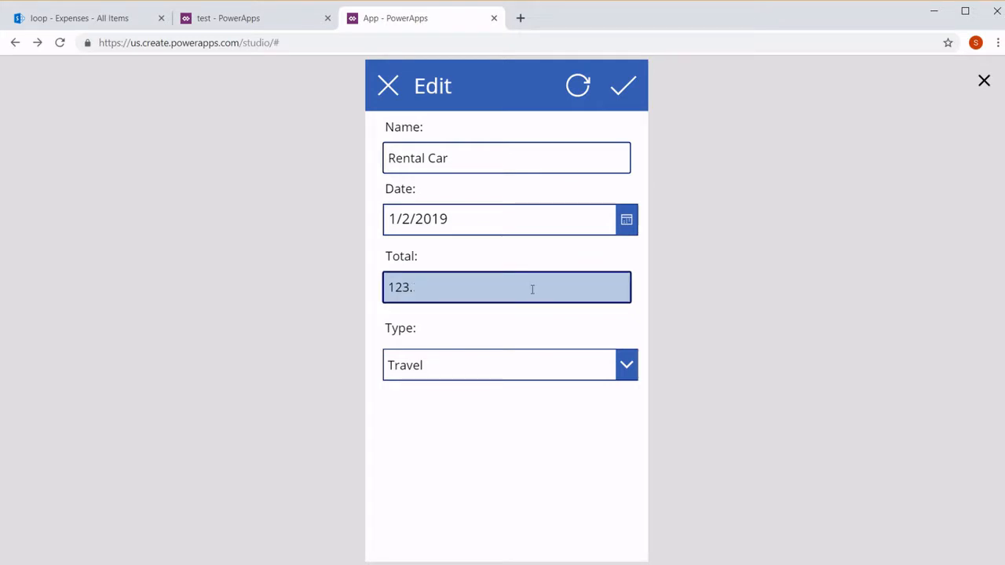
pyautogui.write('98')
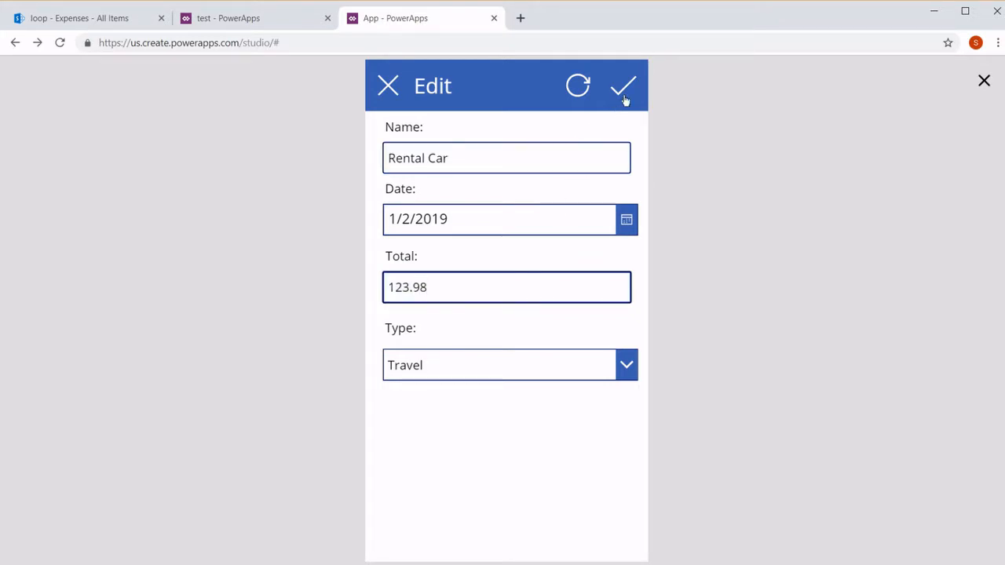
# Step: Set the Rental Car expense's Date to 1/31/2019
pyautogui.click(626, 220)
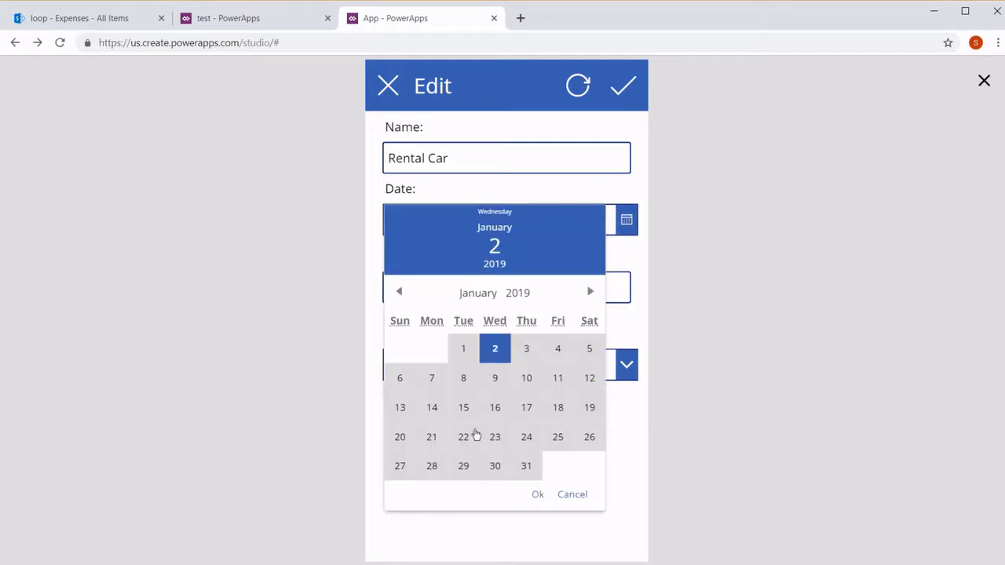
pyautogui.click(526, 466)
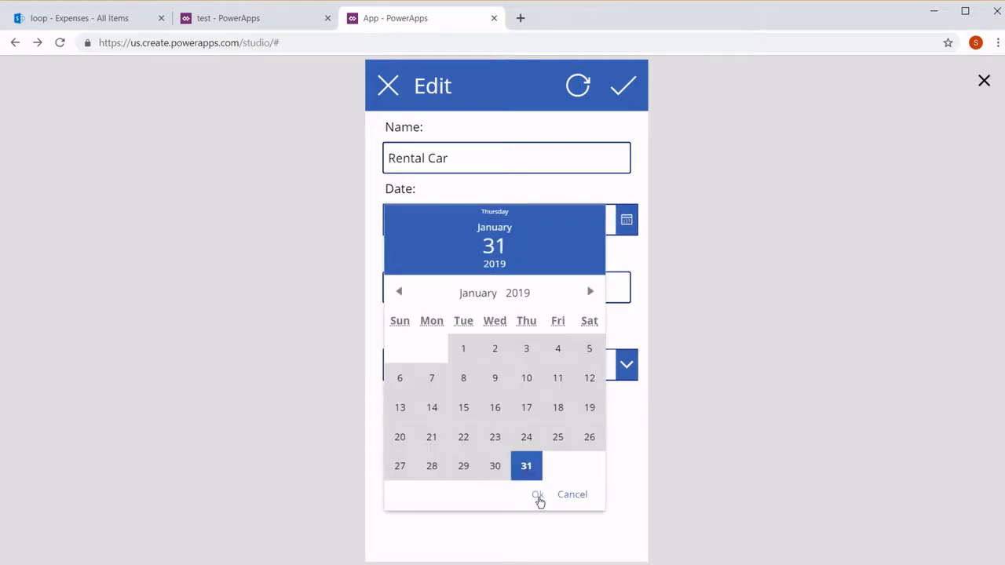
pyautogui.click(538, 494)
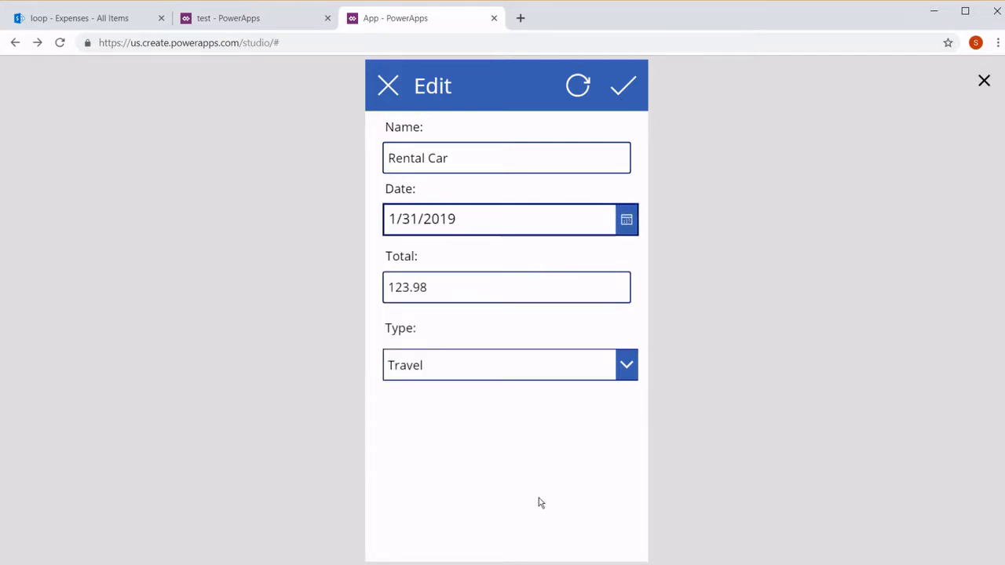
# Step: Save the edited expense with the checkmark, and switch to the SharePoint Expenses list and reload it to check the record
pyautogui.click(629, 87)
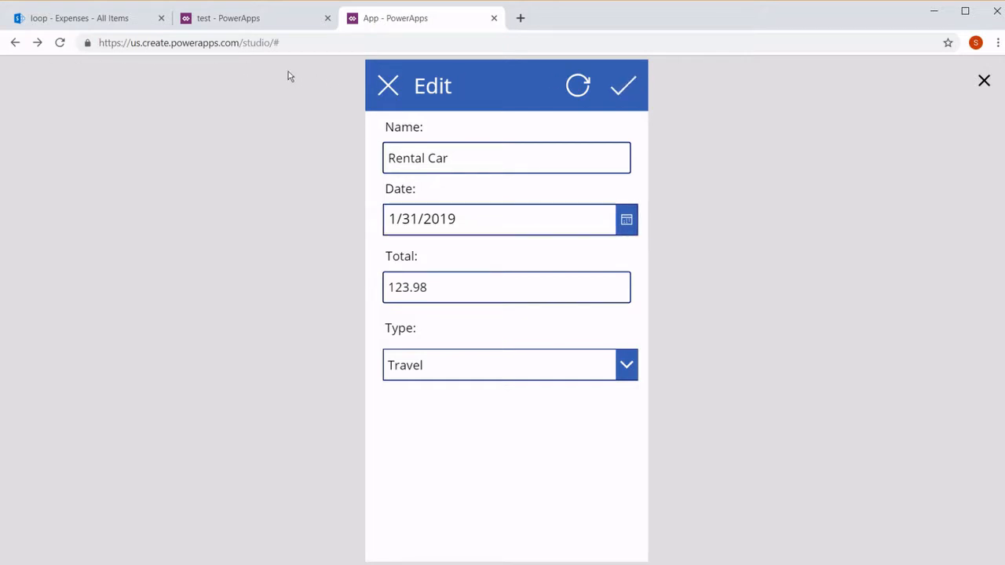
pyautogui.click(114, 24)
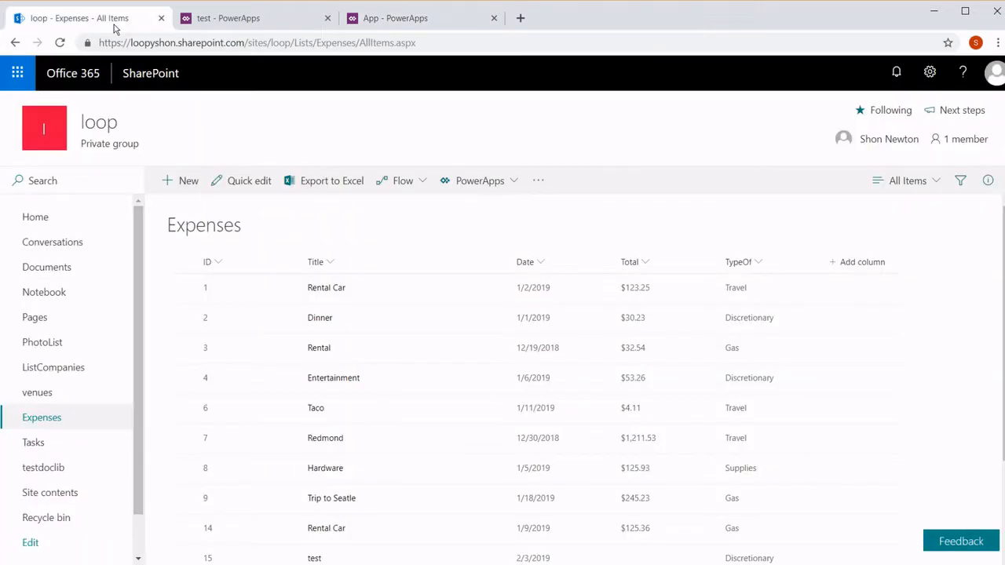
pyautogui.click(62, 43)
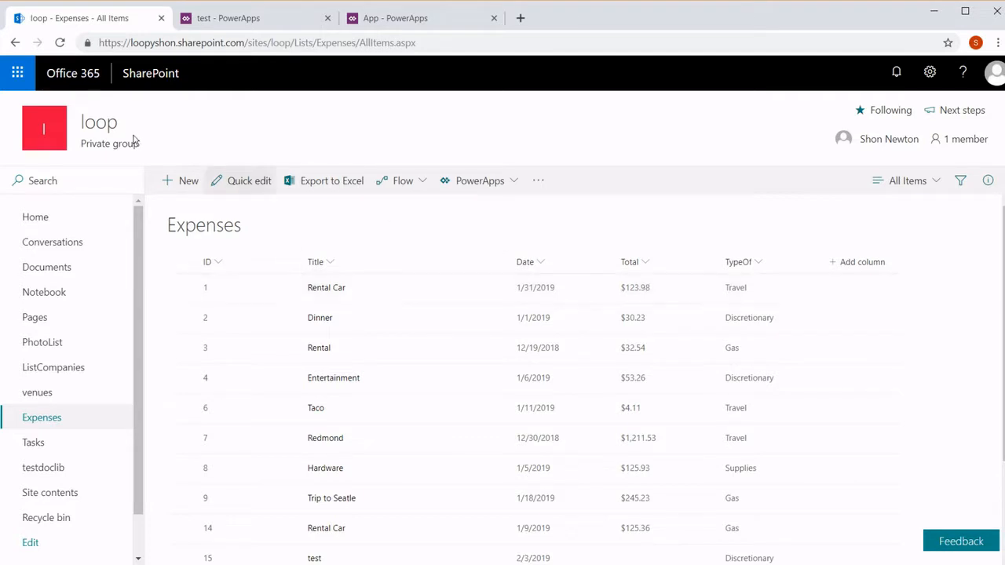
# Step: Switch to the PowerApps app editor and copy the OnSelect Patch formula of the checkmark icon on EditScreen1
pyautogui.click(386, 19)
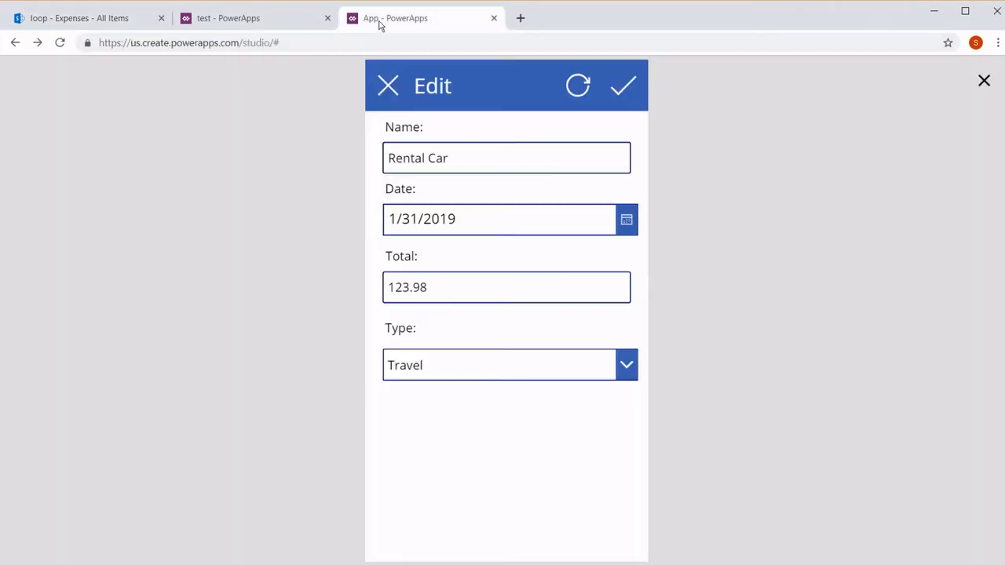
pyautogui.click(994, 77)
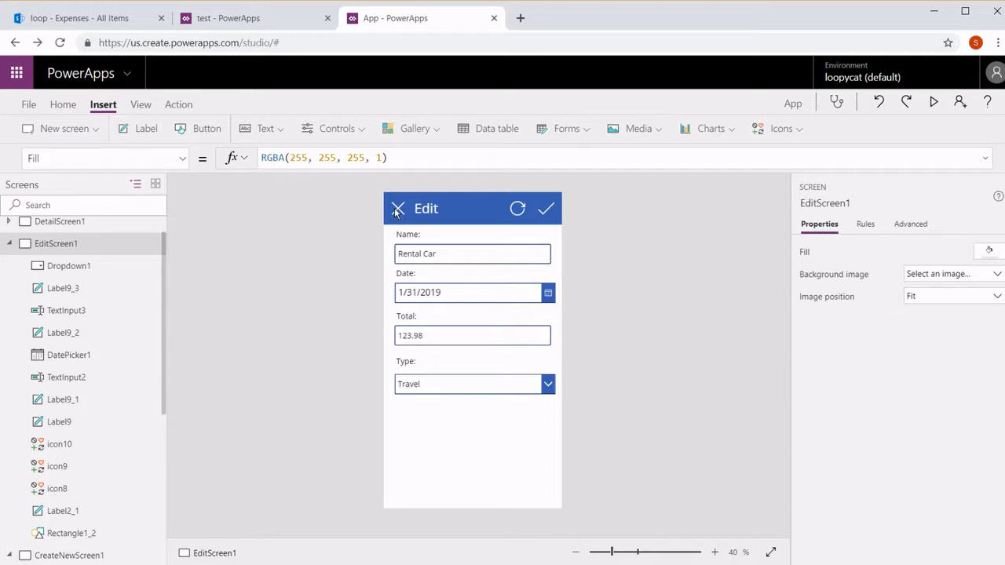
pyautogui.click(546, 208)
pyautogui.click(593, 171)
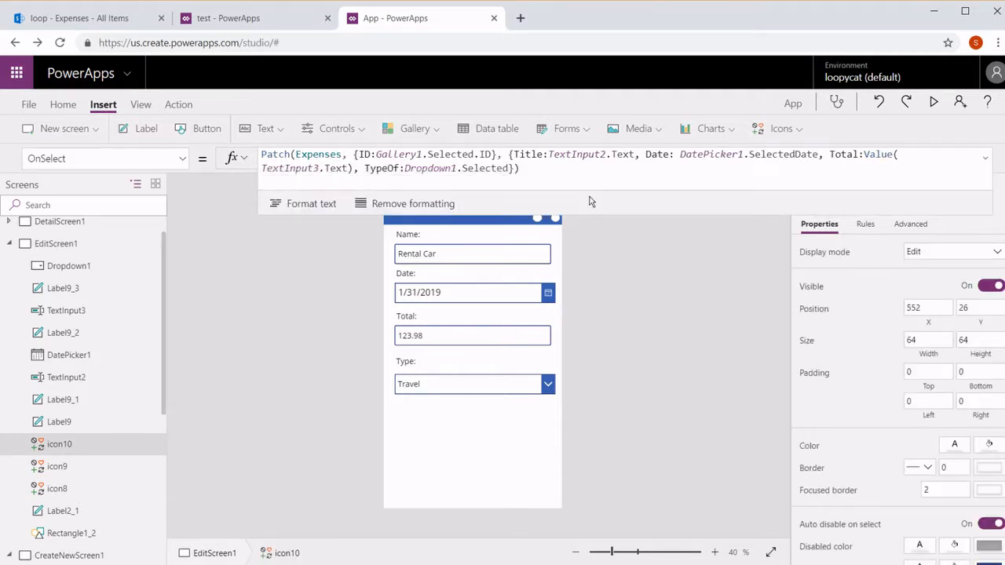
pyautogui.hotkey('ctrl', 'a')
pyautogui.hotkey('ctrl', 'c')
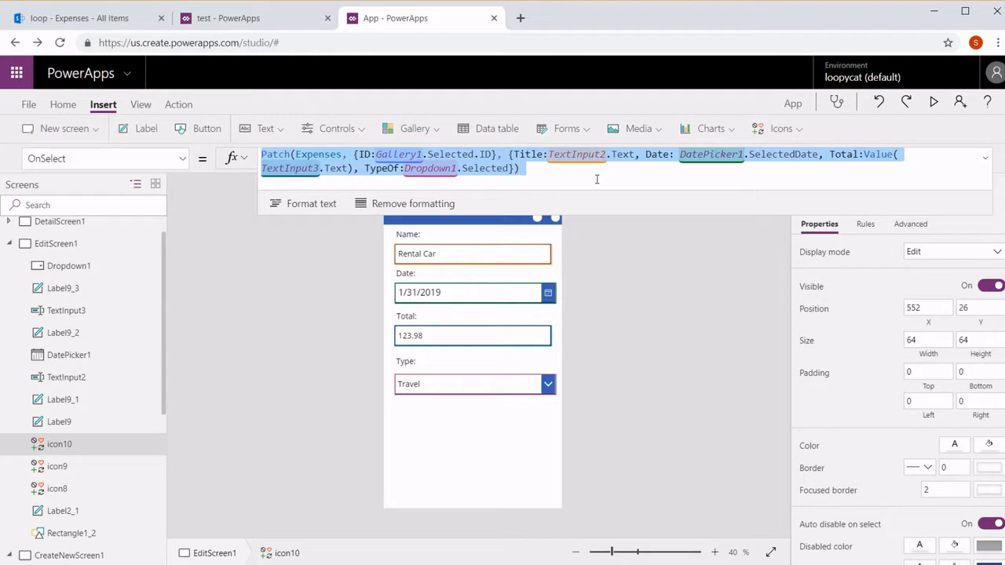
# Step: Replace the OnSelect formula of the checkmark icon on CreateNewScreen1 with the copied Patch formula
pyautogui.click(10, 244)
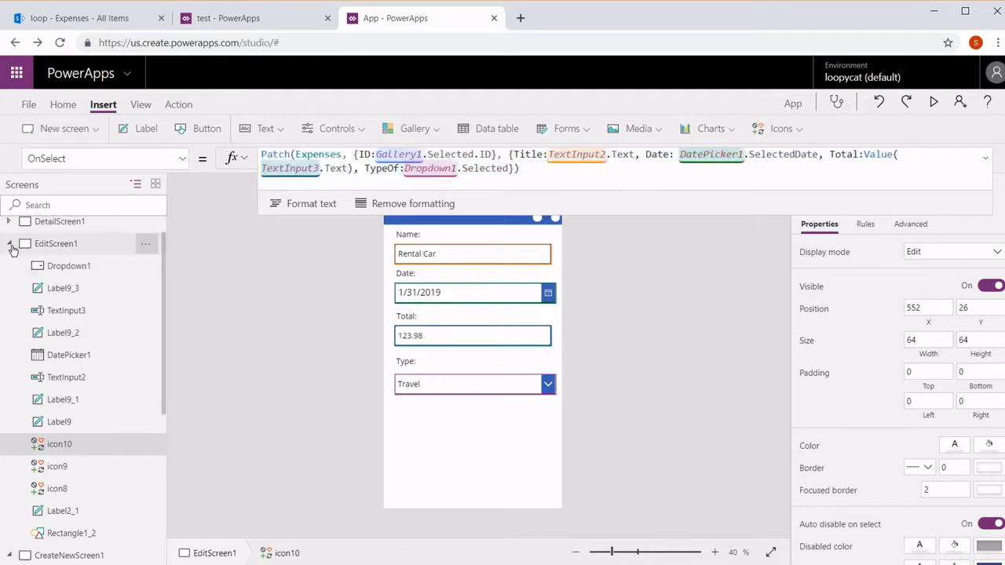
pyautogui.click(58, 266)
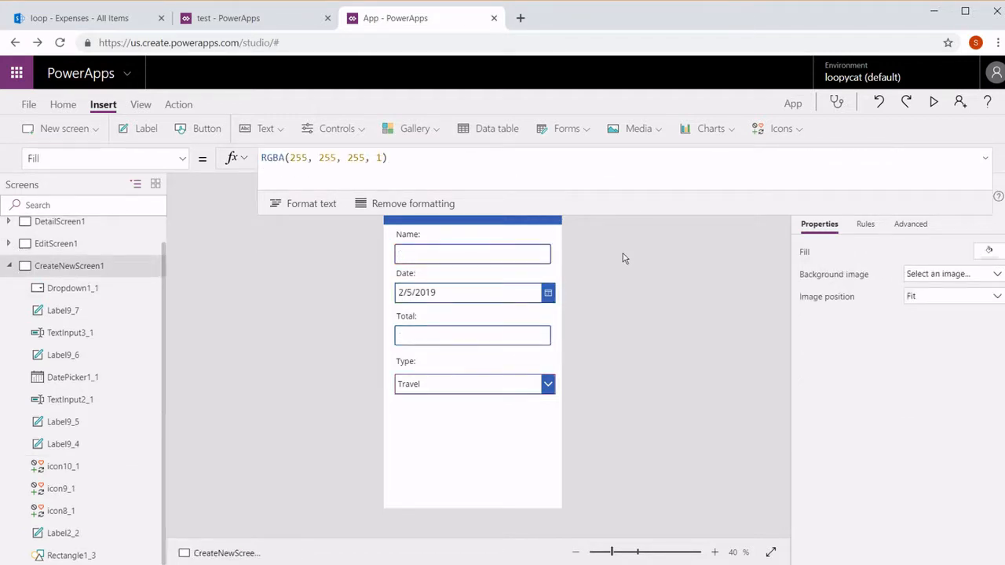
pyautogui.moveTo(639, 214); pyautogui.dragTo(619, 196)
pyautogui.click(545, 212)
pyautogui.hotkey('ctrl', 'a')
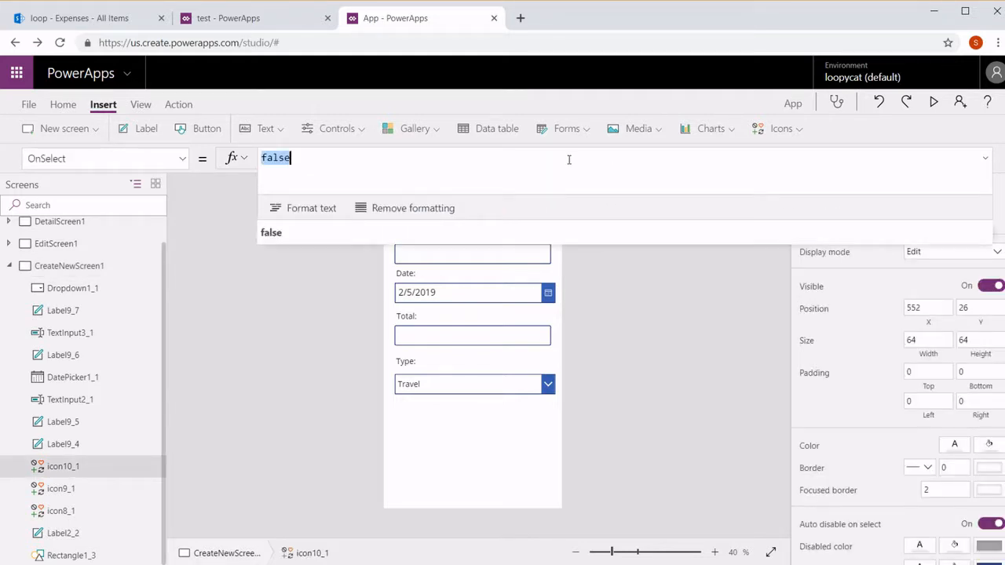
pyautogui.hotkey('ctrl', 'v')
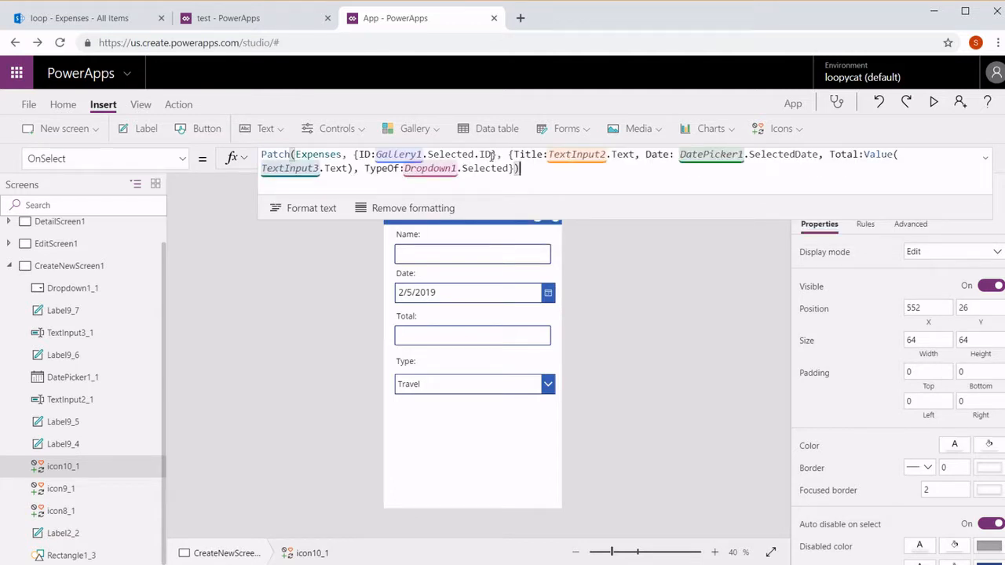
# Step: Replace the {ID:Gallery1.Selected.ID} record argument in the Patch formula with Defaults(Expenses)
pyautogui.moveTo(497, 157); pyautogui.dragTo(354, 155)
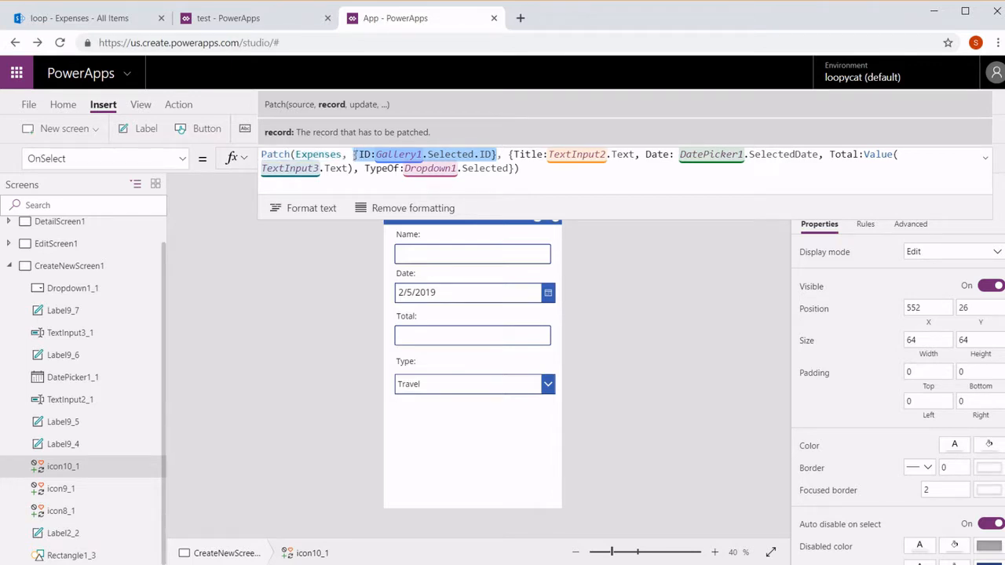
pyautogui.press('Delete')
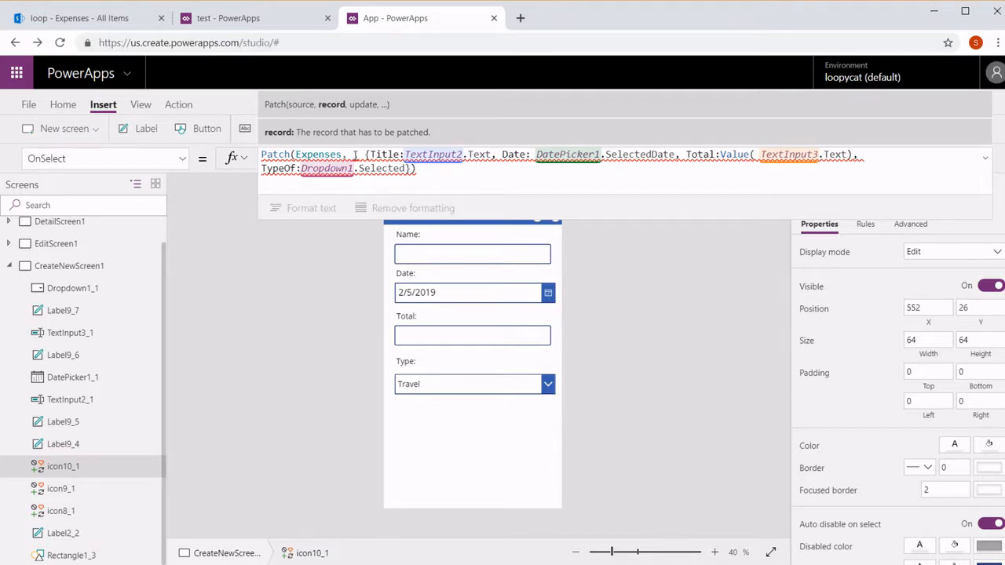
pyautogui.write('D')
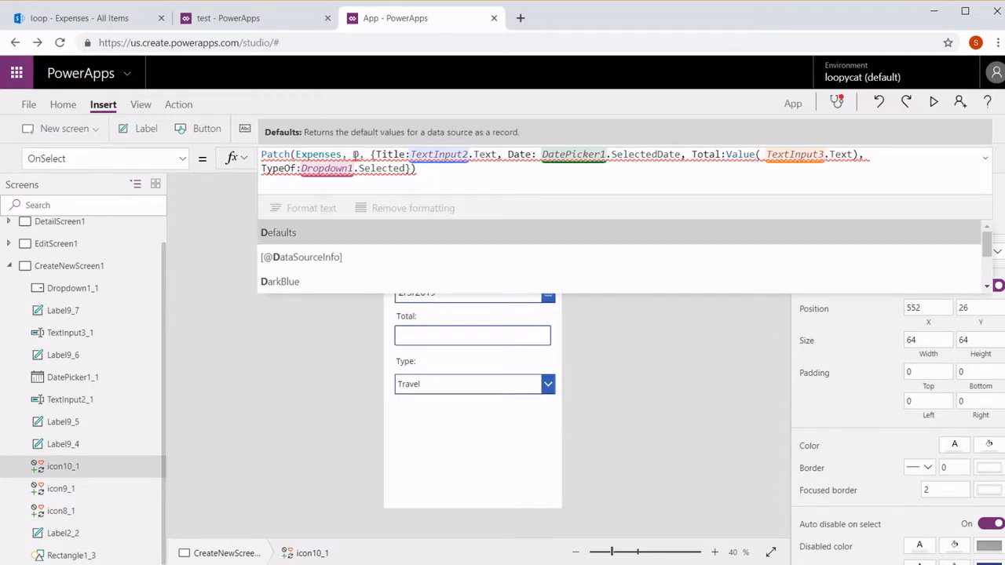
pyautogui.press('Tab')
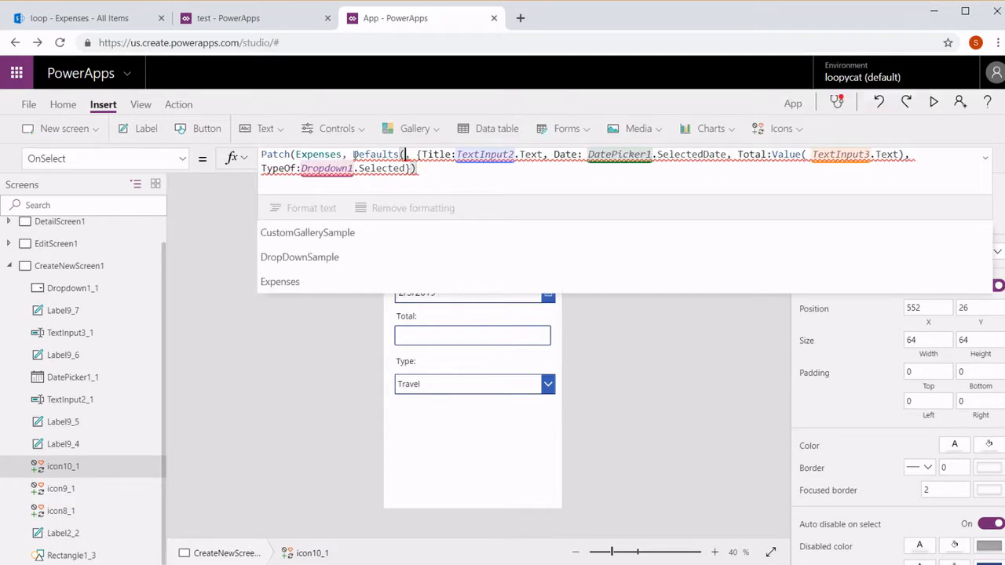
pyautogui.press('Down')
pyautogui.press('Down')
pyautogui.press('Down')
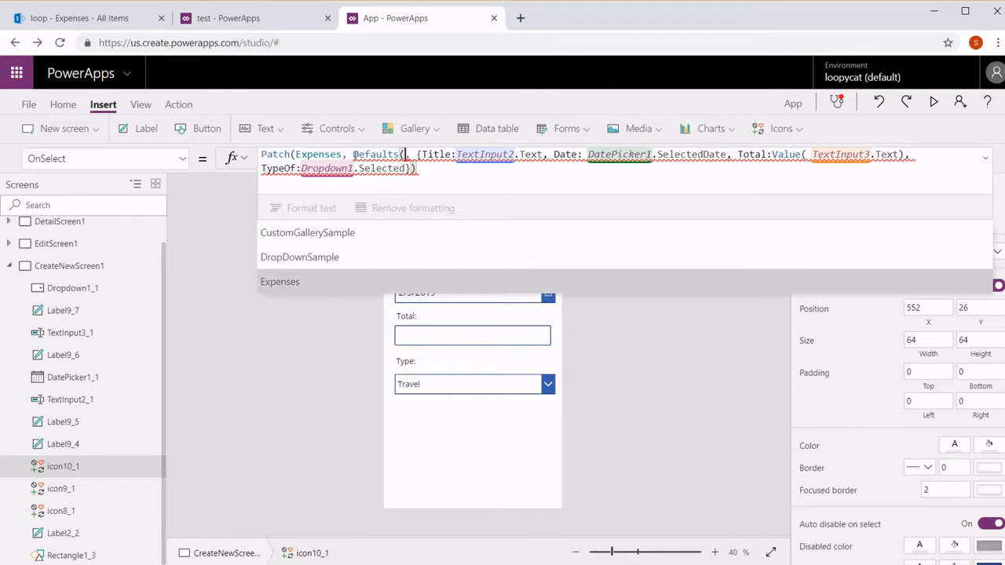
pyautogui.press('Tab')
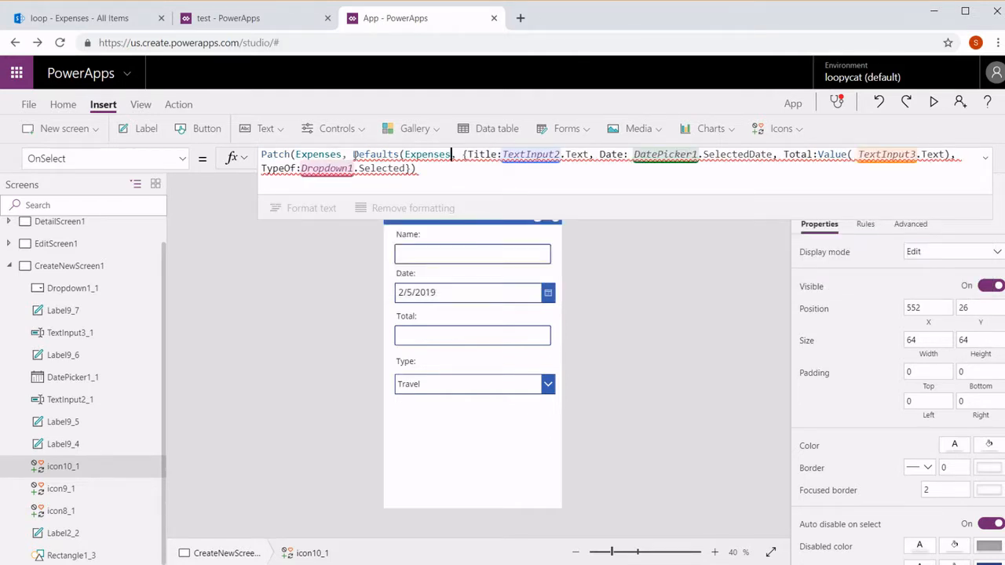
pyautogui.write(')')
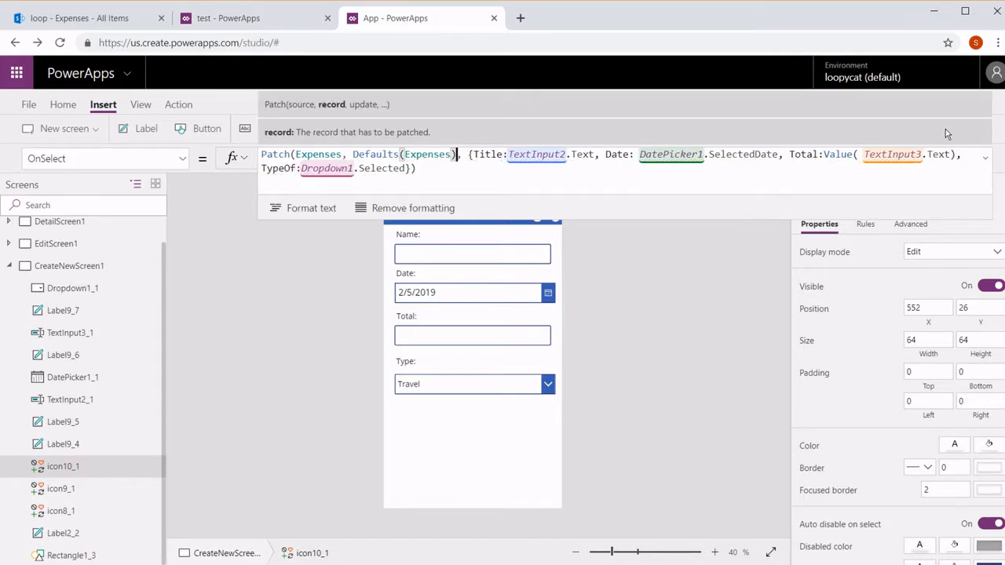
# Step: Change the Patch formula's Title, Date and Total references to TextInput2_1, DatePicker1_1 and TextInput3_1
pyautogui.click(986, 157)
pyautogui.click(565, 154)
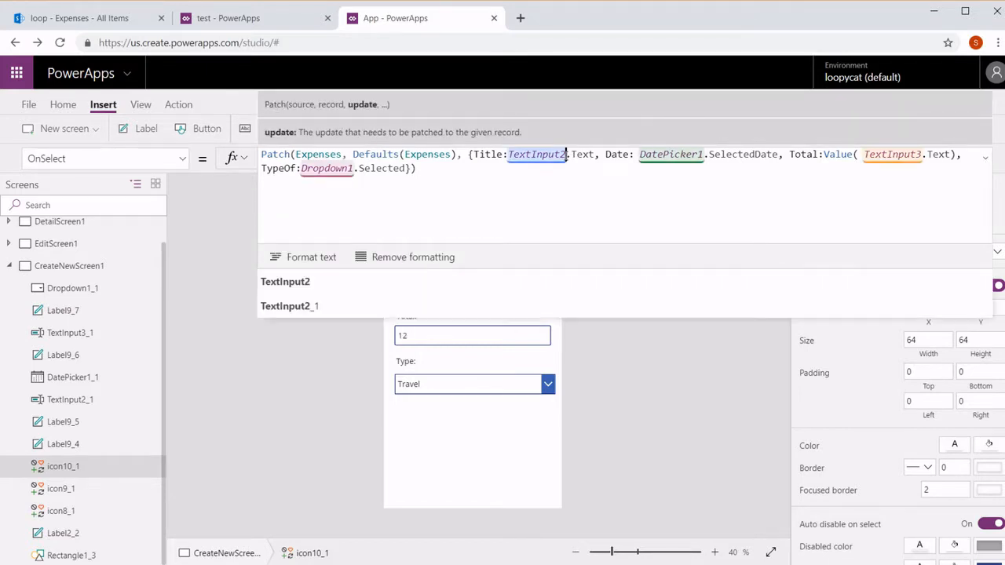
pyautogui.write('_1')
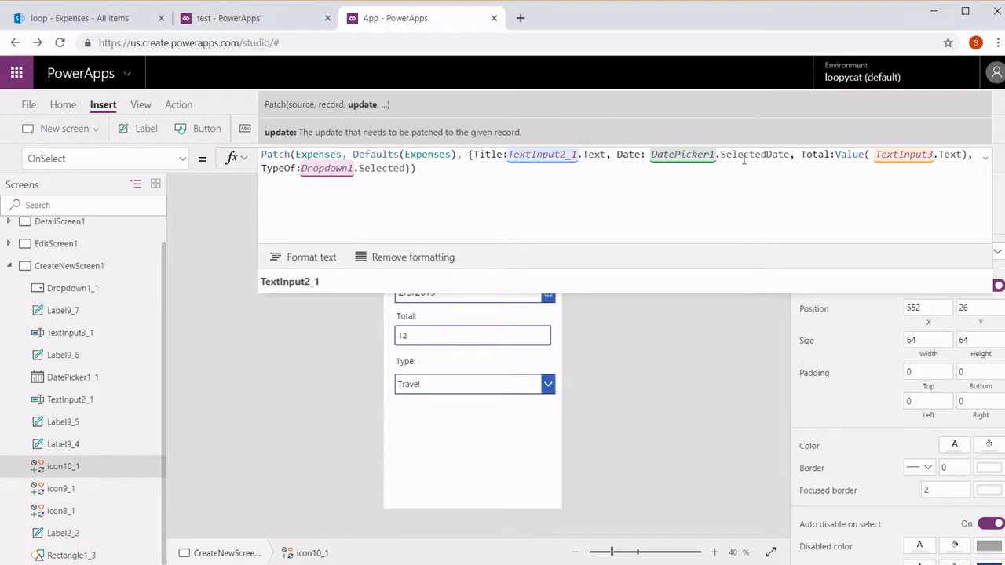
pyautogui.click(715, 154)
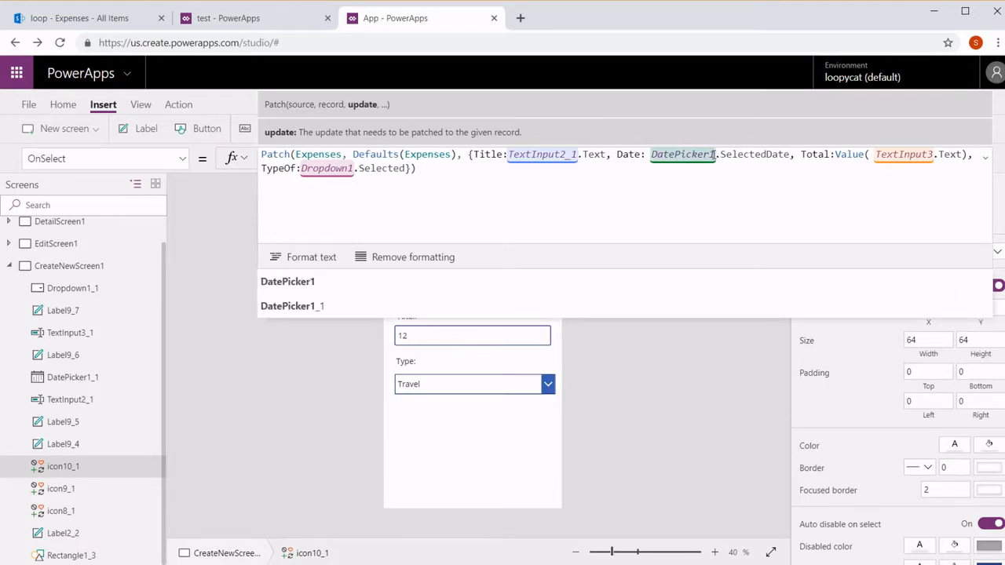
pyautogui.write('_1')
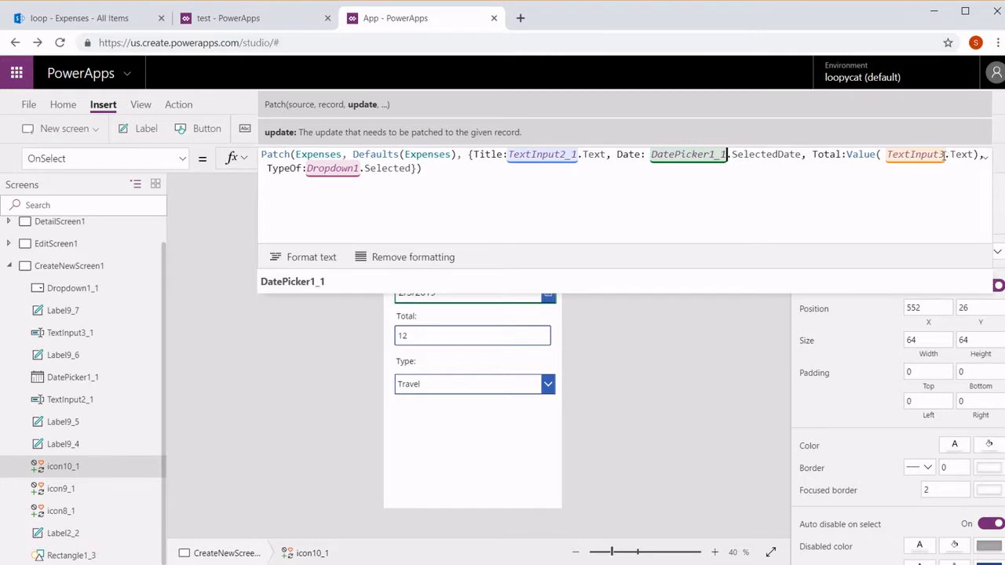
pyautogui.click(944, 154)
pyautogui.write('_1')
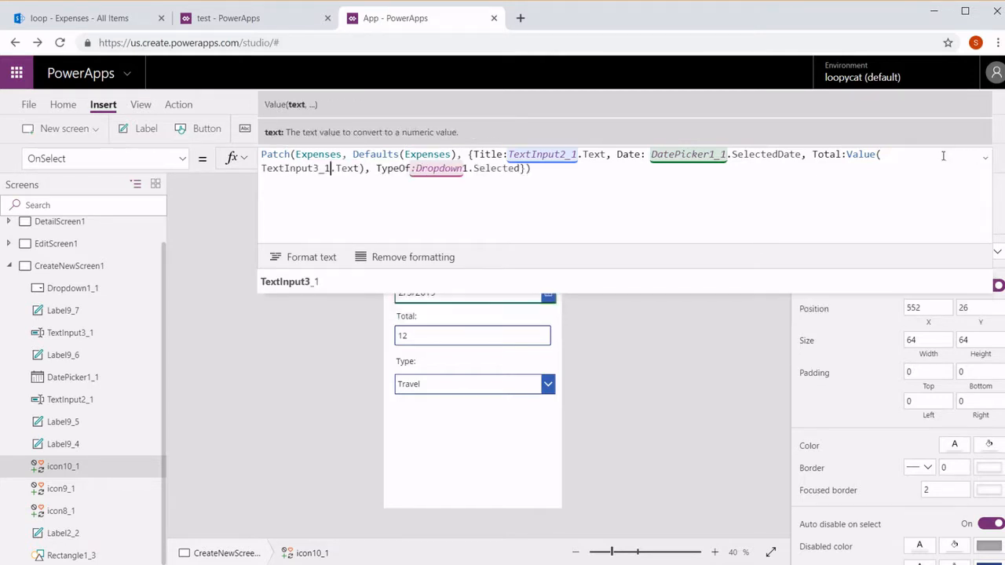
# Step: Set the format of the Total text input on the New Item screen to Number
pyautogui.click(528, 341)
pyautogui.click(529, 341)
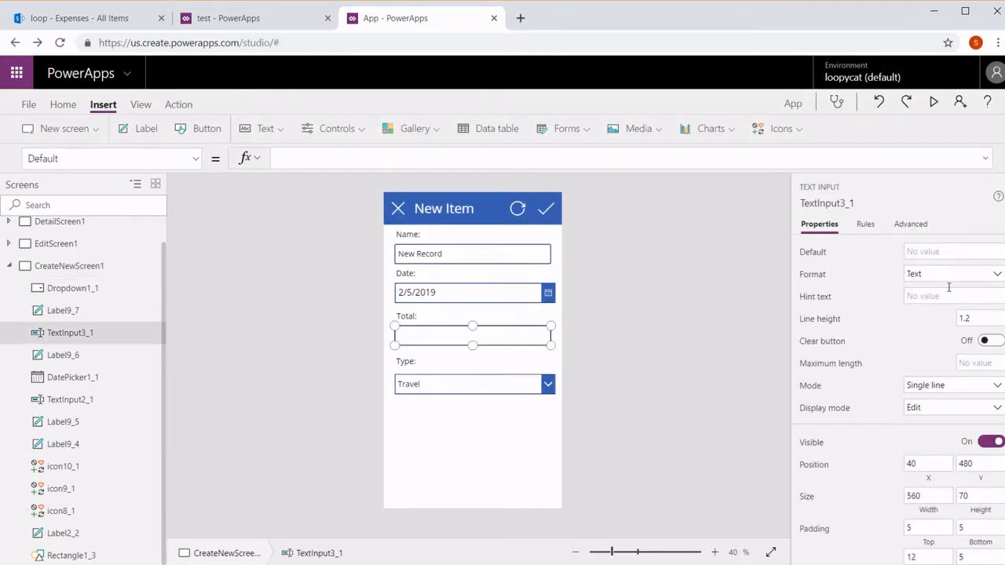
pyautogui.click(963, 276)
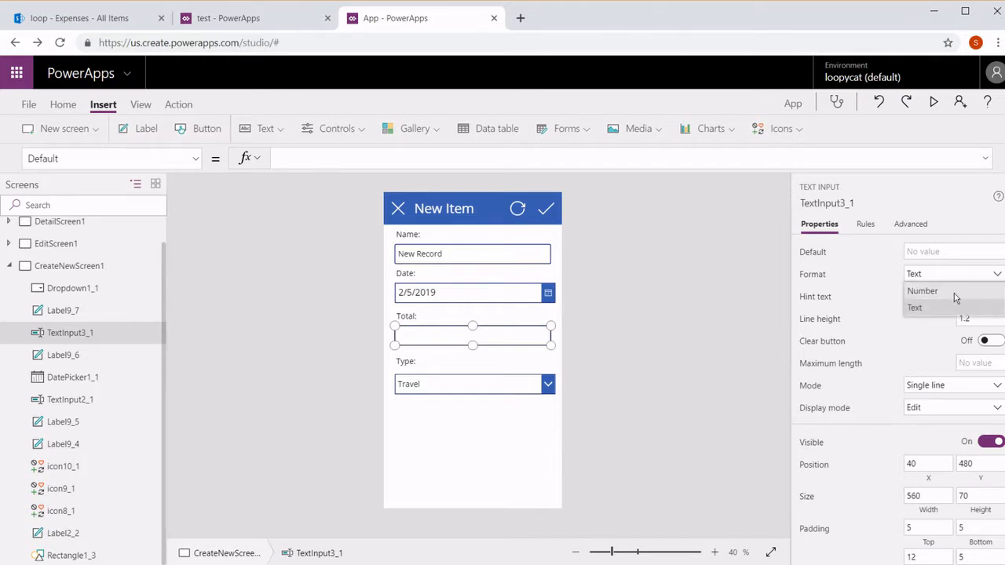
pyautogui.click(955, 292)
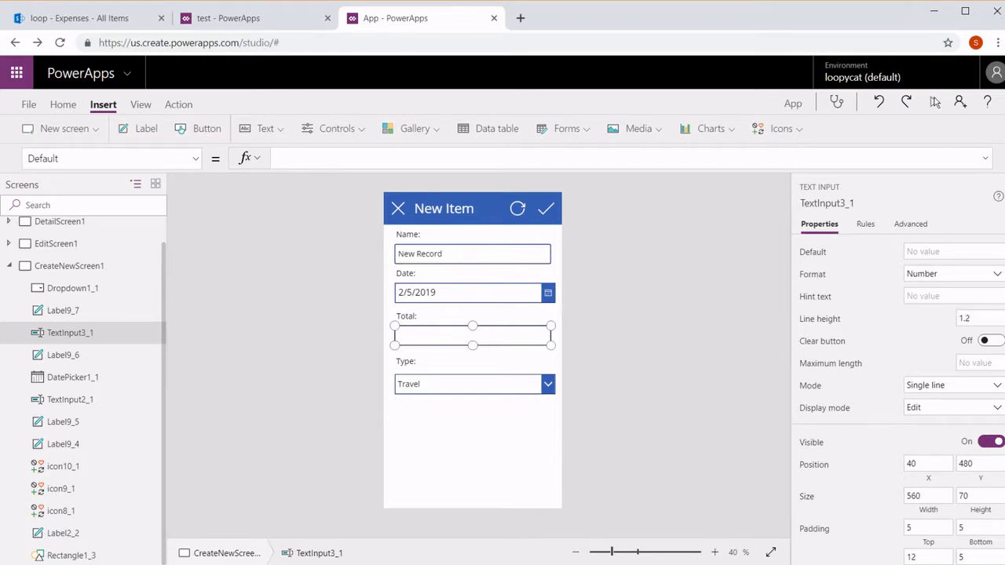
# Step: Preview the New Item screen, enter 12 as the Total, and return to the editor
pyautogui.click(933, 101)
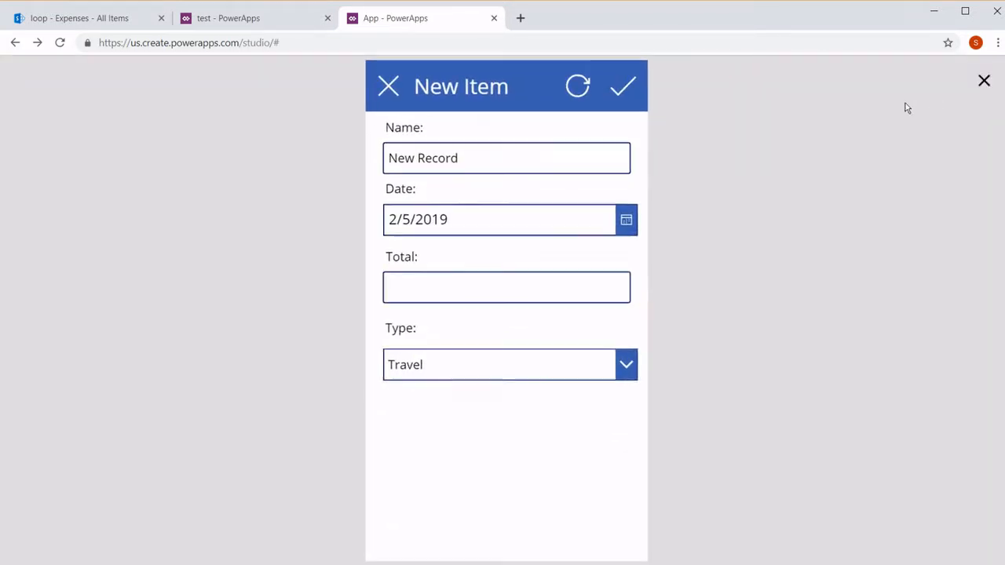
pyautogui.click(571, 276)
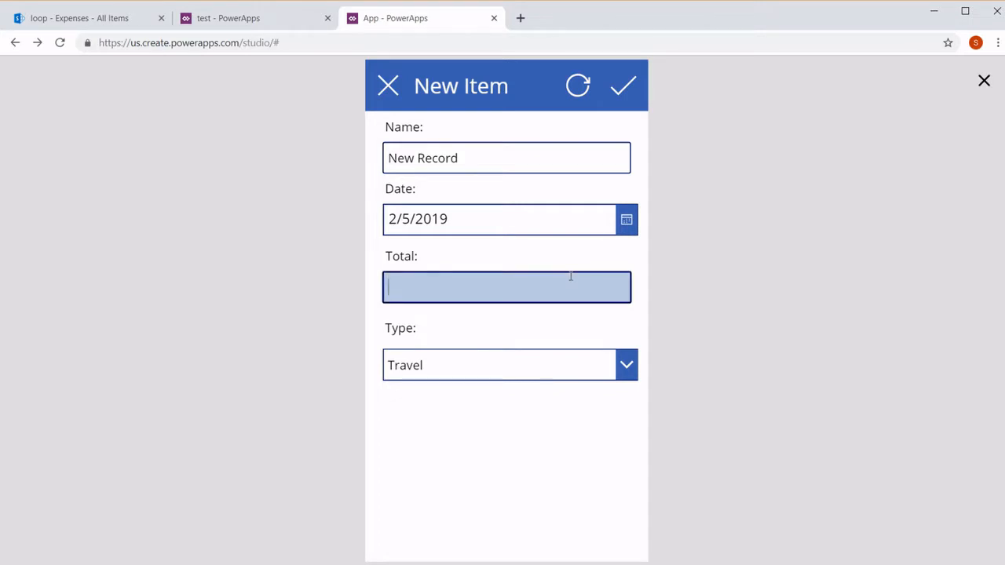
pyautogui.write('12')
pyautogui.click(981, 84)
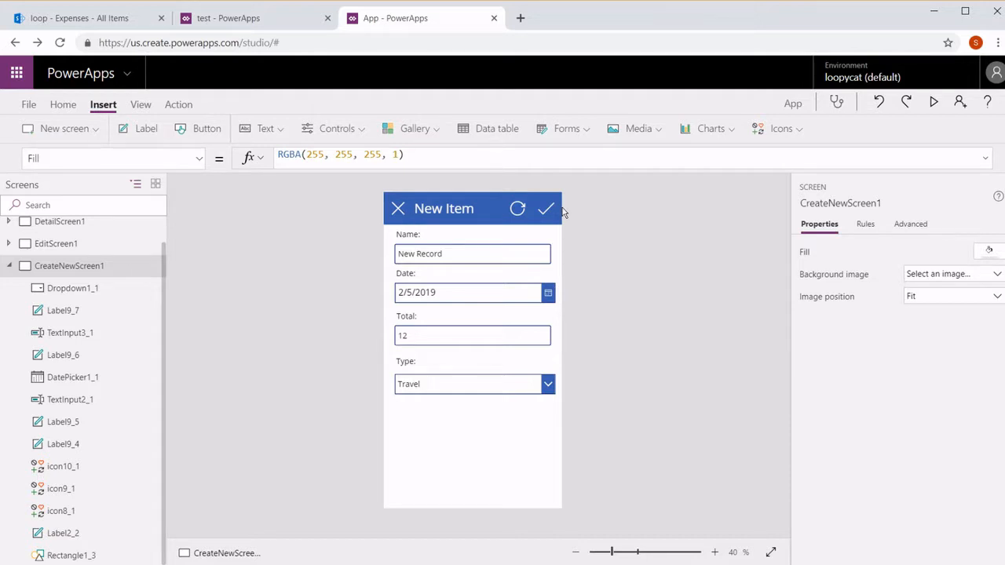
# Step: Set the OnSelect of the New Item screen's reload icon to Reset(DatePicker1_1);Reset(Dropdown1_1);Reset(TextInput2_1);Reset(TextInput3_1)
pyautogui.click(512, 214)
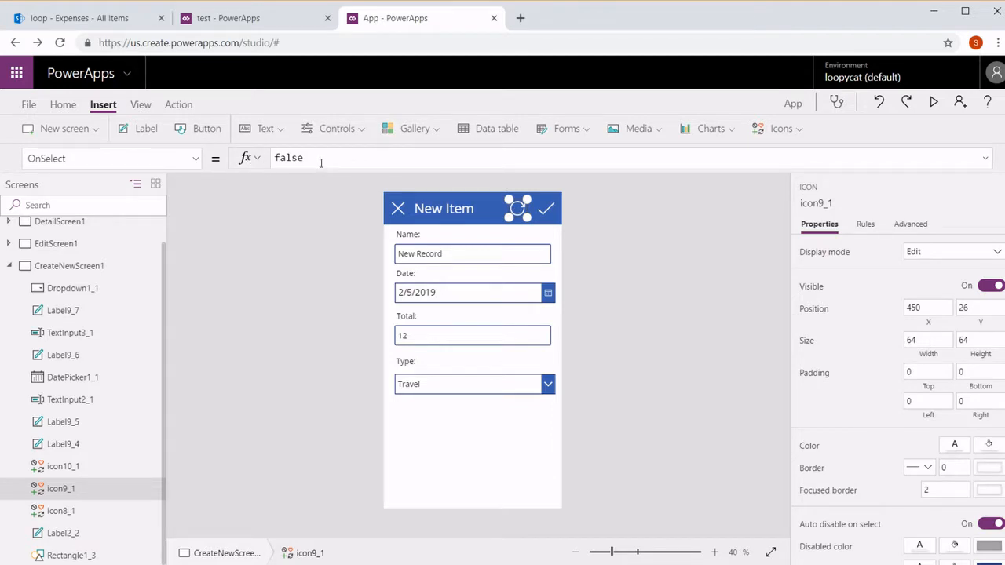
pyautogui.doubleClick(321, 162)
pyautogui.write('r')
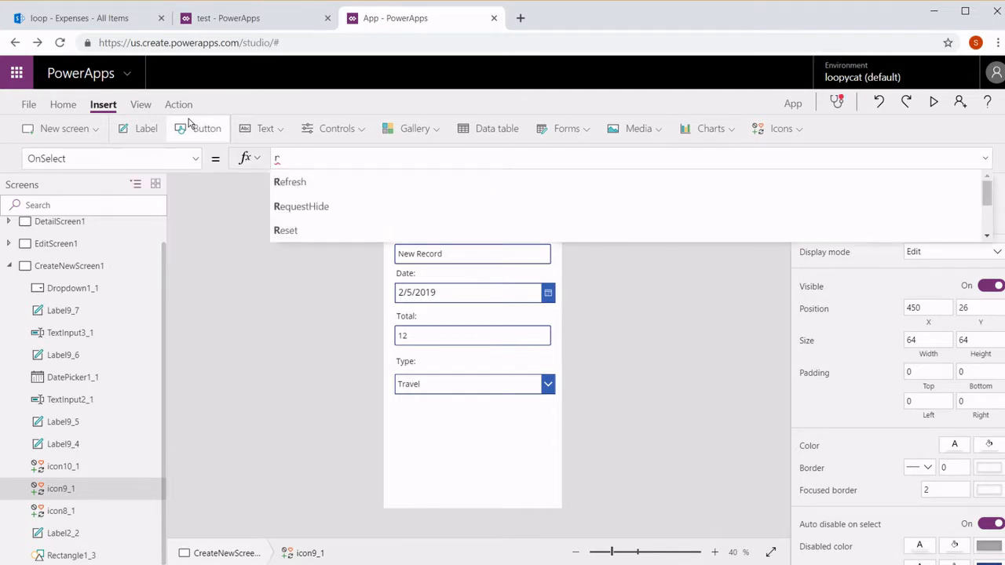
pyautogui.write('es')
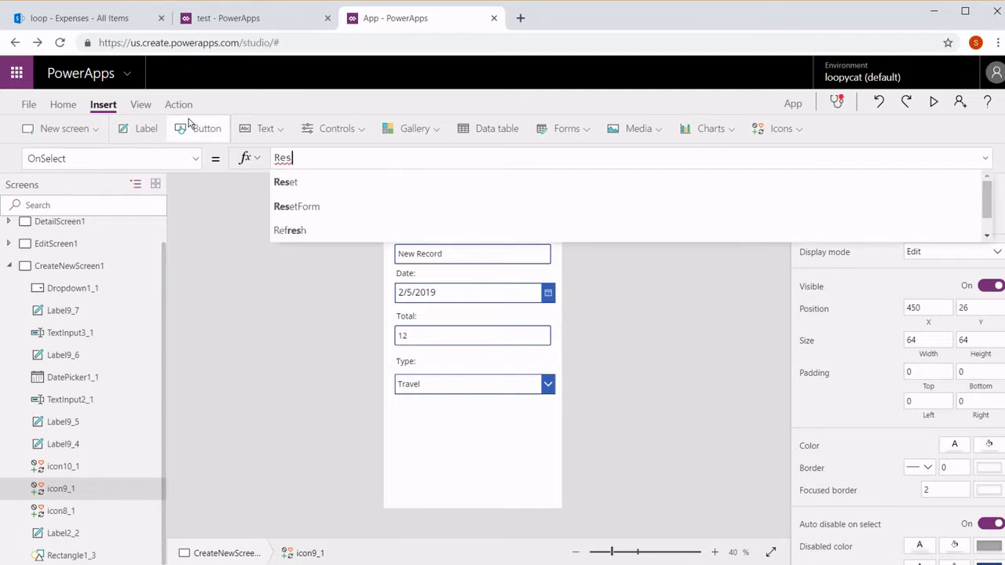
pyautogui.press('Down')
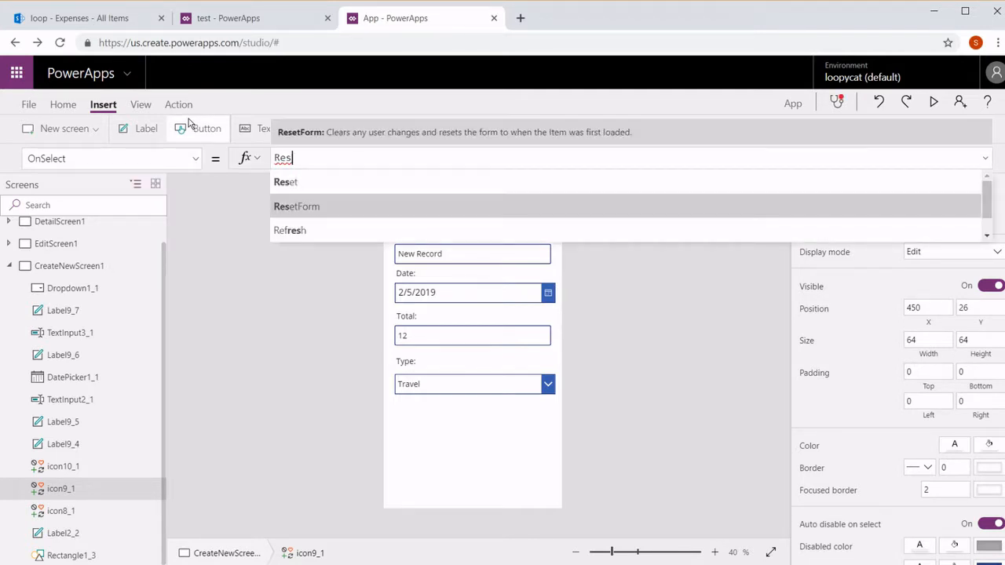
pyautogui.press('Up')
pyautogui.press('Tab')
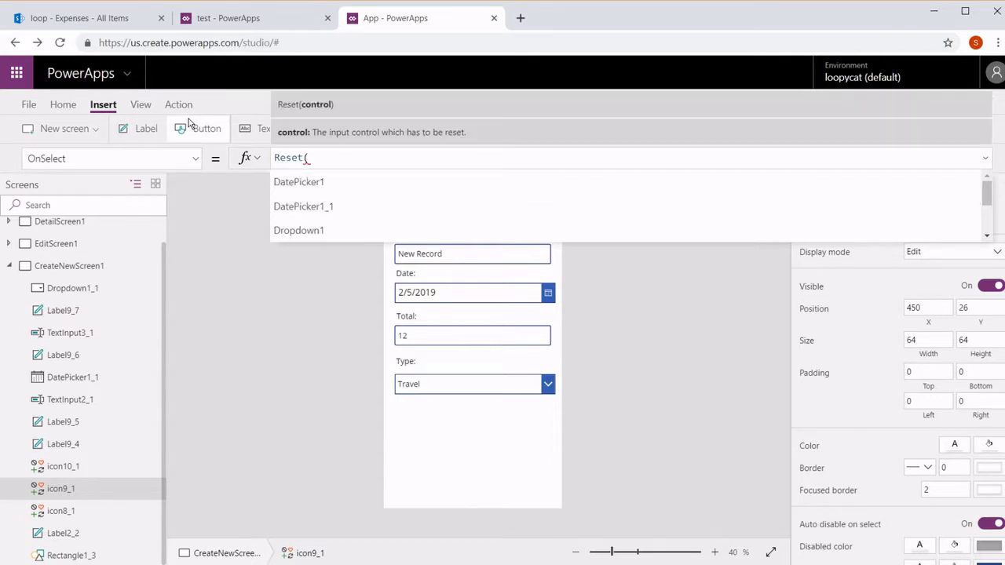
pyautogui.press('Down')
pyautogui.press('Tab')
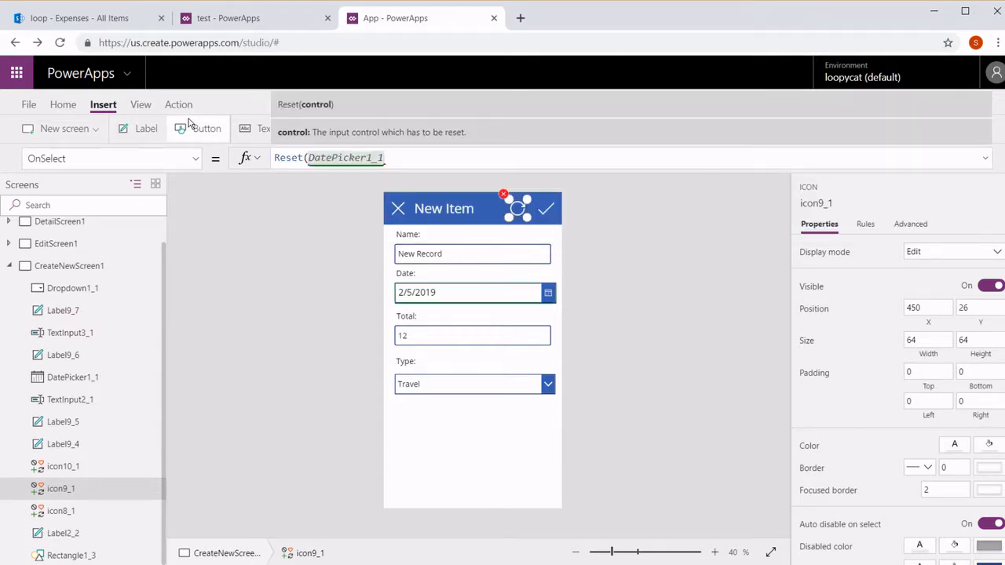
pyautogui.write(');')
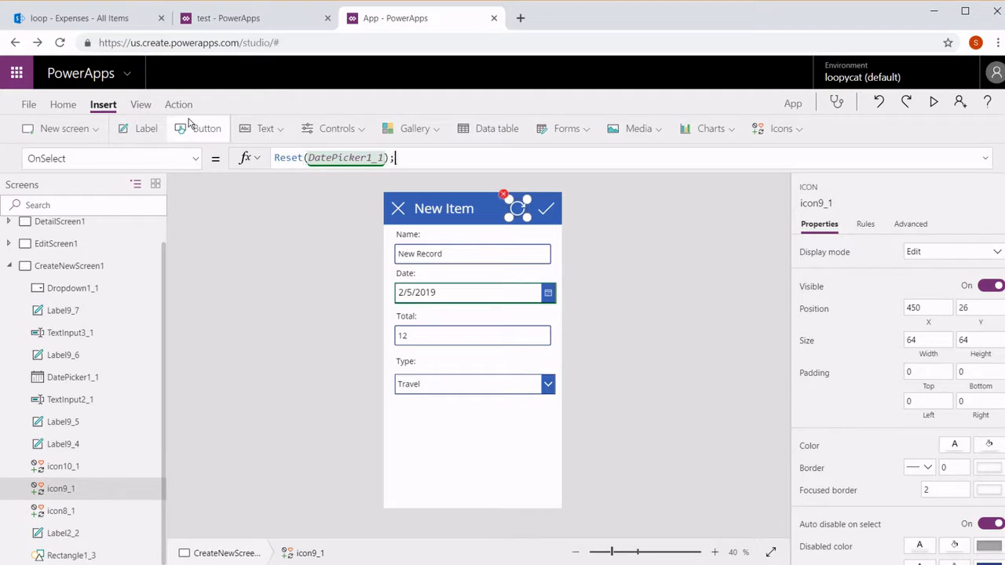
pyautogui.write('Res')
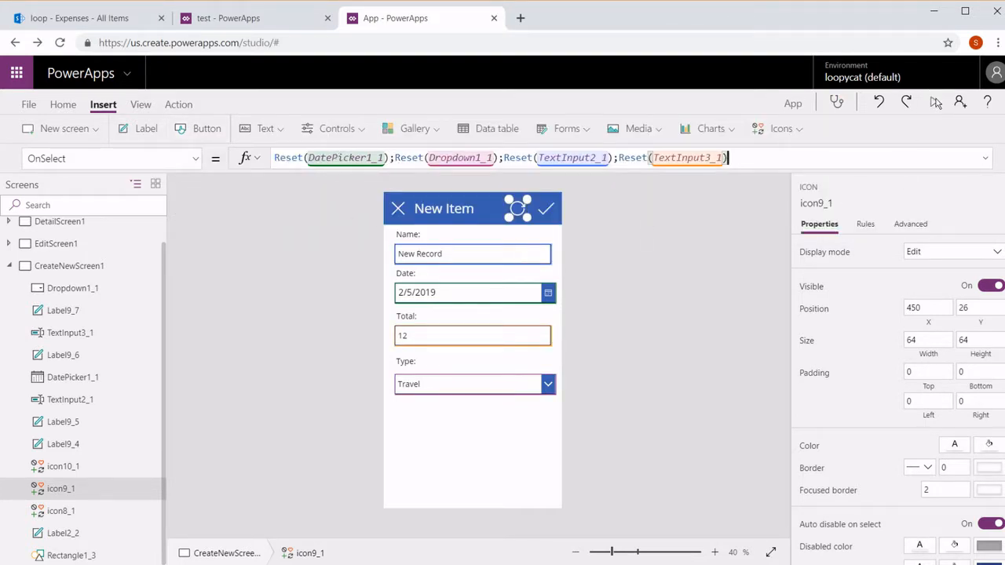
# Step: Preview the New Item screen, run the reload icon to reset the input fields, and return to the editor
pyautogui.click(934, 102)
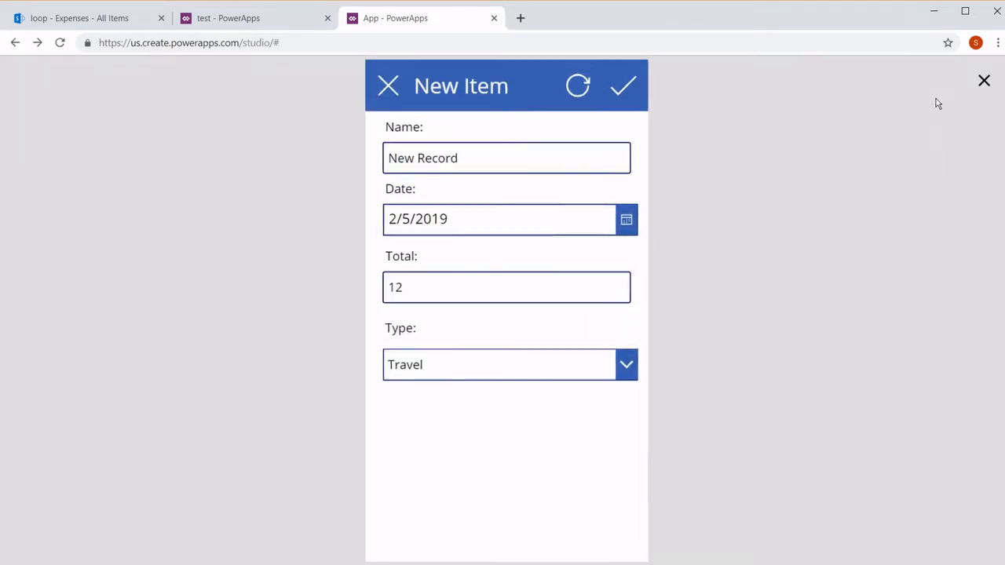
pyautogui.click(582, 90)
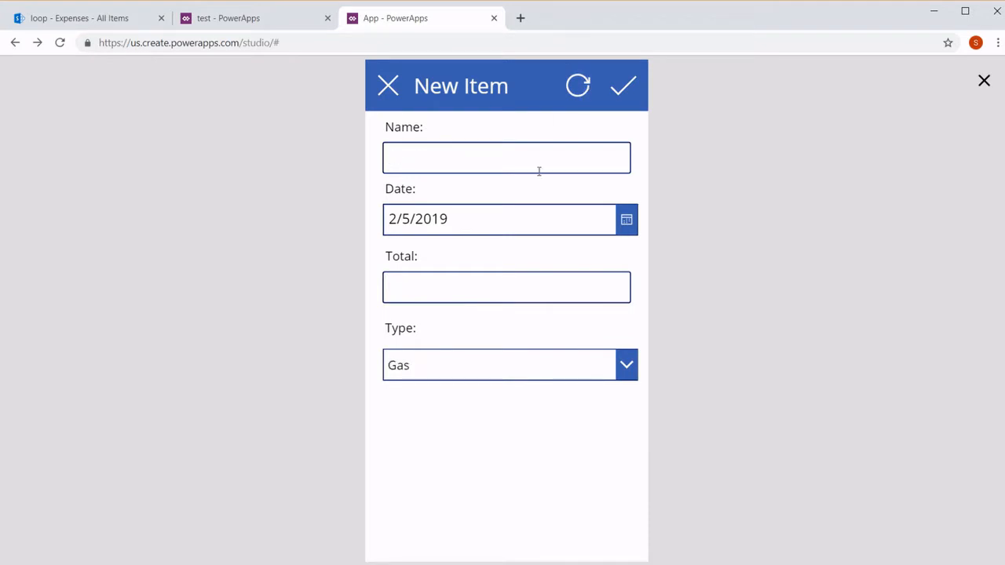
pyautogui.click(983, 83)
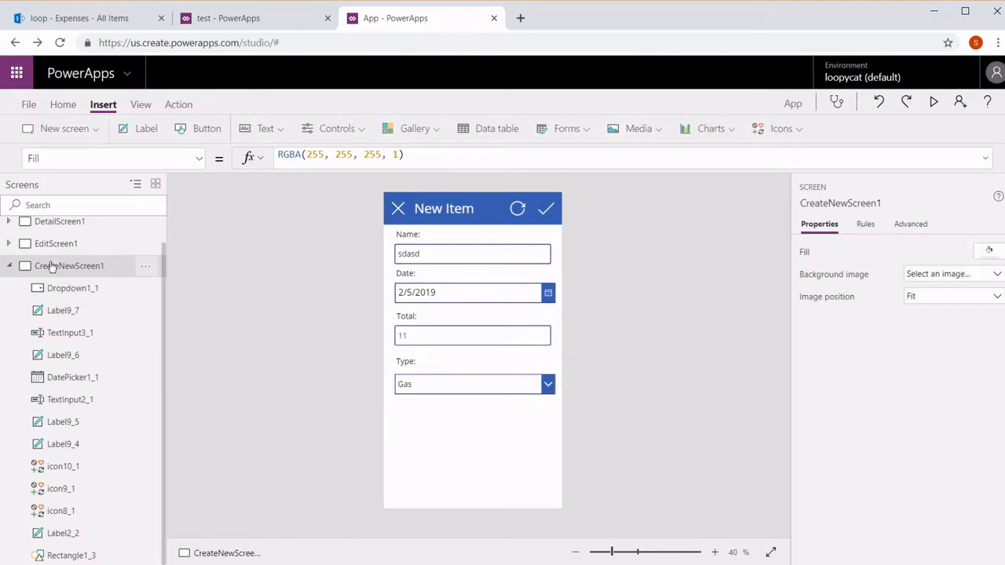
# Step: Open the OnVisible property formula of CreateNewScreen1 for editing
pyautogui.click(196, 159)
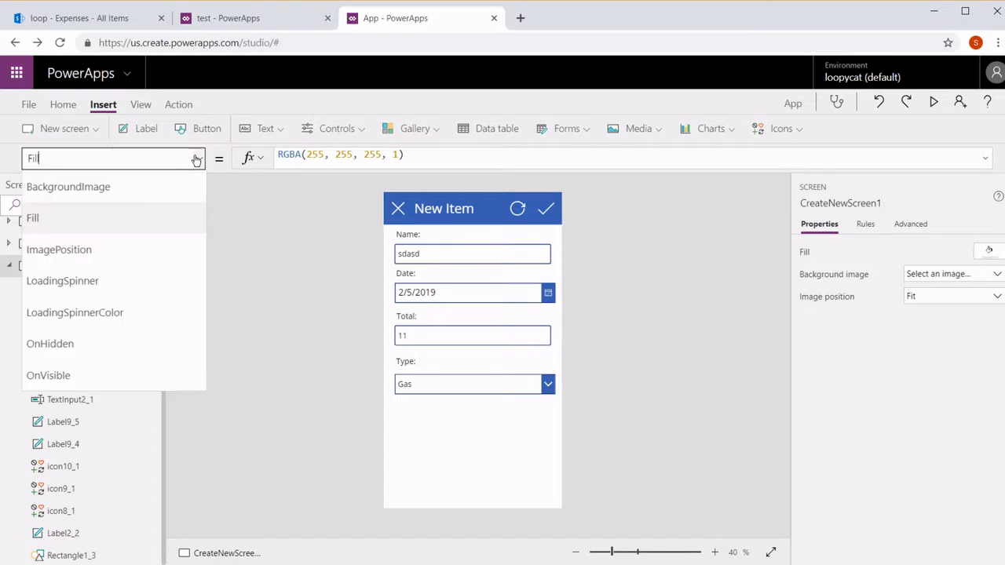
pyautogui.click(115, 372)
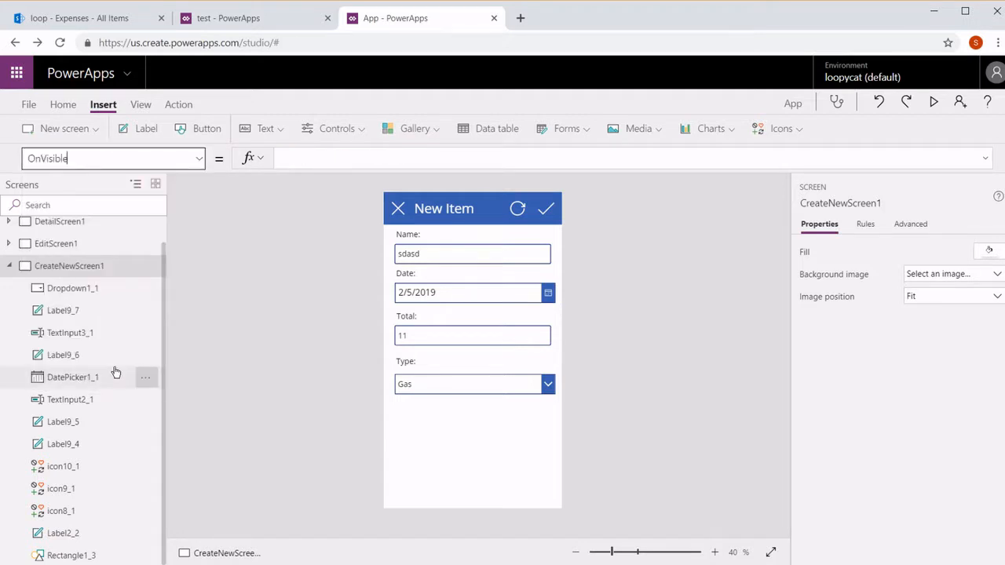
pyautogui.click(369, 152)
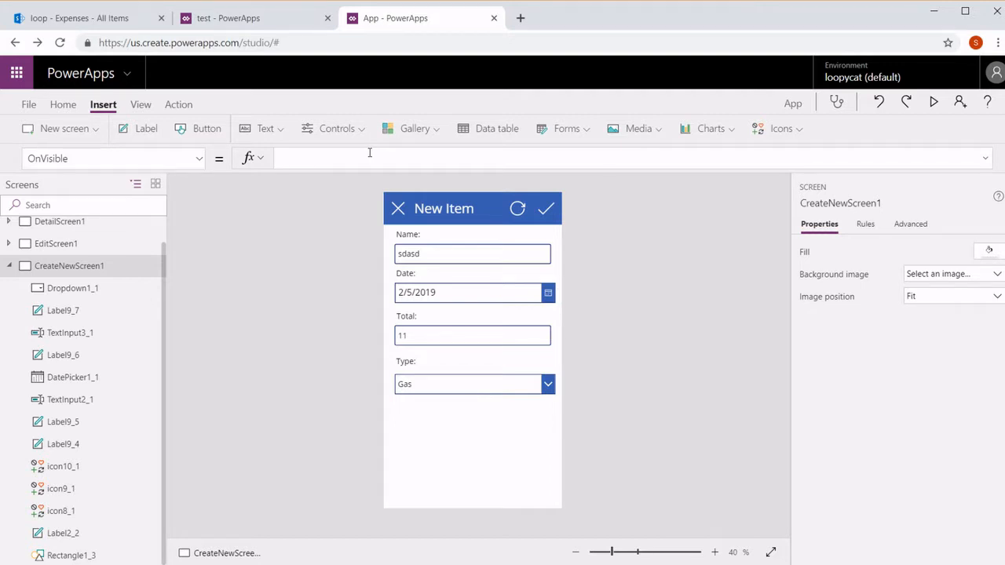
pyautogui.write('Res')
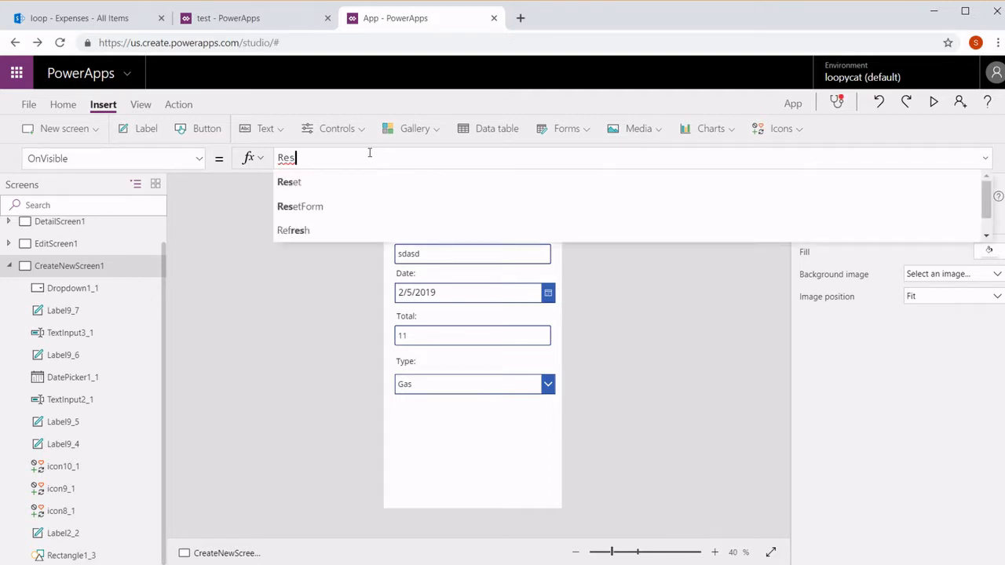
pyautogui.write('et(')
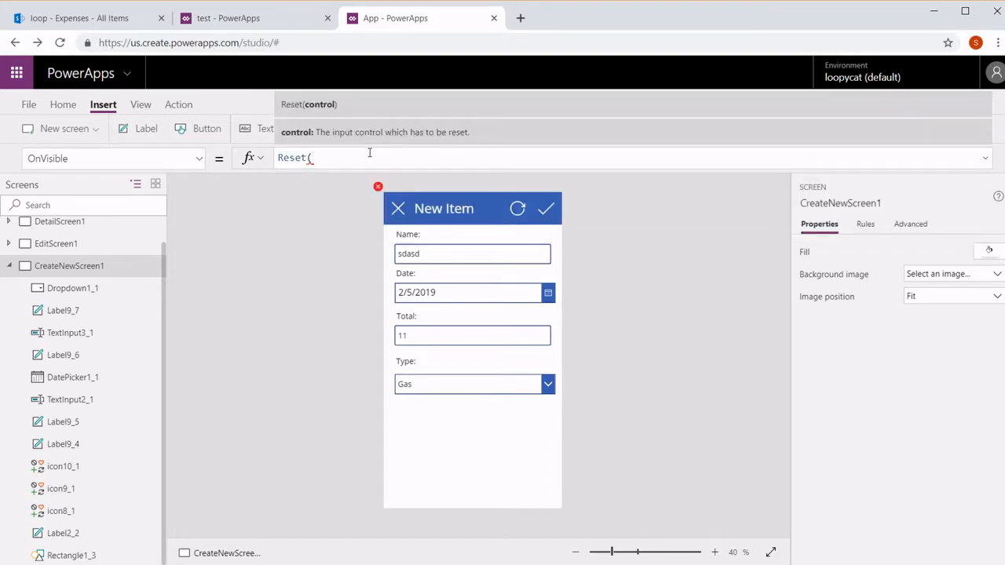
pyautogui.write('Da')
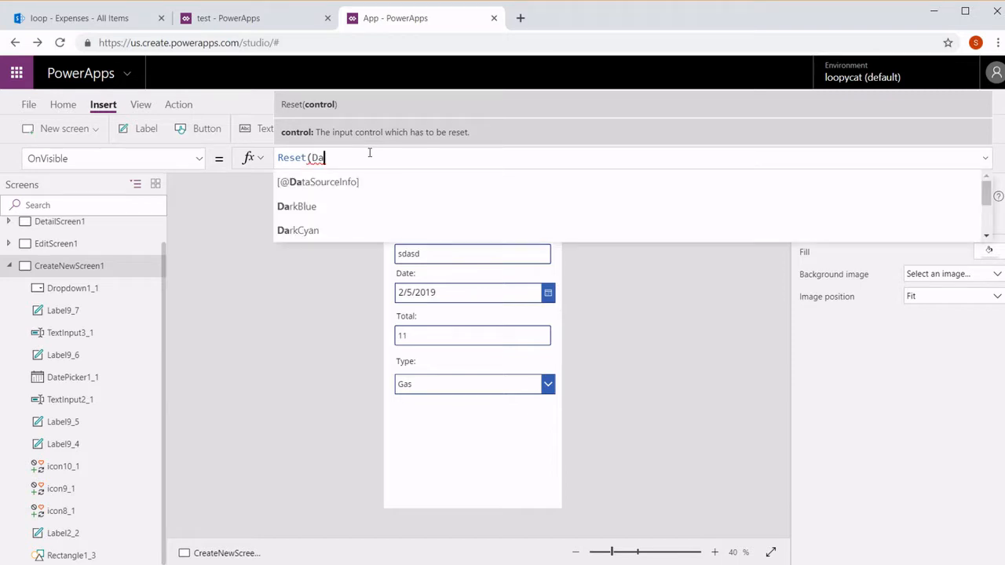
pyautogui.press('BackSpace')
pyautogui.press('BackSpace')
pyautogui.press('BackSpace')
pyautogui.press('BackSpace')
pyautogui.press('BackSpace')
pyautogui.press('BackSpace')
pyautogui.press('BackSpace')
pyautogui.press('BackSpace')
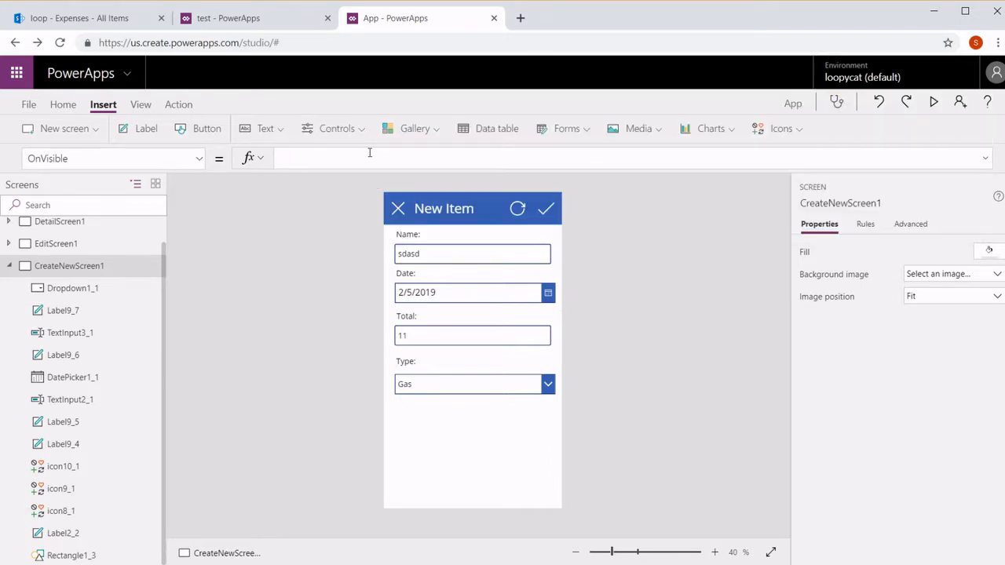
# Step: Copy the reload icon's Reset formula into the OnVisible property of CreateNewScreen1 and test it by visiting EditScreen1 and returning
pyautogui.click(514, 218)
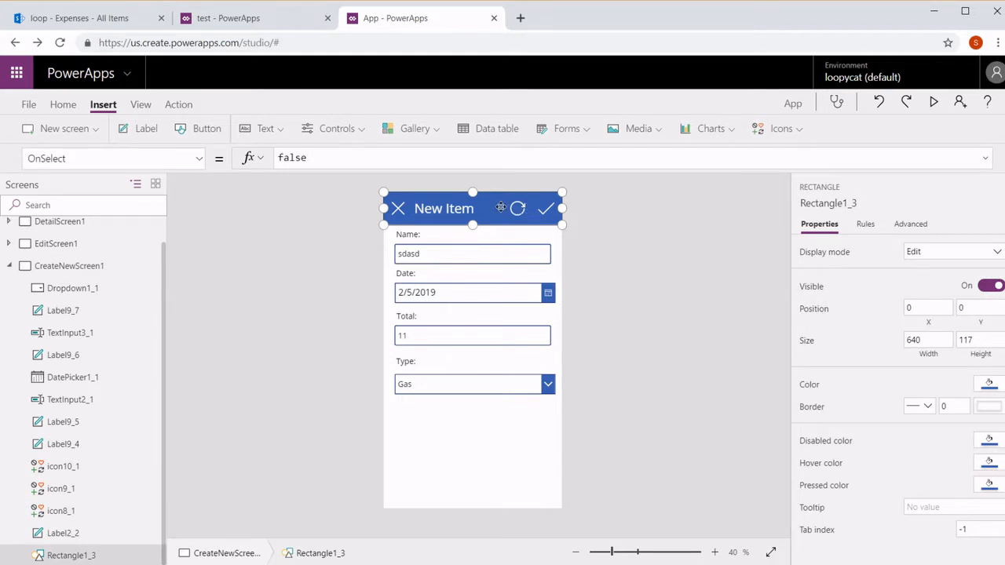
pyautogui.click(540, 179)
pyautogui.click(518, 212)
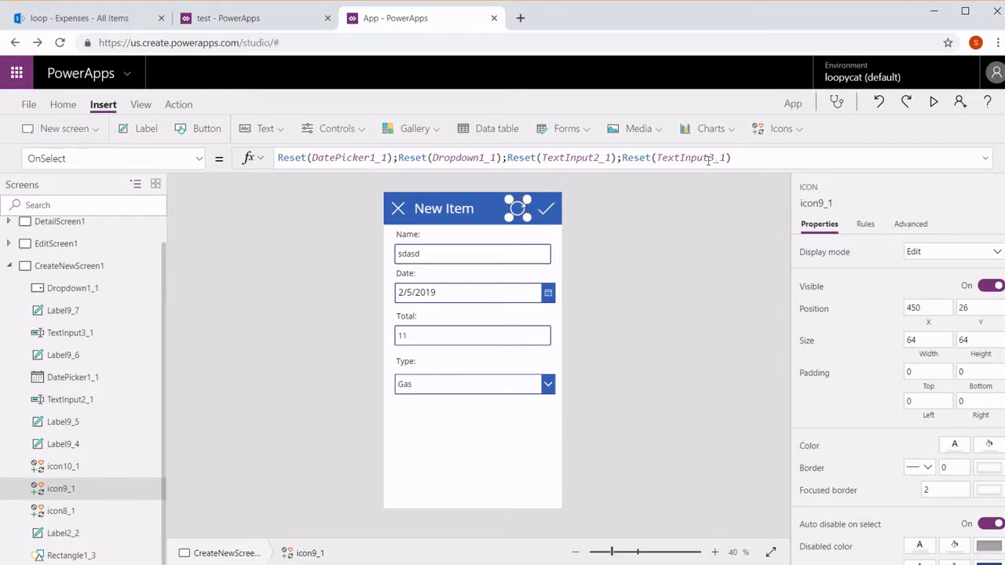
pyautogui.click(745, 159)
pyautogui.hotkey('ctrl', 'a')
pyautogui.hotkey('ctrl', 'c')
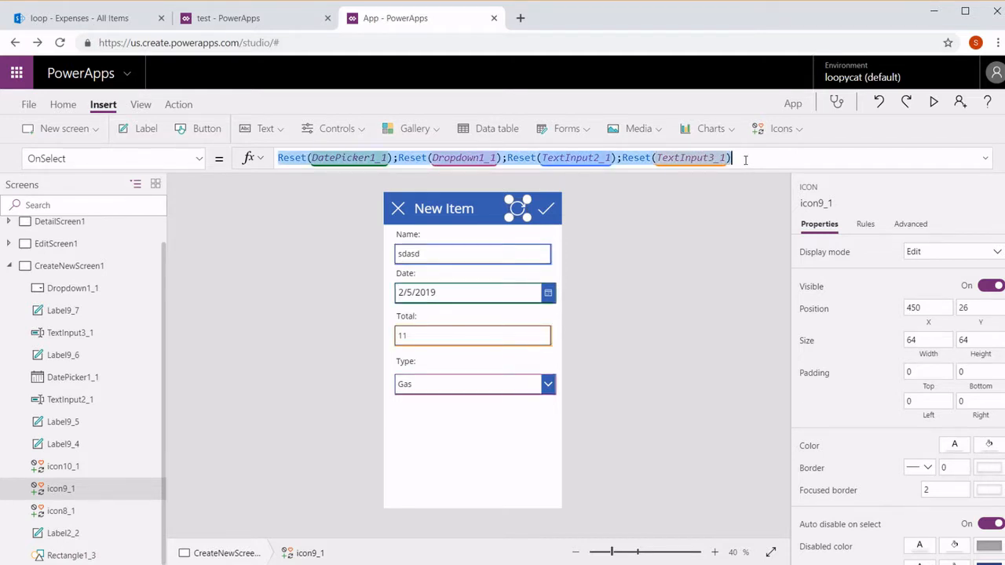
pyautogui.click(82, 265)
pyautogui.click(311, 163)
pyautogui.hotkey('ctrl', 'v')
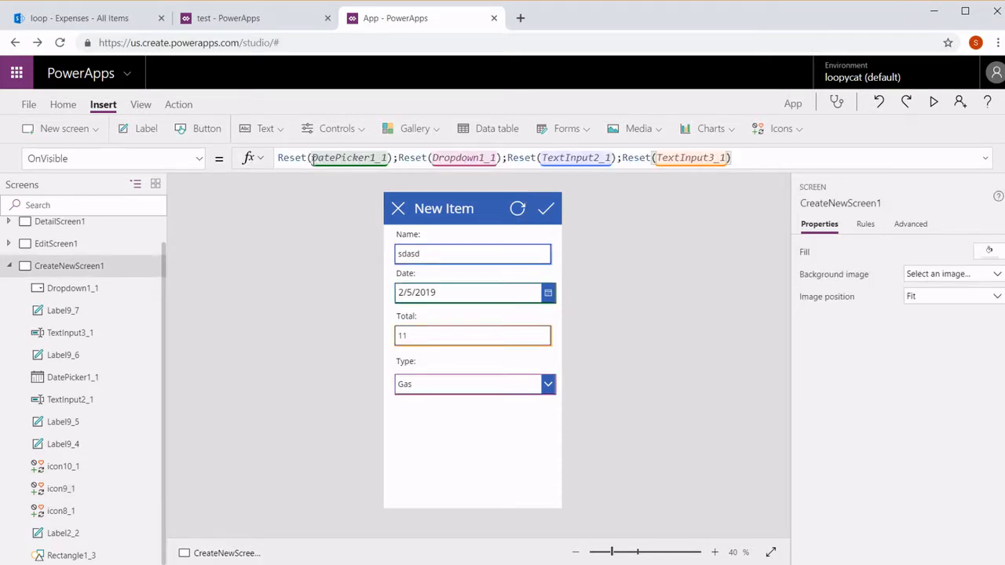
pyautogui.click(47, 247)
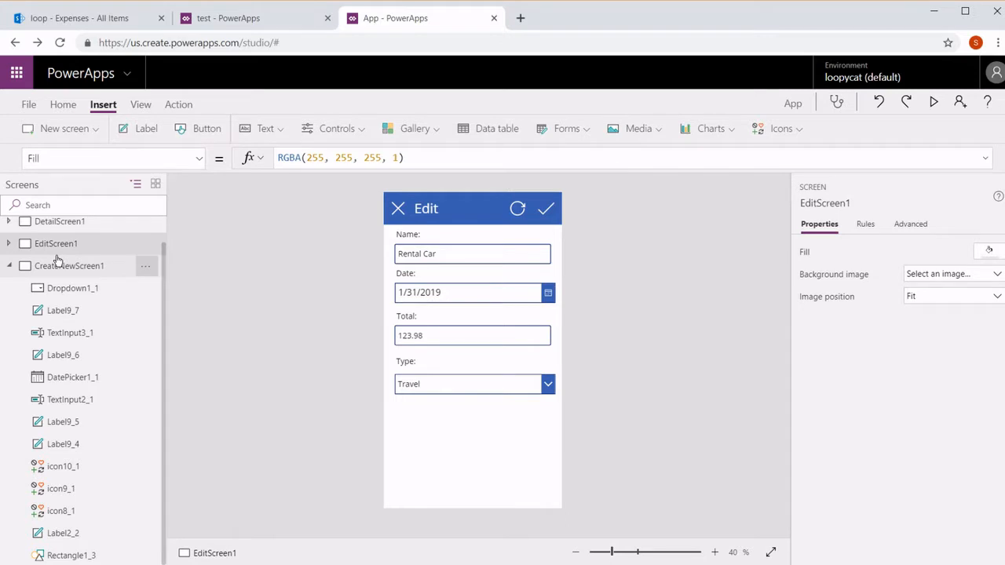
pyautogui.click(56, 262)
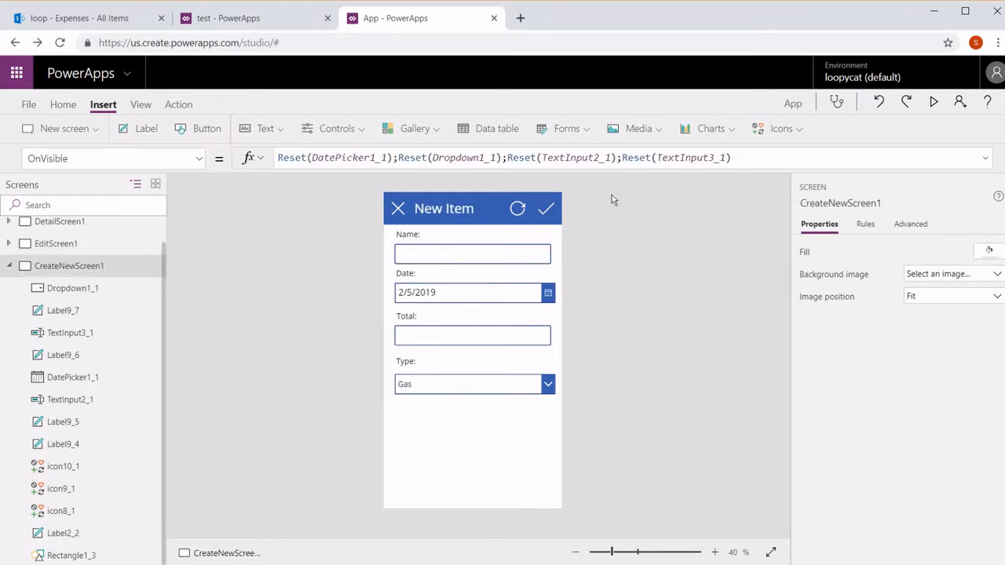
# Step: Replace the OnVisible formula of CreateNewScreen1 with Select(icon9_1)
pyautogui.click(755, 160)
pyautogui.hotkey('ctrl', 'a')
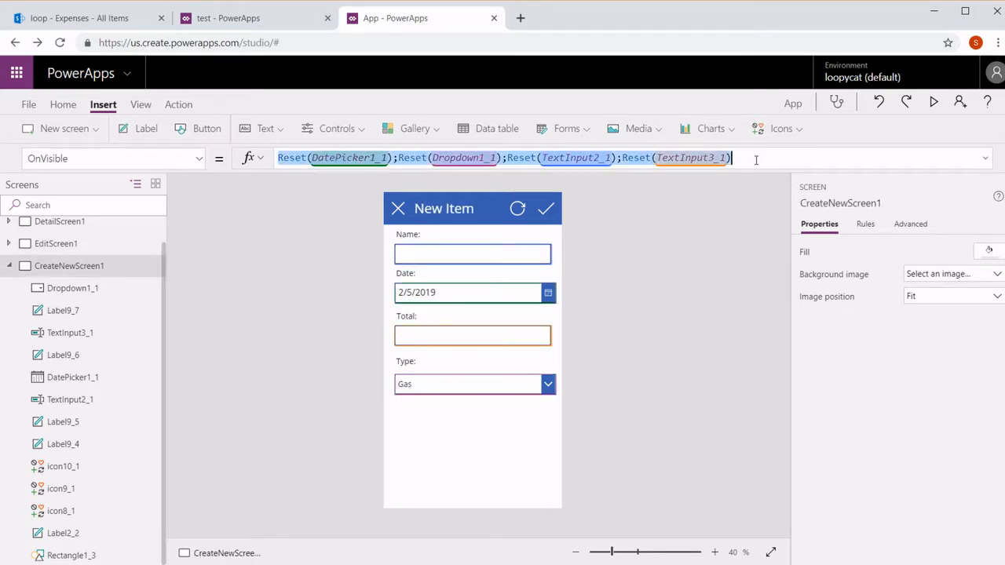
pyautogui.press('Delete')
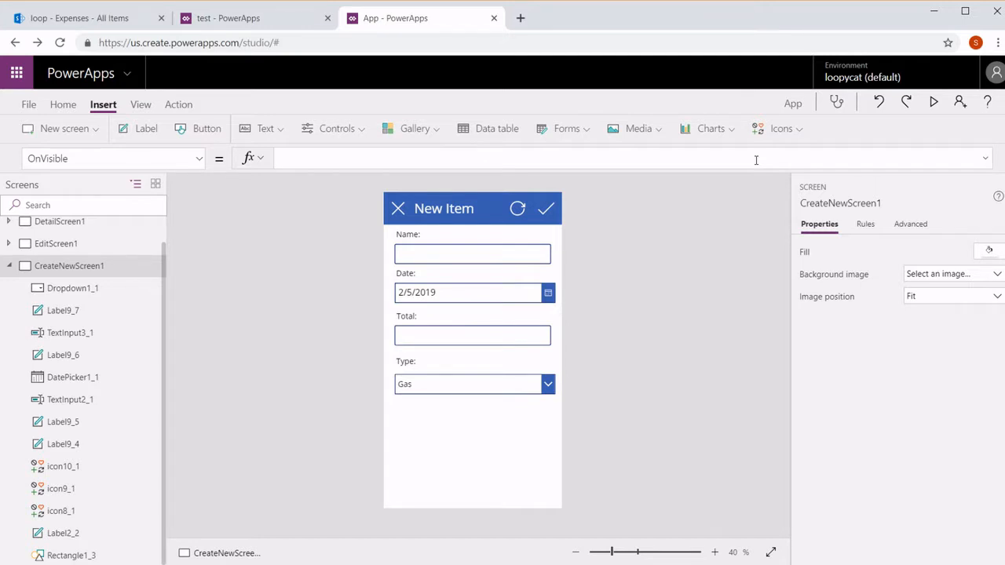
pyautogui.write('Se')
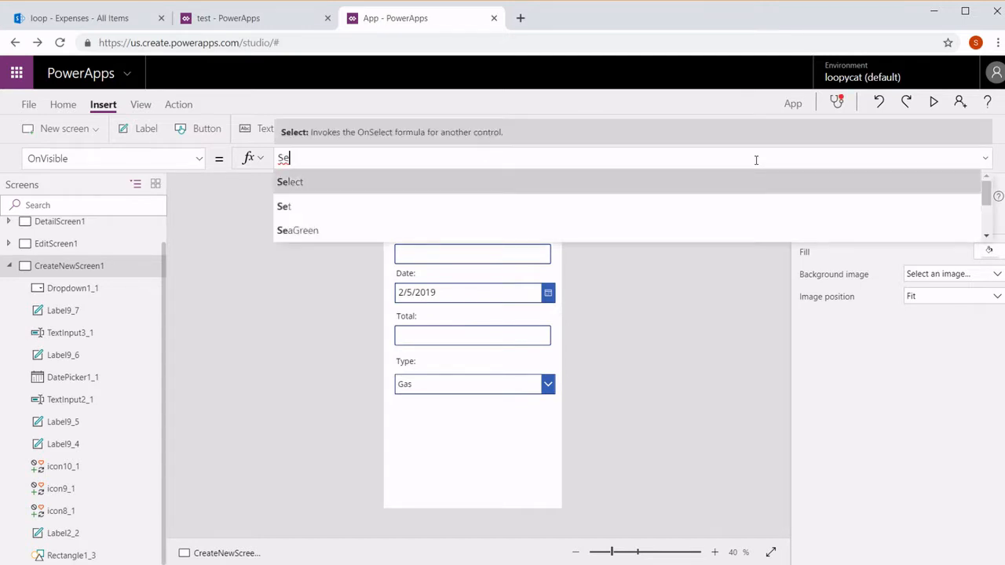
pyautogui.press('Tab')
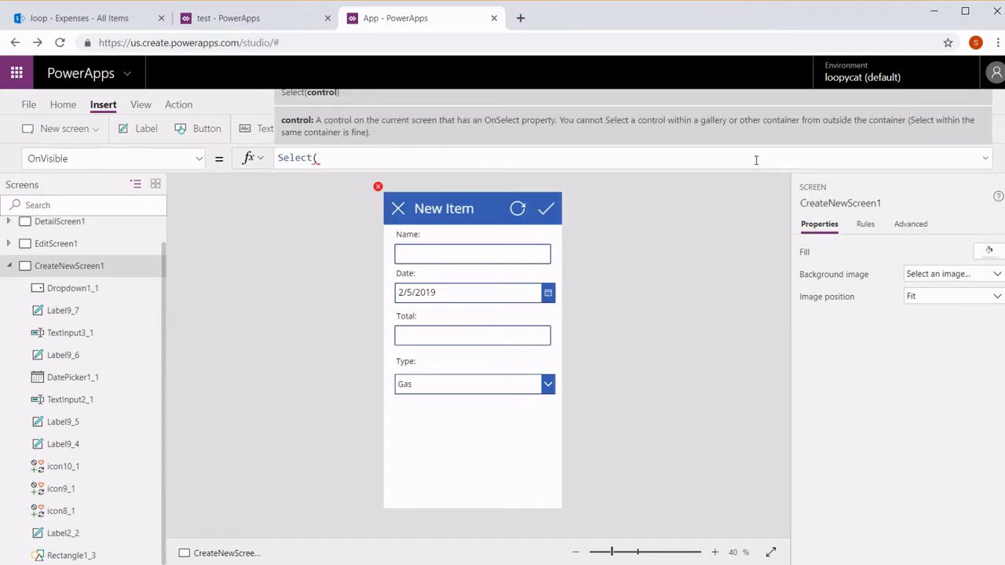
pyautogui.write('I')
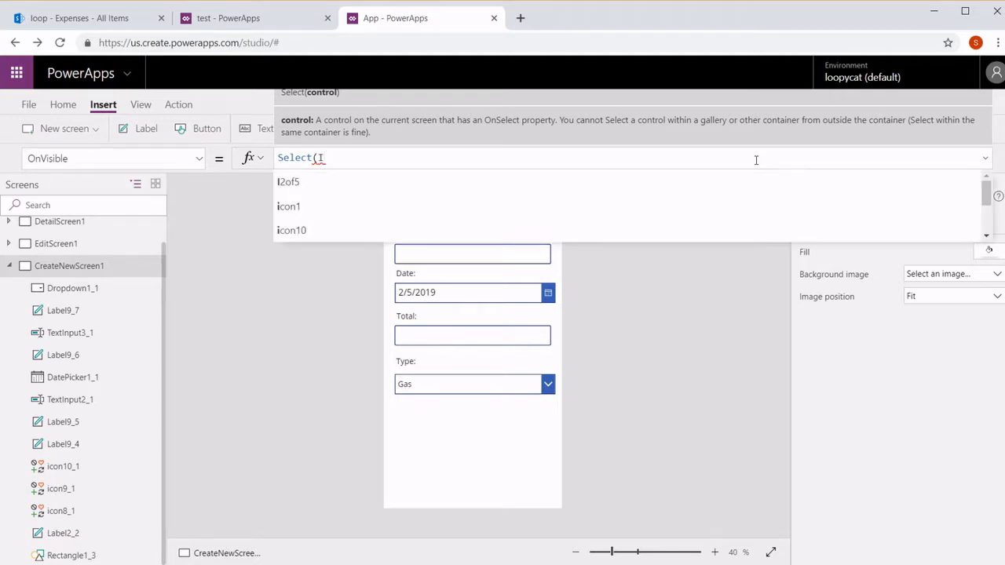
pyautogui.press('BackSpace')
pyautogui.write('icon')
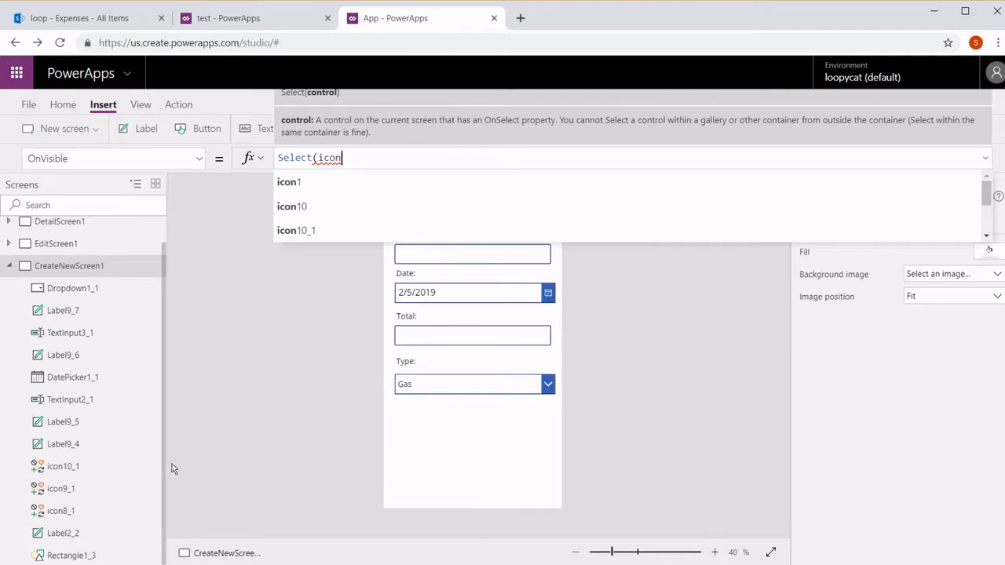
pyautogui.click(118, 479)
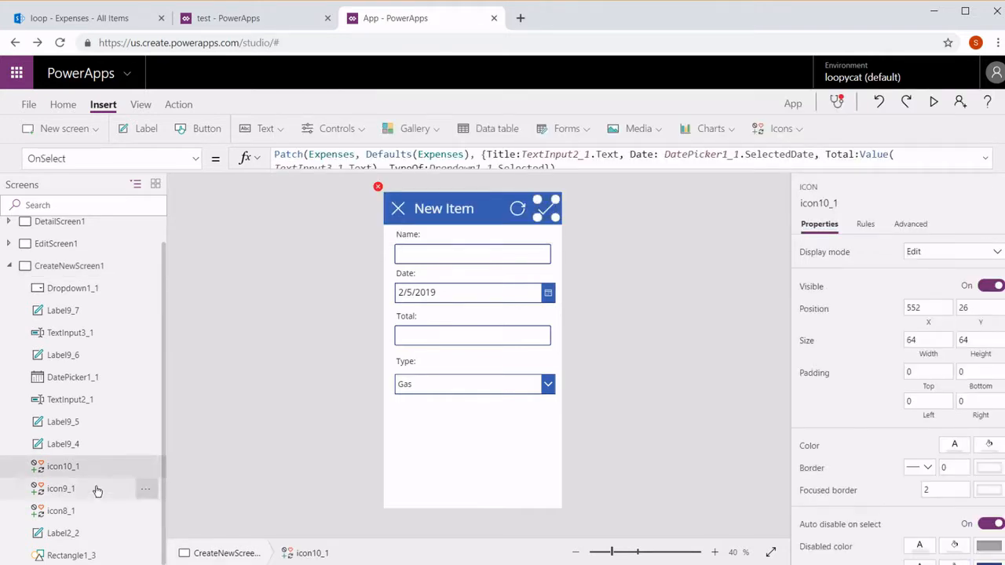
pyautogui.click(96, 491)
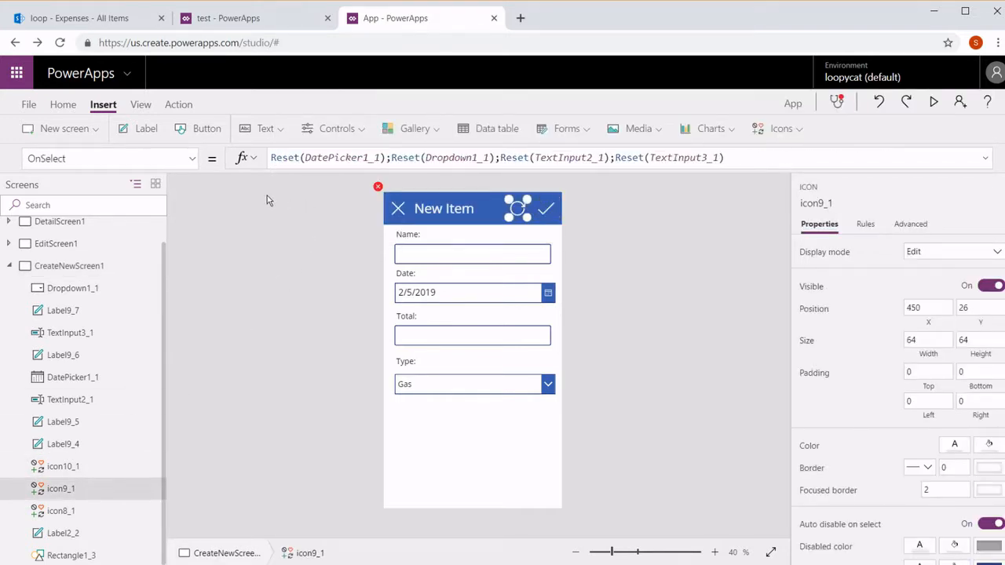
pyautogui.click(94, 271)
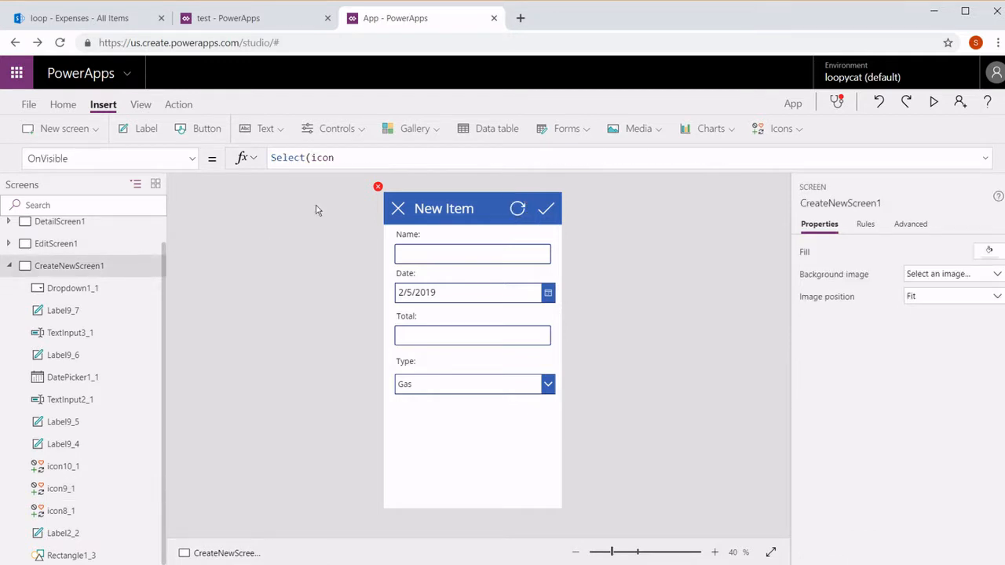
pyautogui.click(365, 159)
pyautogui.write('Select(icon9')
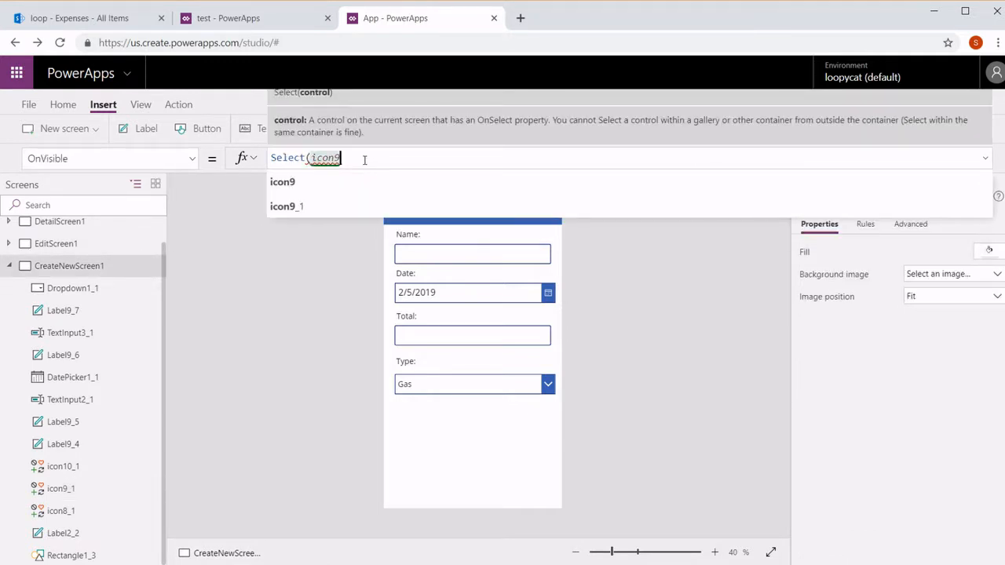
pyautogui.write('_1)')
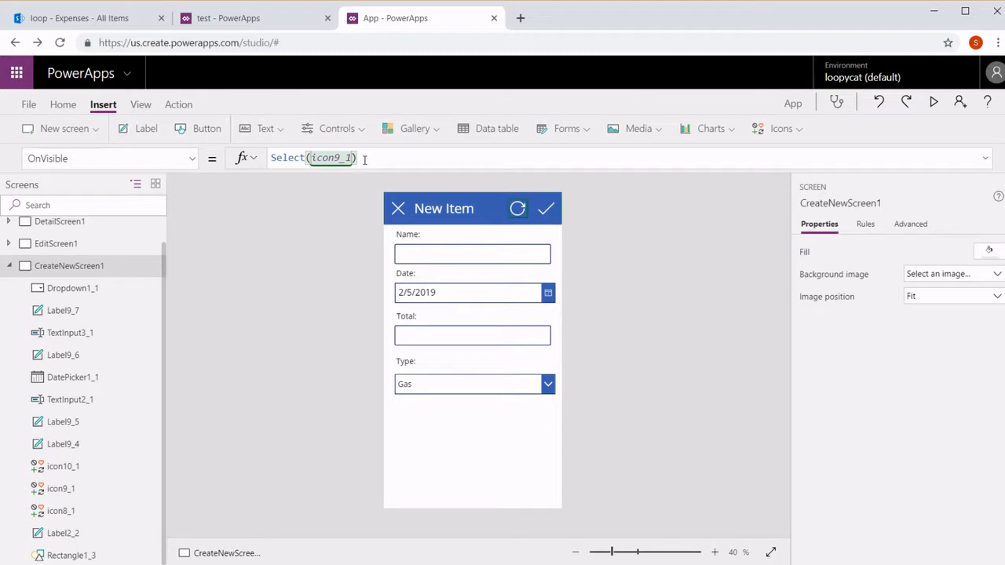
# Step: Test the OnVisible reset by previewing with Name asad and Total 13123, closing the preview, and switching to EditScreen1 and back
pyautogui.click(933, 101)
pyautogui.click(560, 158)
pyautogui.write('asad')
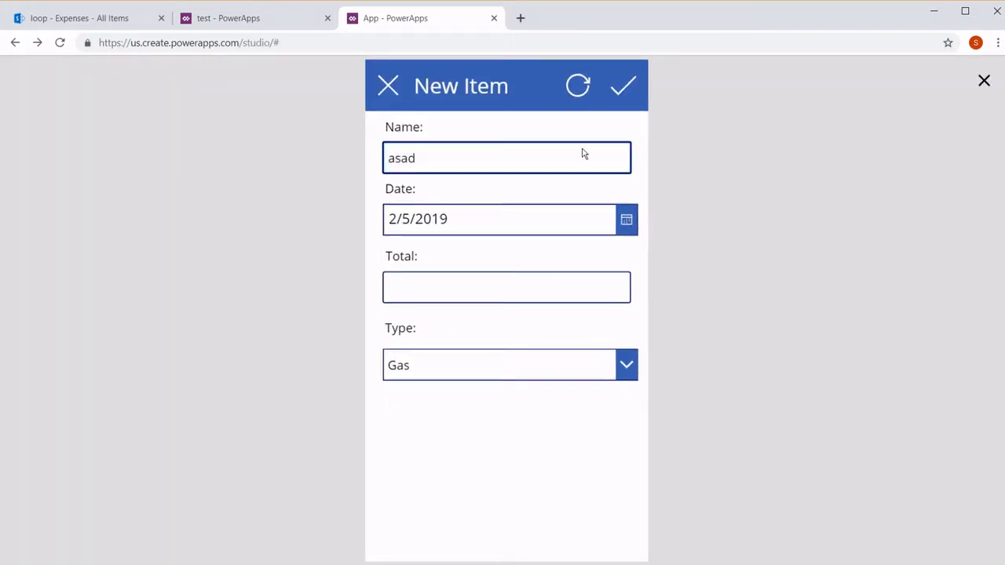
pyautogui.click(554, 289)
pyautogui.write('13123')
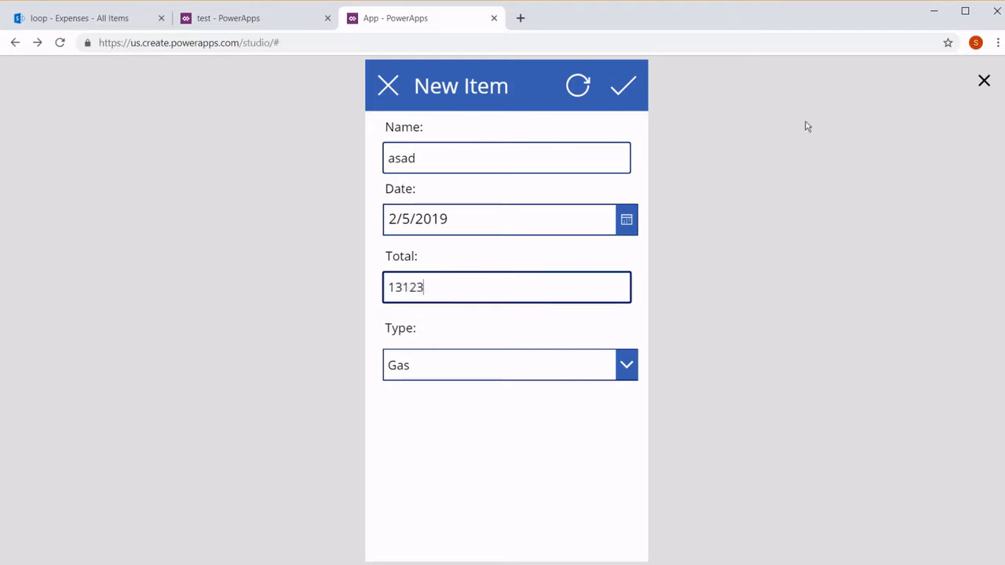
pyautogui.click(983, 80)
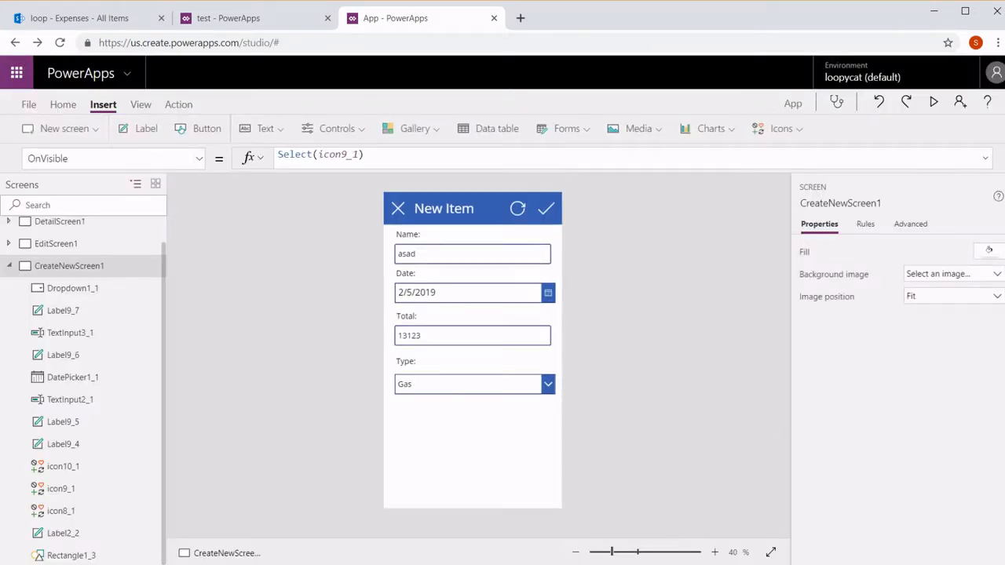
pyautogui.click(54, 248)
pyautogui.click(57, 267)
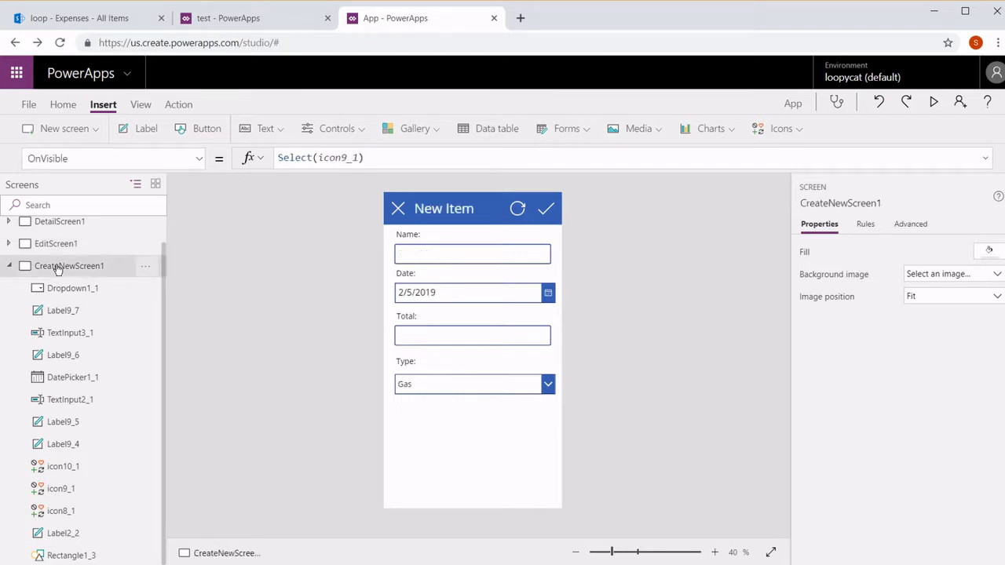
# Step: Inspect the OnSelect formulas of the reload icons on the New Item screen and on EditScreen1
pyautogui.click(517, 210)
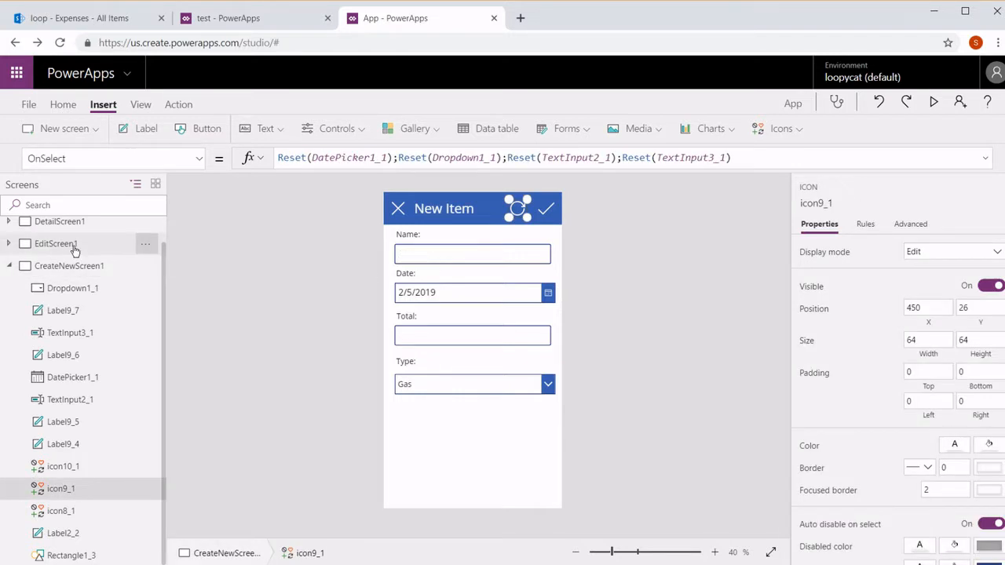
pyautogui.click(57, 244)
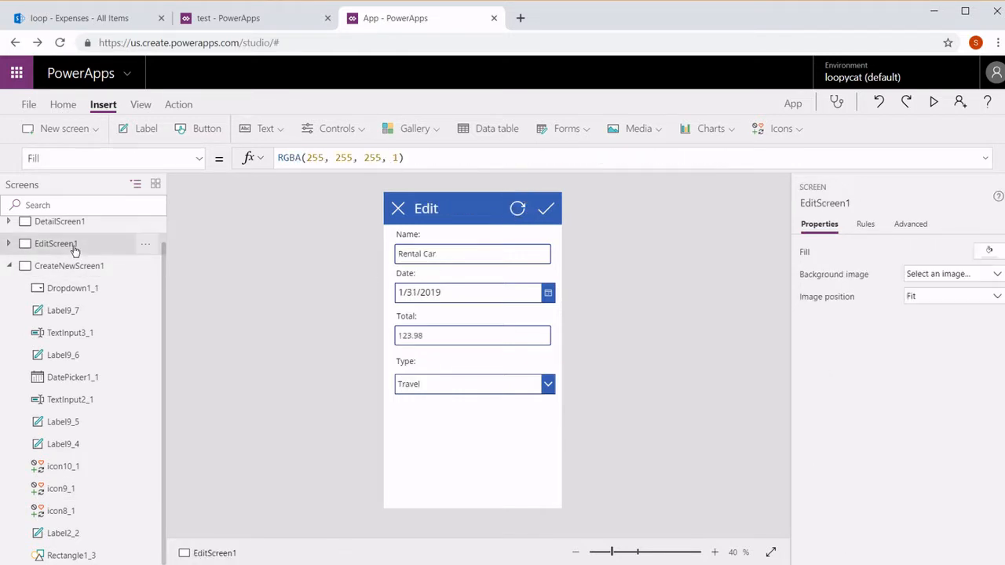
pyautogui.click(517, 208)
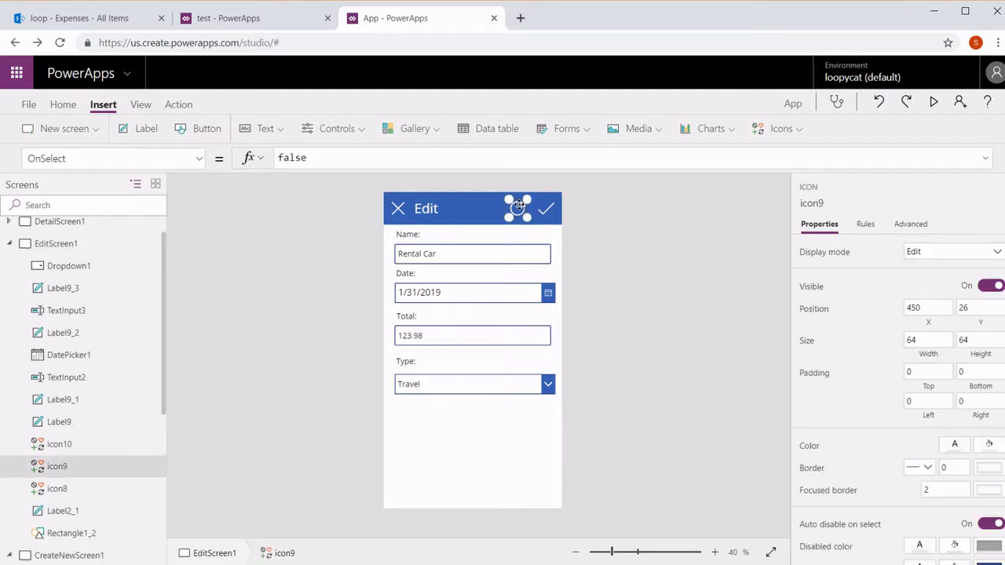
# Step: Set the OnSelect formula of the X cancel icon on EditScreen1 to Back()
pyautogui.click(398, 208)
pyautogui.press('BackSpace')
pyautogui.press('BackSpace')
pyautogui.press('BackSpace')
pyautogui.press('BackSpace')
pyautogui.press('BackSpace')
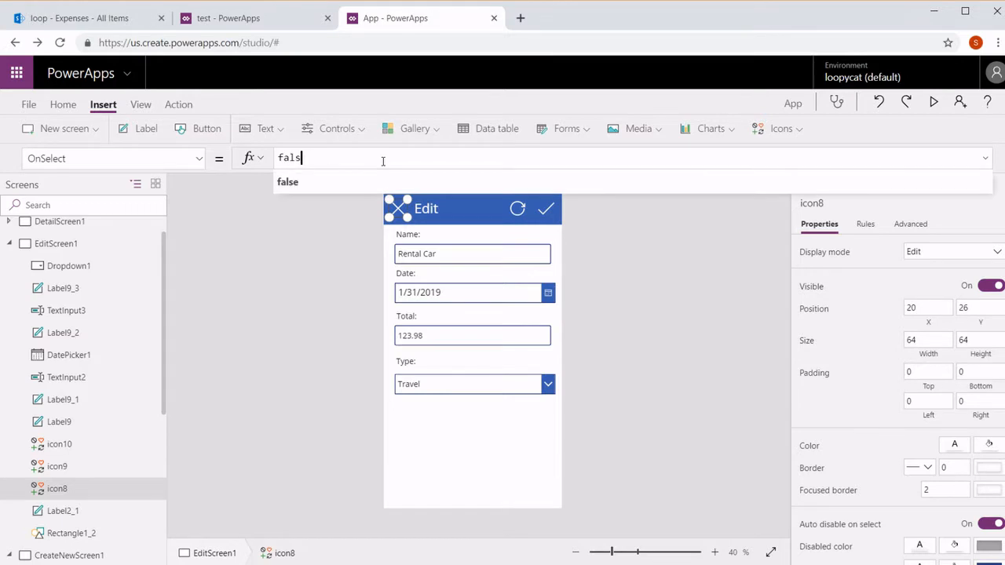
pyautogui.write('ba')
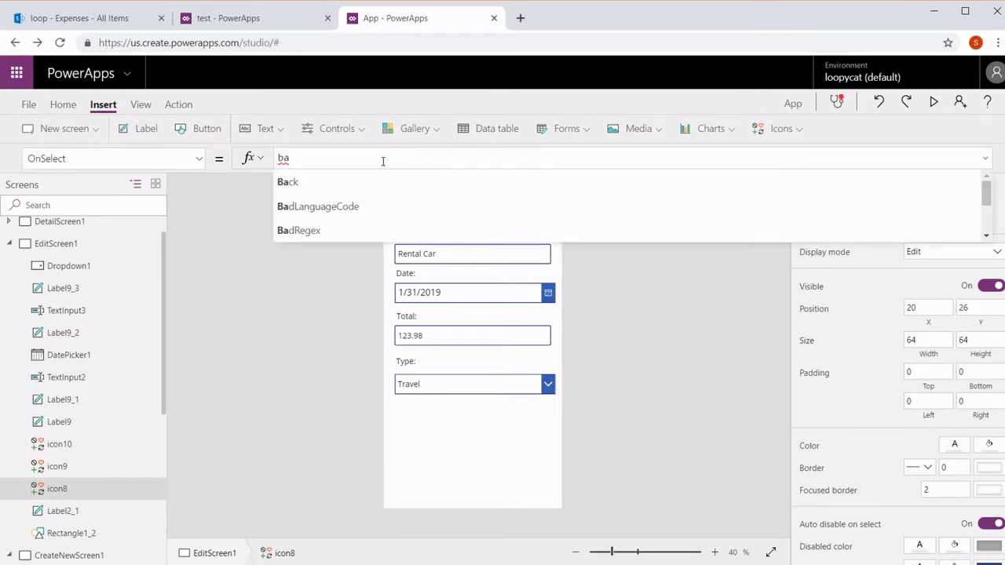
pyautogui.press('Tab')
pyautogui.write(')')
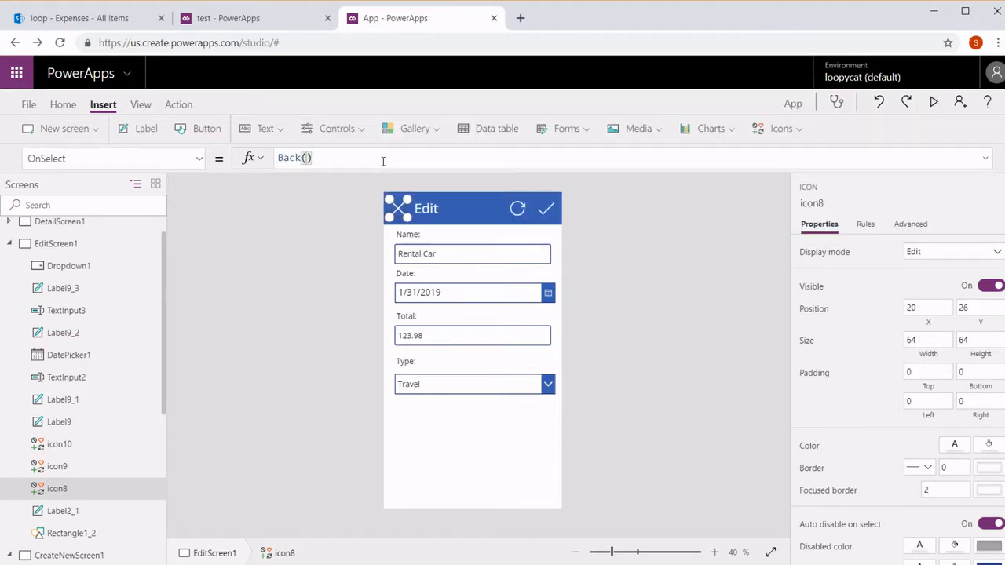
# Step: Set the OnSelect formula of the pencil icon on DetailScreen1 to Navigate(EditScreen1)
pyautogui.click(73, 224)
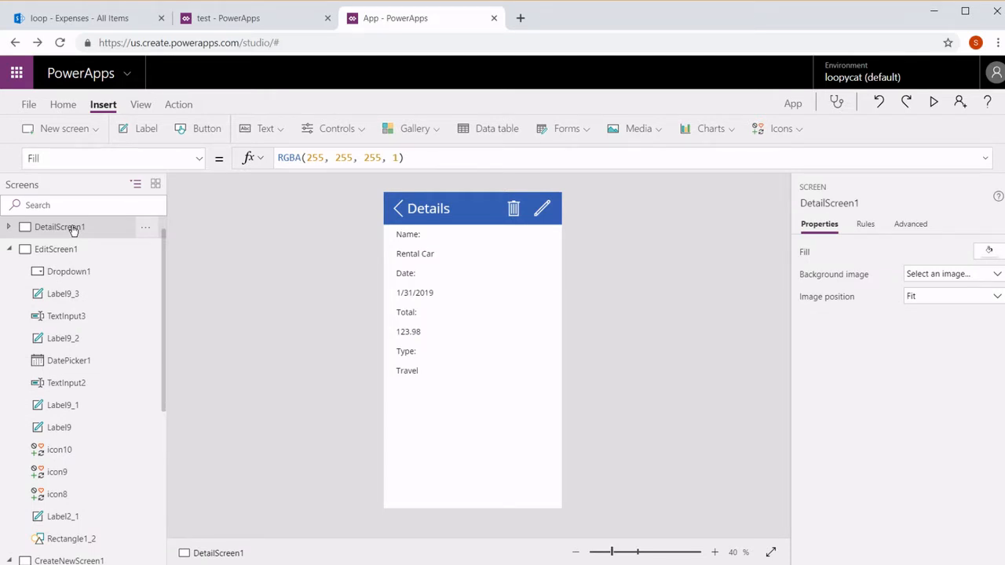
pyautogui.click(541, 208)
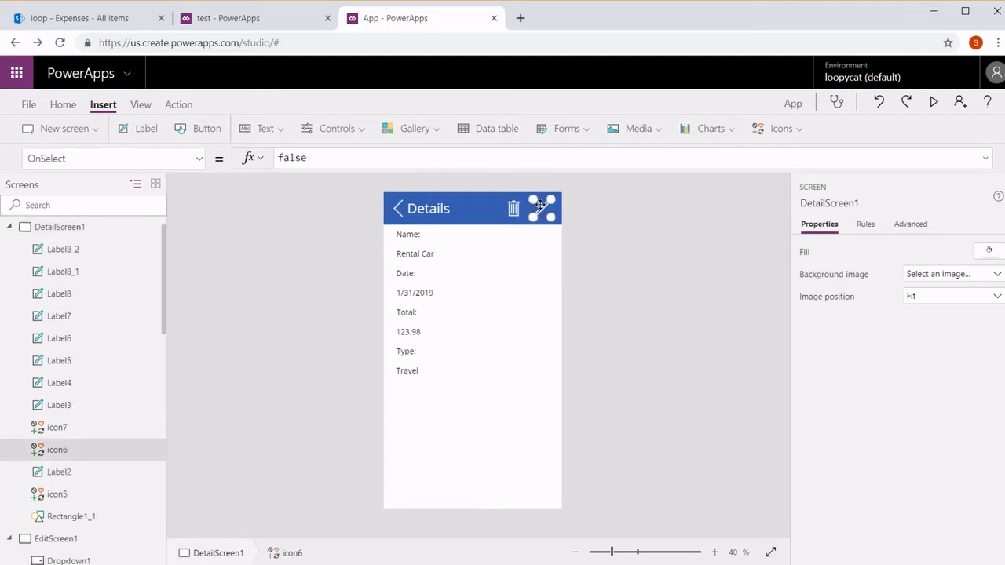
pyautogui.moveTo(388, 161); pyautogui.dragTo(164, 167)
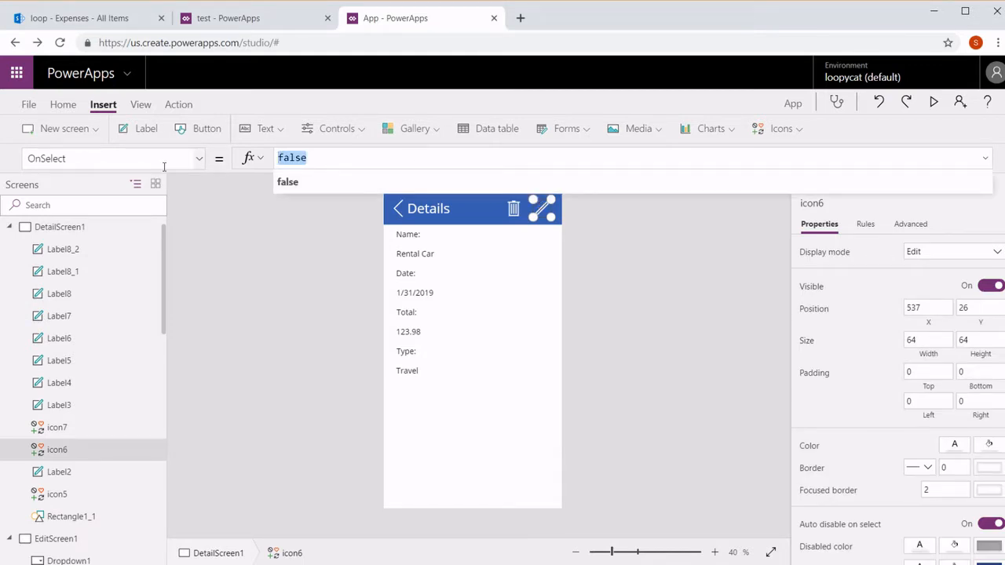
pyautogui.write('Nav')
pyautogui.press('Tab')
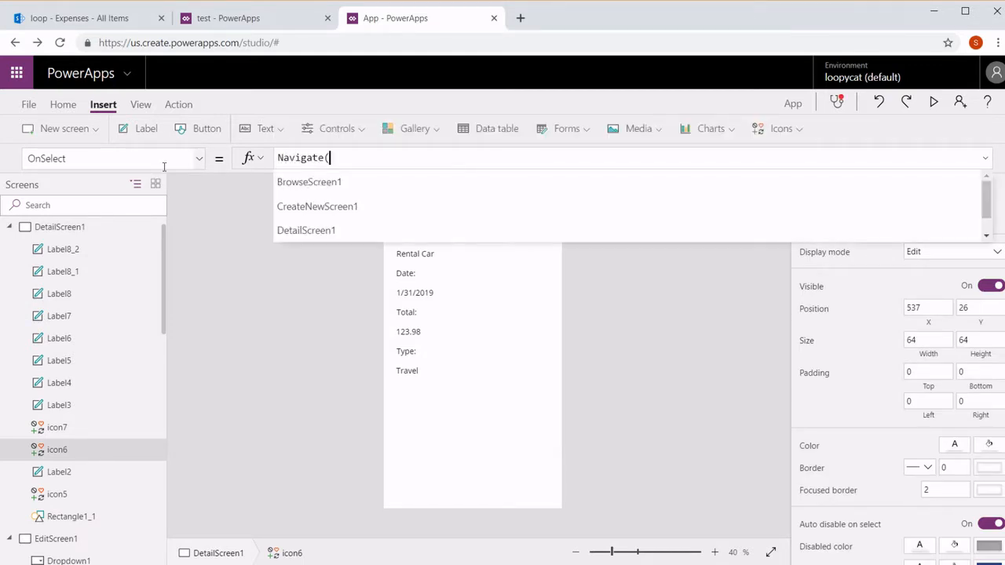
pyautogui.press('Down')
pyautogui.press('Down')
pyautogui.press('Down')
pyautogui.press('Down')
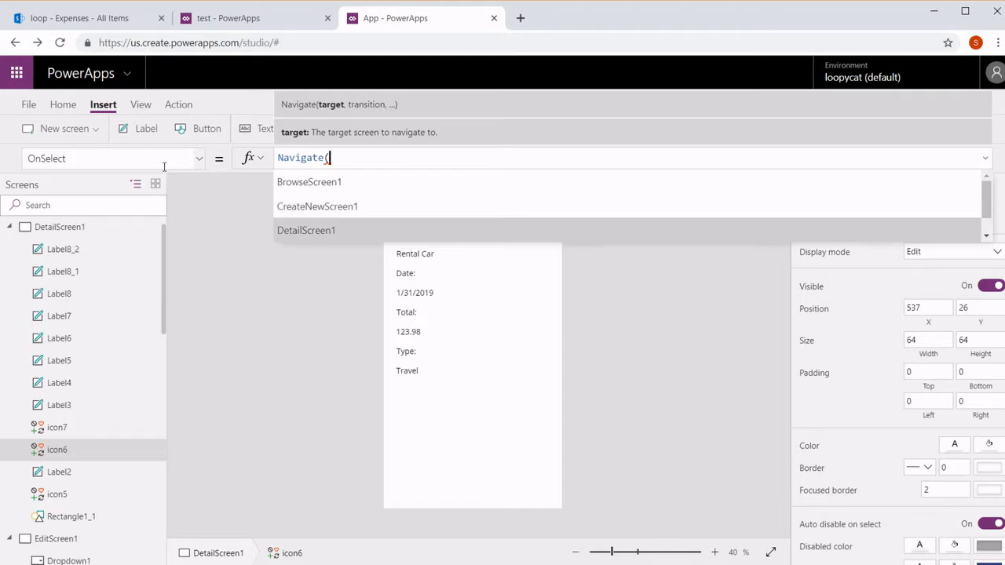
pyautogui.press('Tab')
pyautogui.write(')')
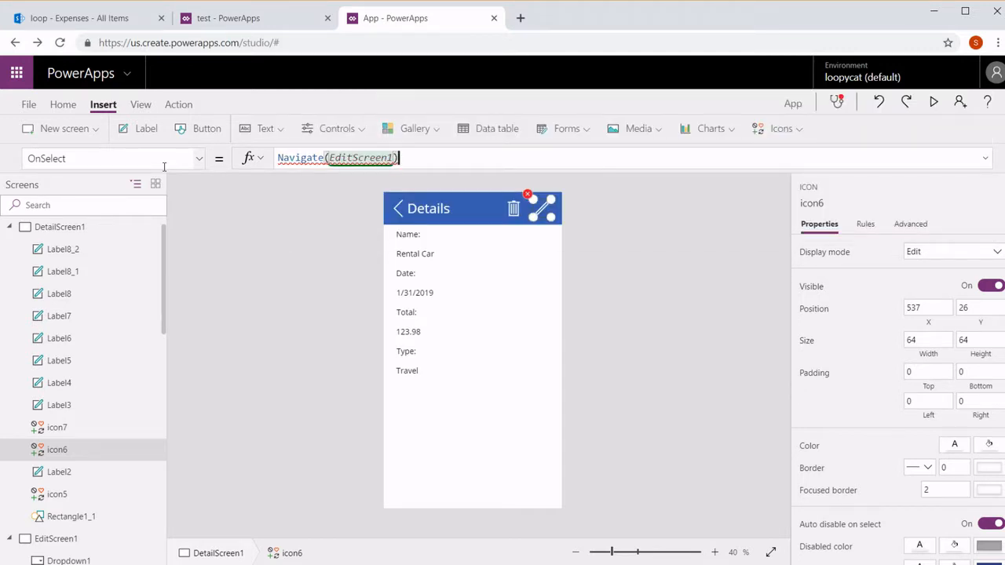
# Step: Add the None screen transition as the second argument of the pencil icon's Navigate formula
pyautogui.press('Left')
pyautogui.write(',')
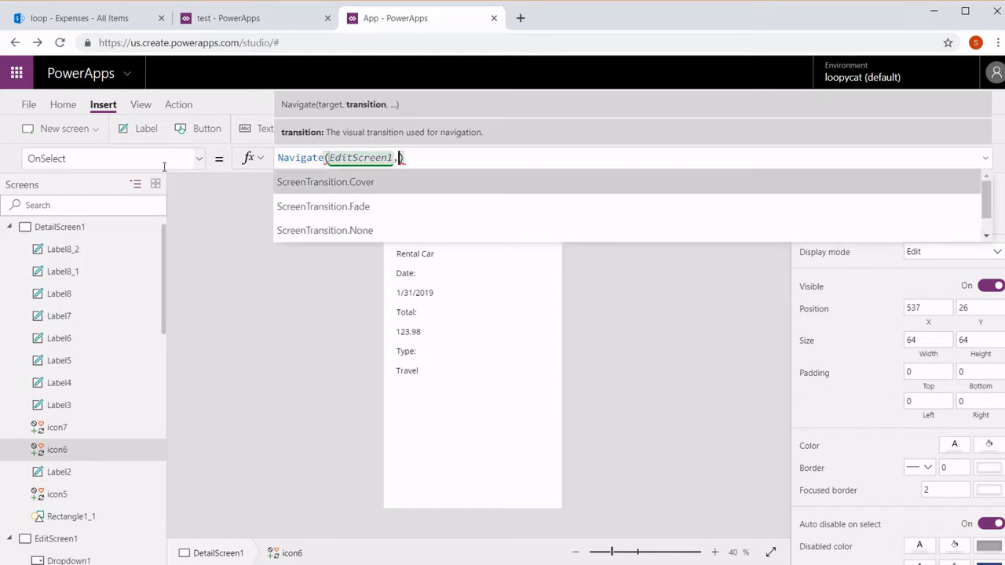
pyautogui.press('Down')
pyautogui.press('Down')
pyautogui.press('Tab')
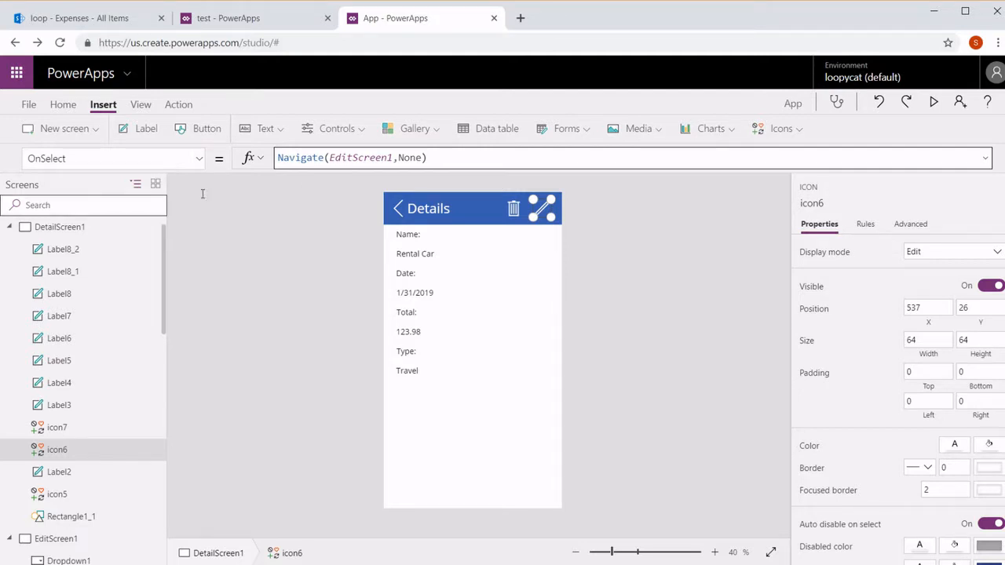
# Step: Set the OnSelect formula of the trash icon on DetailScreen1 to Remove(Expenses, Gallery1.Selected)
pyautogui.click(513, 209)
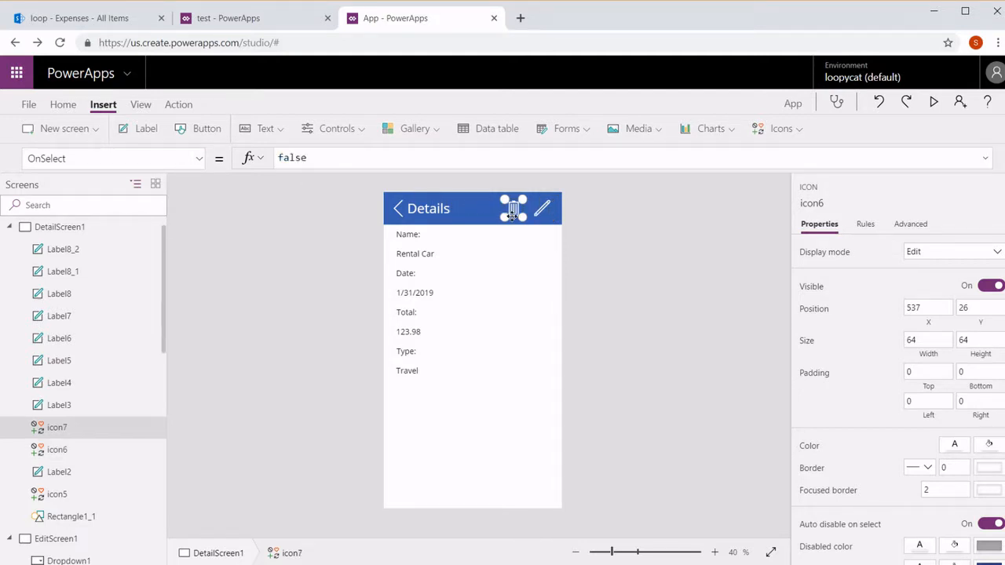
pyautogui.click(406, 159)
pyautogui.hotkey('ctrl', 'a')
pyautogui.write('Remove(')
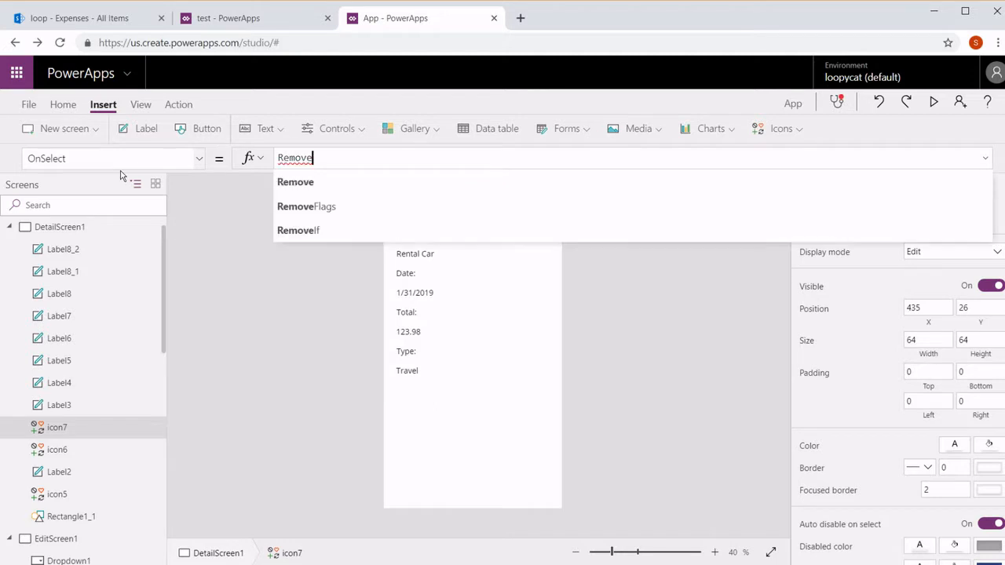
pyautogui.press('Tab')
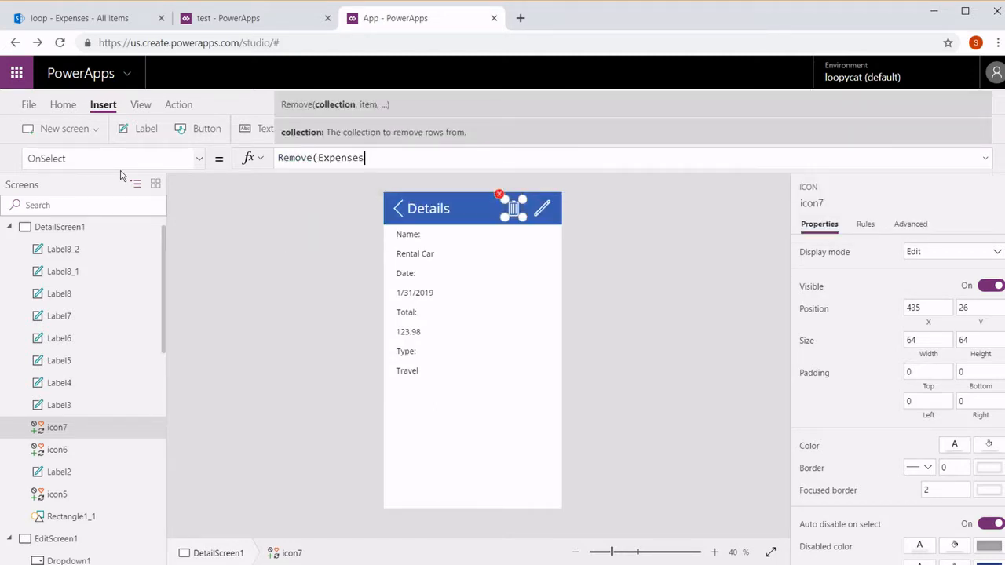
pyautogui.write(', gall')
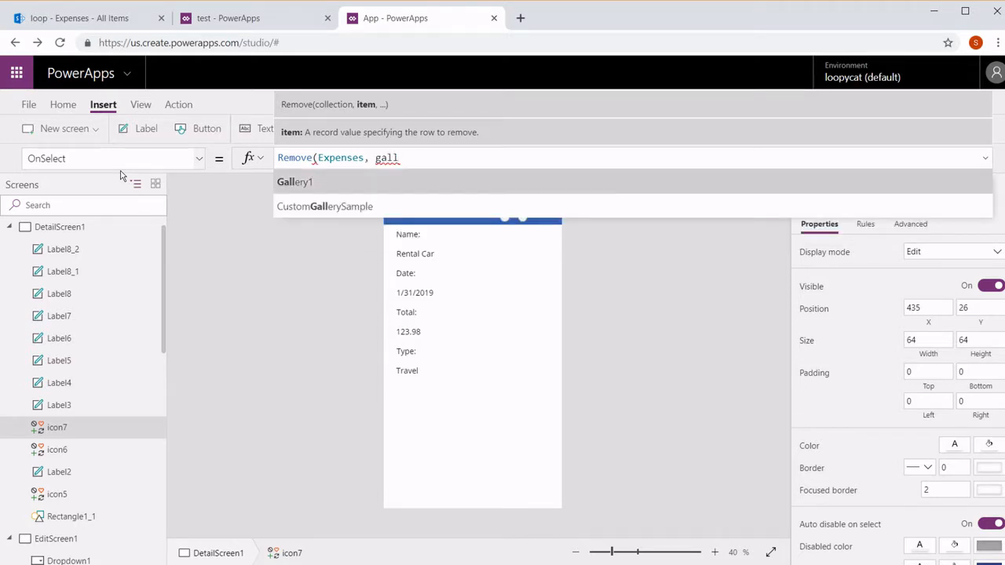
pyautogui.press('Tab')
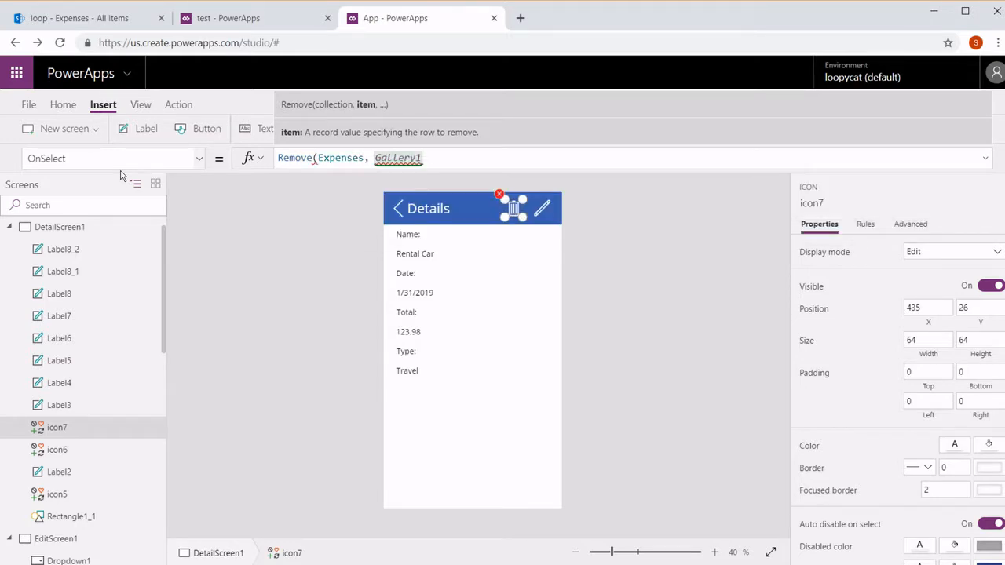
pyautogui.write('.sel')
pyautogui.press('Tab')
pyautogui.write(')')
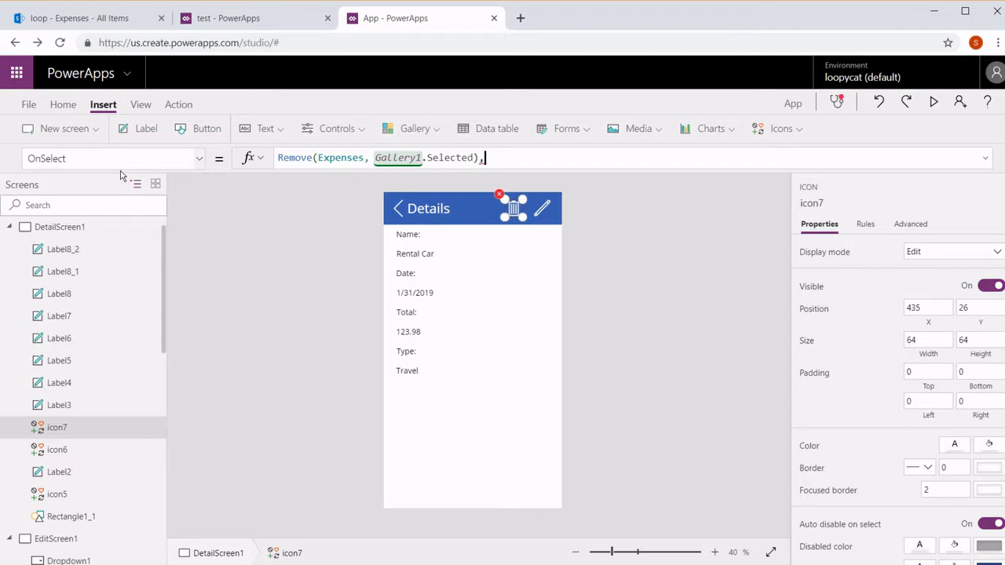
# Step: Append a semicolon and Navigate(BrowseScreen1) to the trash icon's Remove formula
pyautogui.write('; Bavk')
pyautogui.press('BackSpace')
pyautogui.press('BackSpace')
pyautogui.write('ck')
pyautogui.press('BackSpace')
pyautogui.press('BackSpace')
pyautogui.press('BackSpace')
pyautogui.press('BackSpace')
pyautogui.write('Nav')
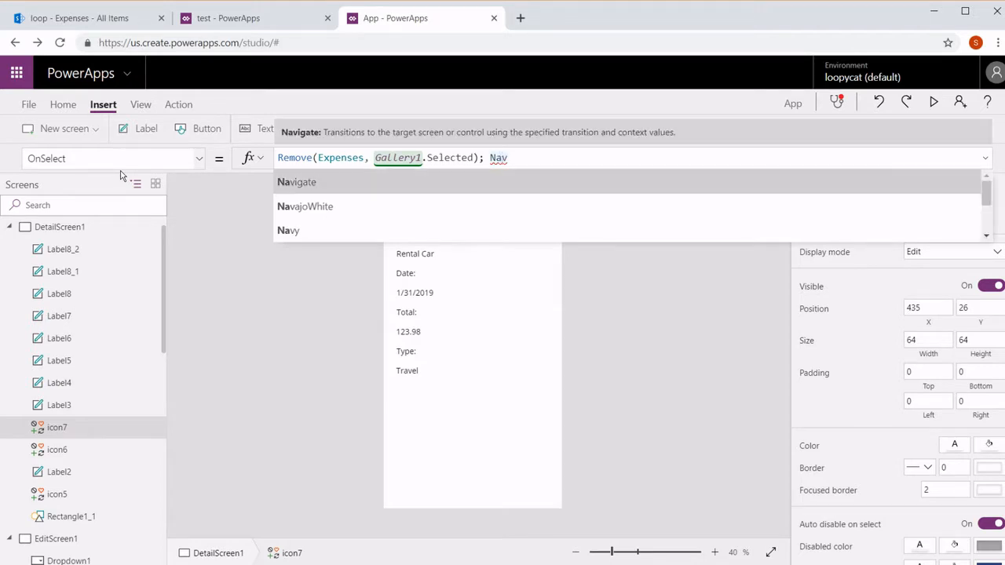
pyautogui.press('Tab')
pyautogui.press('Tab')
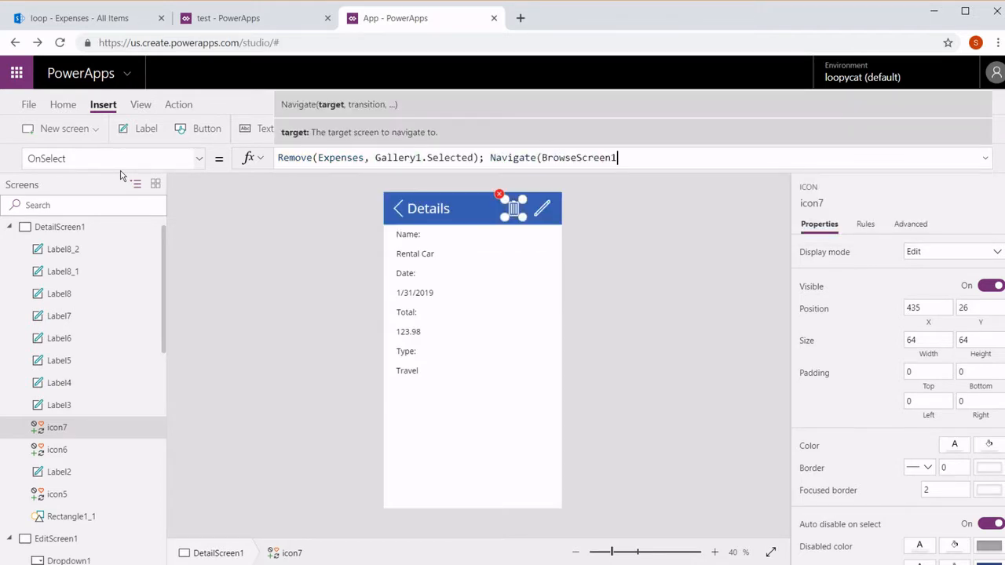
pyautogui.write(')')
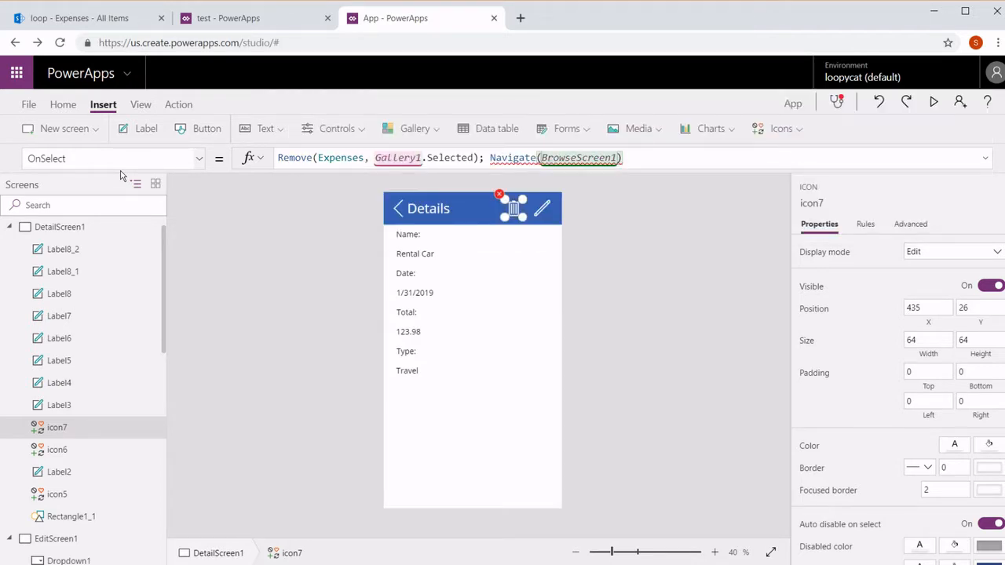
# Step: Add ScreenTransition.None as the transition in the trash icon's Navigate call
pyautogui.press('Left')
pyautogui.write(',')
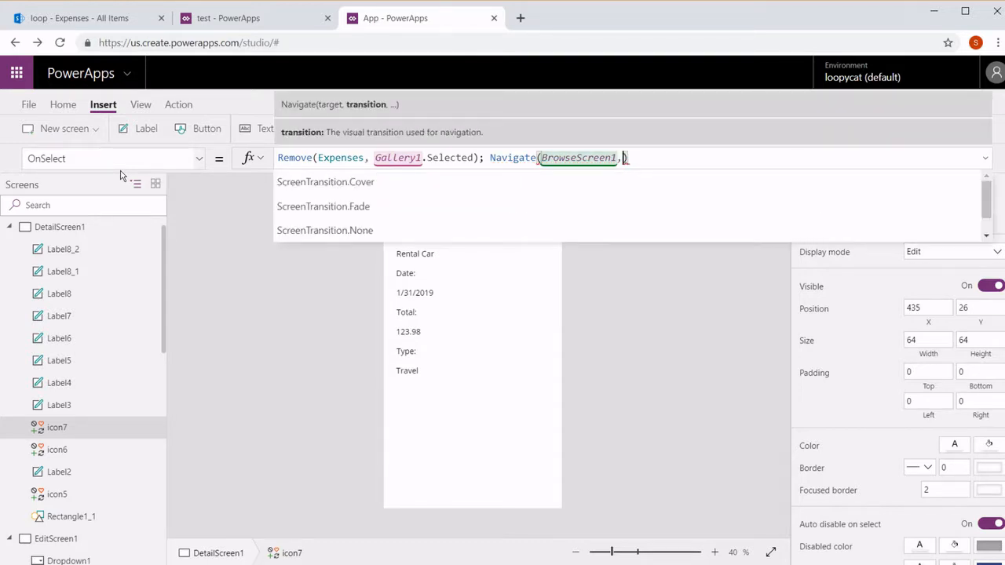
pyautogui.press('Down')
pyautogui.press('Down')
pyautogui.press('Down')
pyautogui.press('Tab')
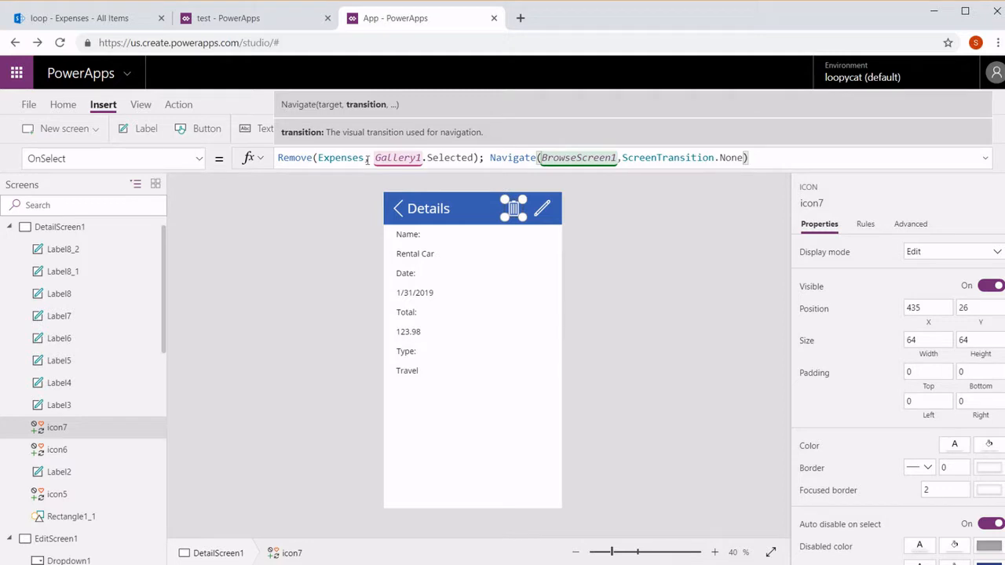
# Step: Set the OnSelect formula of the back arrow icon on DetailScreen1 to Back()
pyautogui.click(398, 210)
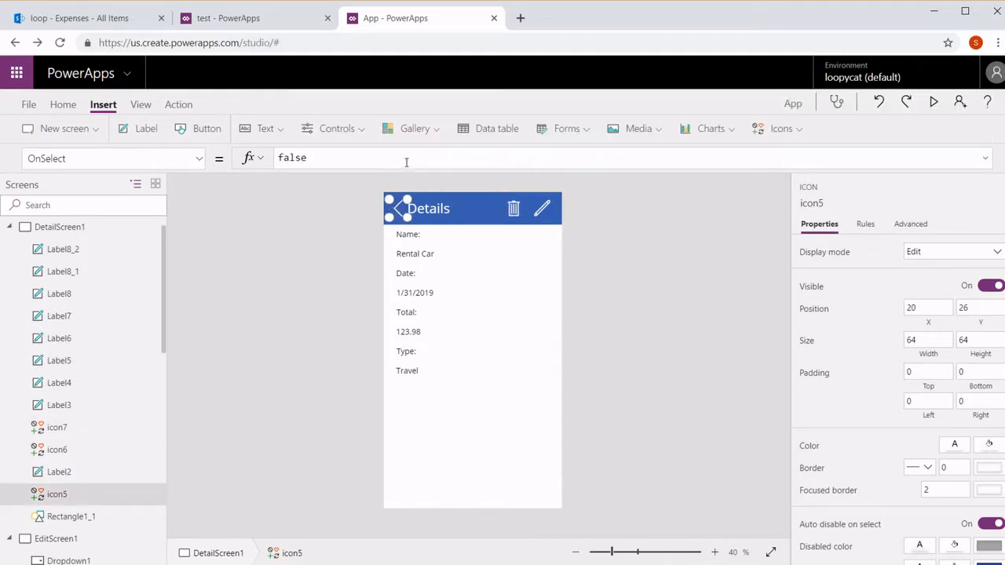
pyautogui.click(406, 162)
pyautogui.write('Back(')
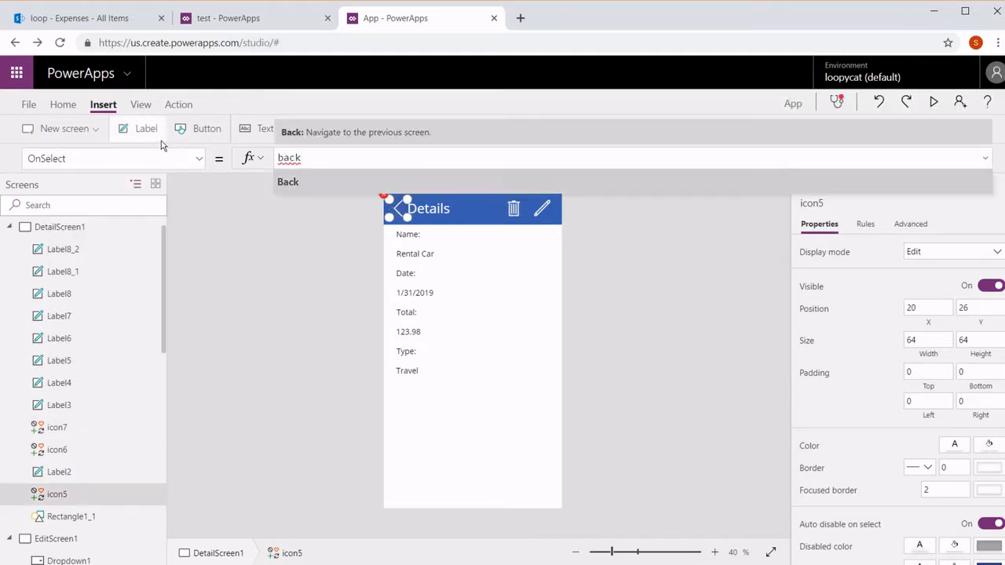
pyautogui.write(')')
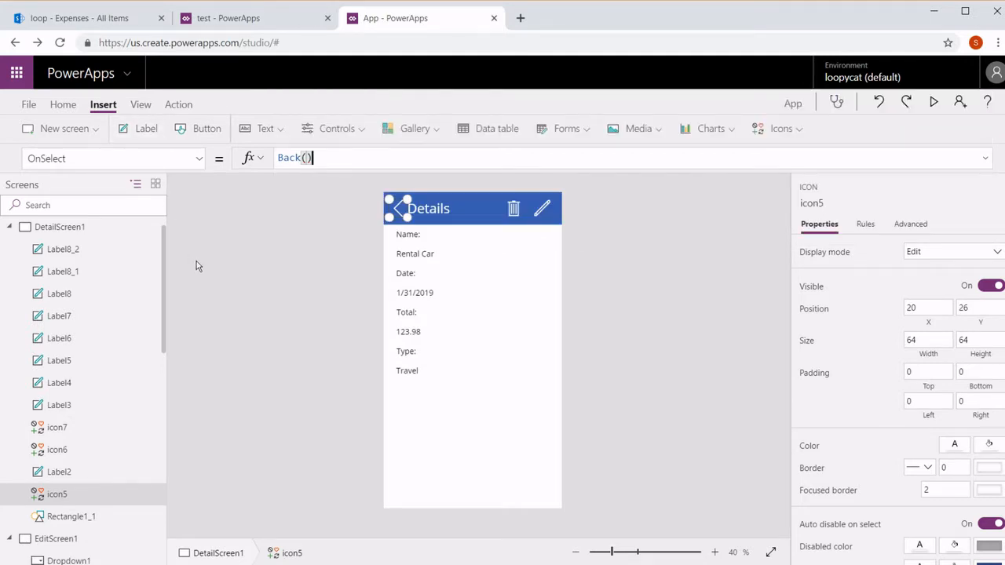
pyautogui.click(263, 269)
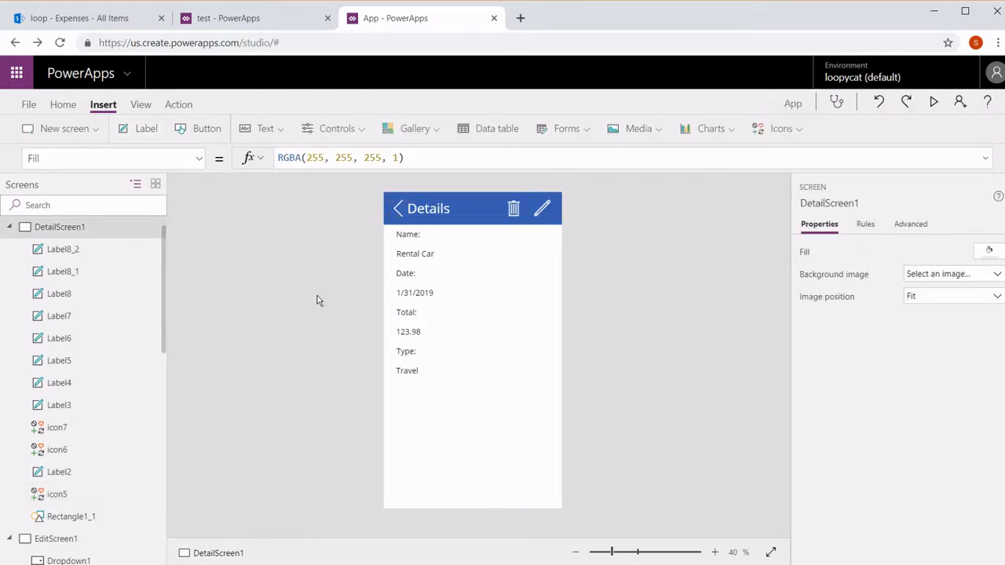
# Step: Set the OnSelect formula of the reload icon on BrowseScreen1 to Refresh(Expenses)
pyautogui.scroll(1, 164, 276)
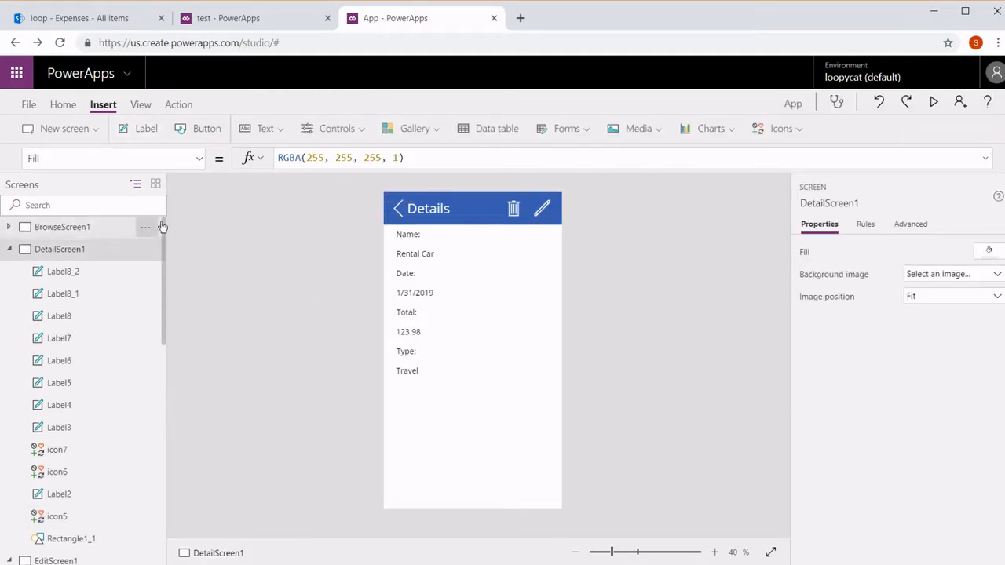
pyautogui.click(118, 229)
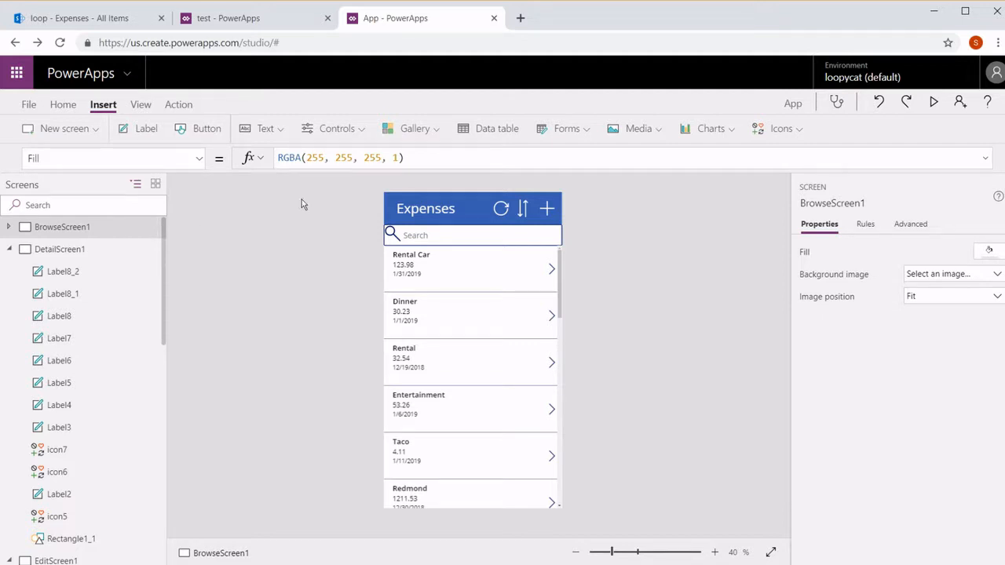
pyautogui.click(499, 208)
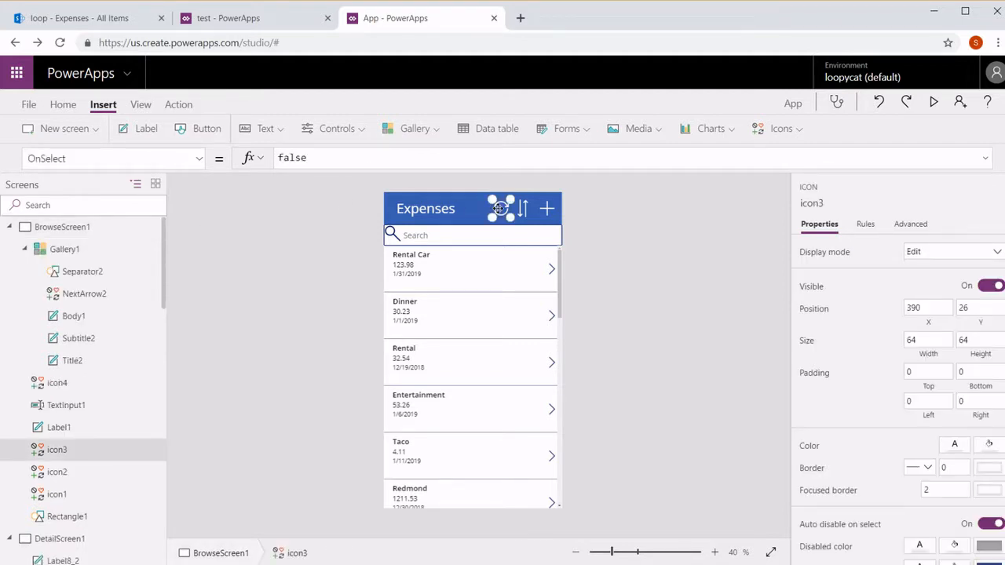
pyautogui.doubleClick(302, 158)
pyautogui.write('Ref')
pyautogui.press('Tab')
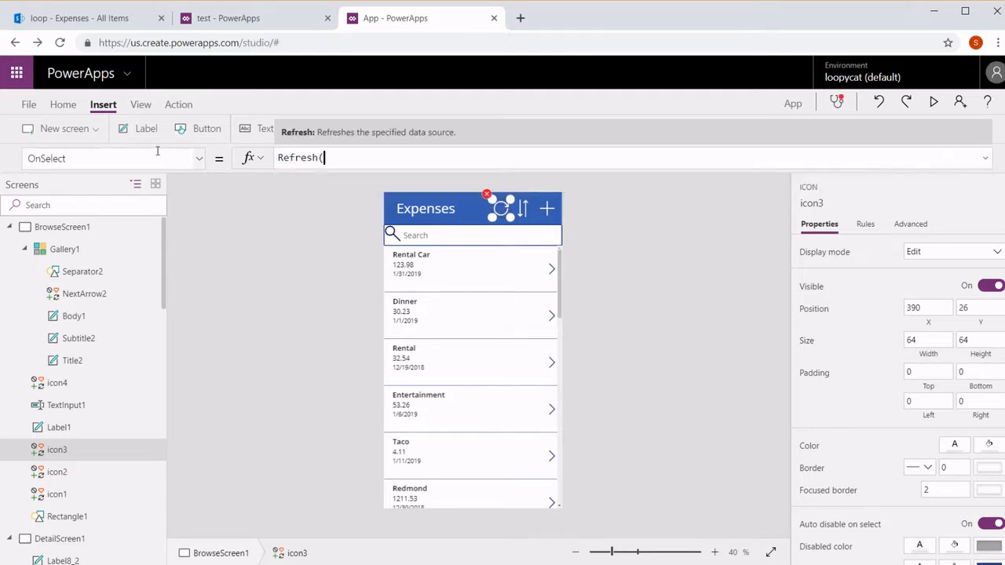
pyautogui.press('Tab')
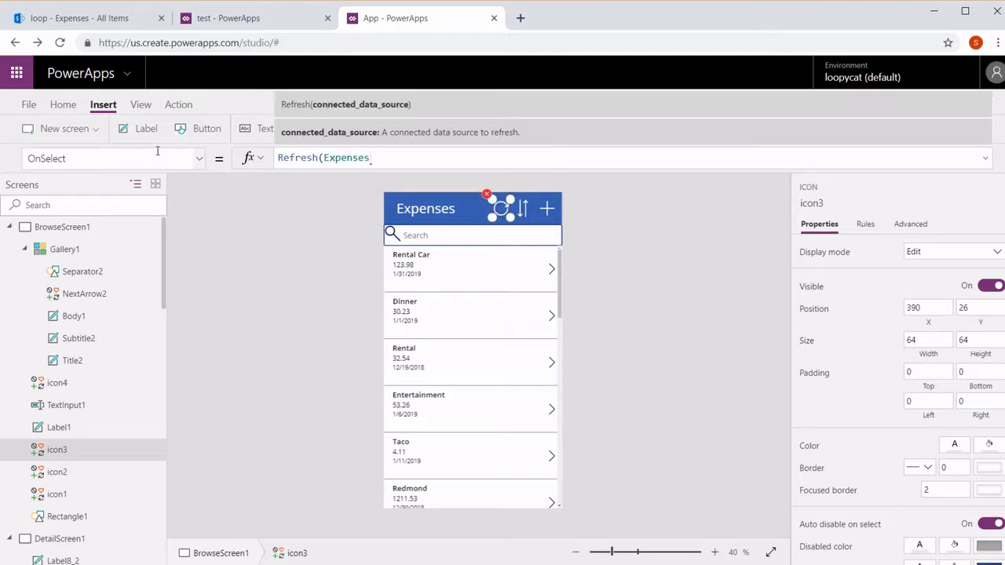
pyautogui.write(')')
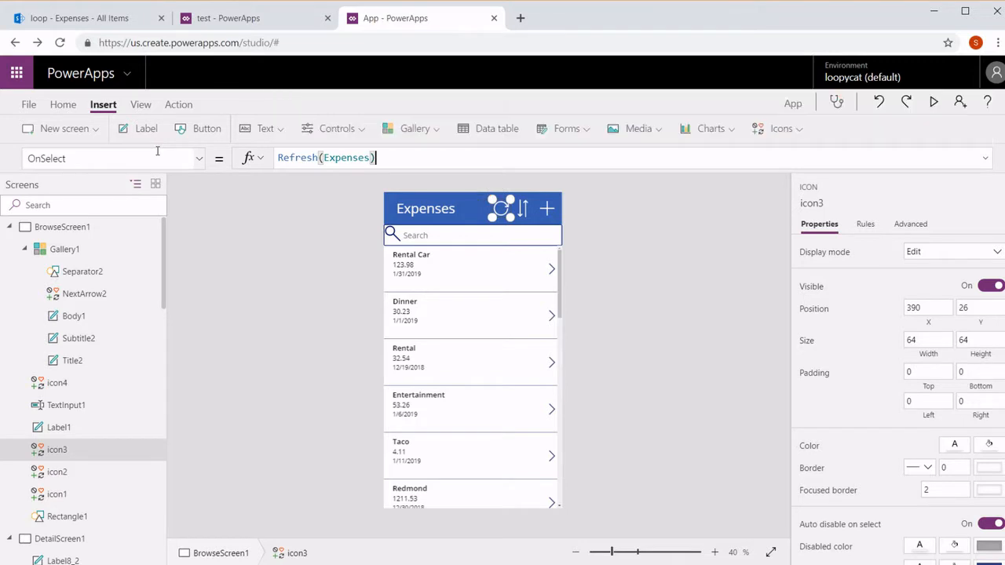
# Step: Set the OnSelect formula of the sort icon on BrowseScreen1 to UpdateContext({SortDescending1: !SortDescending1})
pyautogui.click(528, 208)
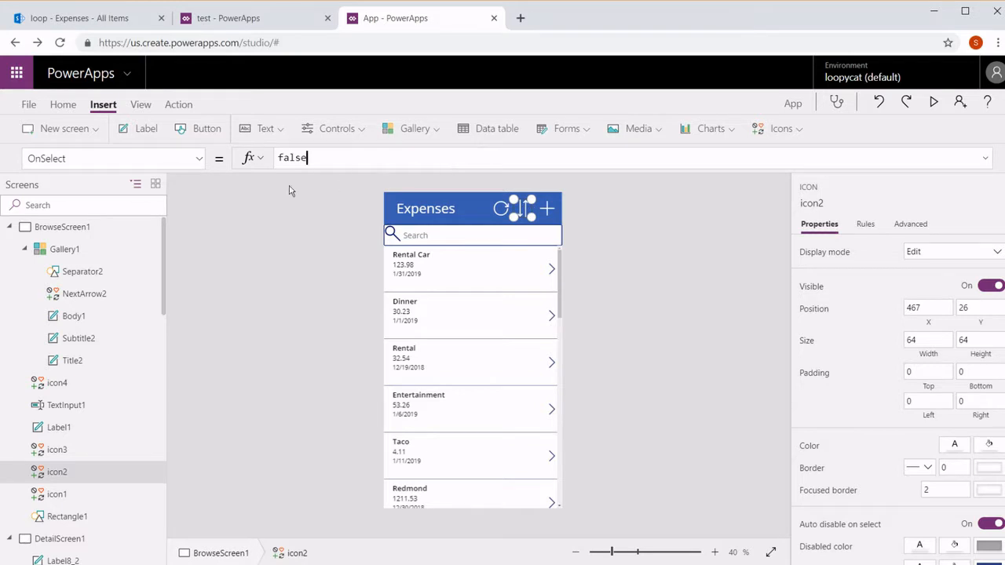
pyautogui.doubleClick(295, 158)
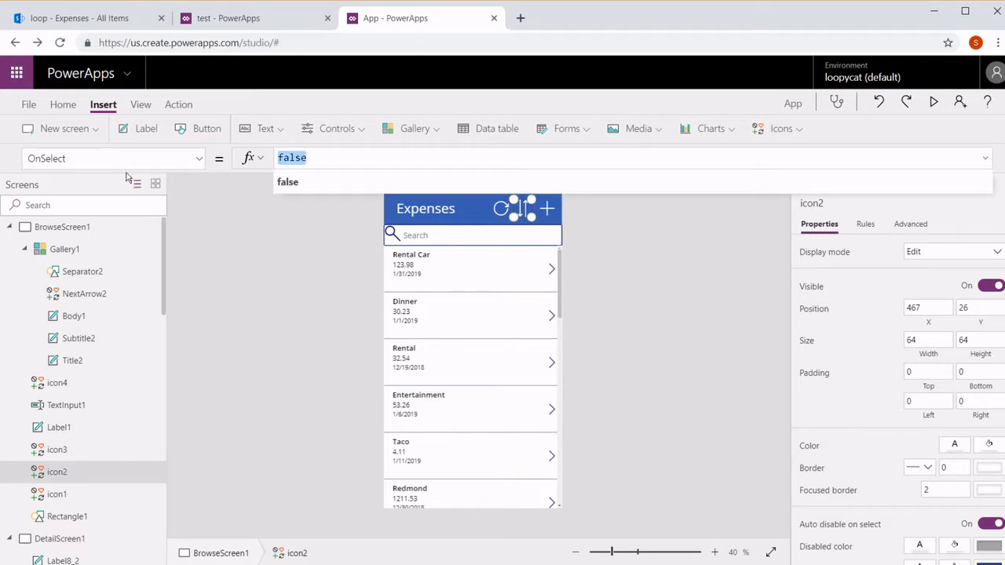
pyautogui.write('Up')
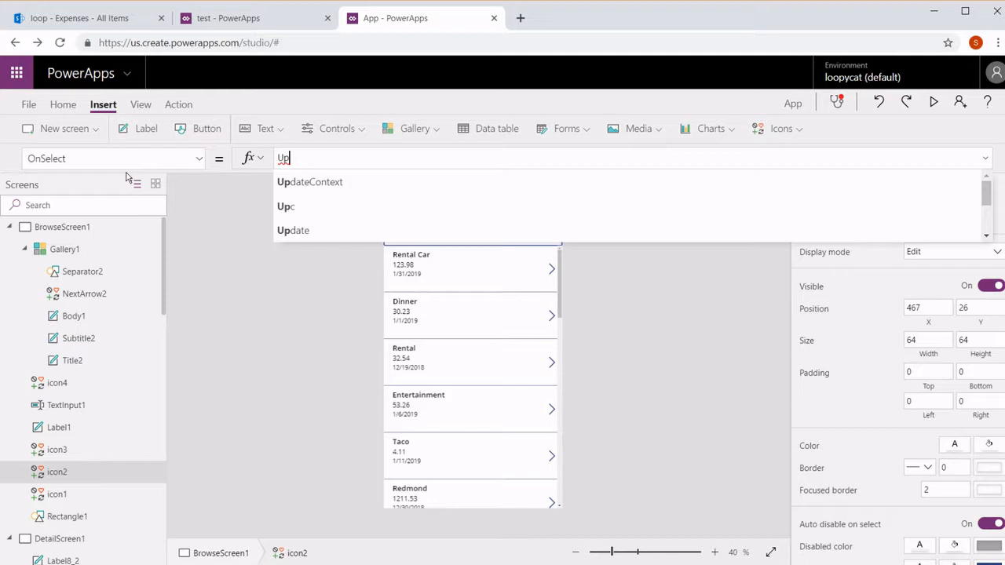
pyautogui.press('Tab')
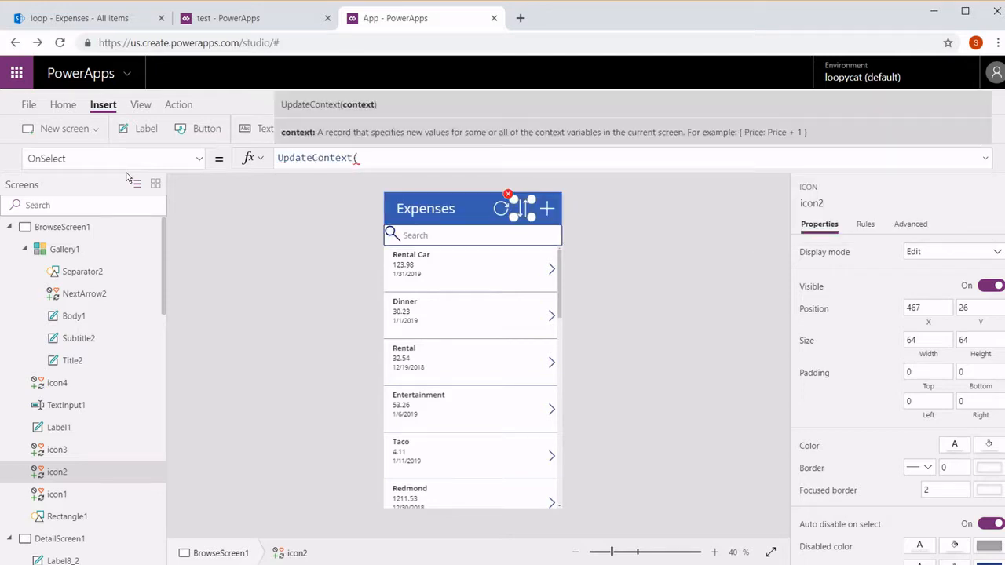
pyautogui.write('{SortDec')
pyautogui.press('BackSpace')
pyautogui.write('scending1: !SortD')
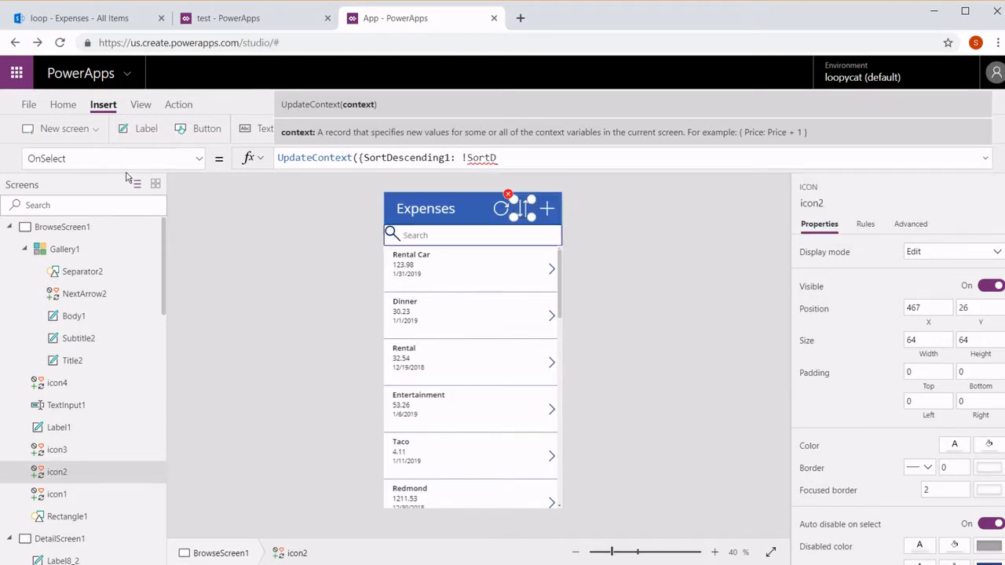
pyautogui.write('escending1})')
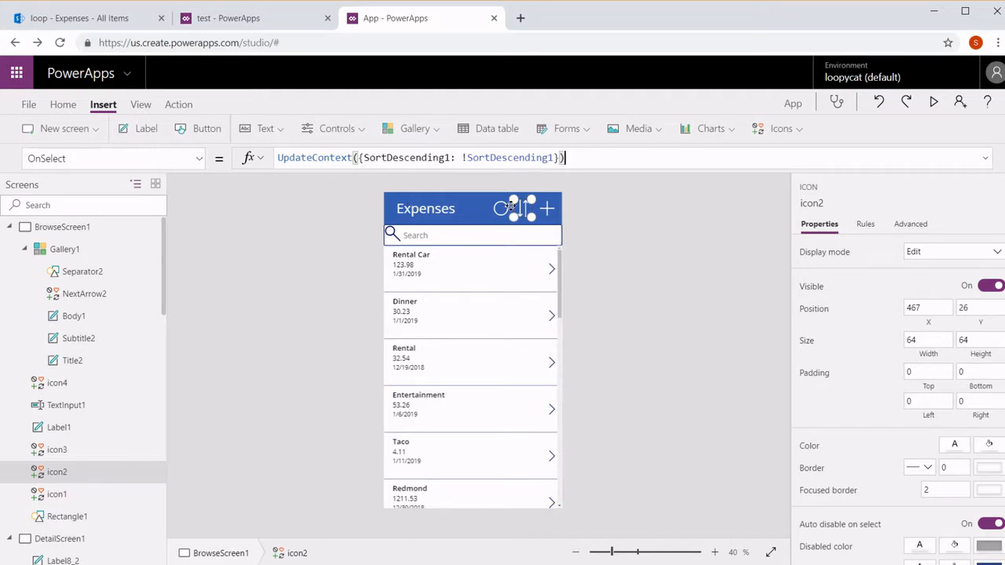
# Step: Set the OnSelect formula of the plus icon on BrowseScreen1 to Navigate(CreateNewScreen1,ScreenTransition.None)
pyautogui.click(553, 218)
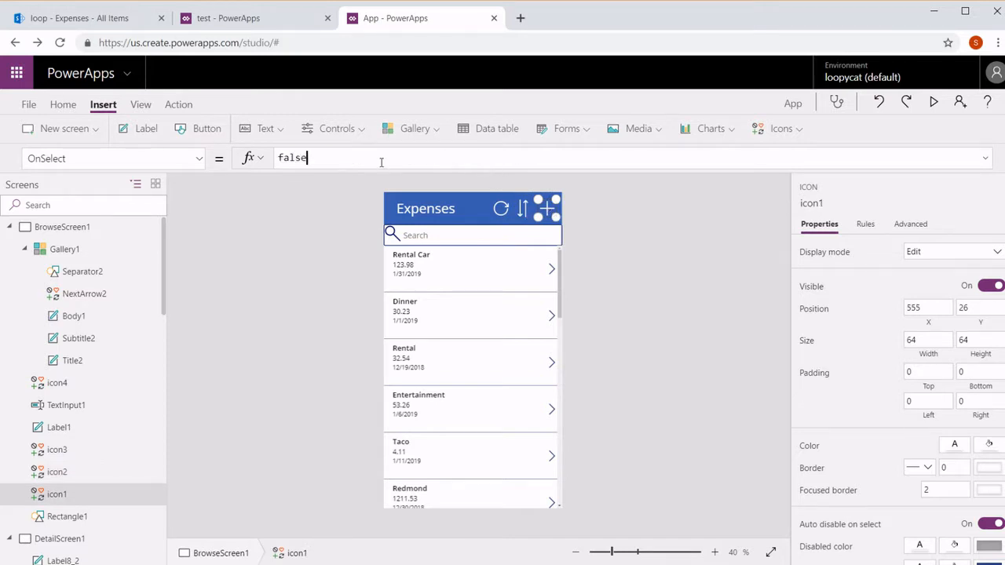
pyautogui.doubleClick(305, 157)
pyautogui.write('Navigate(')
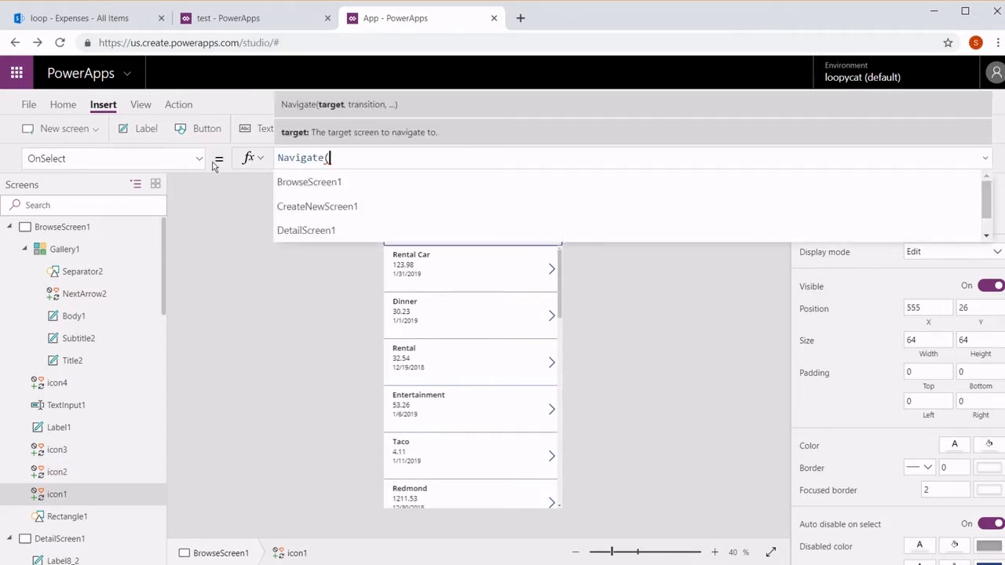
pyautogui.press('Down')
pyautogui.press('Tab')
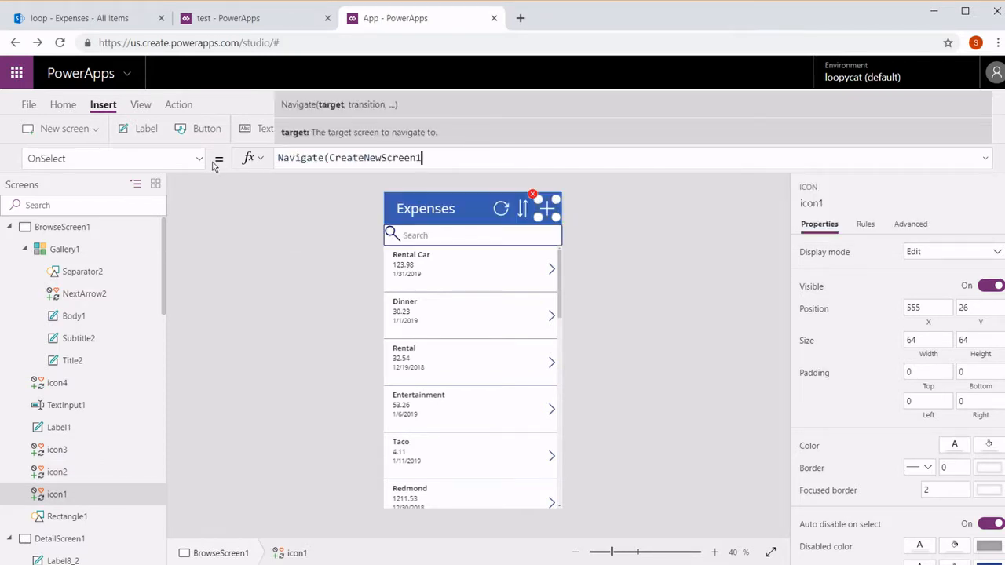
pyautogui.write(',')
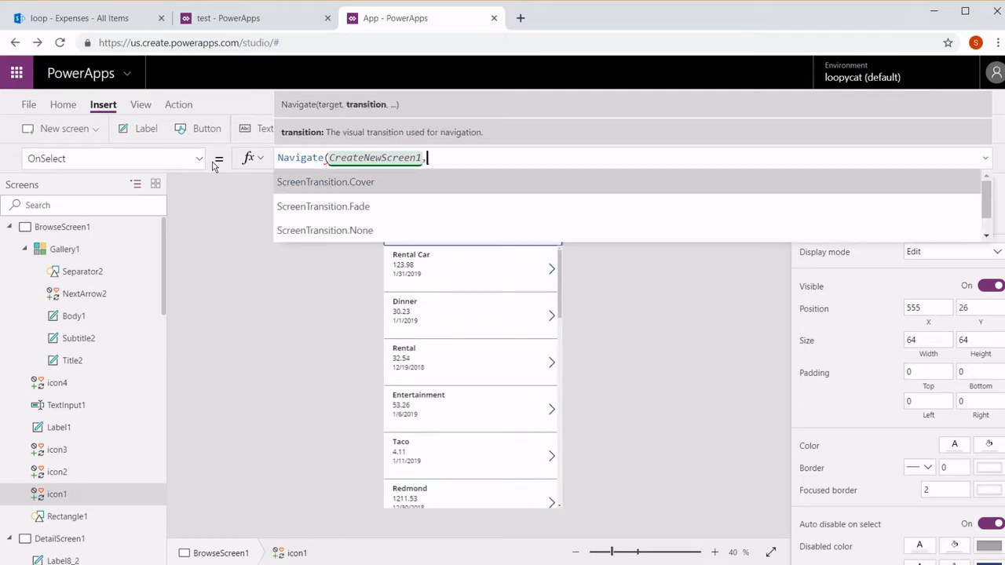
pyautogui.press('Down')
pyautogui.press('Down')
pyautogui.press('Tab')
pyautogui.write(')')
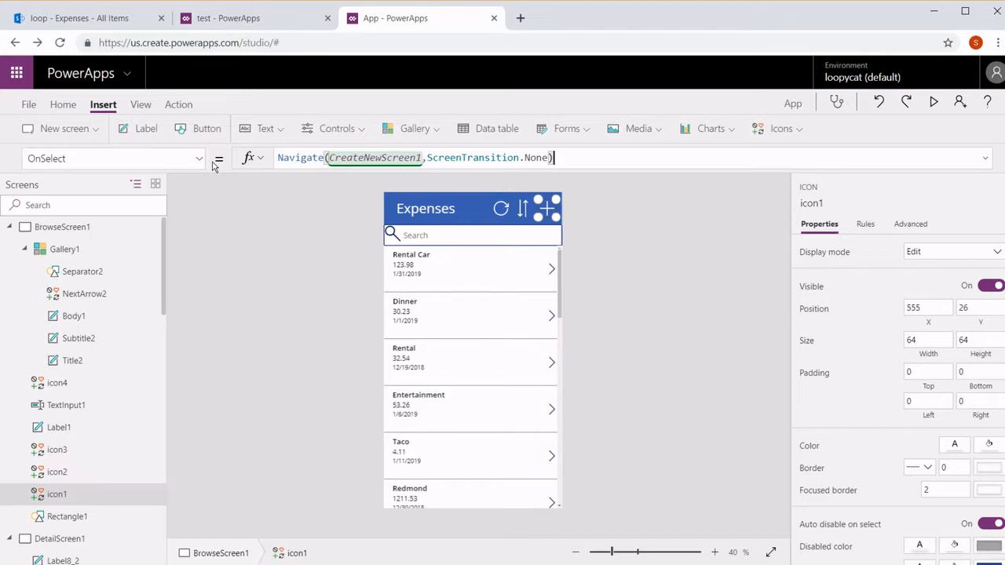
# Step: Insert an opening SortByColumns( call before Expenses in the Items formula of Gallery1
pyautogui.click(82, 253)
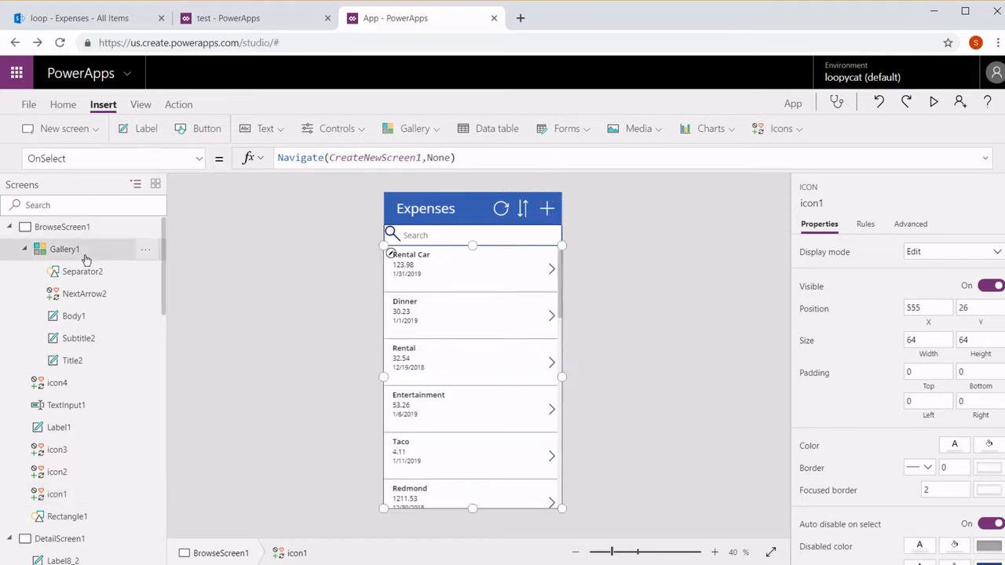
pyautogui.click(348, 157)
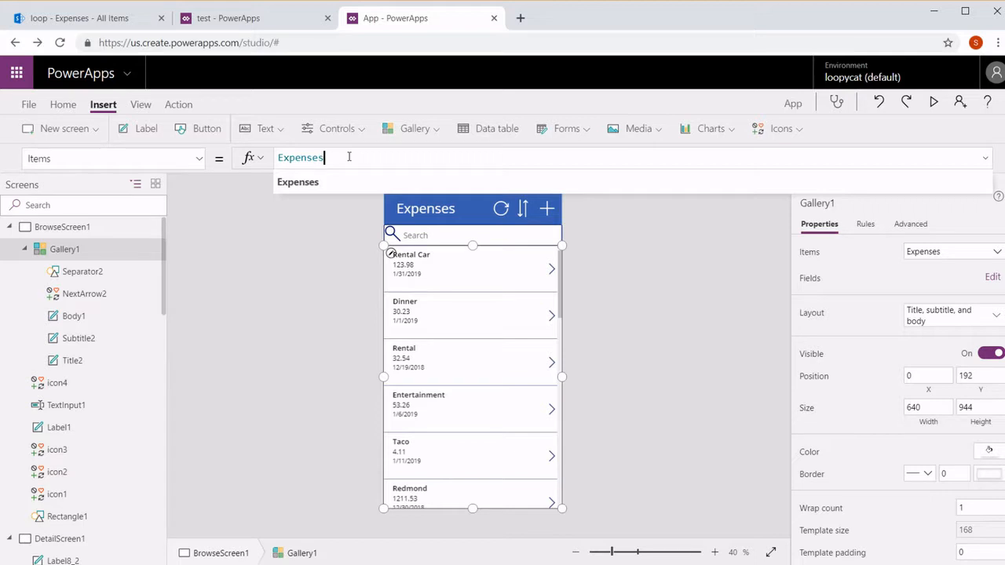
pyautogui.press('Left')
pyautogui.press('Left')
pyautogui.press('Left')
pyautogui.press('Left')
pyautogui.press('Left')
pyautogui.press('Left')
pyautogui.press('Left')
pyautogui.press('Left')
pyautogui.write('Sort')
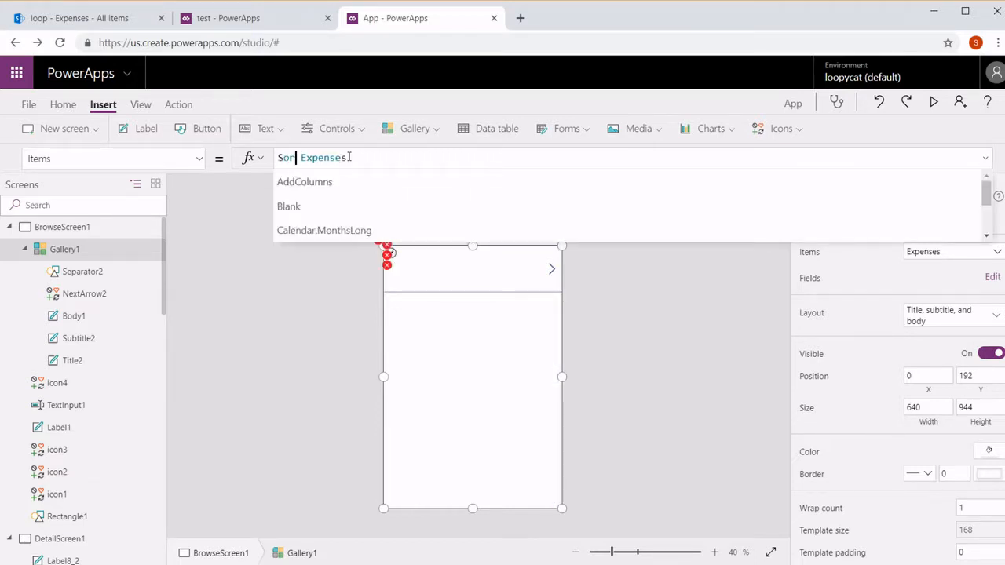
pyautogui.press('Down')
pyautogui.press('Tab')
pyautogui.write('(')
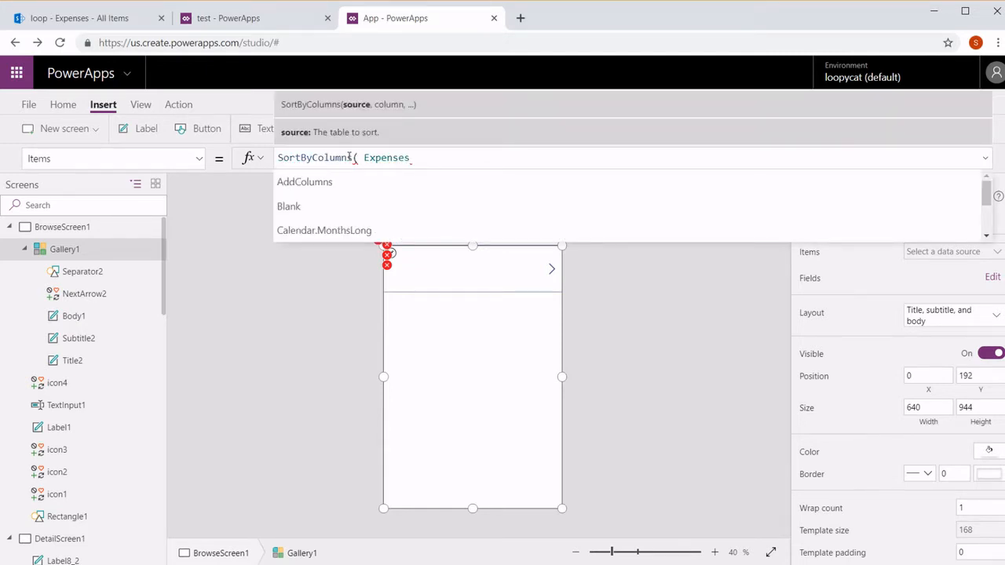
# Step: Nest a Filter( call inside SortByColumns with Expenses as its source, followed by a comma
pyautogui.write('Fl')
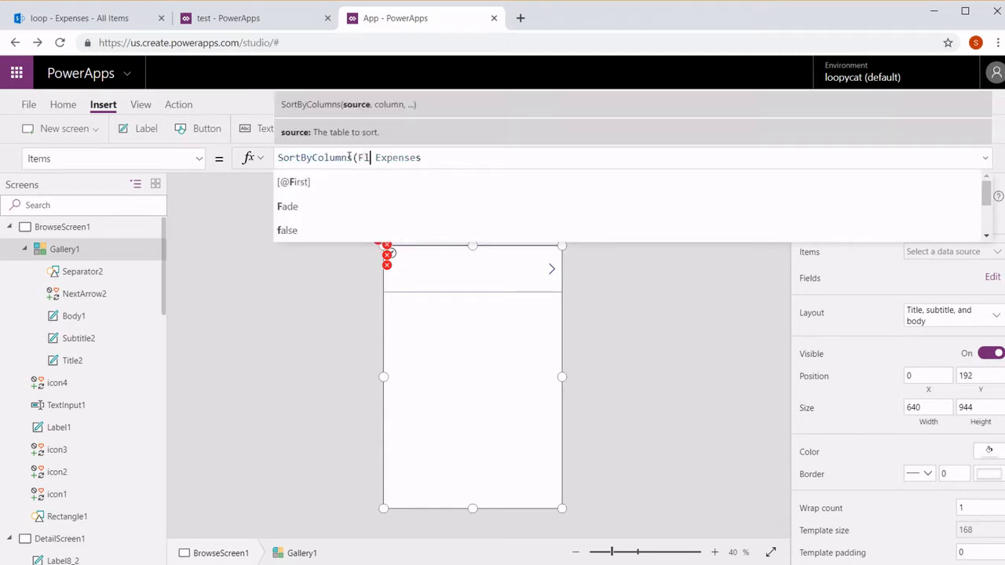
pyautogui.press('BackSpace')
pyautogui.write('il')
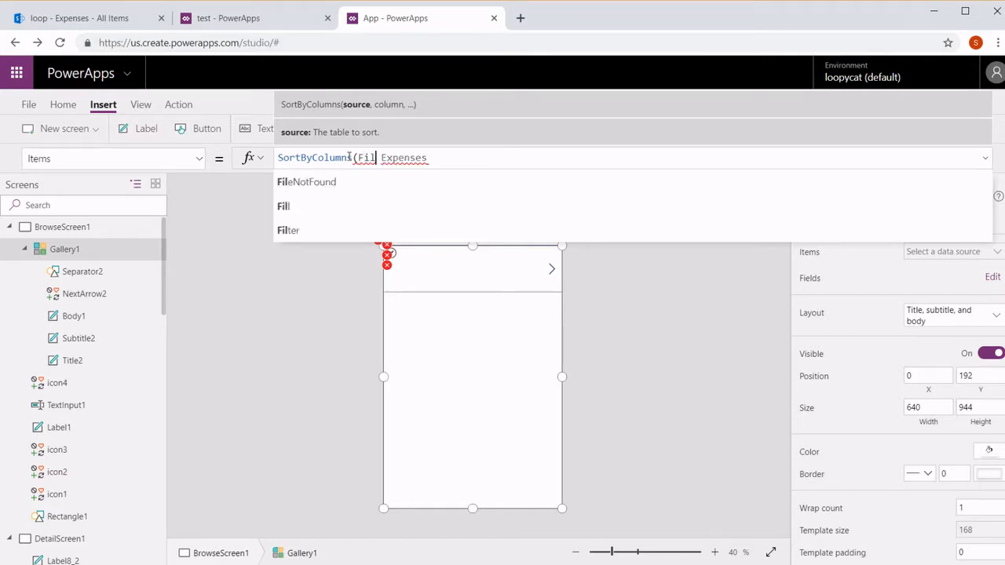
pyautogui.press('Down')
pyautogui.press('Down')
pyautogui.press('Tab')
pyautogui.write('(')
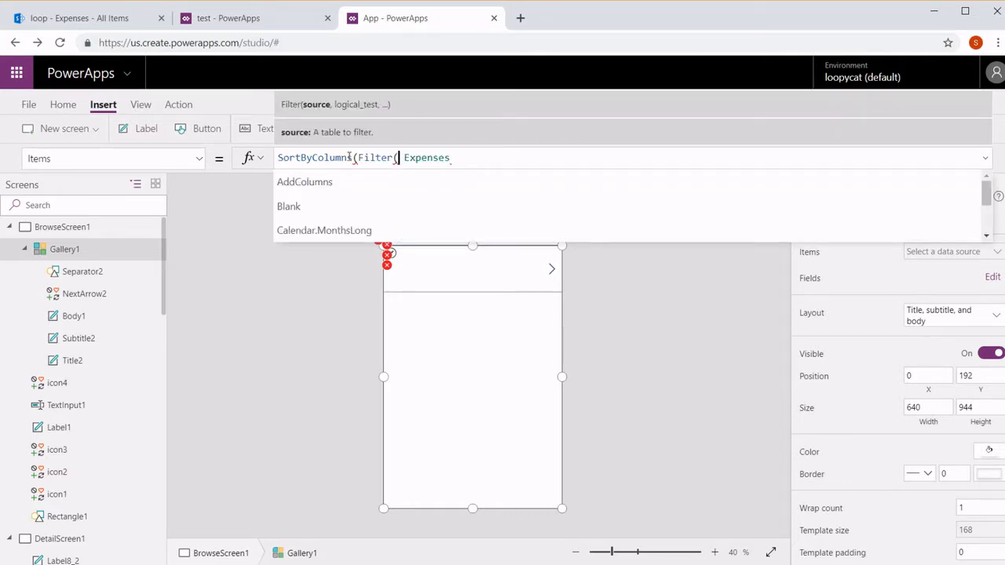
pyautogui.press('Right')
pyautogui.press('End')
pyautogui.write(',')
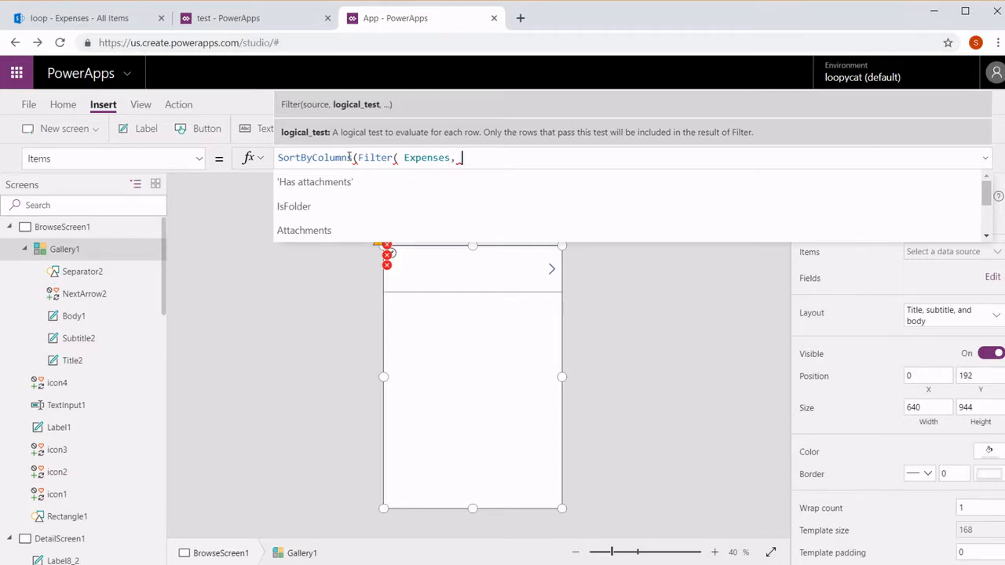
# Step: Add StartsWith( as the filter's logical test, with the Title column as the text to check
pyautogui.write('St')
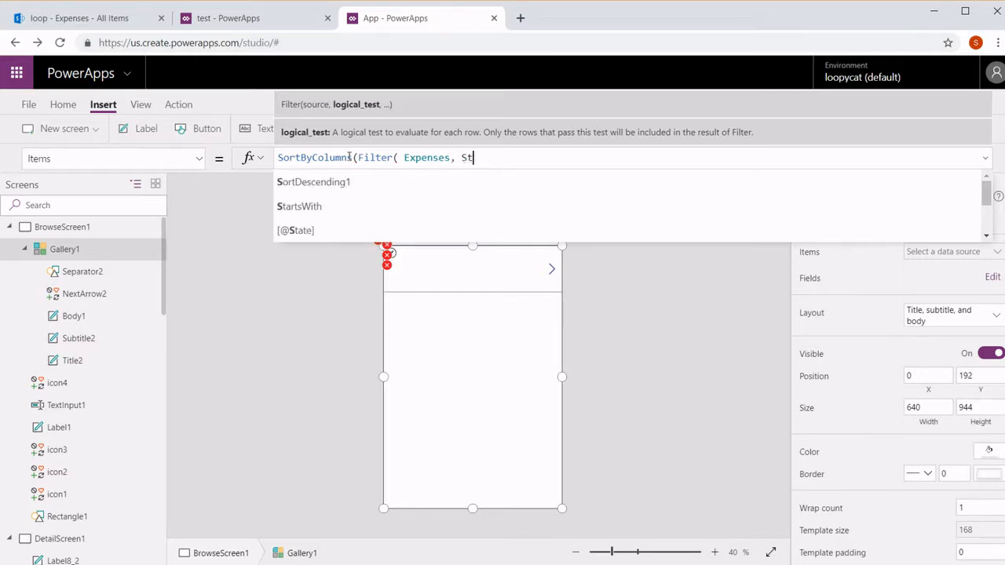
pyautogui.write('artsWith(')
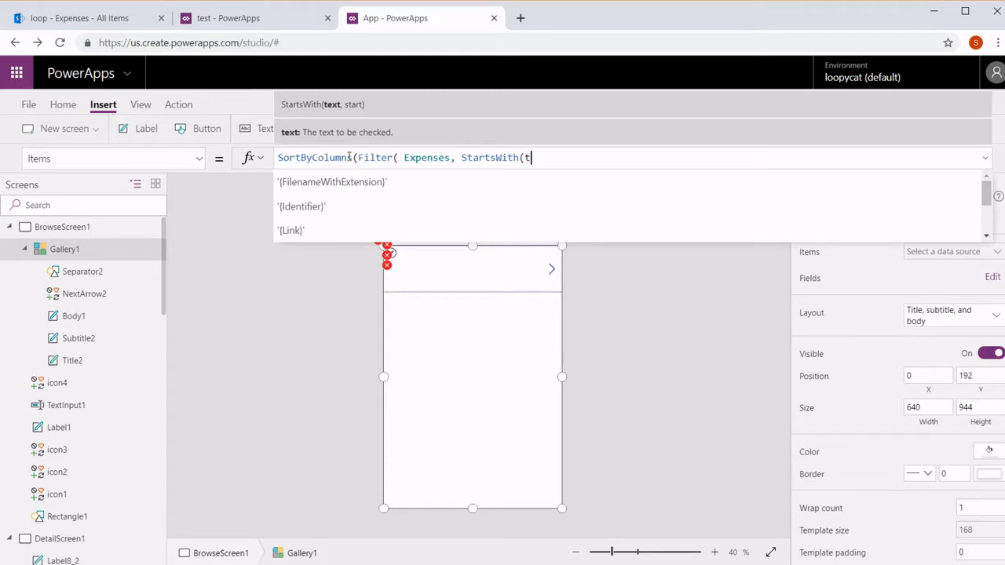
pyautogui.write('ti')
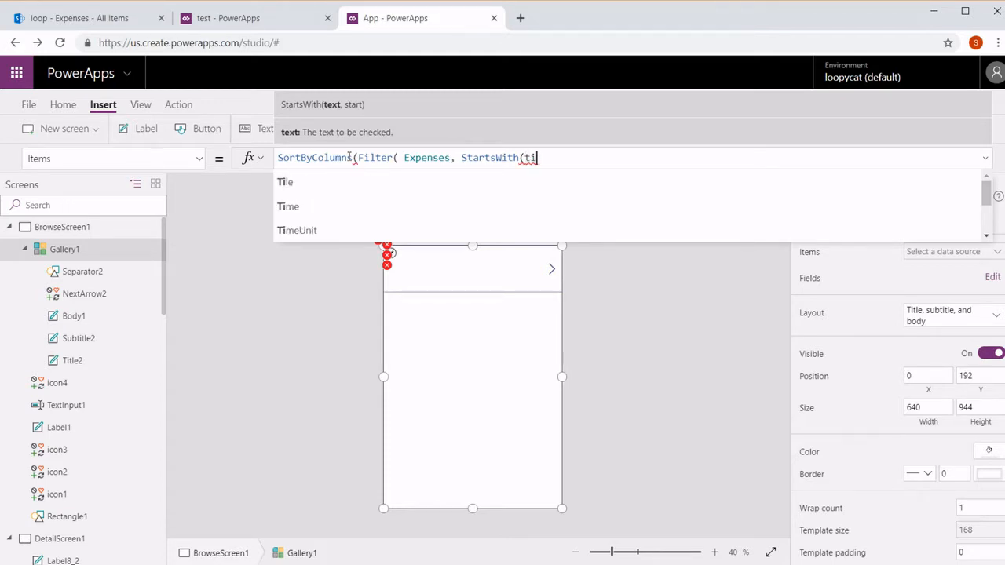
pyautogui.press('BackSpace')
pyautogui.press('BackSpace')
pyautogui.press('Down')
pyautogui.press('Down')
pyautogui.press('Down')
pyautogui.press('Down')
pyautogui.press('Down')
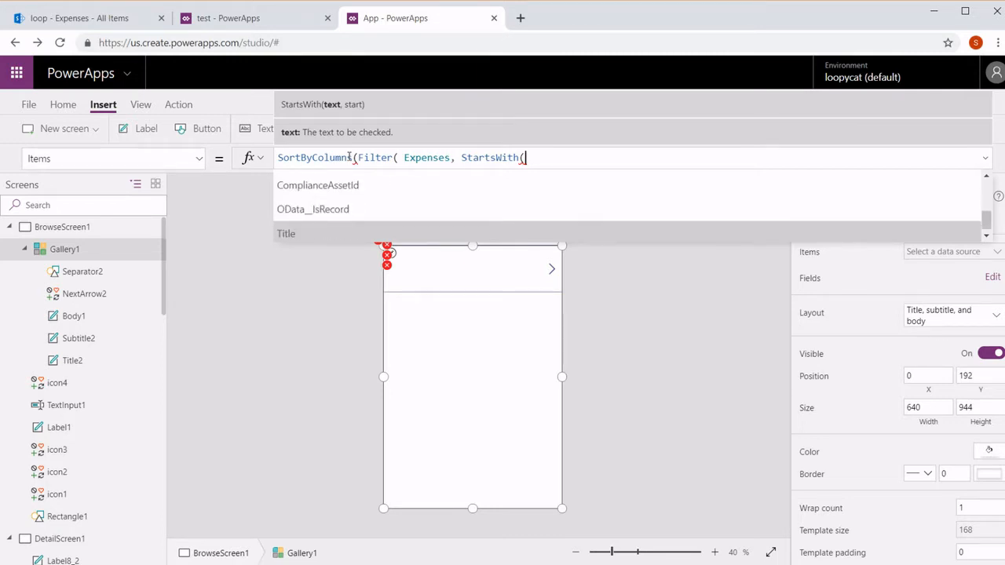
pyautogui.press('Tab')
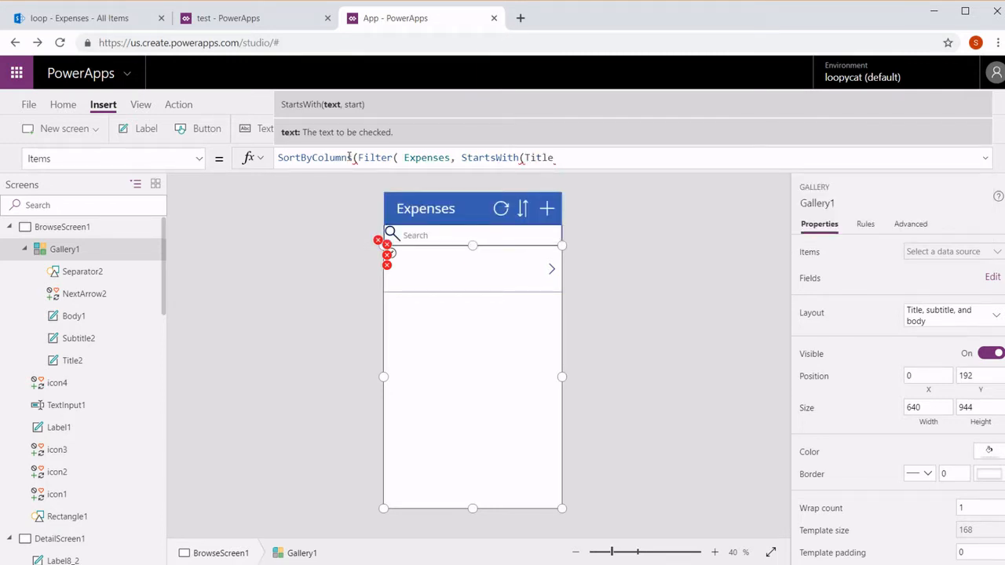
# Step: Use TextInput1.Text as the start argument of StartsWith and close both the StartsWith and Filter calls
pyautogui.write(', ')
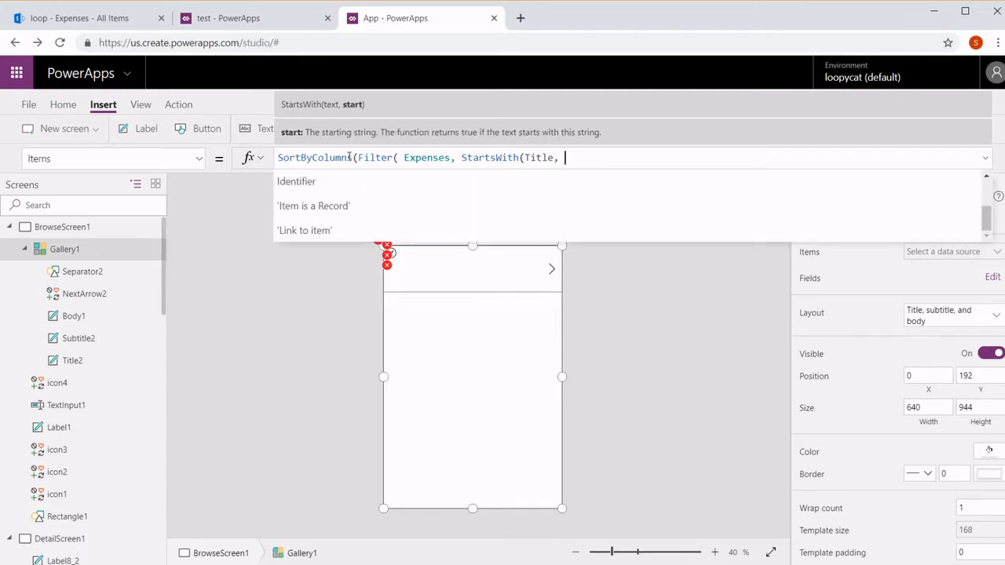
pyautogui.write('Tex')
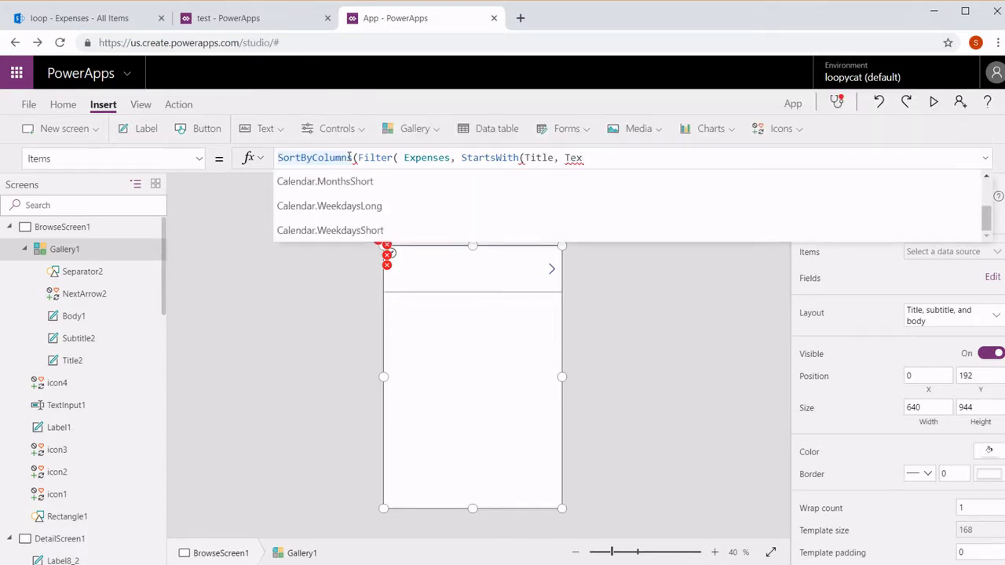
pyautogui.click(626, 159)
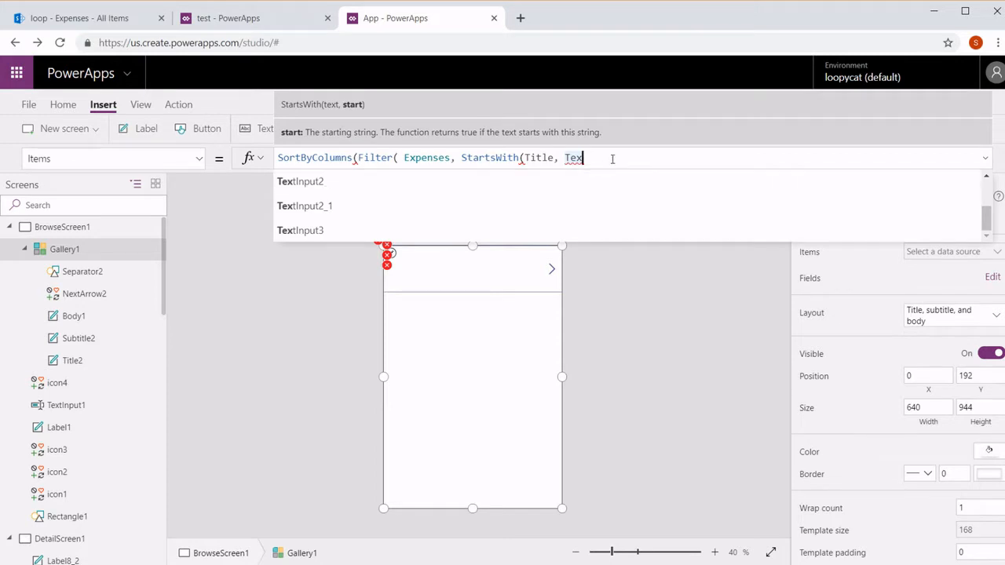
pyautogui.write('t')
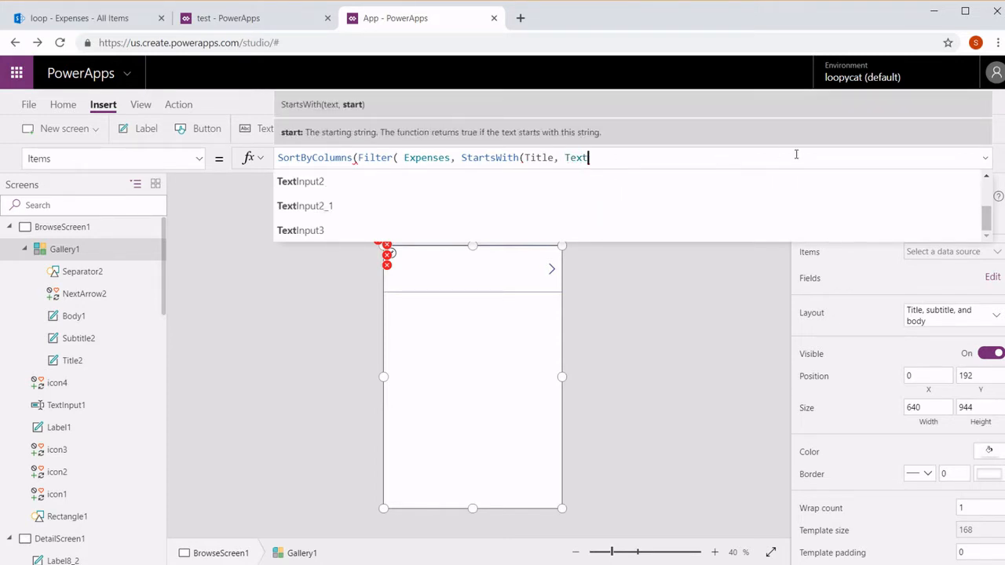
pyautogui.scroll(1, 990, 193)
pyautogui.scroll(1, 991, 193)
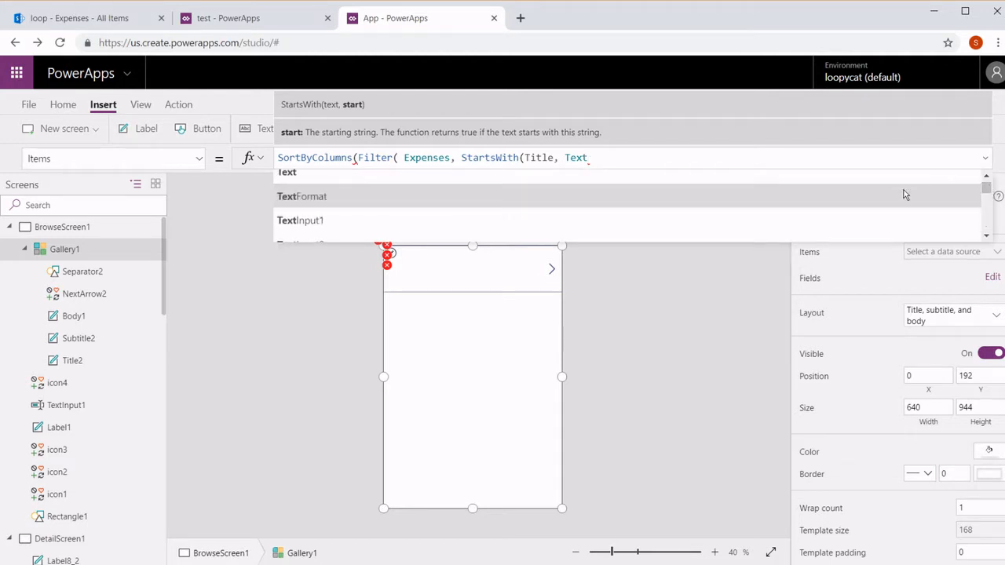
pyautogui.click(821, 222)
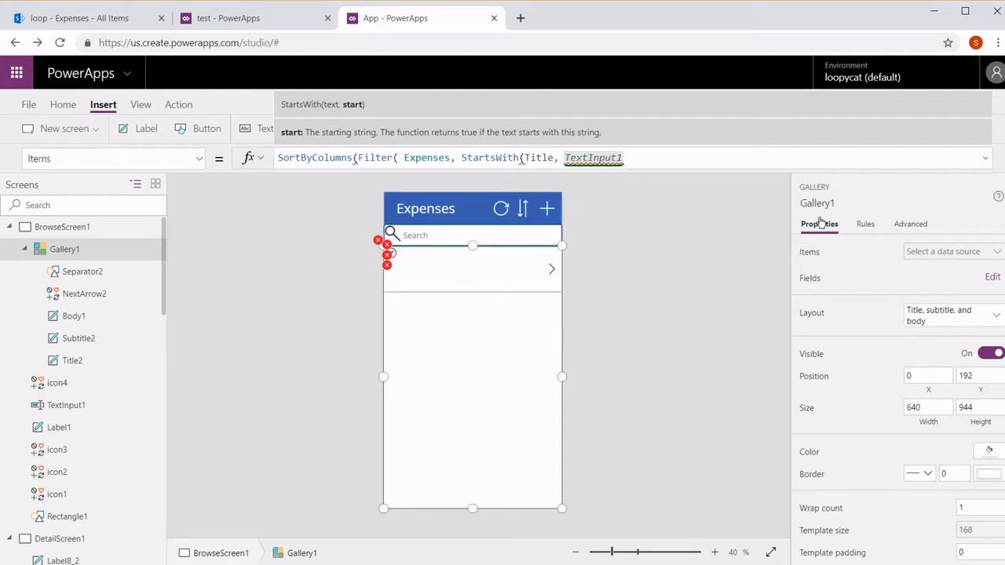
pyautogui.write('.text')
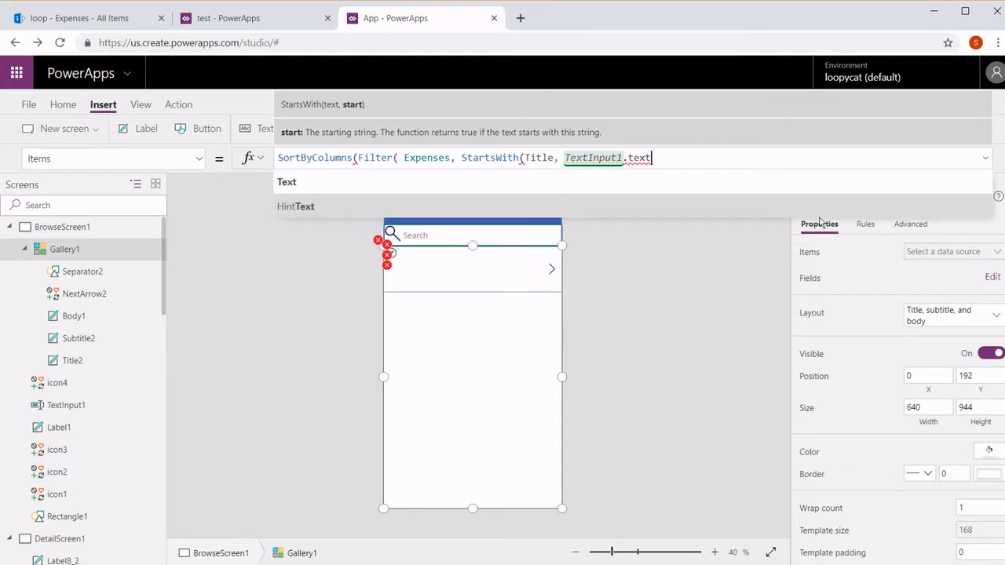
pyautogui.press('Down')
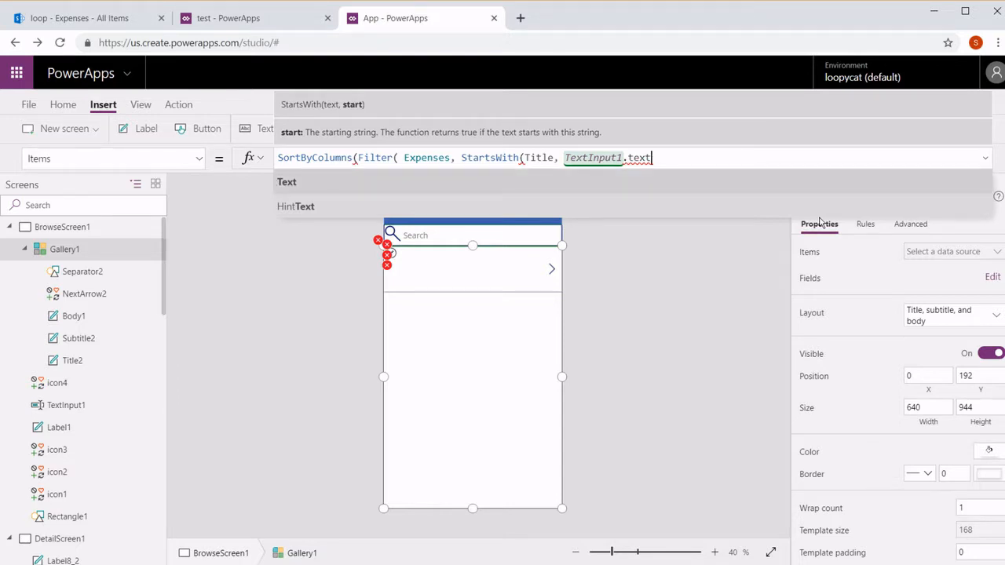
pyautogui.press('Return')
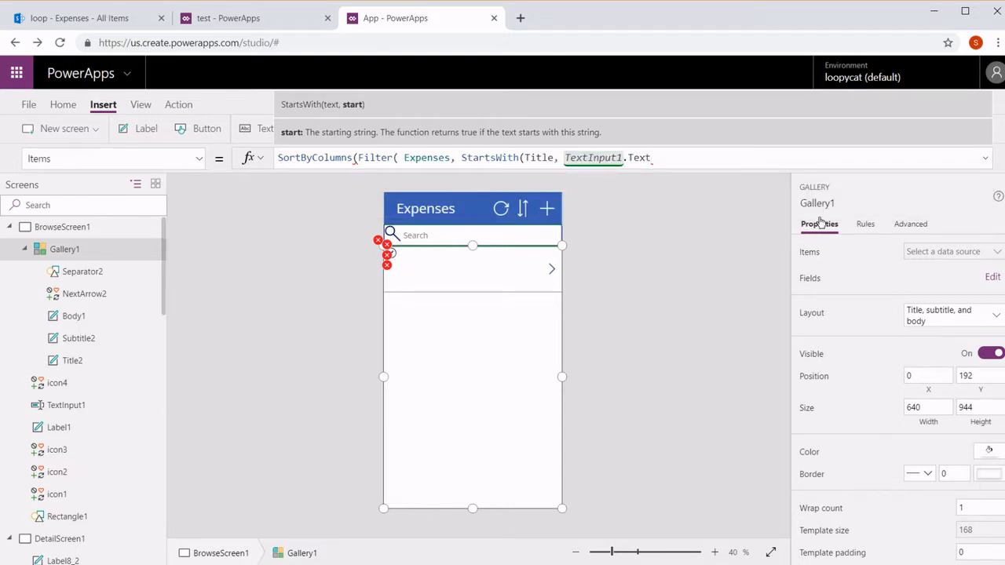
pyautogui.write(')')
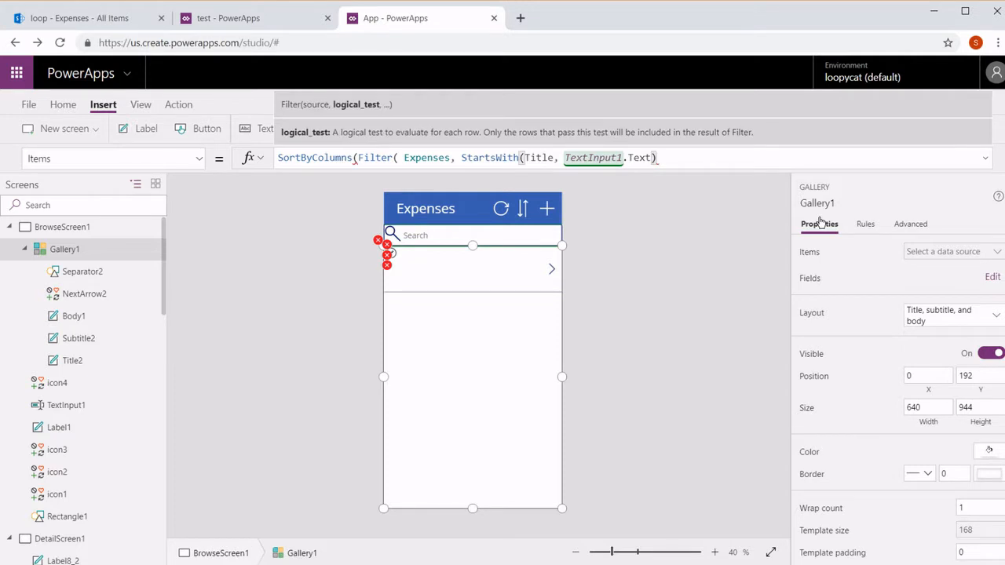
pyautogui.write('), ')
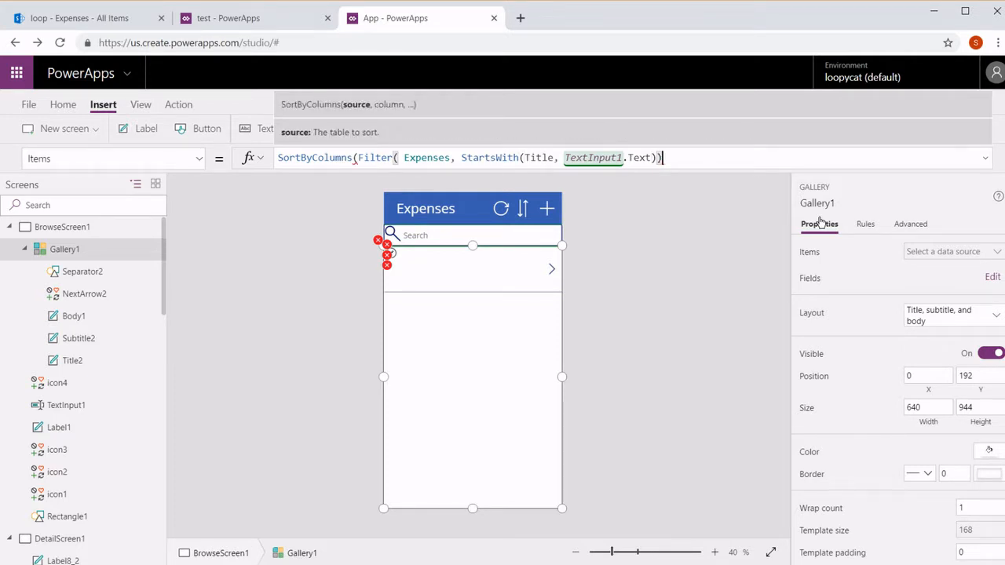
# Step: Add "Title" as the sort column argument of SortByColumns in the Items formula, followed by a comma
pyautogui.write('"')
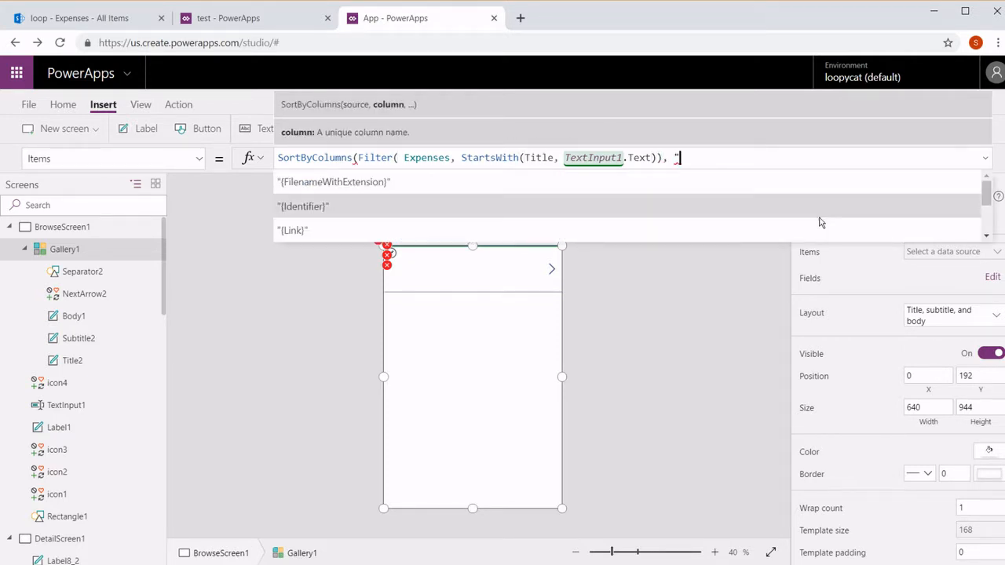
pyautogui.write('Tit')
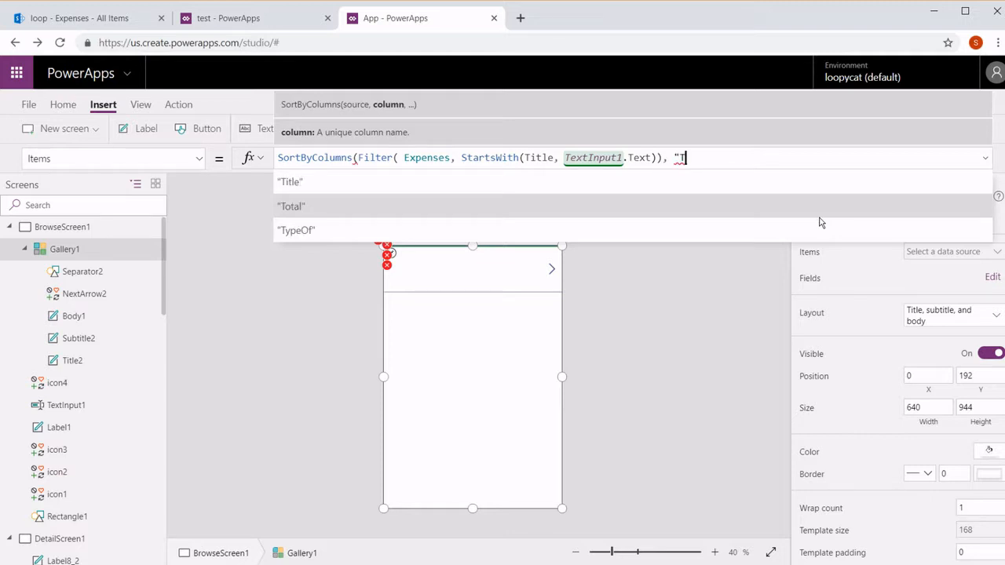
pyautogui.write('le"')
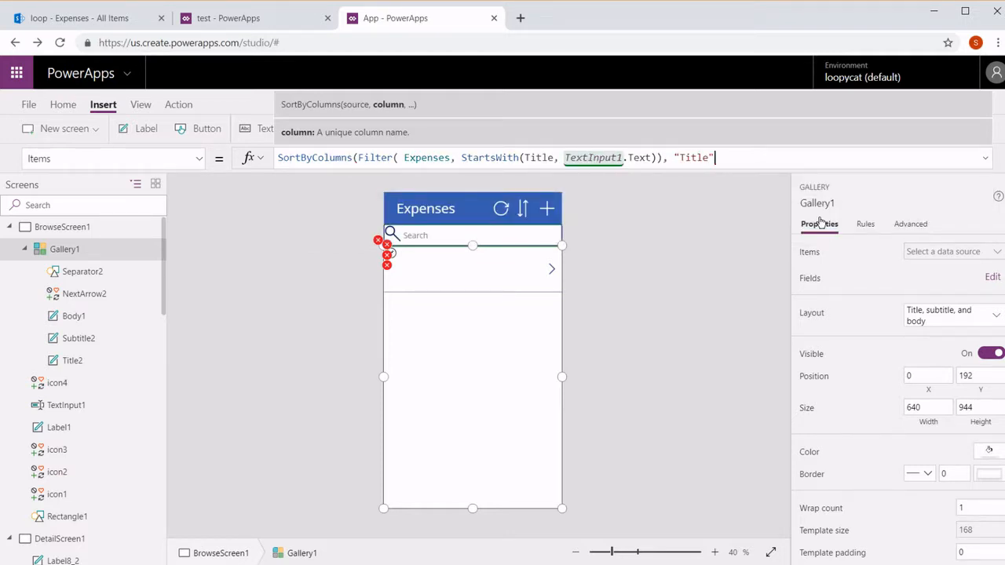
pyautogui.write(',')
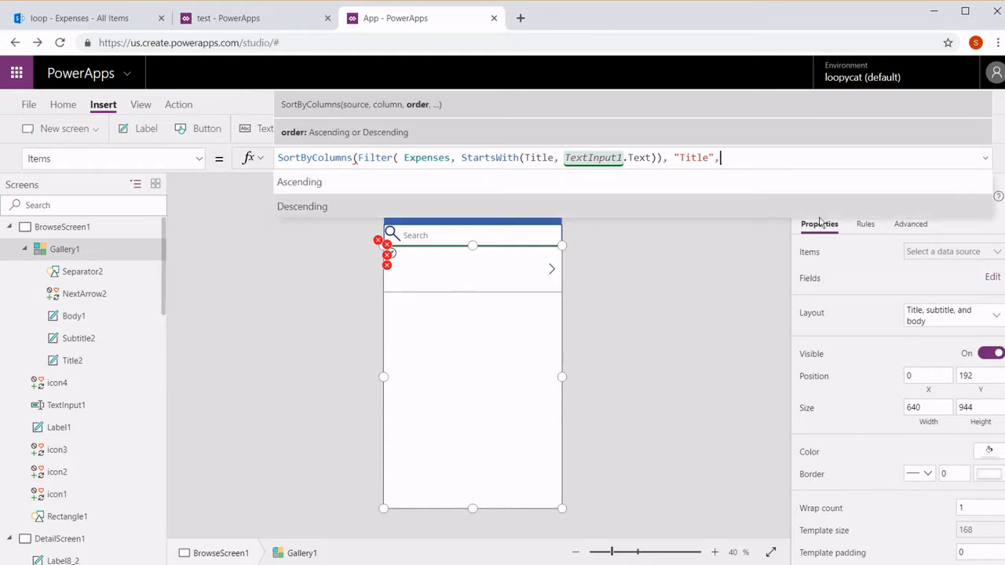
# Step: Open an If( call as the sort order argument at the end of the Items formula
pyautogui.write(' If')
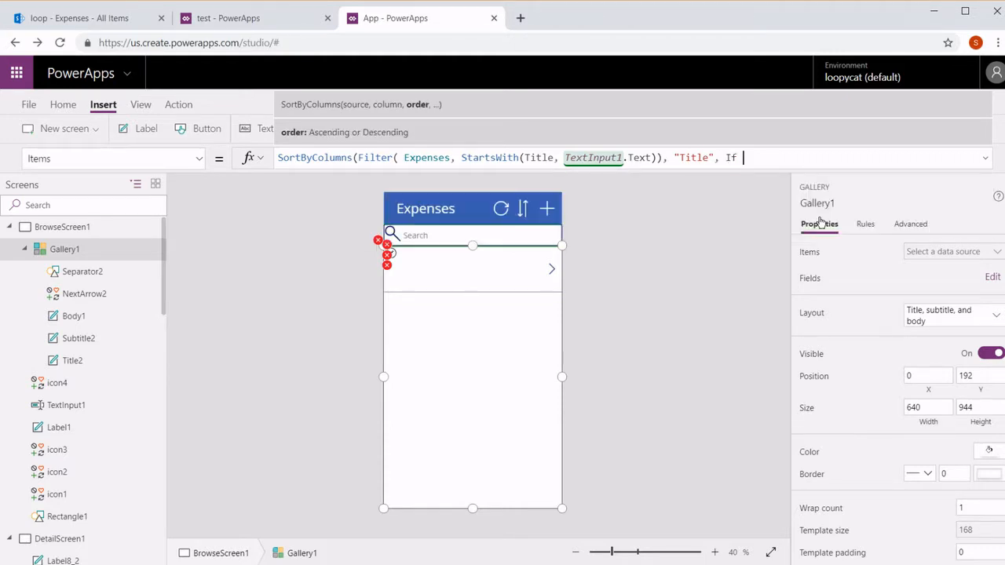
pyautogui.press('BackSpace')
pyautogui.press('Home')
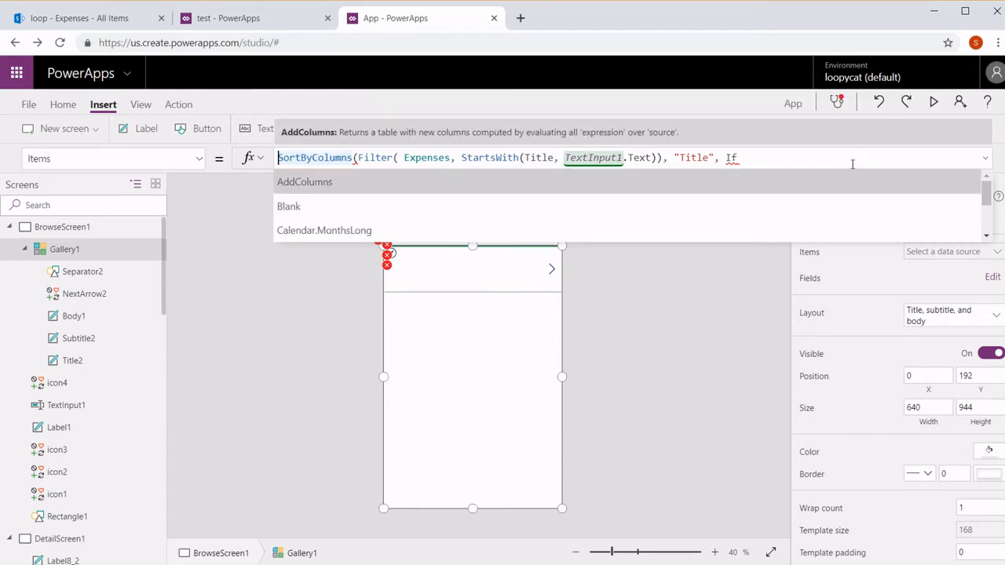
pyautogui.click(853, 163)
pyautogui.write('(')
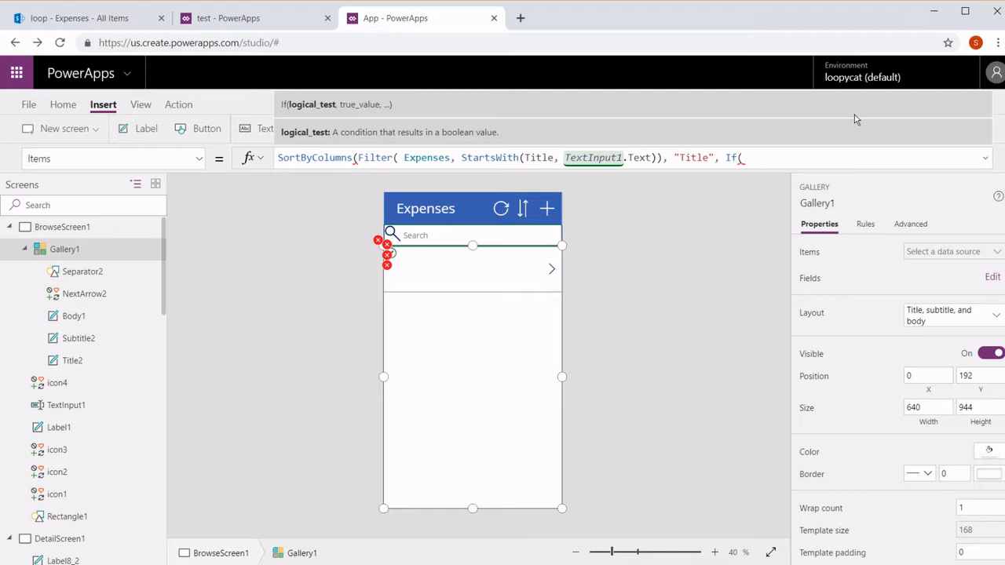
# Step: Use the SortDescending1 variable as the logical test of If, followed by a comma
pyautogui.write('Sor')
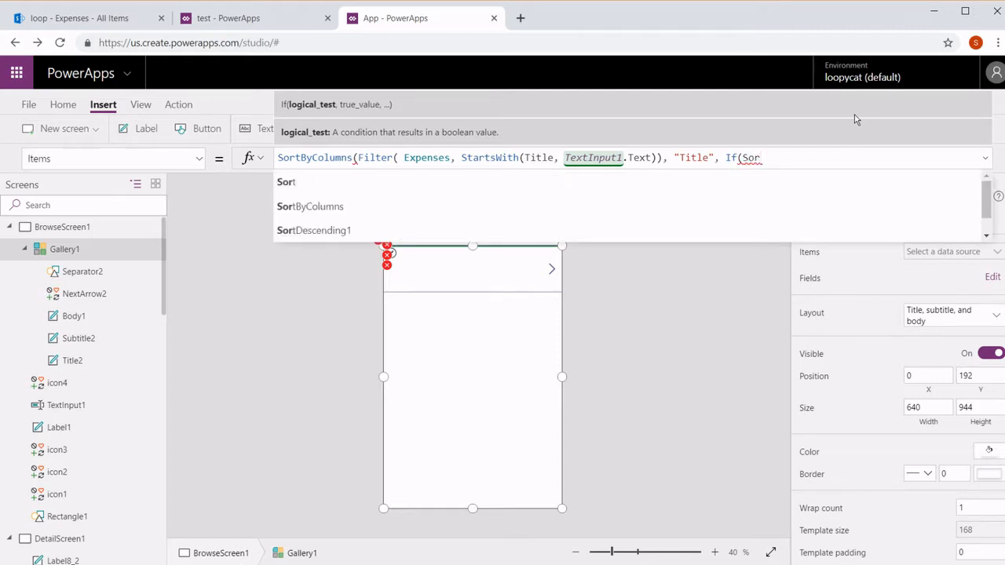
pyautogui.write('t')
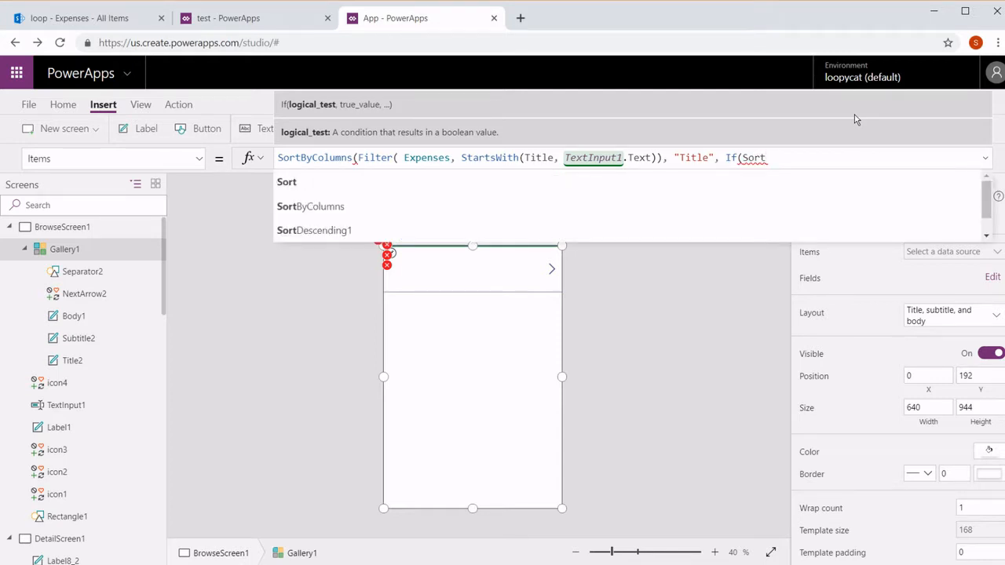
pyautogui.press('Down')
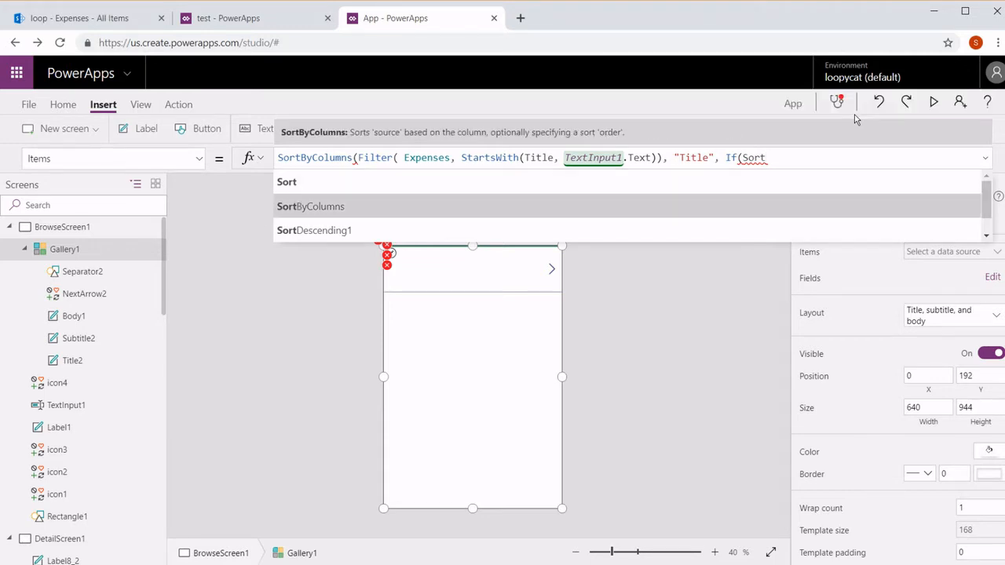
pyautogui.press('Down')
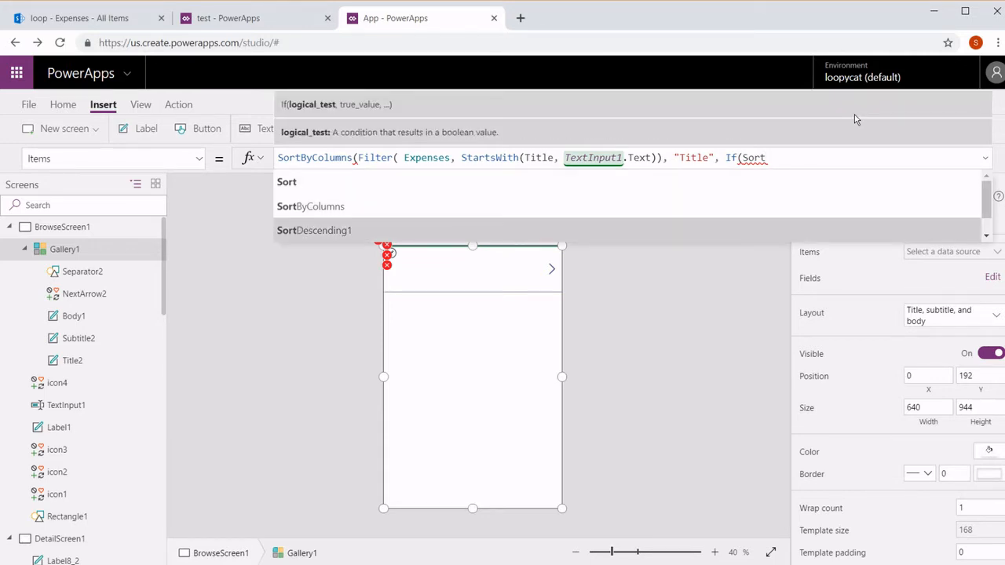
pyautogui.press('Tab')
pyautogui.write(',')
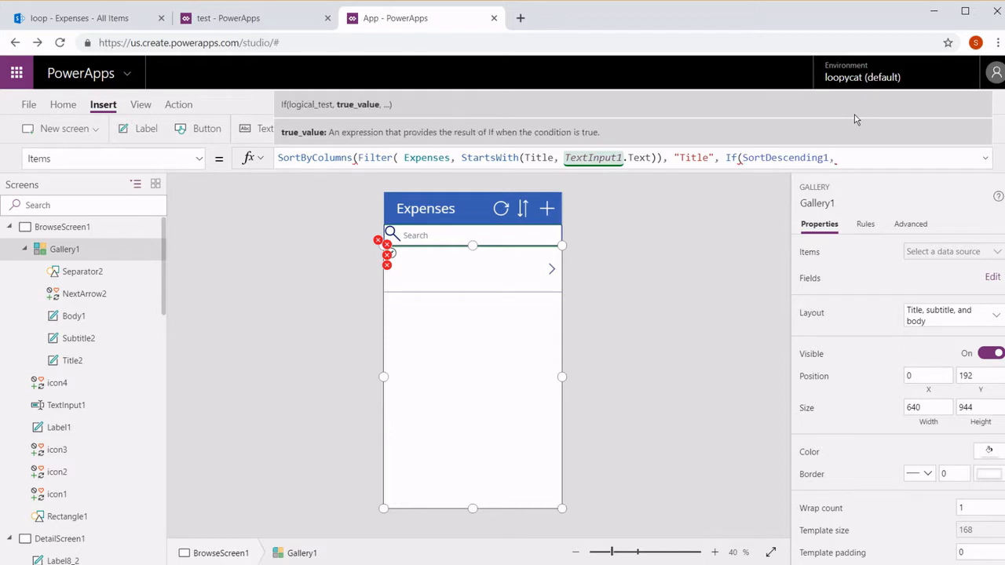
# Step: Give If the results Descending when true and Ascending otherwise, and close both the If and SortByColumns calls
pyautogui.write(' Desce')
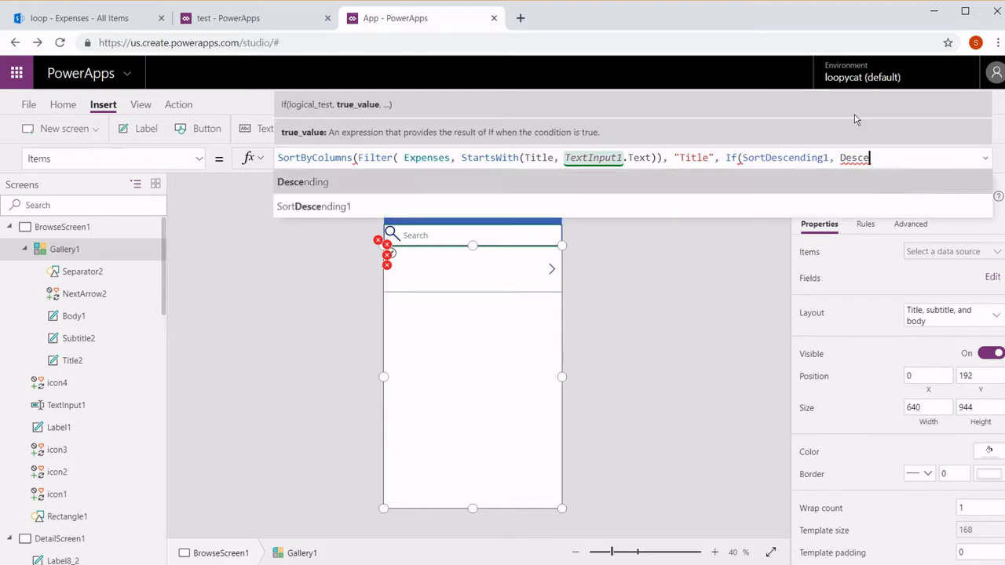
pyautogui.press('Tab')
pyautogui.write(',a')
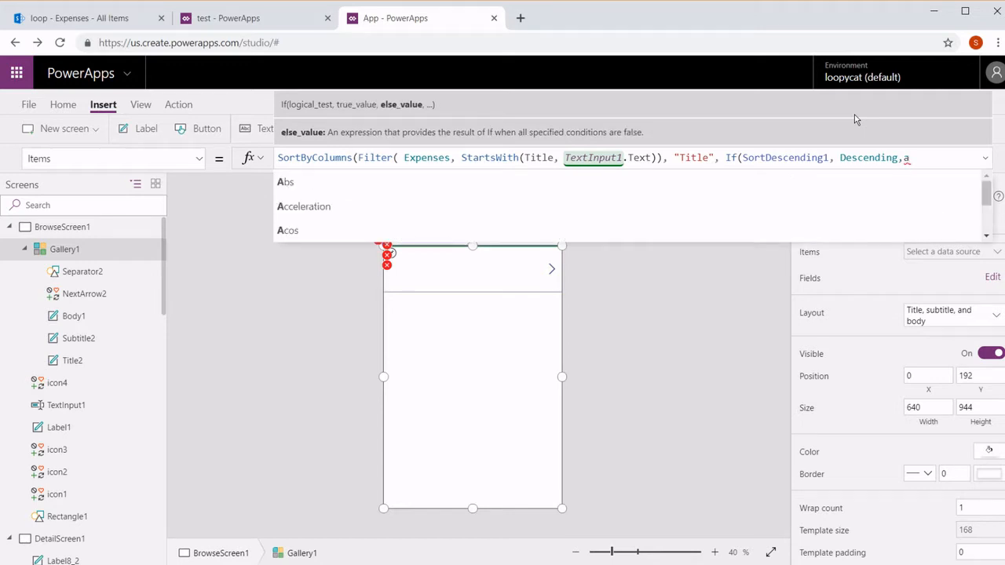
pyautogui.write('sc')
pyautogui.press('Tab')
pyautogui.write(')')
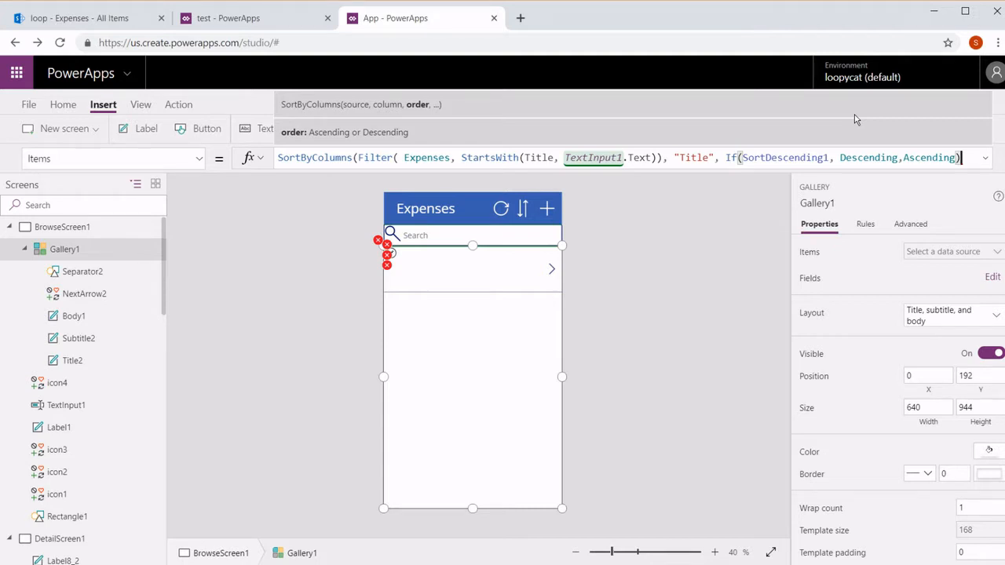
pyautogui.write(')')
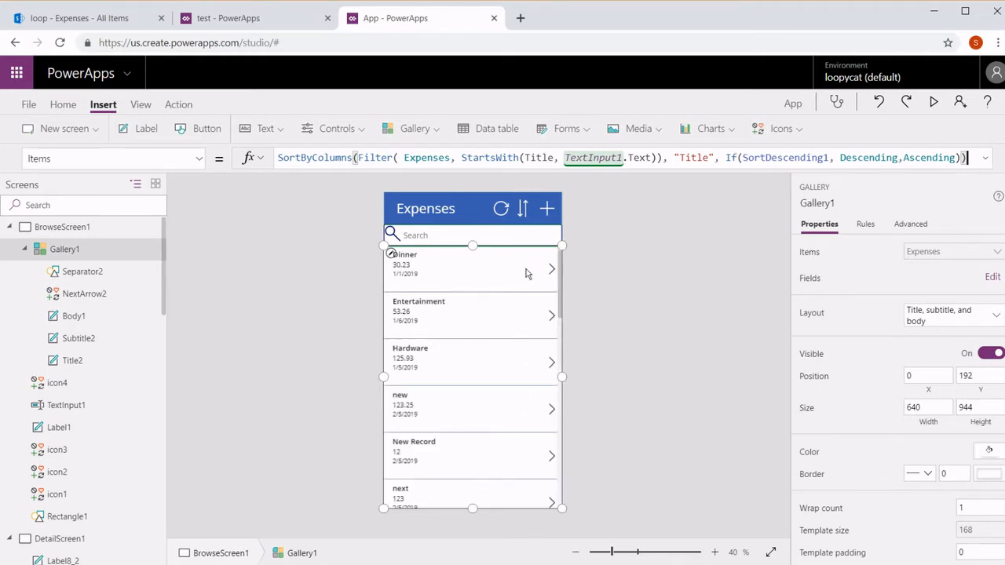
# Step: Preview the app and test the gallery search with "re", clearing the search text again
pyautogui.click(933, 101)
pyautogui.click(561, 129)
pyautogui.write('r')
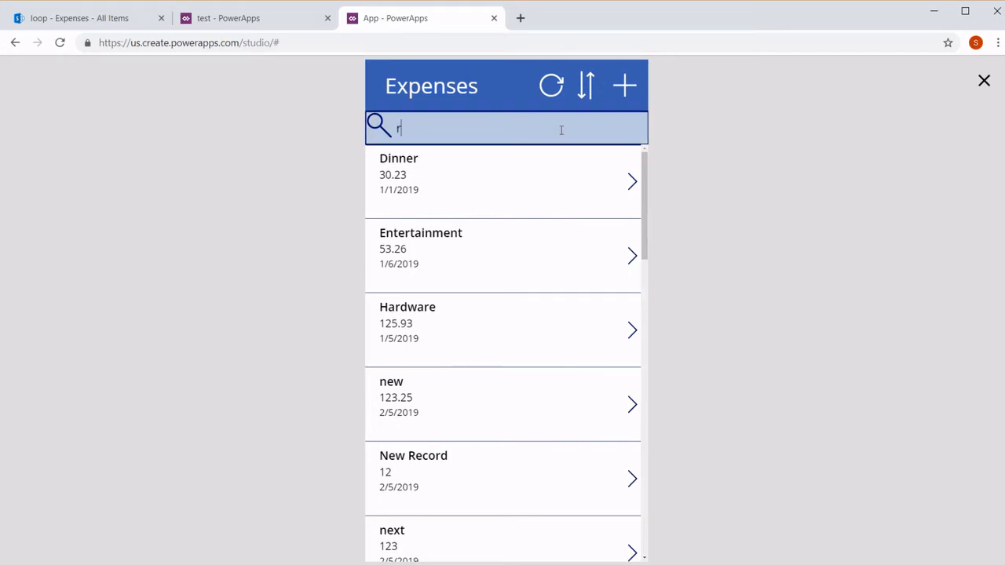
pyautogui.write('e')
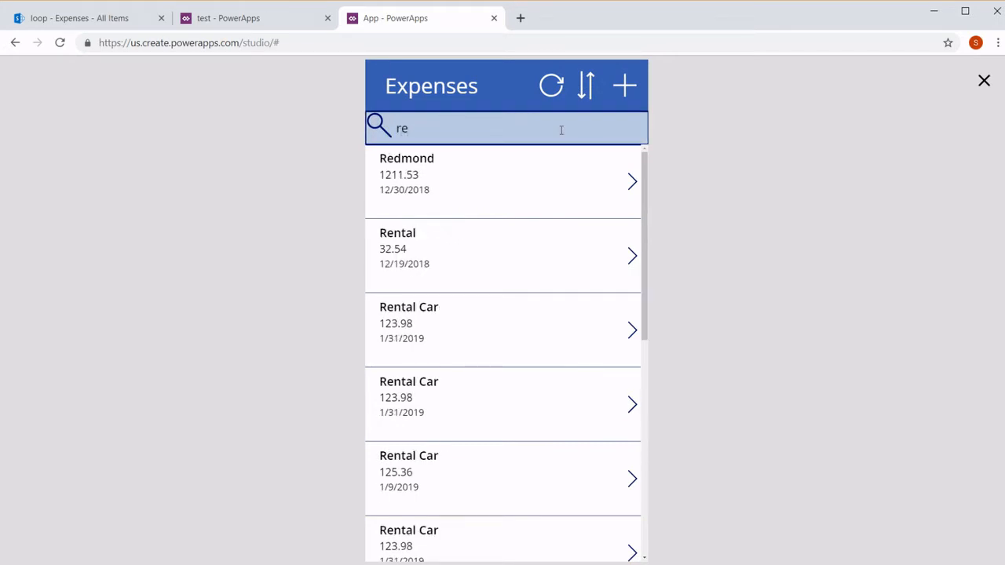
pyautogui.press('BackSpace')
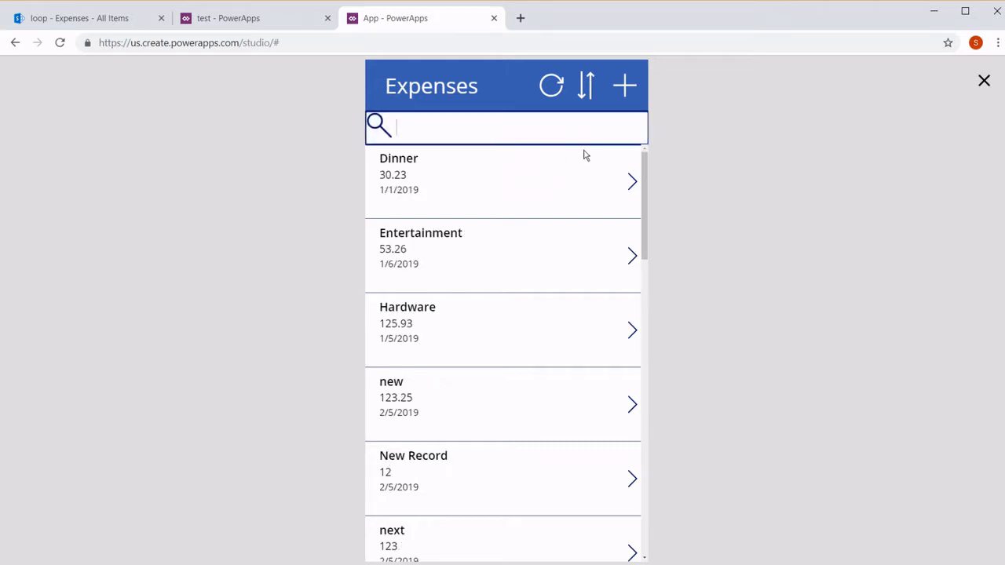
# Step: Test the sort icon by toggling the gallery order several times, and close the preview
pyautogui.click(594, 97)
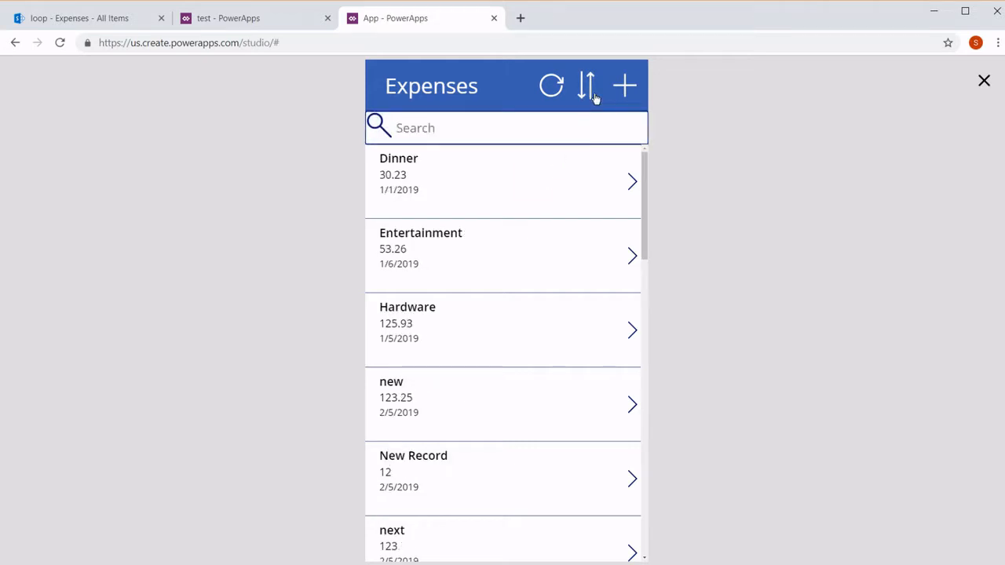
pyautogui.click(594, 97)
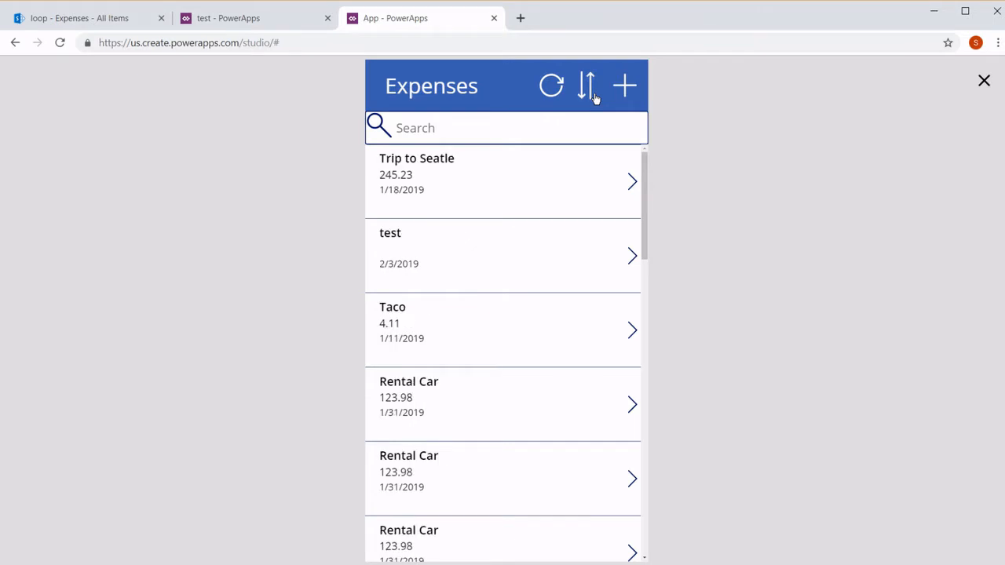
pyautogui.click(594, 97)
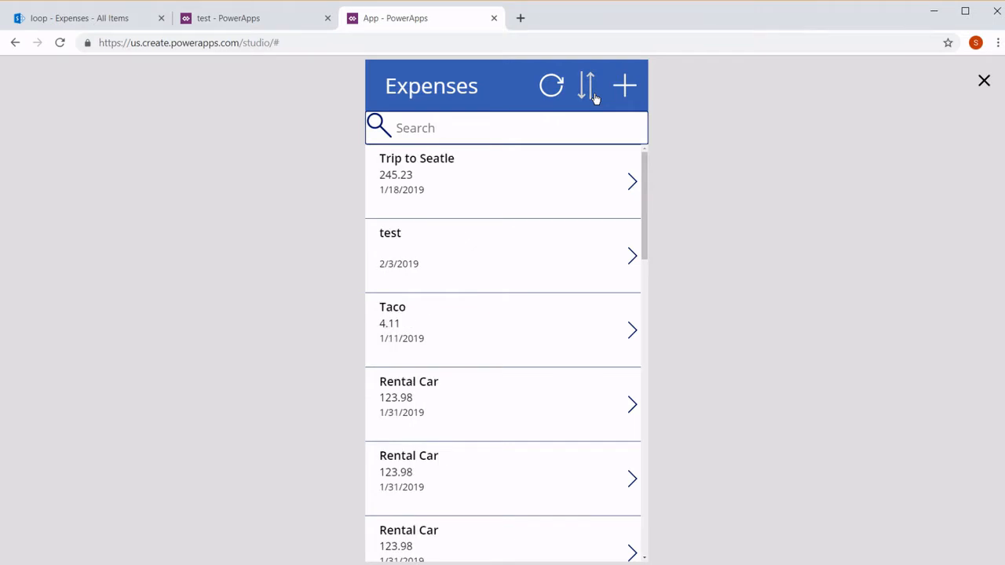
pyautogui.click(982, 81)
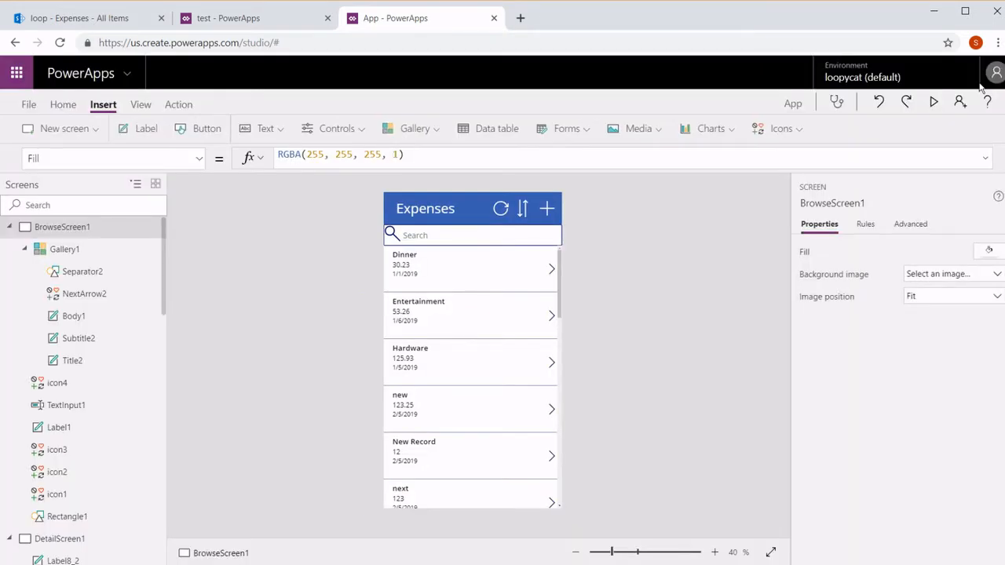
# Step: Insert an opening Text( call before ThisItem.Total in the Text formula of the gallery's Subtitle2 label
pyautogui.click(417, 265)
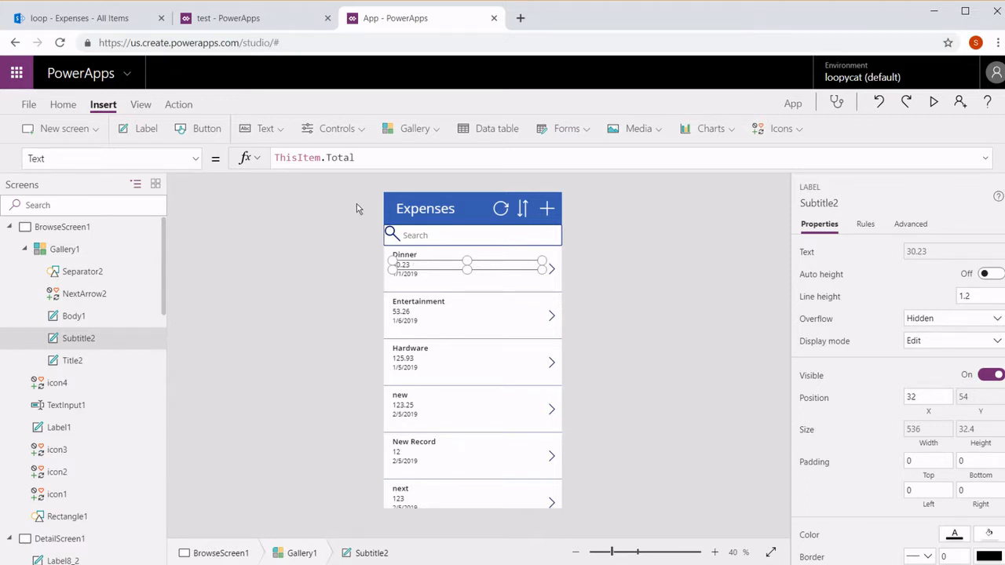
pyautogui.click(403, 159)
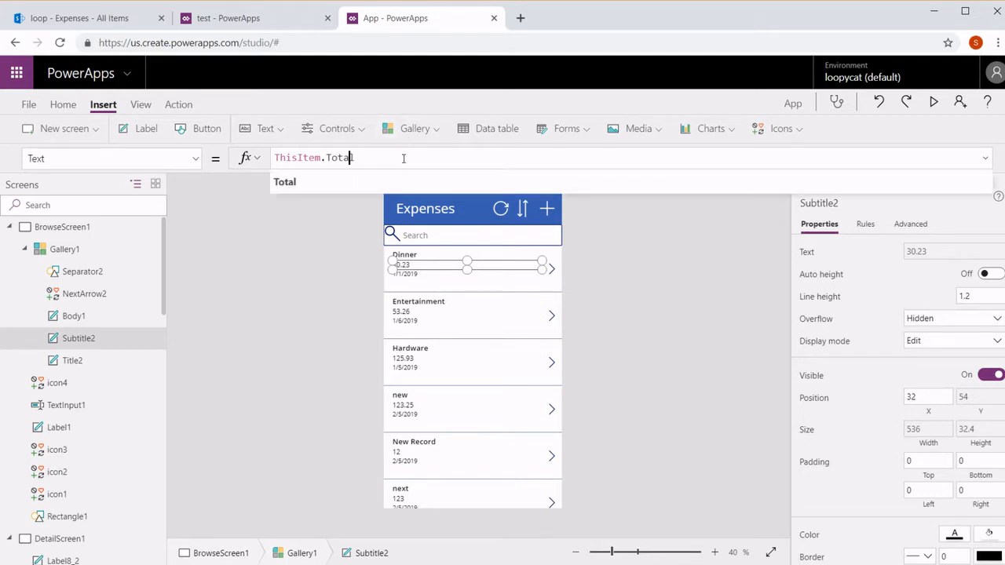
pyautogui.press('Left')
pyautogui.press('Left')
pyautogui.press('Left')
pyautogui.press('Left')
pyautogui.press('Left')
pyautogui.press('Left')
pyautogui.press('Left')
pyautogui.press('Left')
pyautogui.press('Left')
pyautogui.press('Left')
pyautogui.press('Left')
pyautogui.press('Left')
pyautogui.press('Left')
pyautogui.press('Left')
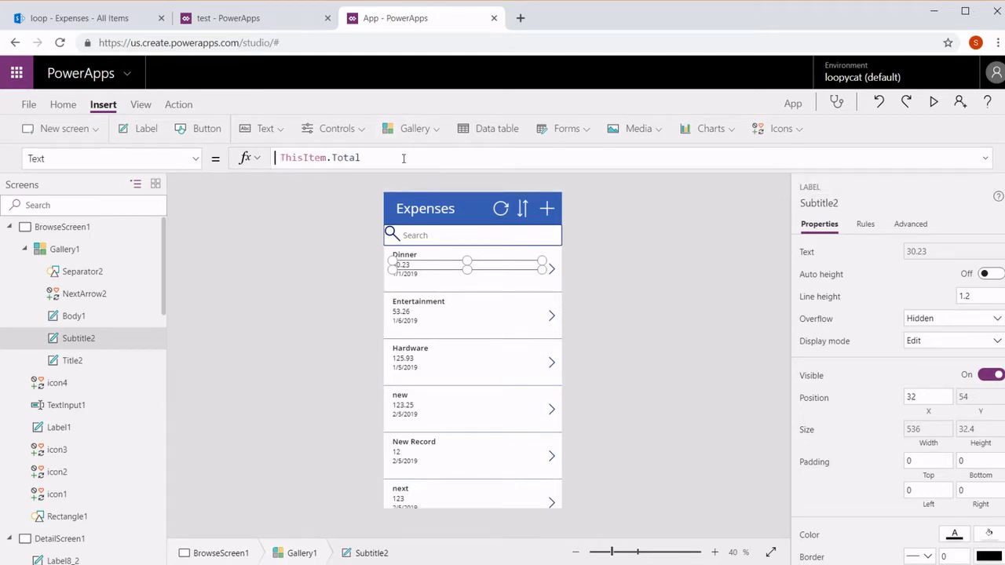
pyautogui.write('Text(')
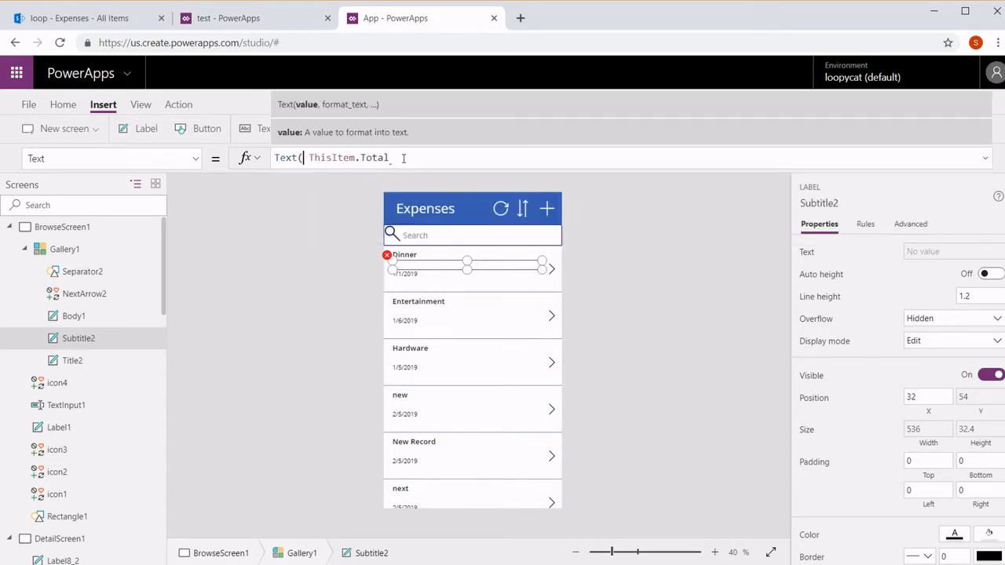
# Step: Remove the ThisItem. prefix so that Total alone is the value argument of Text
pyautogui.press('Delete')
pyautogui.press('Delete')
pyautogui.press('Delete')
pyautogui.press('Delete')
pyautogui.press('Delete')
pyautogui.press('Delete')
pyautogui.press('Delete')
pyautogui.press('Delete')
pyautogui.press('Delete')
pyautogui.press('Delete')
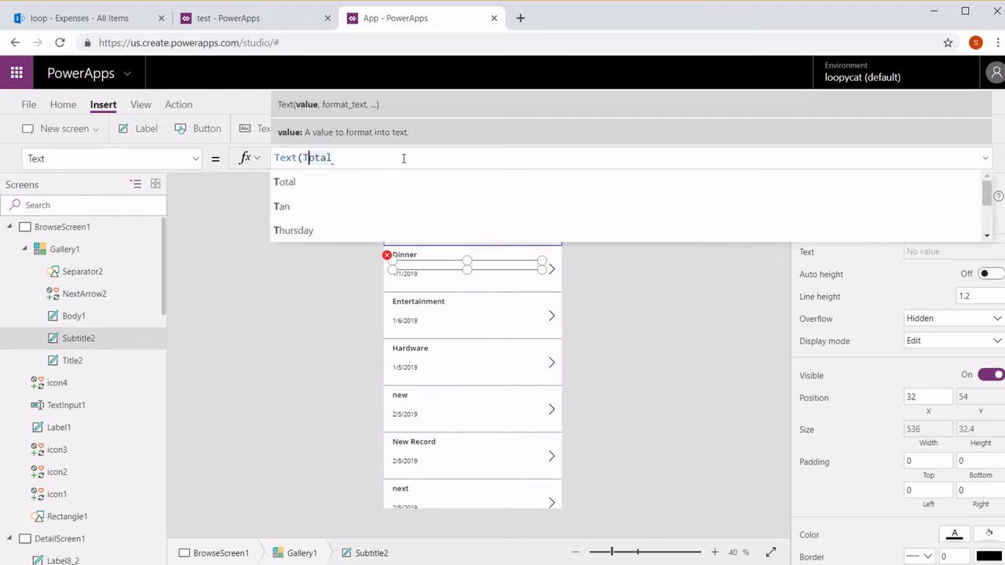
# Step: Add the format text "[$-en-US]$#,###.##" as the second argument of Text and close the call
pyautogui.write(',')
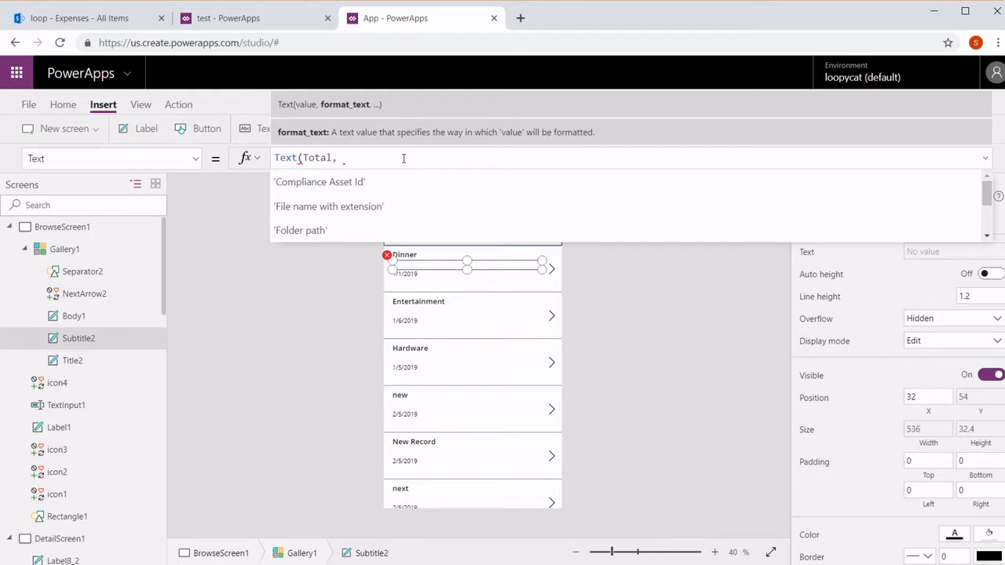
pyautogui.write('"')
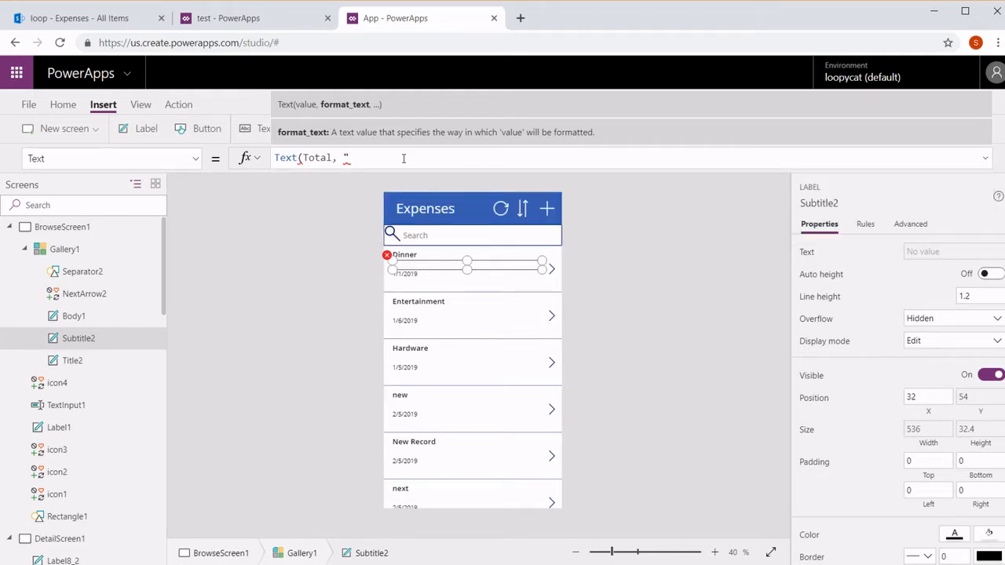
pyautogui.write('[$-en-US]$#,###.##)')
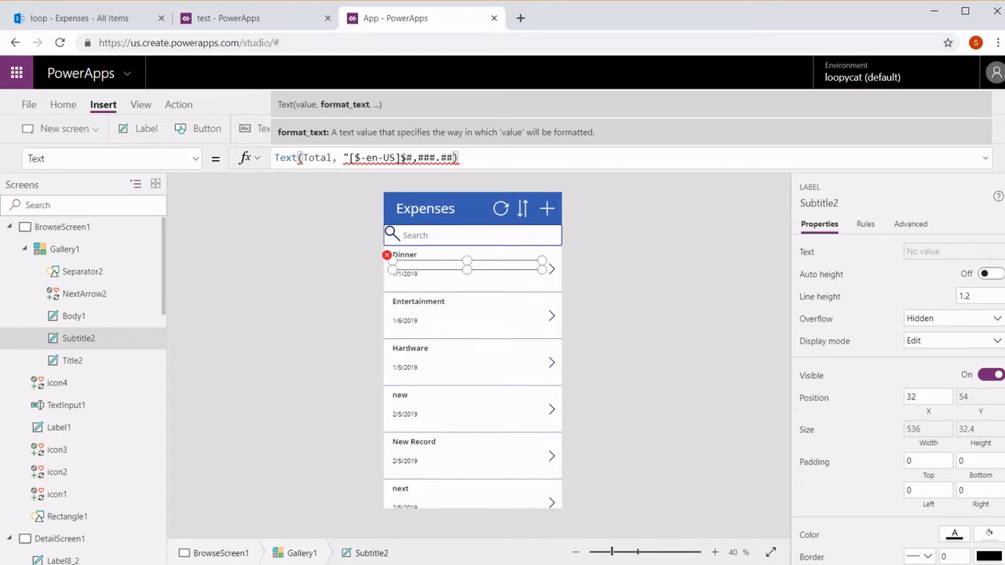
pyautogui.press('Left')
pyautogui.write('"')
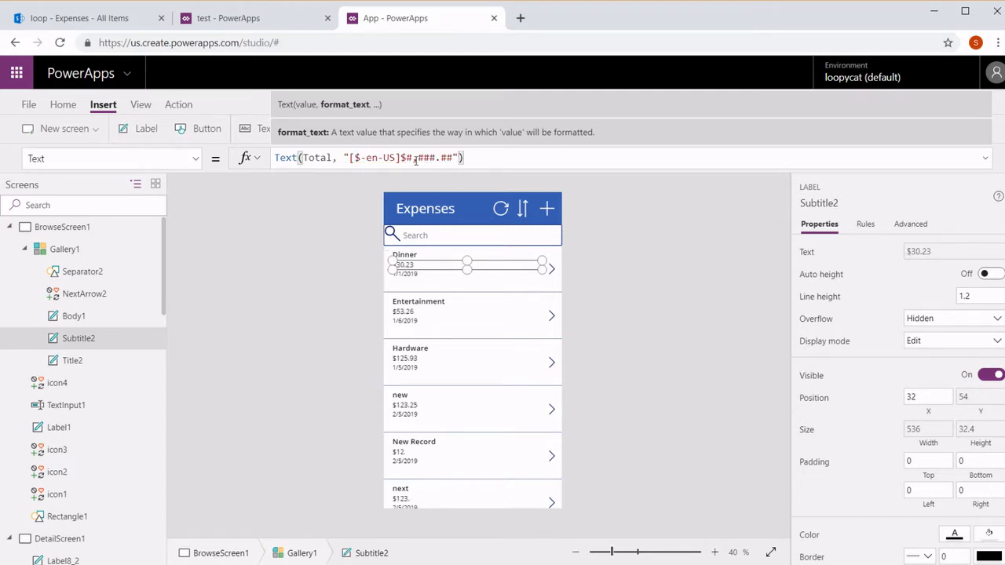
# Step: Preview the app to check the currency format of the gallery totals, and close the preview
pyautogui.click(722, 287)
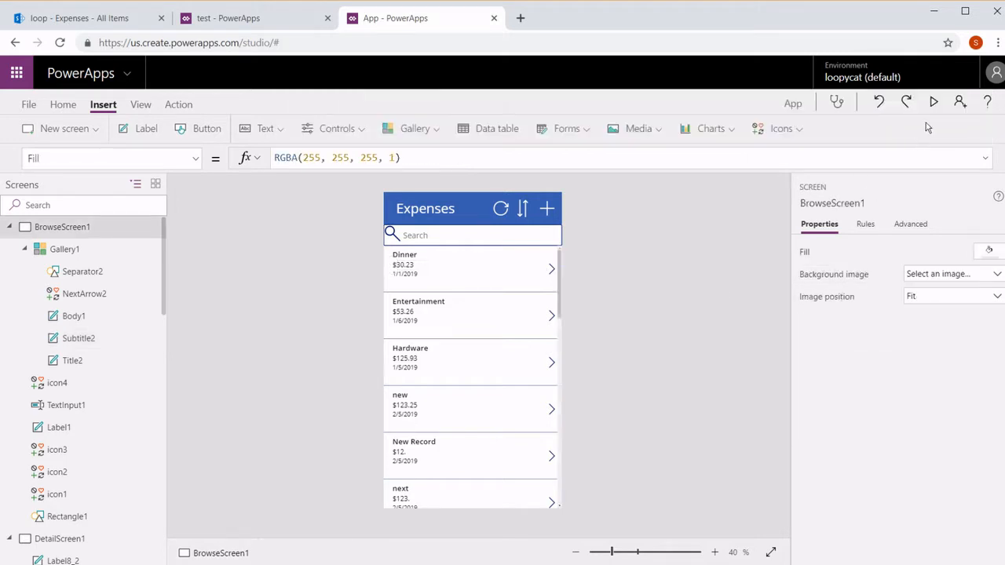
pyautogui.click(933, 105)
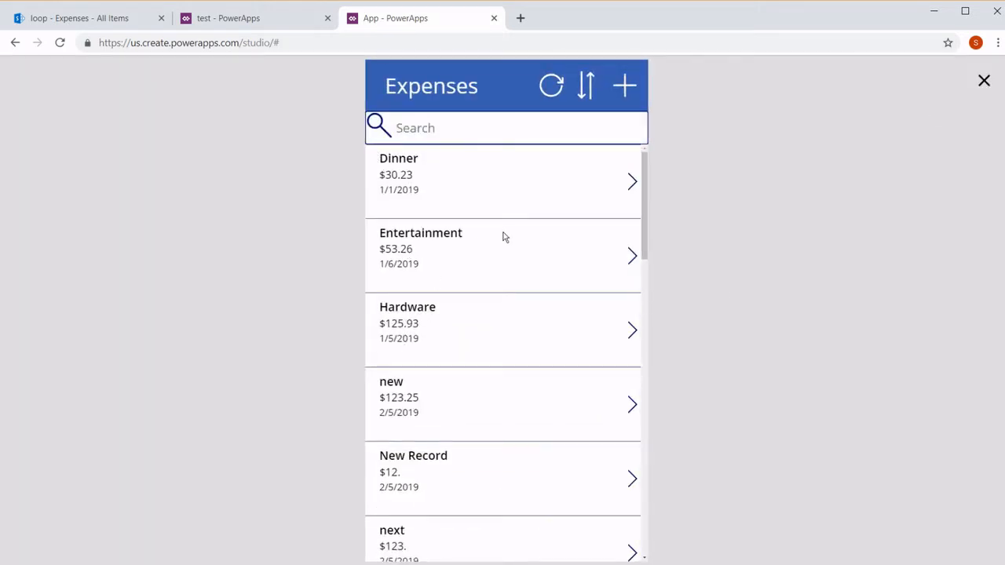
pyautogui.click(983, 82)
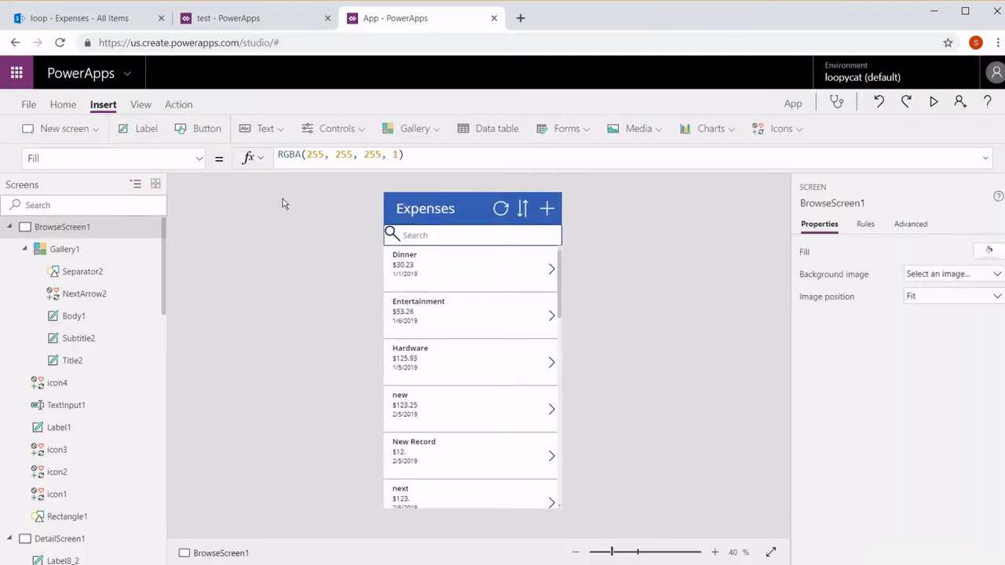
# Step: Copy the whole Text formula of the Subtitle2 total label in the BrowseScreen1 gallery
pyautogui.click(9, 227)
pyautogui.click(88, 258)
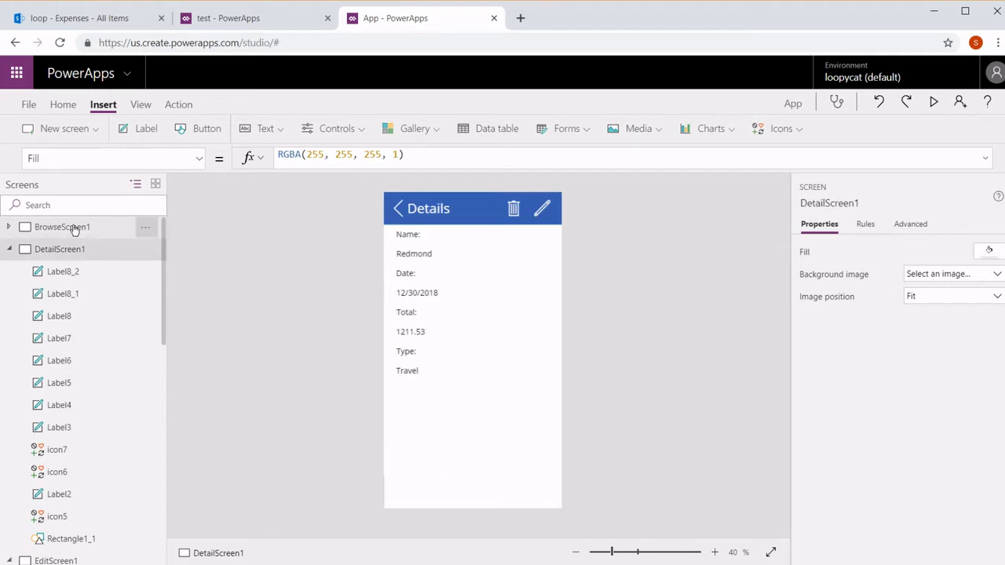
pyautogui.click(74, 228)
pyautogui.click(418, 262)
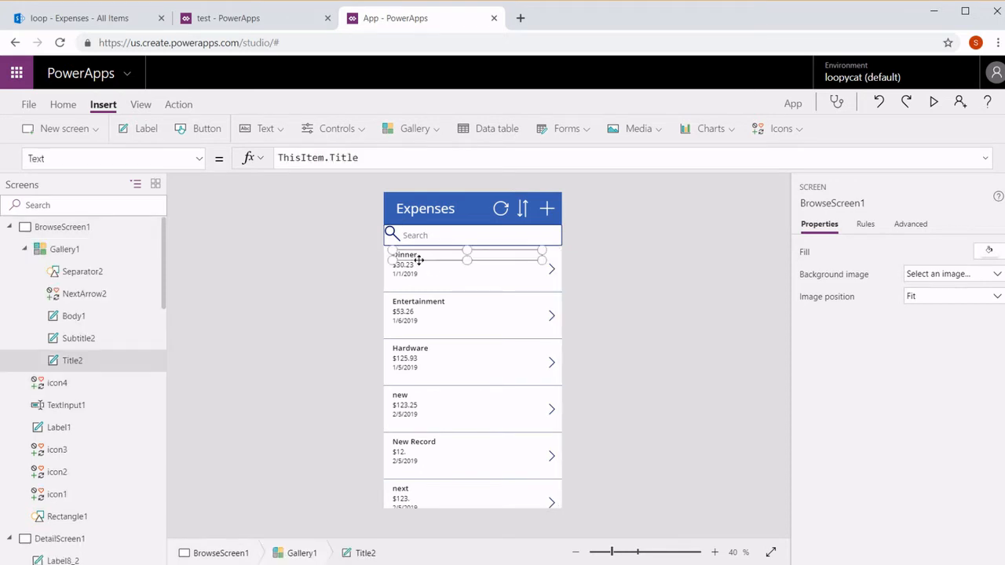
pyautogui.click(412, 264)
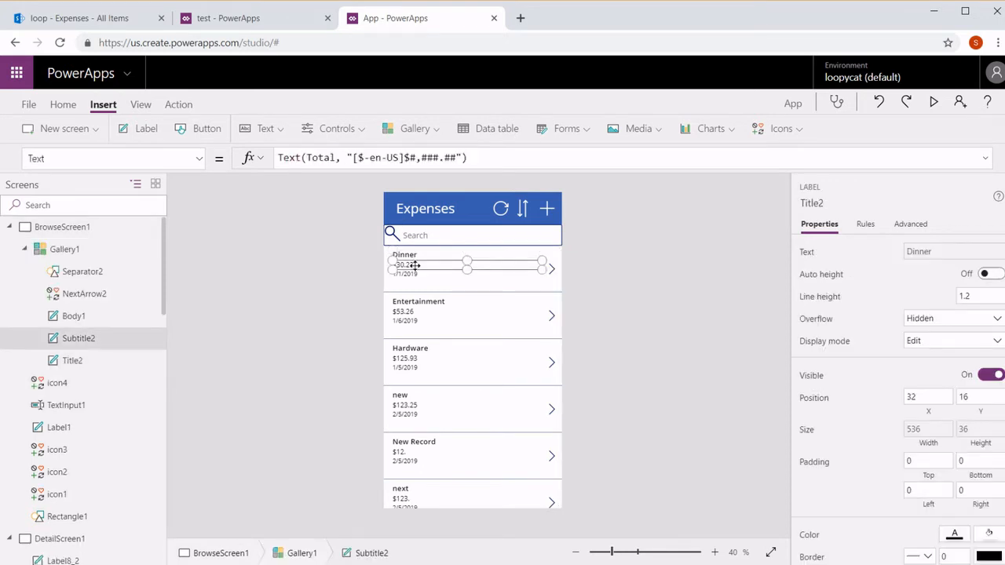
pyautogui.click(495, 156)
pyautogui.hotkey('ctrl', 'a')
pyautogui.hotkey('ctrl', 'c')
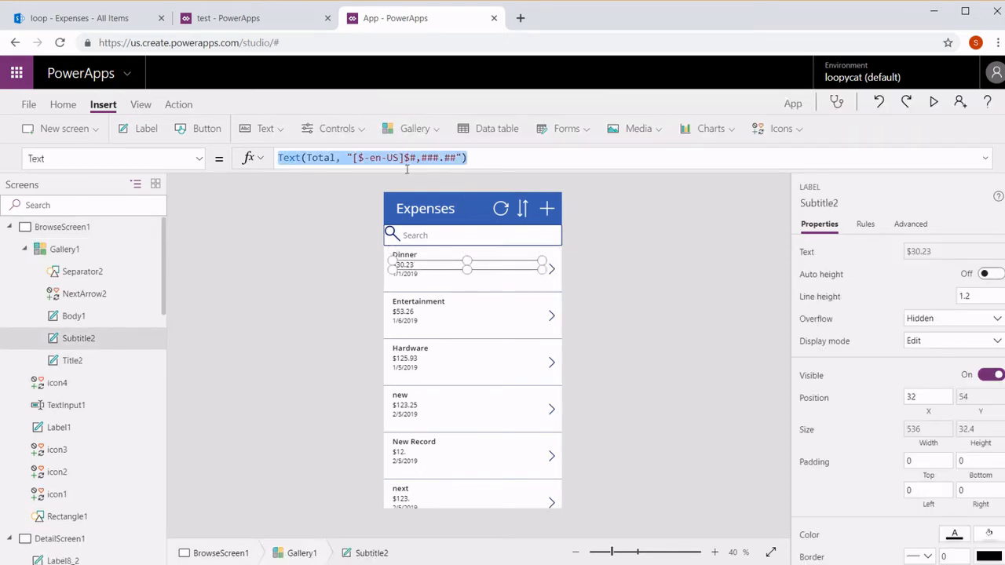
# Step: Paste the copied currency formula before Gallery1.Selected.Total in the Text property of the total value label on DetailScreen1
pyautogui.click(11, 229)
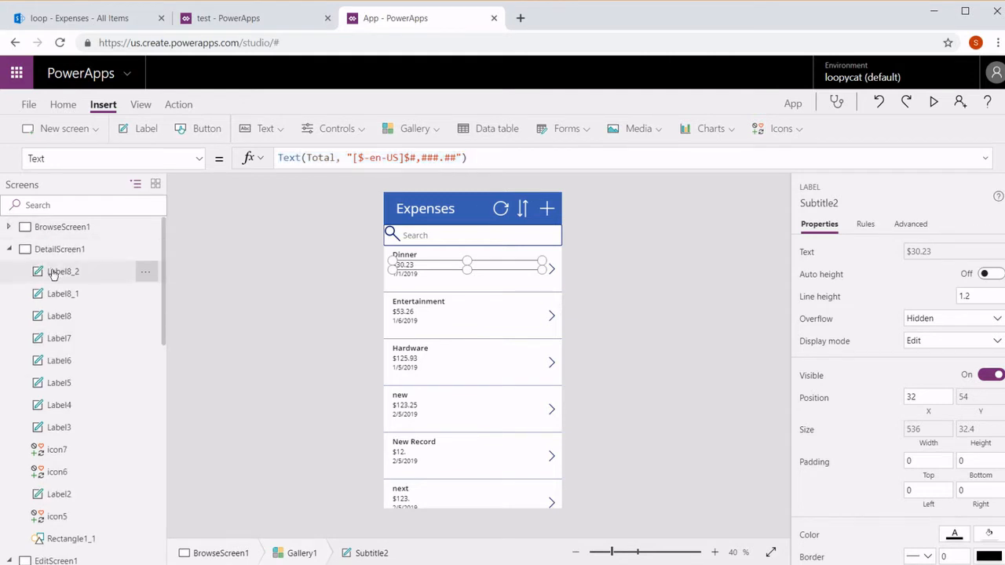
pyautogui.click(69, 252)
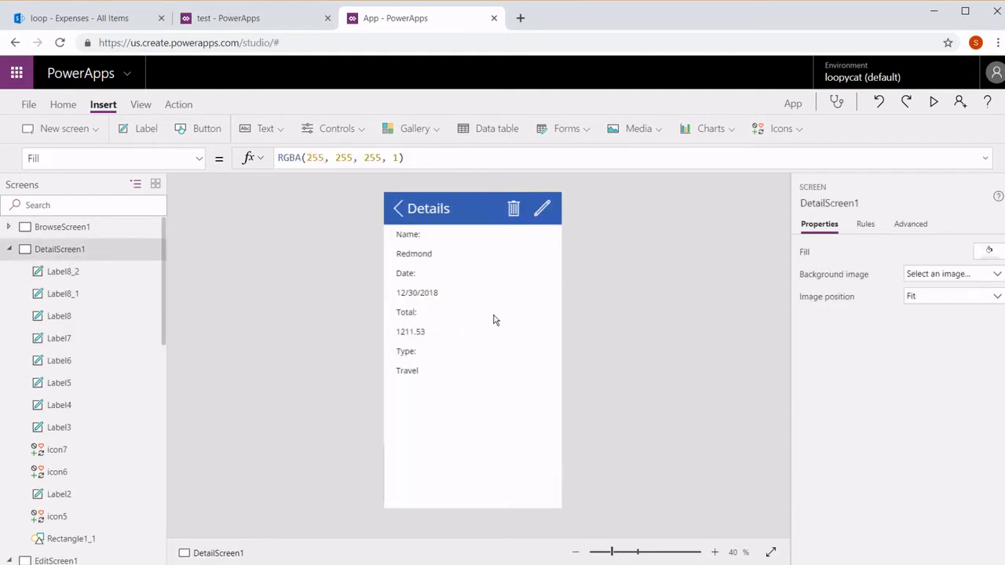
pyautogui.click(441, 332)
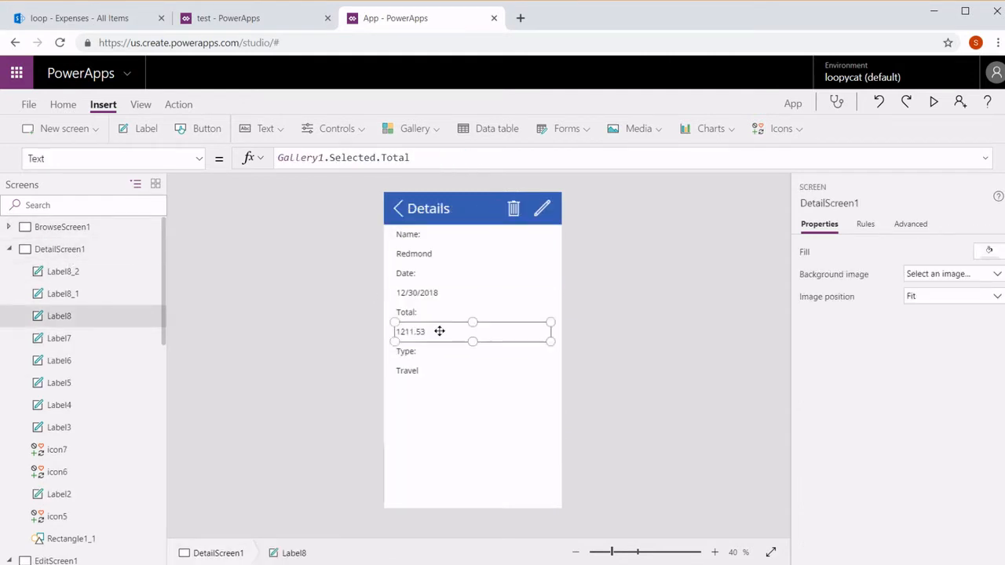
pyautogui.click(436, 157)
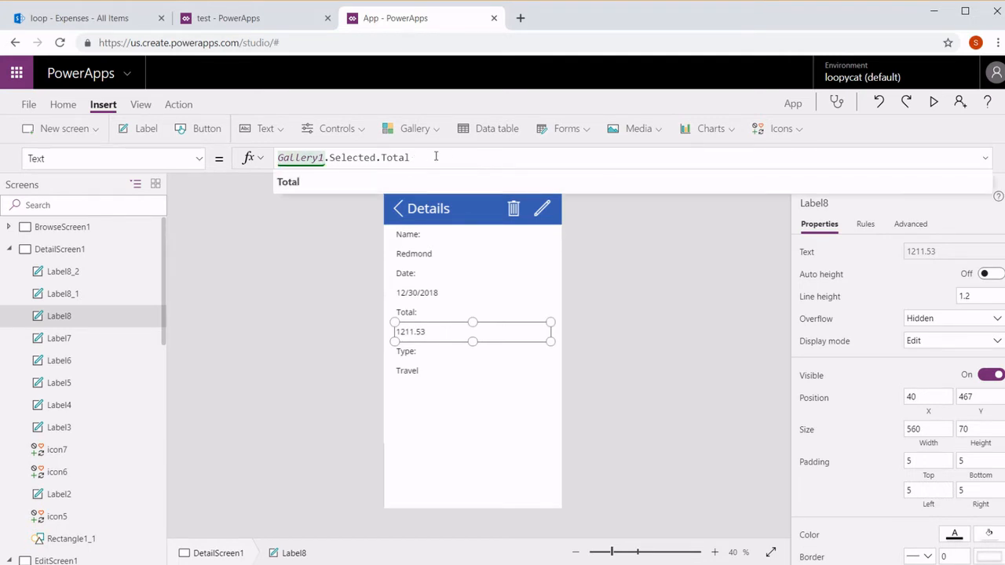
pyautogui.press('Left')
pyautogui.press('Left')
pyautogui.press('Left')
pyautogui.press('Left')
pyautogui.press('Left')
pyautogui.press('Left')
pyautogui.press('Left')
pyautogui.press('Left')
pyautogui.press('Left')
pyautogui.press('Left')
pyautogui.press('Left')
pyautogui.press('Left')
pyautogui.press('Left')
pyautogui.press('Left')
pyautogui.press('Left')
pyautogui.press('Left')
pyautogui.press('Left')
pyautogui.press('Left')
pyautogui.press('Left')
pyautogui.press('Left')
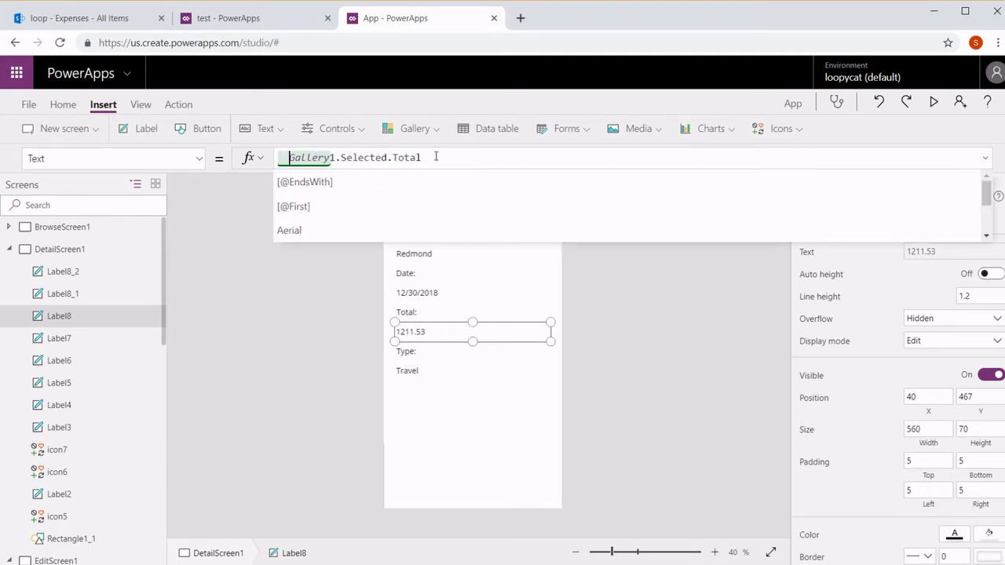
pyautogui.press('Left')
pyautogui.press('Left')
pyautogui.hotkey('ctrl', 'v')
# Step: Delete the original Gallery1.Selected.Total expression that follows the pasted Text call
pyautogui.press('Right')
pyautogui.press('Right')
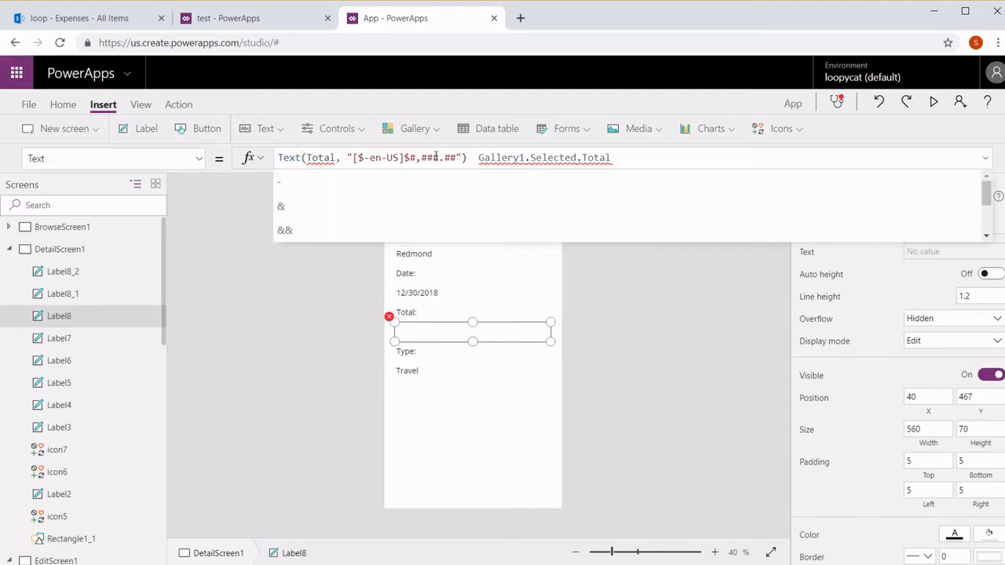
pyautogui.hotkey('ctrl', 'shift', 'Right')
pyautogui.hotkey('ctrl', 'shift', 'Right')
pyautogui.hotkey('ctrl', 'shift', 'Right')
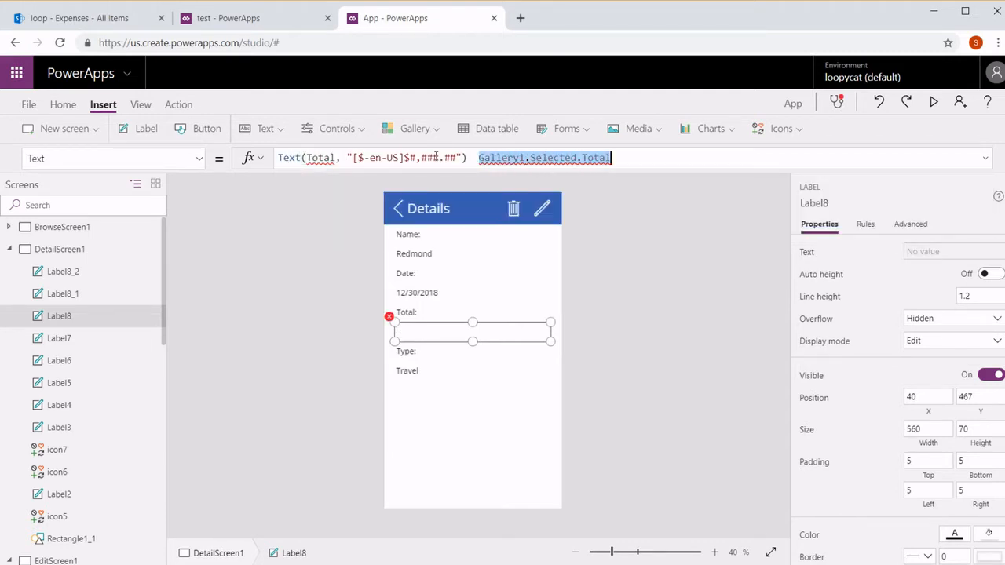
pyautogui.press('Delete')
# Step: Replace Total with Gallery1.Selected.Total as the value argument of the Text call in the DetailScreen1 total label
pyautogui.press('Left')
pyautogui.press('Left')
pyautogui.press('Left')
pyautogui.press('Left')
pyautogui.press('Left')
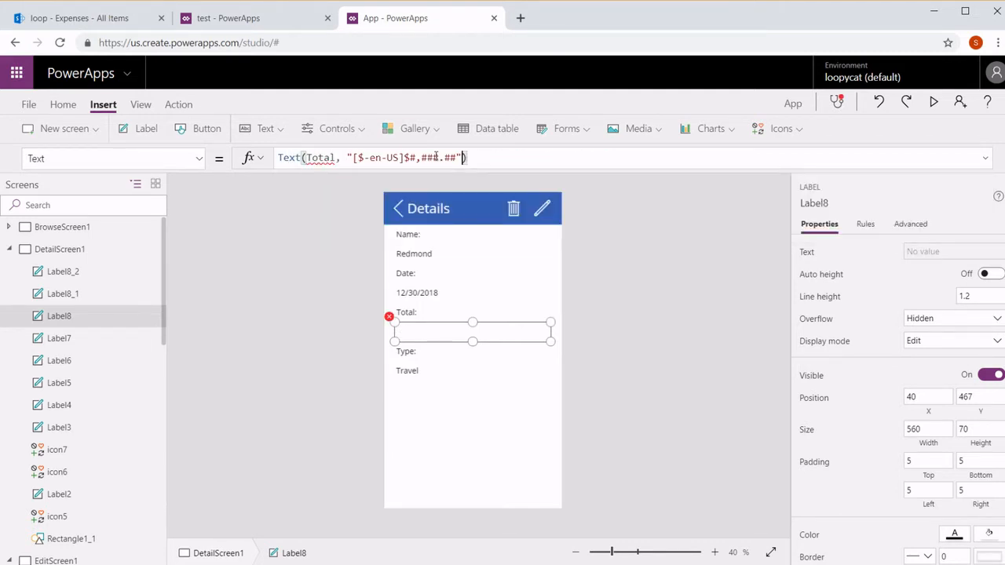
pyautogui.press('Left')
pyautogui.press('Left')
pyautogui.press('Left')
pyautogui.press('Left')
pyautogui.press('Left')
pyautogui.press('Left')
pyautogui.press('Left')
pyautogui.press('Left')
pyautogui.press('Left')
pyautogui.press('Left')
pyautogui.press('Left')
pyautogui.press('Left')
pyautogui.press('Left')
pyautogui.press('Left')
pyautogui.press('Left')
pyautogui.press('Left')
pyautogui.press('Left')
pyautogui.press('Left')
pyautogui.press('Left')
pyautogui.press('Left')
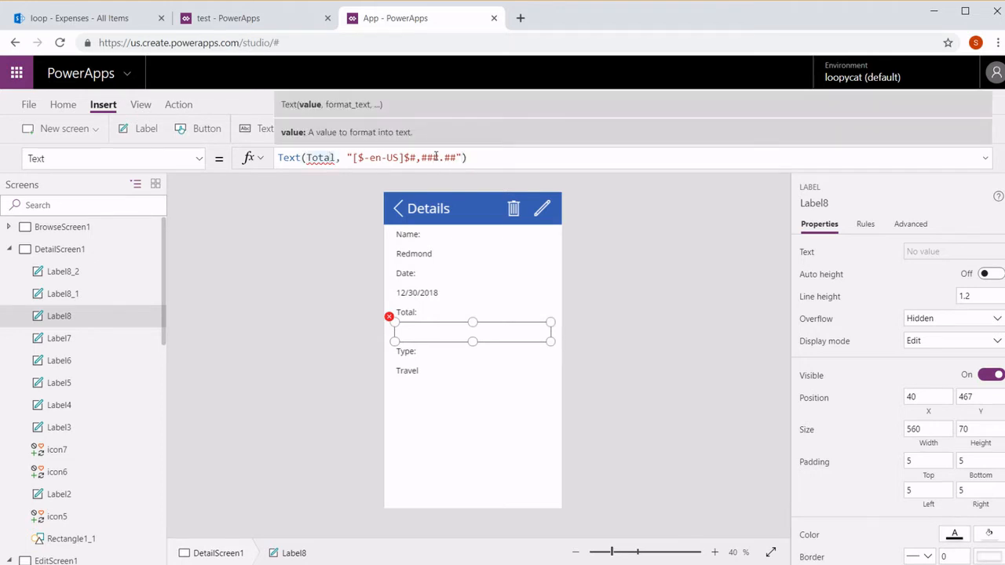
pyautogui.press('Left')
pyautogui.press('Left')
pyautogui.press('Left')
pyautogui.press('Left')
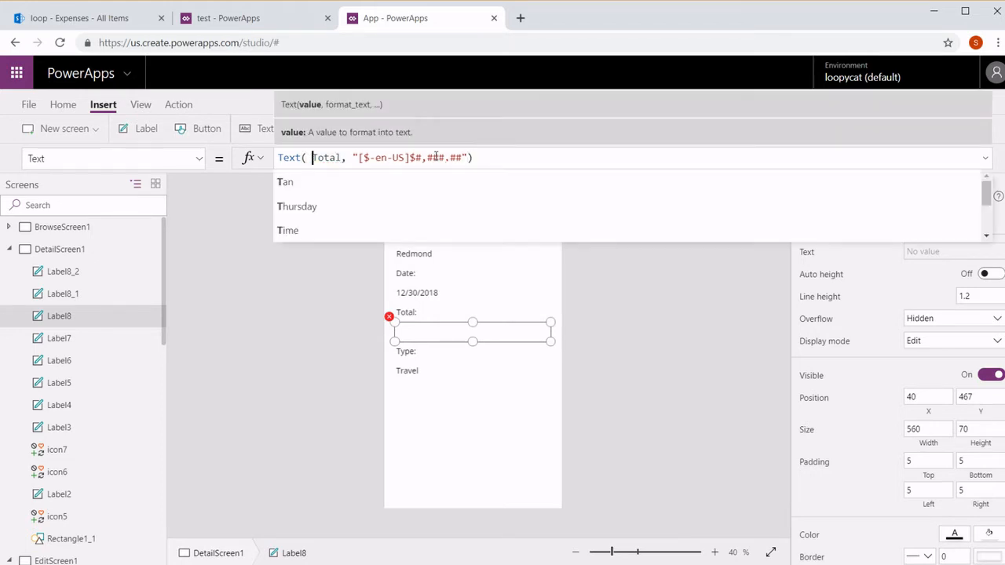
pyautogui.write('gall')
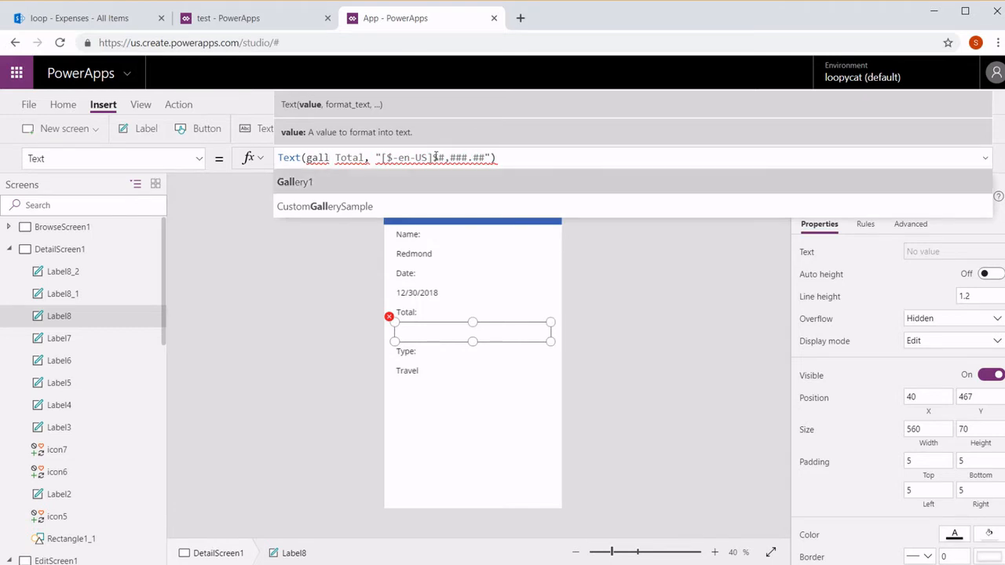
pyautogui.press('Tab')
pyautogui.write('.s')
pyautogui.press('Tab')
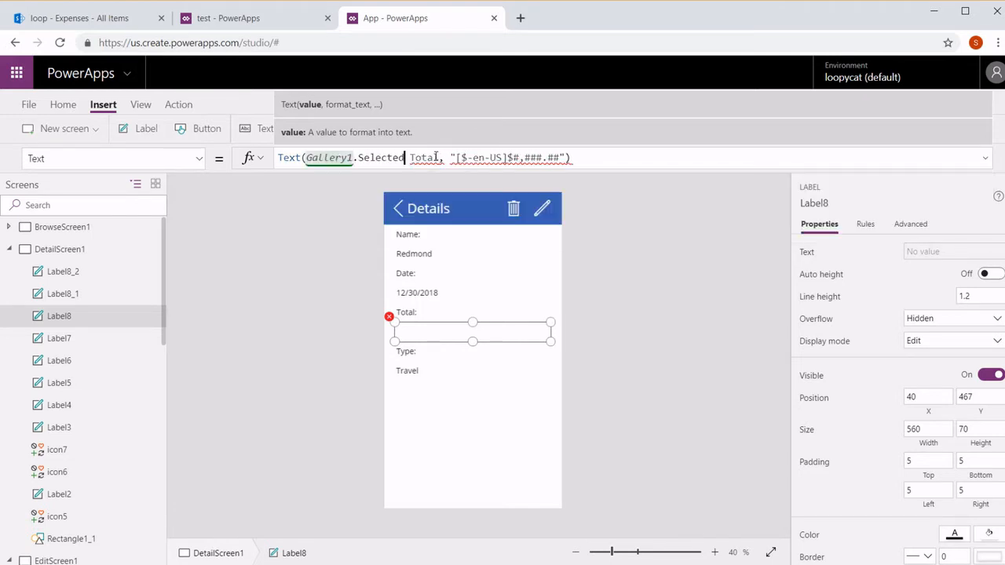
pyautogui.write('.')
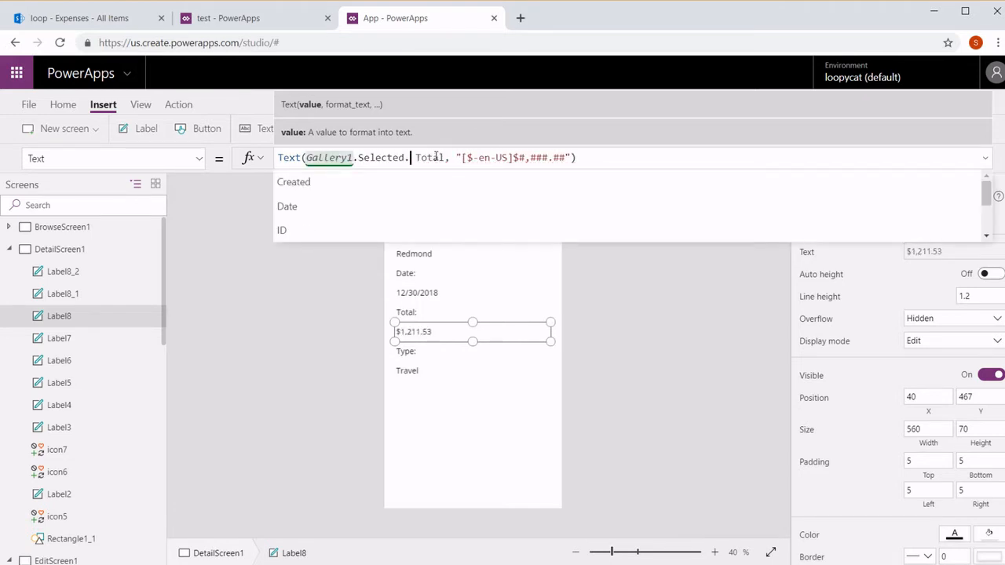
pyautogui.write('to')
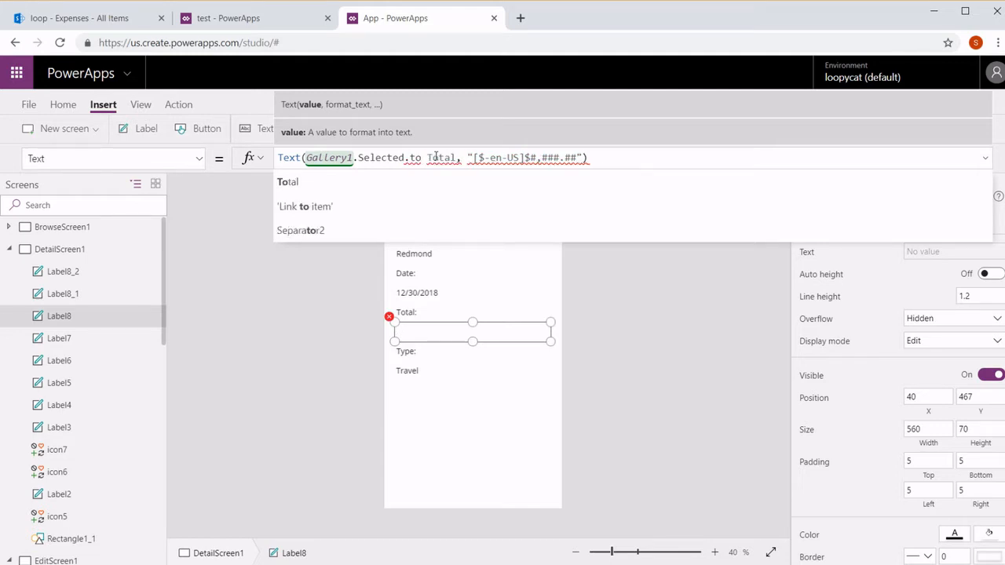
pyautogui.press('Tab')
pyautogui.press('Delete')
pyautogui.press('Delete')
pyautogui.press('Delete')
pyautogui.press('Delete')
pyautogui.press('Delete')
pyautogui.press('Delete')
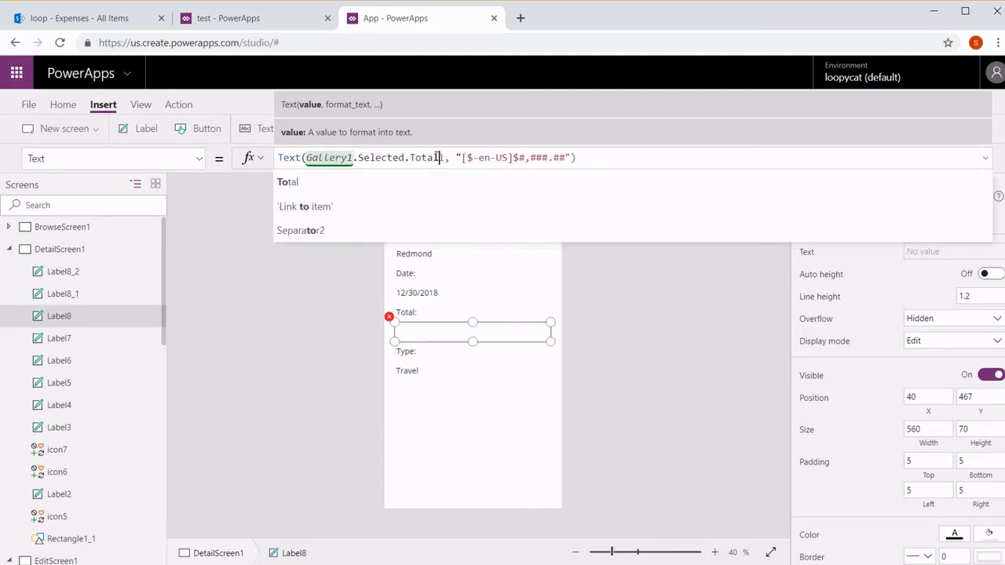
pyautogui.press('Delete')
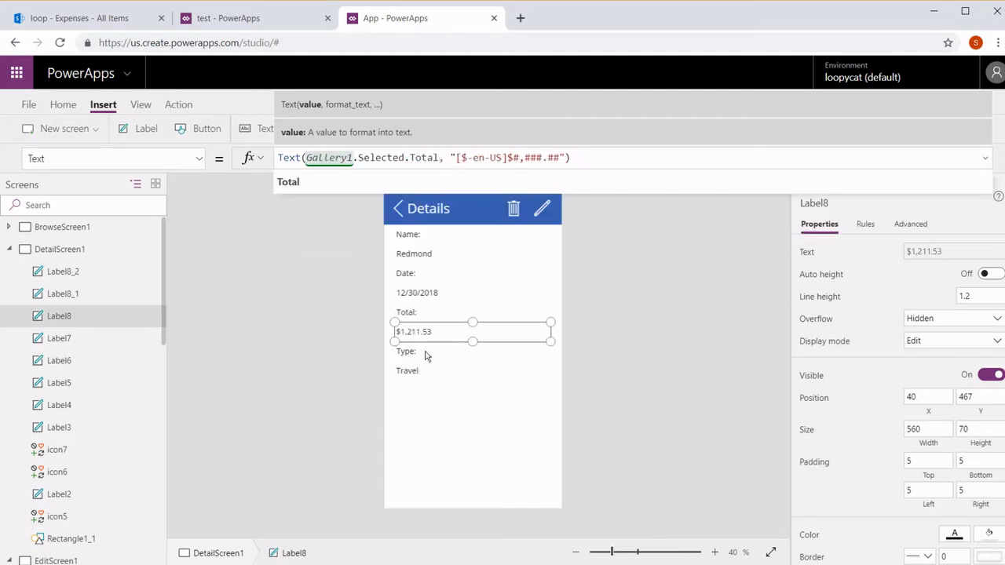
pyautogui.click(632, 285)
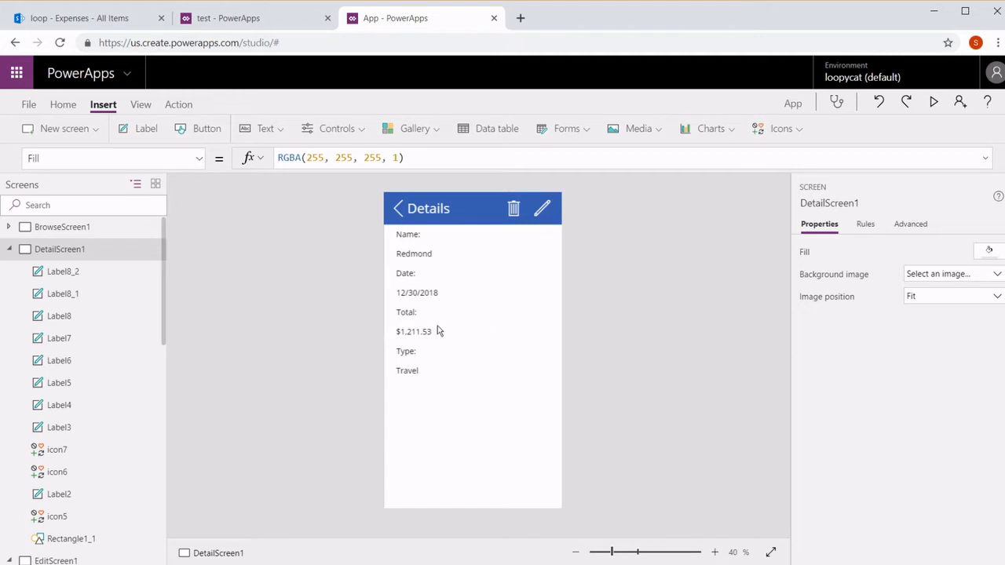
# Step: Insert an opening Text( call before Gallery1.Selected.Date in the Text formula of the date value label on DetailScreen1
pyautogui.click(446, 293)
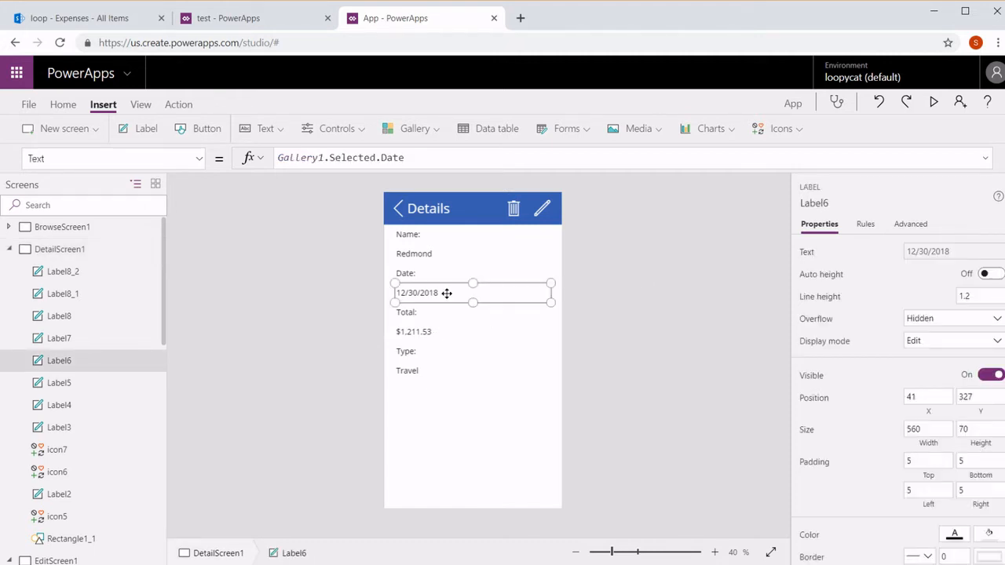
pyautogui.click(449, 155)
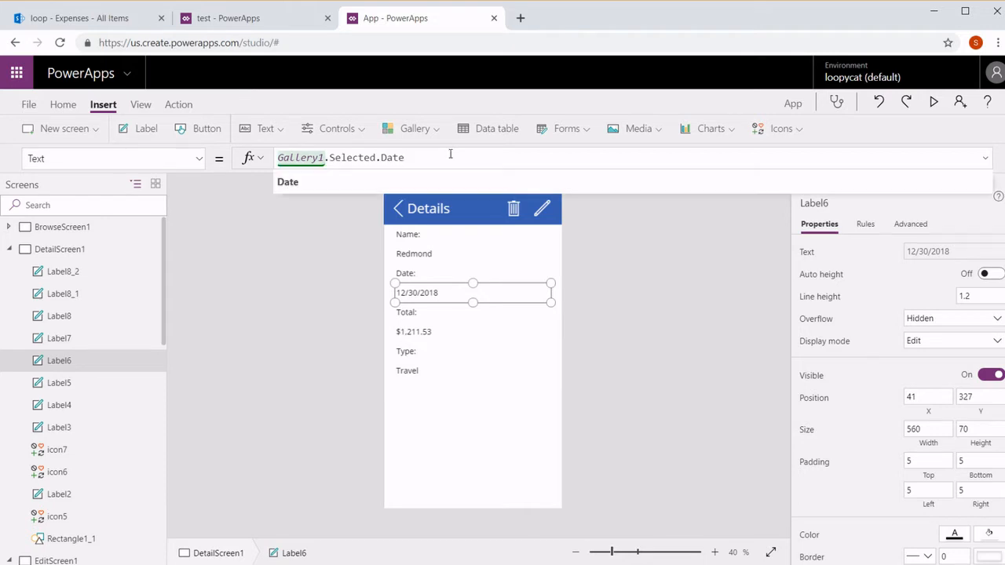
pyautogui.press('Home')
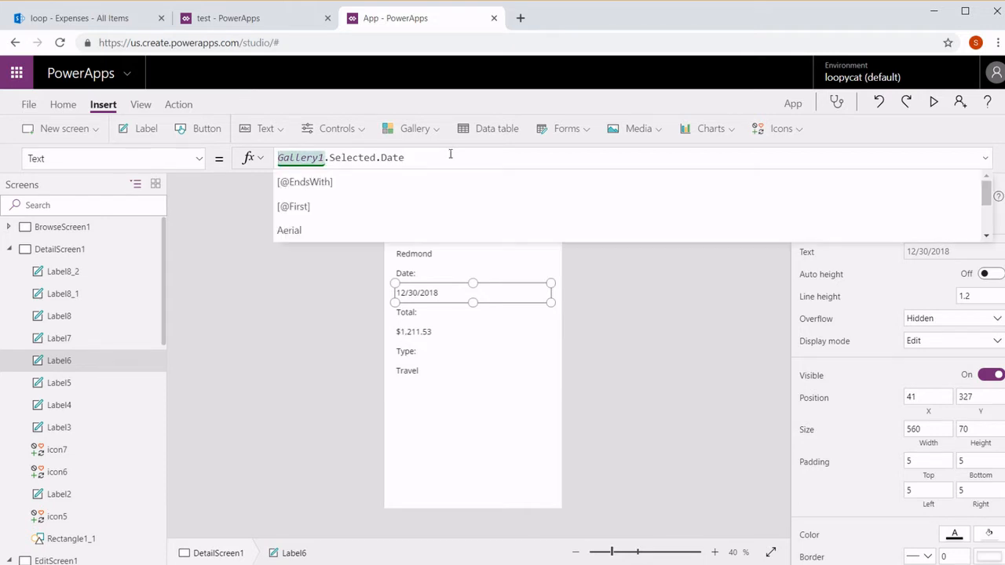
pyautogui.write('Text')
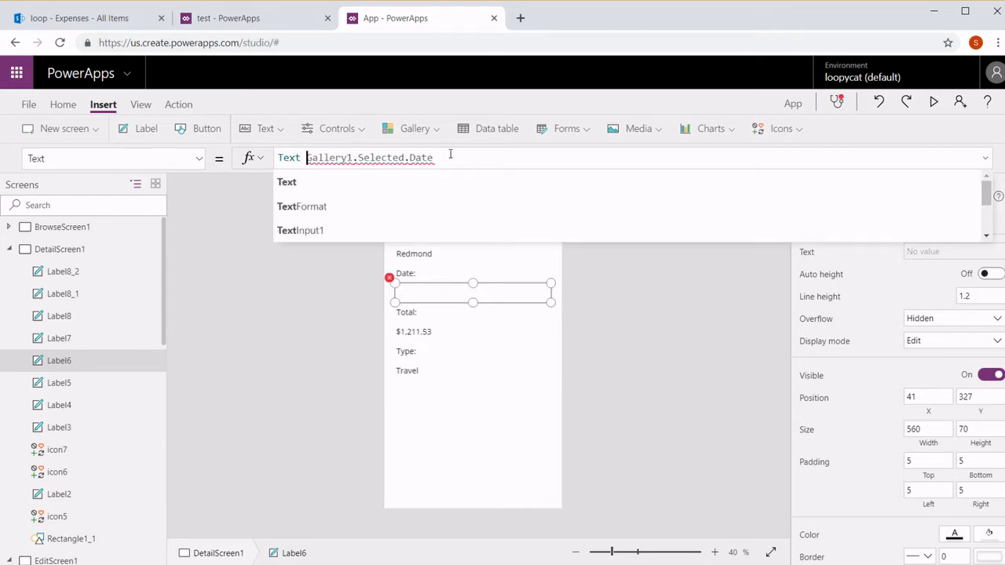
pyautogui.click(301, 158)
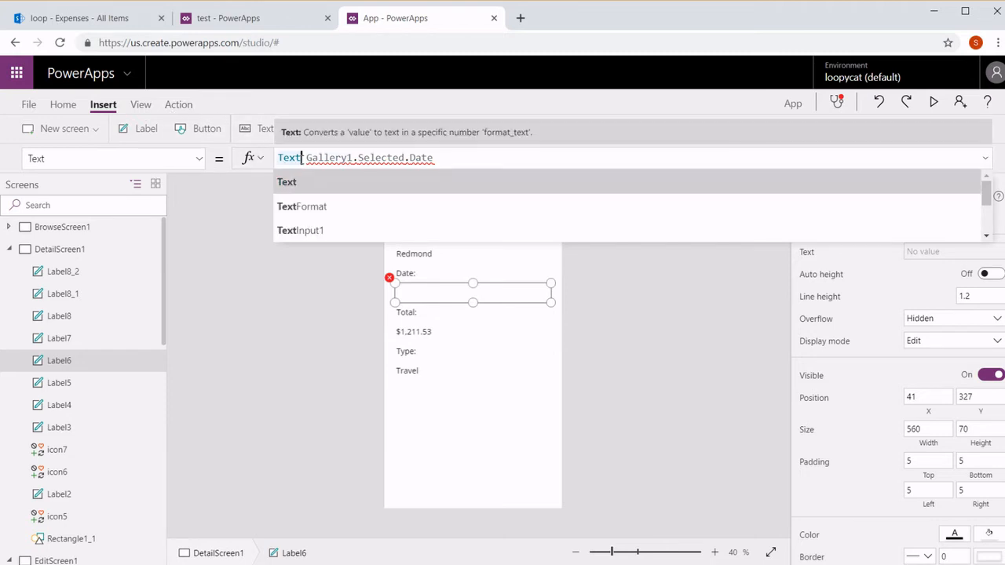
pyautogui.write('(')
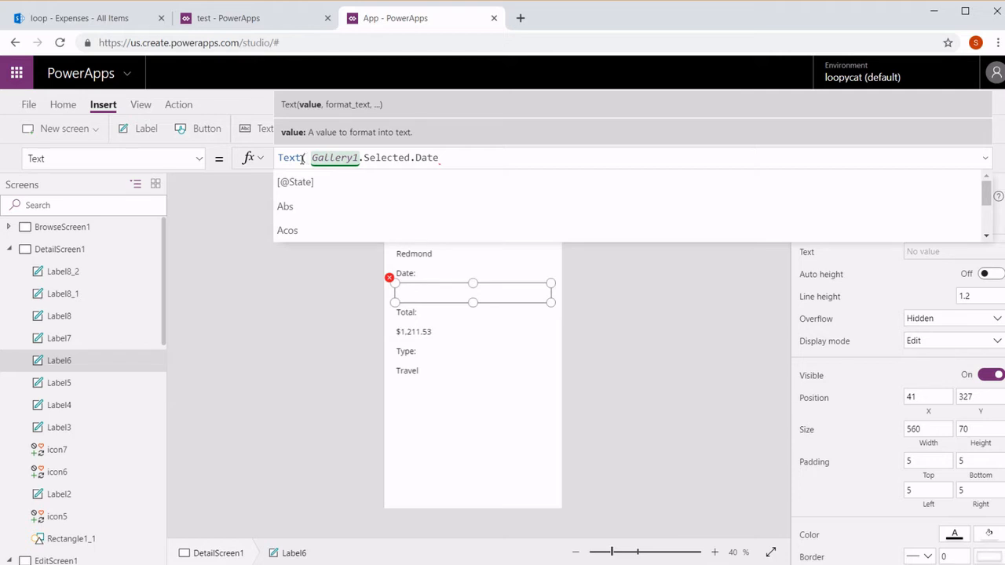
# Step: Add DateTimeFormat.LongDate as the format argument after Gallery1.Selected.Date and close the Text call
pyautogui.press('Right')
pyautogui.press('Right')
pyautogui.press('Right')
pyautogui.press('Right')
pyautogui.press('Right')
pyautogui.press('Right')
pyautogui.press('Right')
pyautogui.press('Right')
pyautogui.press('Right')
pyautogui.press('Right')
pyautogui.press('Right')
pyautogui.press('Right')
pyautogui.press('Right')
pyautogui.press('Right')
pyautogui.press('Right')
pyautogui.press('Right')
pyautogui.press('Right')
pyautogui.press('Right')
pyautogui.press('Right')
pyautogui.press('Right')
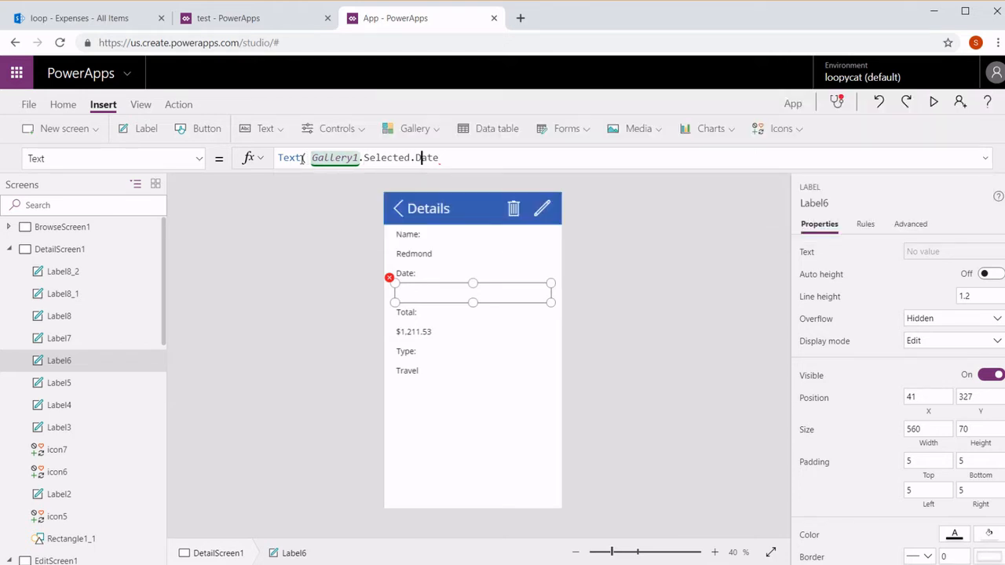
pyautogui.press('Right')
pyautogui.press('Right')
pyautogui.press('Right')
pyautogui.write(',')
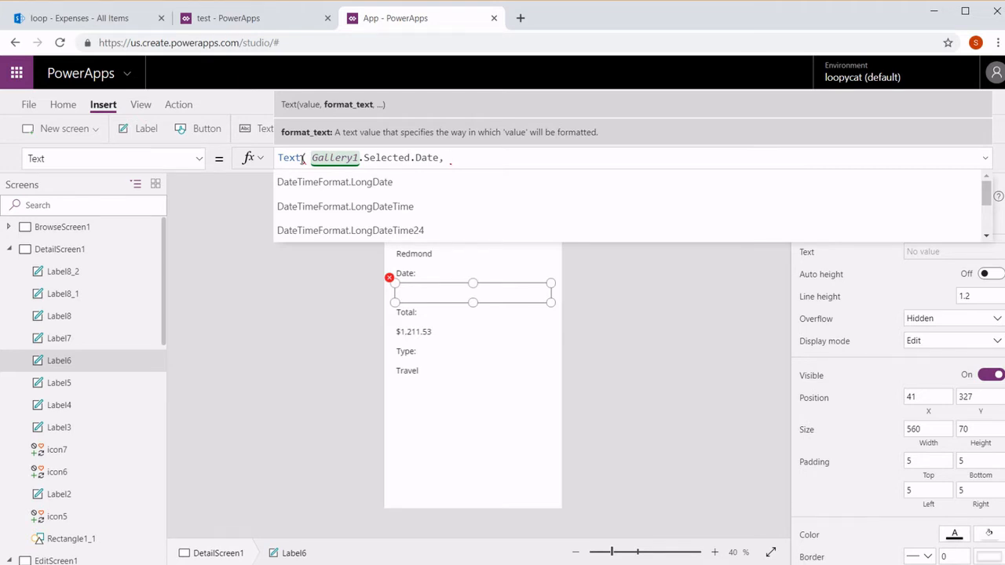
pyautogui.press('Down')
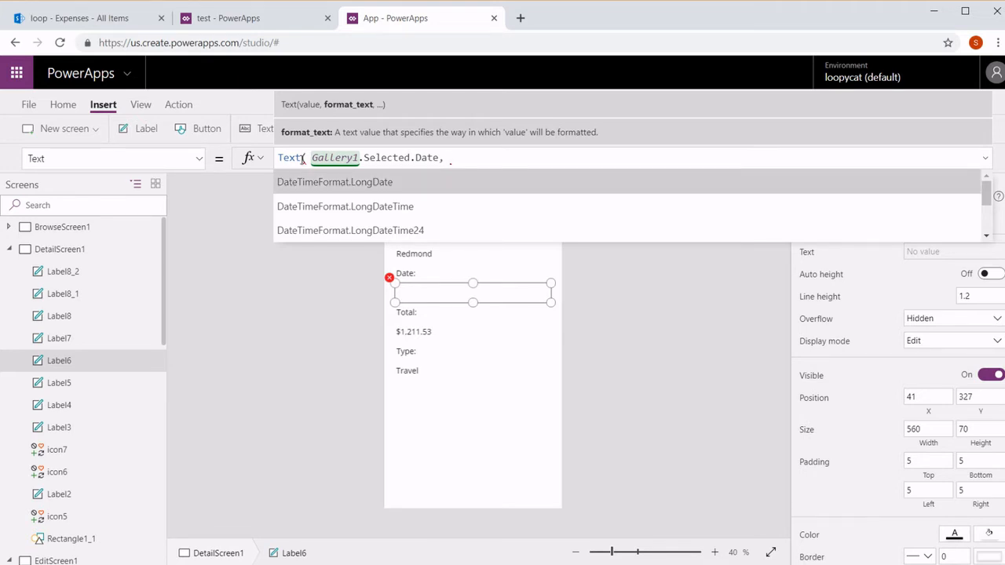
pyautogui.press('Tab')
pyautogui.write(')')
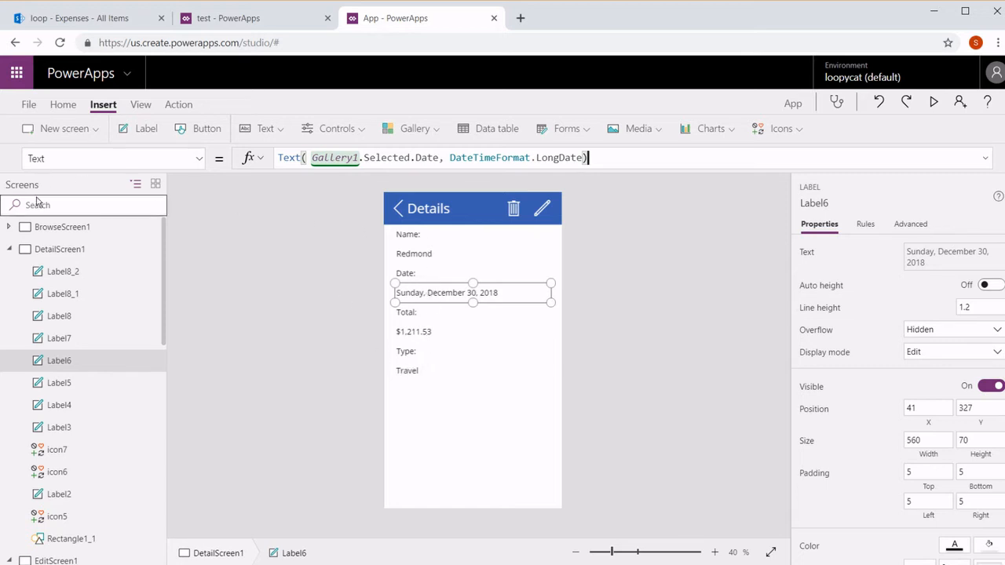
# Step: Set the Format property of the date picker on EditScreen1 to DateTimeFormat.LongDate
pyautogui.click(10, 250)
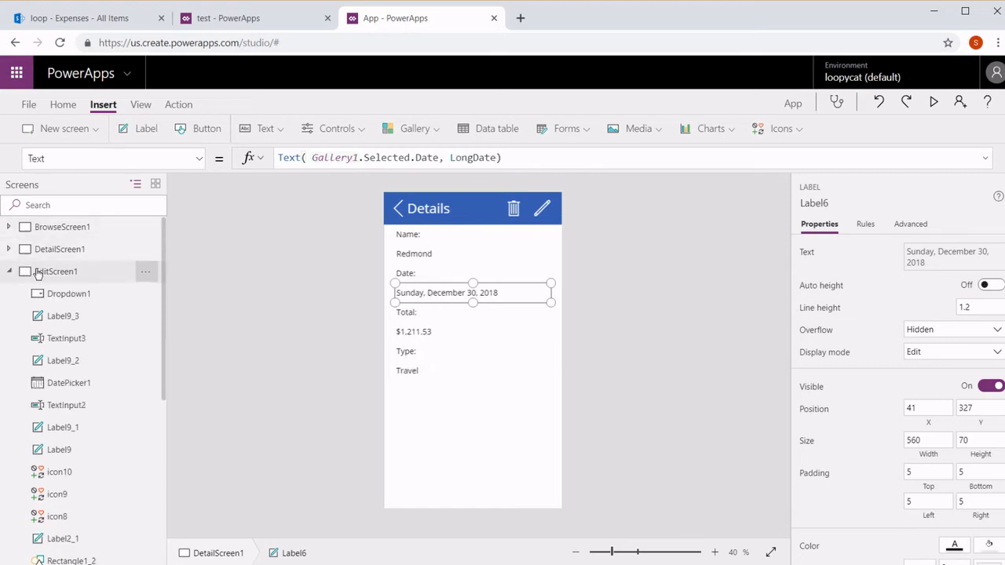
pyautogui.click(38, 273)
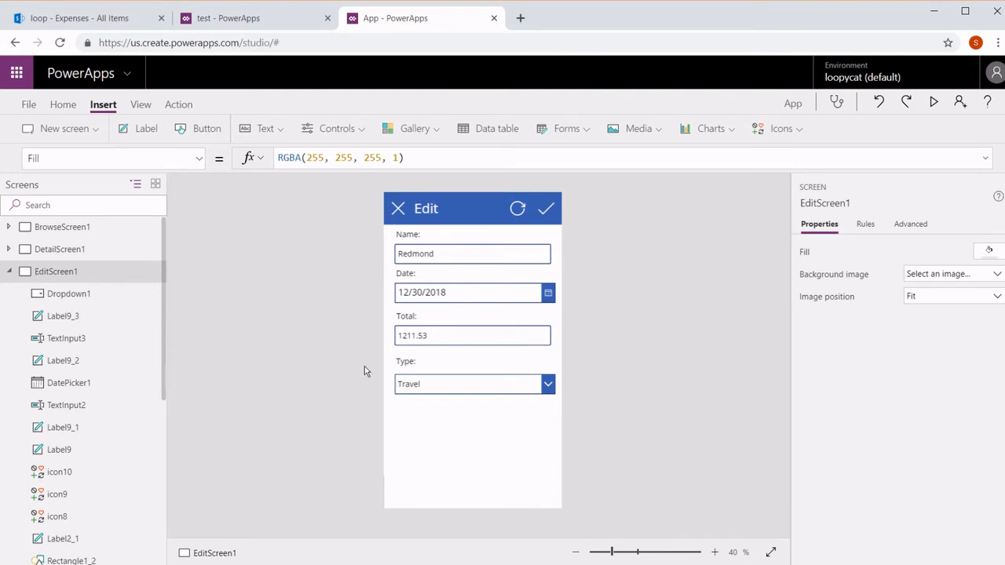
pyautogui.click(461, 295)
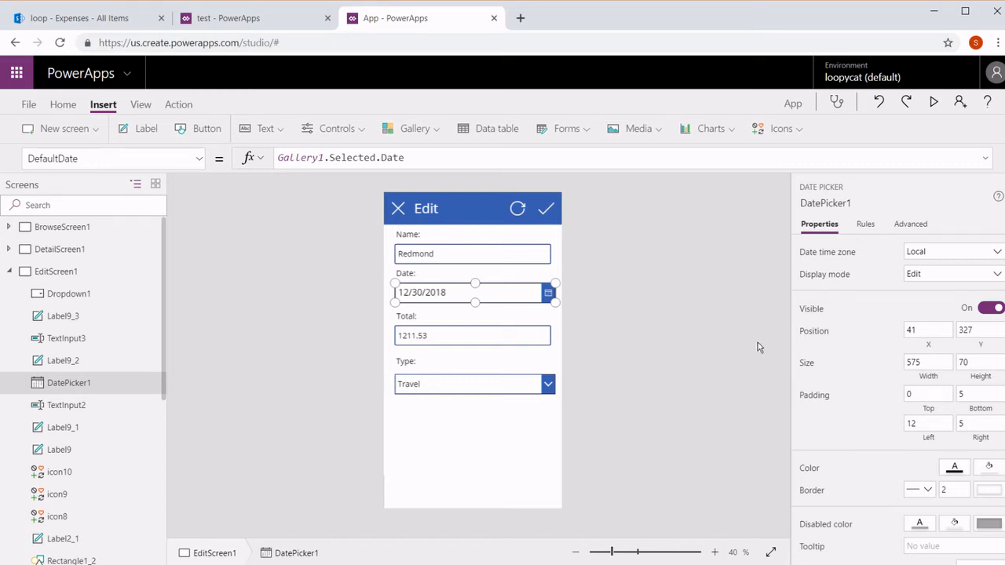
pyautogui.click(903, 227)
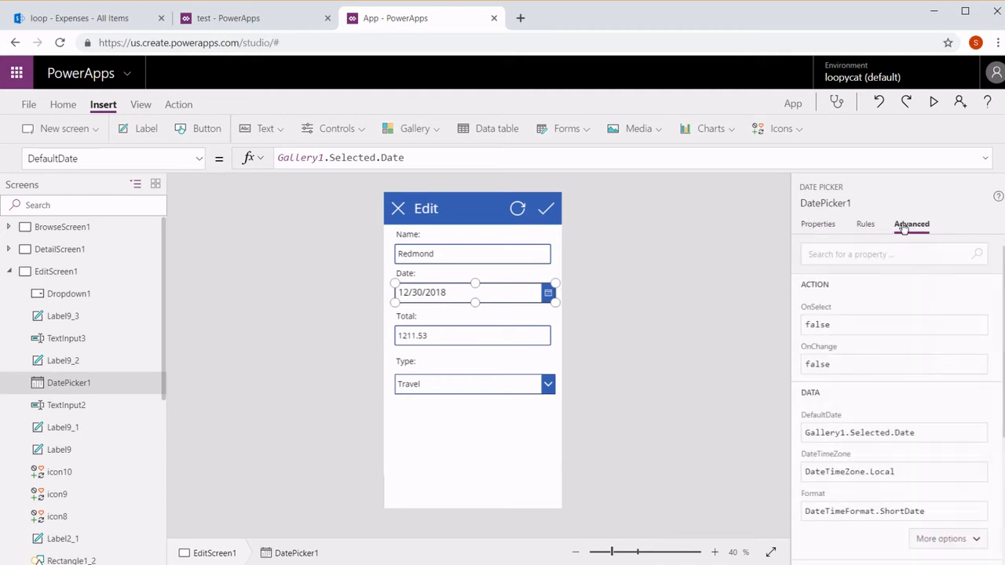
pyautogui.click(917, 511)
pyautogui.press('BackSpace')
pyautogui.press('BackSpace')
pyautogui.press('BackSpace')
pyautogui.press('BackSpace')
pyautogui.press('BackSpace')
pyautogui.press('BackSpace')
pyautogui.press('BackSpace')
pyautogui.press('BackSpace')
pyautogui.press('BackSpace')
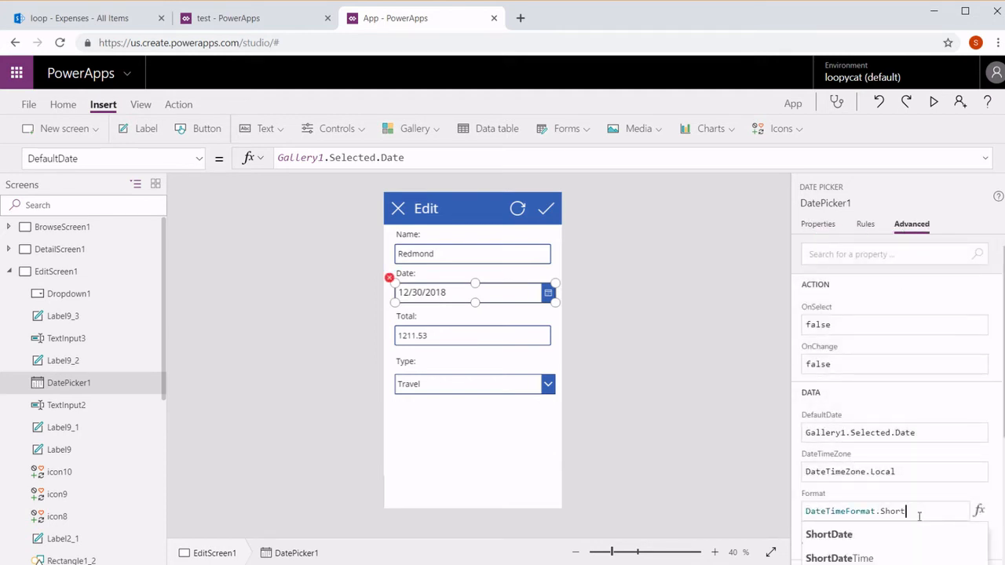
pyautogui.write('lon')
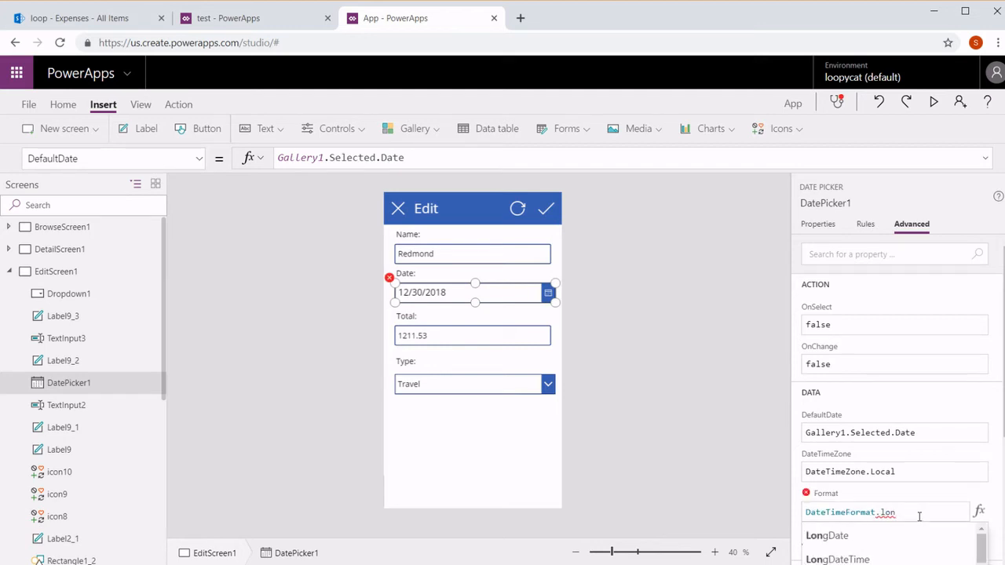
pyautogui.press('Down')
pyautogui.press('Return')
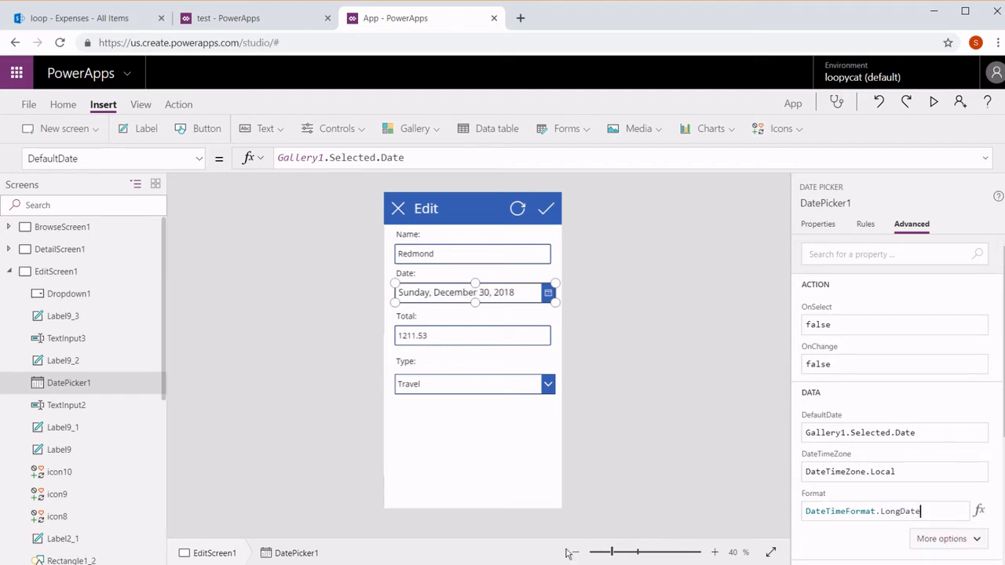
# Step: Insert an opening Text( call before Gallery1.Selected.Total in the Default formula of the total text input on EditScreen1
pyautogui.click(534, 338)
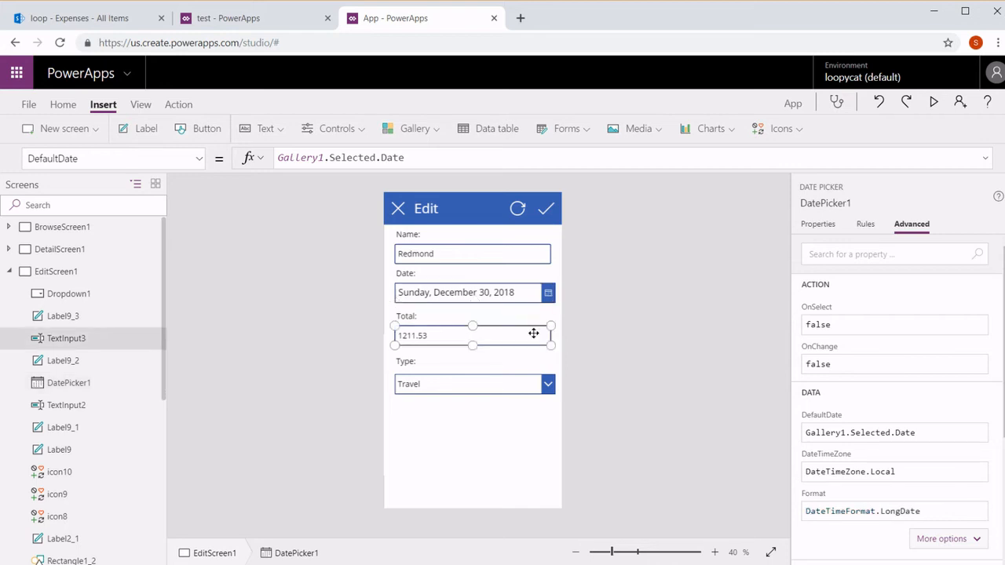
pyautogui.doubleClick(279, 157)
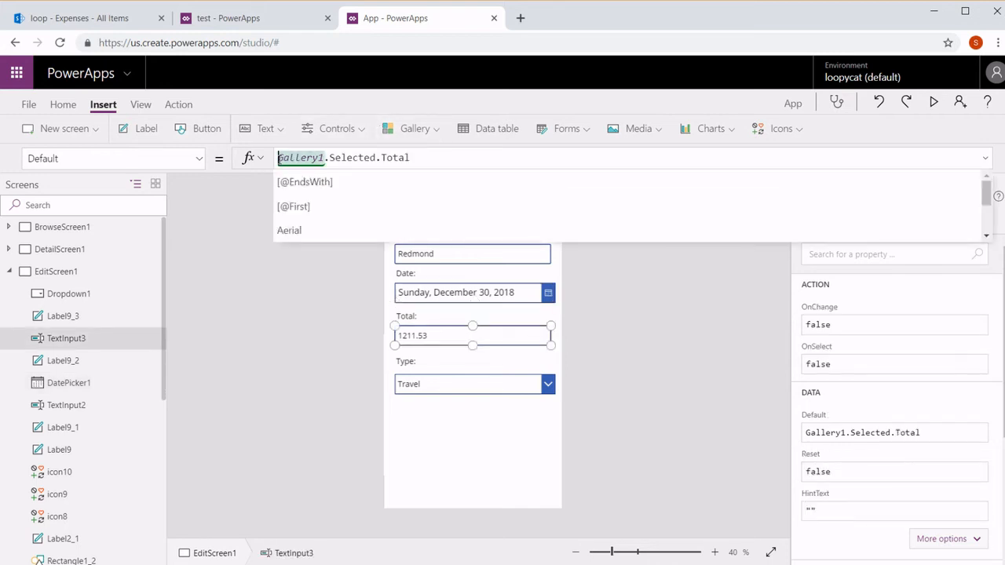
pyautogui.press('Left')
pyautogui.press('Left')
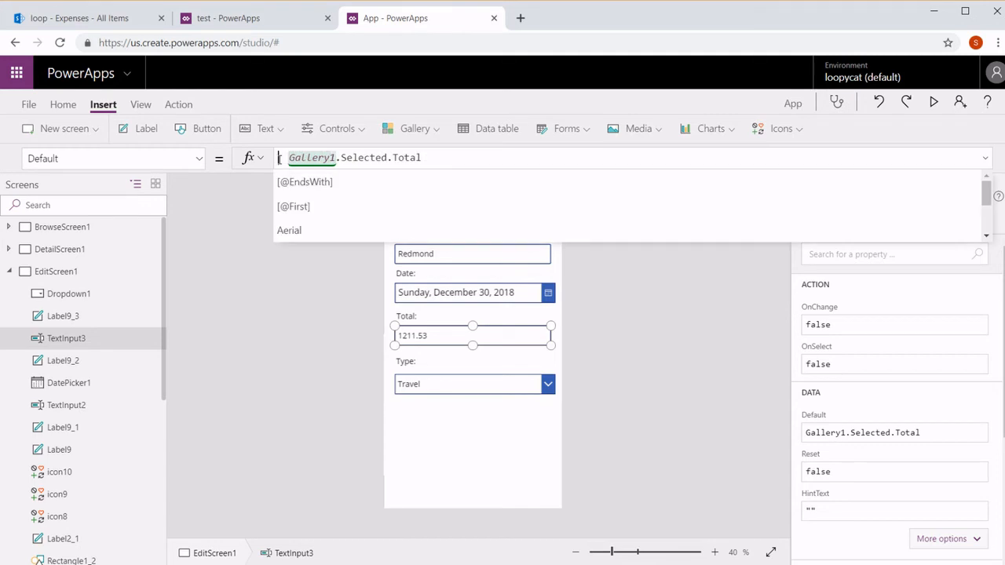
pyautogui.write('Text(')
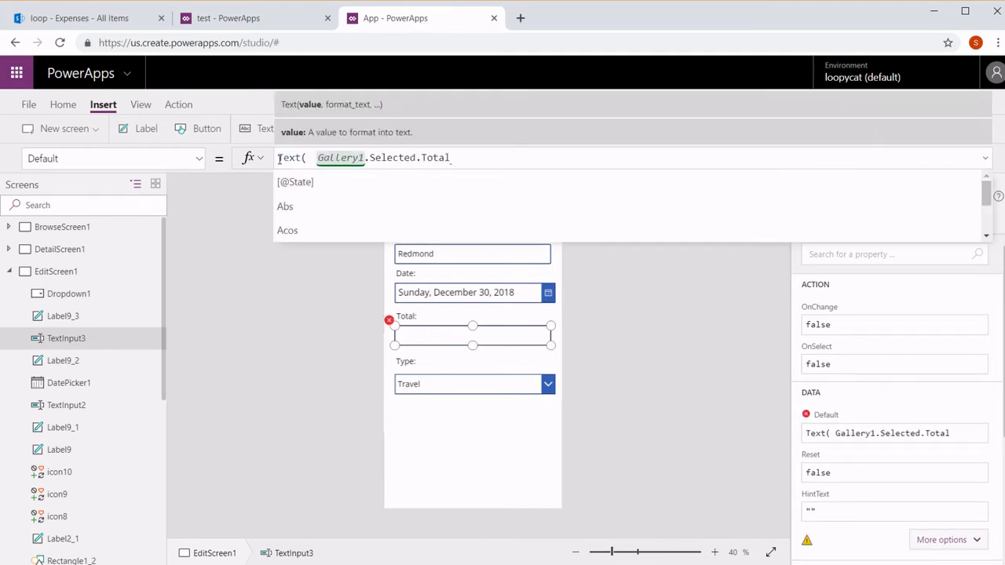
# Step: Add a comma after Gallery1.Selected.Total and paste Text(Total, "[$-en-US]$#,###.##") behind it
pyautogui.press('Right')
pyautogui.press('Right')
pyautogui.press('Right')
pyautogui.press('Right')
pyautogui.press('Right')
pyautogui.press('Right')
pyautogui.press('Right')
pyautogui.press('Right')
pyautogui.press('Right')
pyautogui.press('Right')
pyautogui.press('Right')
pyautogui.press('Right')
pyautogui.press('Right')
pyautogui.press('Right')
pyautogui.press('Right')
pyautogui.press('Right')
pyautogui.press('Right')
pyautogui.press('Right')
pyautogui.press('Right')
pyautogui.press('Right')
pyautogui.press('Right')
pyautogui.press('Right')
pyautogui.press('Right')
pyautogui.press('Right')
pyautogui.press('Right')
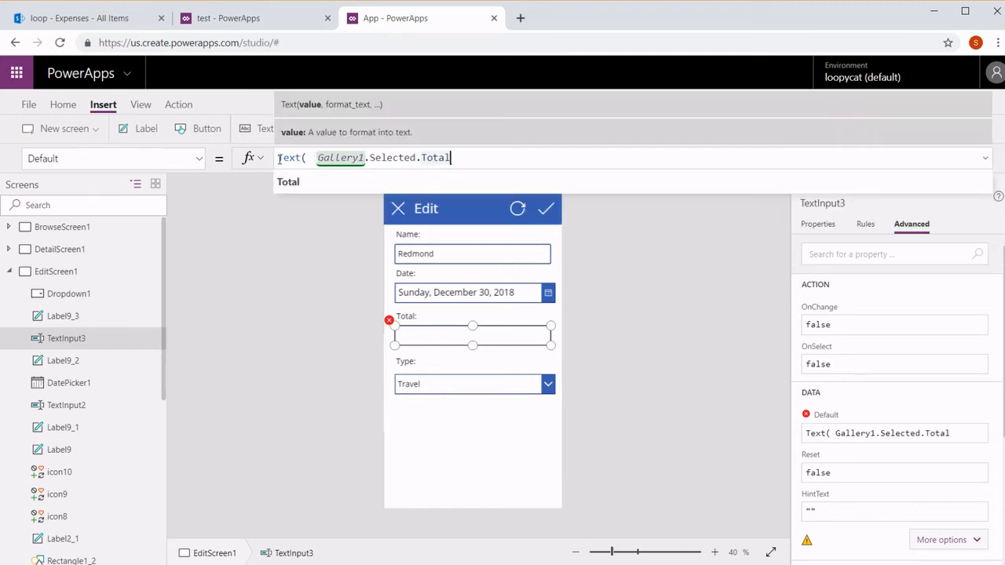
pyautogui.write(',')
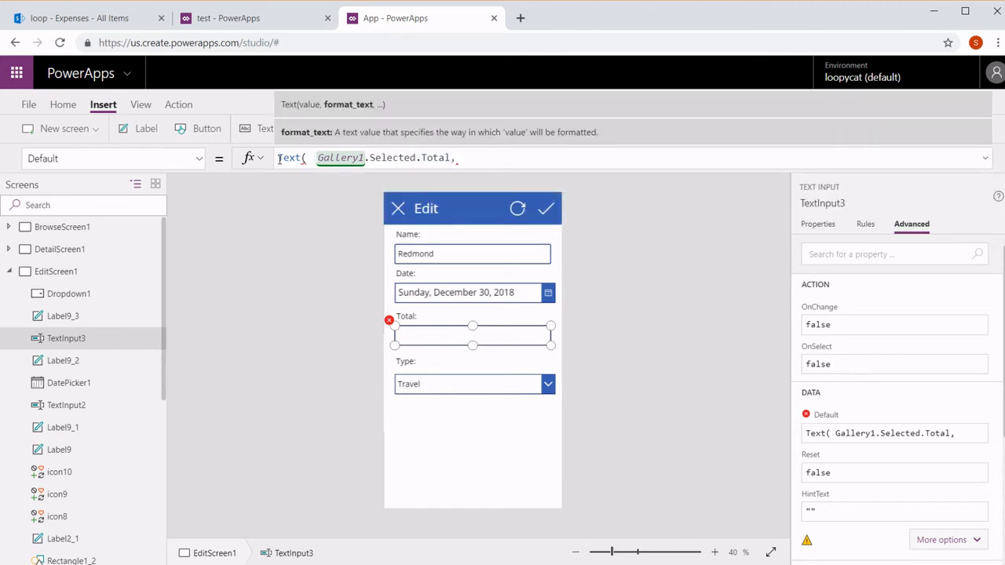
pyautogui.write('Text(Total, "[$-en-US]$#,###.##")')
# Step: Delete the nested Text(Total, part so that "[$-en-US]$#,###.##" is the format argument of the total formula
pyautogui.press('Left')
pyautogui.press('Left')
pyautogui.press('Left')
pyautogui.press('Left')
pyautogui.press('Left')
pyautogui.press('Left')
pyautogui.press('Left')
pyautogui.press('Left')
pyautogui.press('Left')
pyautogui.press('Left')
pyautogui.press('Left')
pyautogui.press('Left')
pyautogui.press('Left')
pyautogui.press('Left')
pyautogui.press('Left')
pyautogui.press('Left')
pyautogui.press('Left')
pyautogui.press('Left')
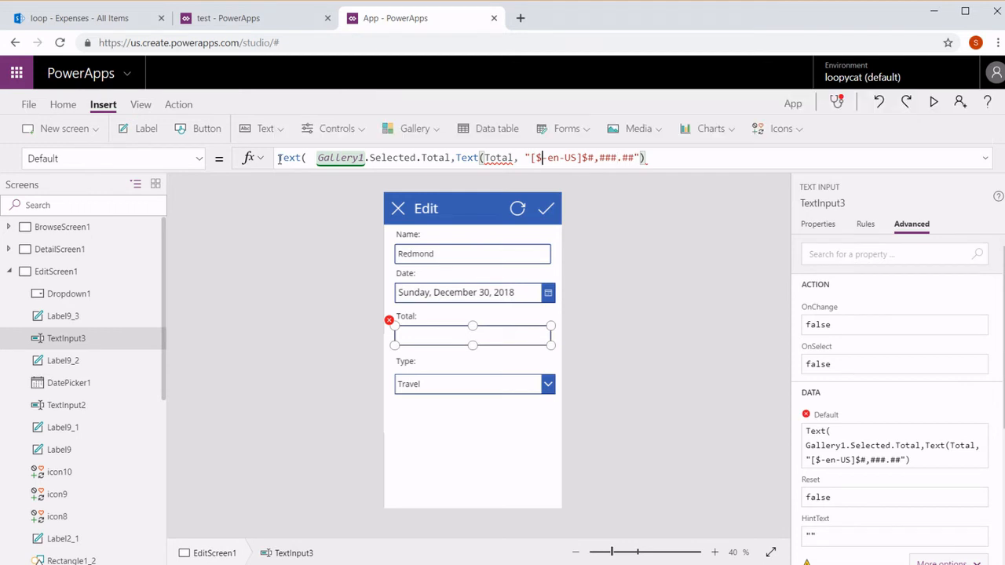
pyautogui.press('Left')
pyautogui.press('Left')
pyautogui.press('Left')
pyautogui.press('Left')
pyautogui.press('BackSpace')
pyautogui.press('BackSpace')
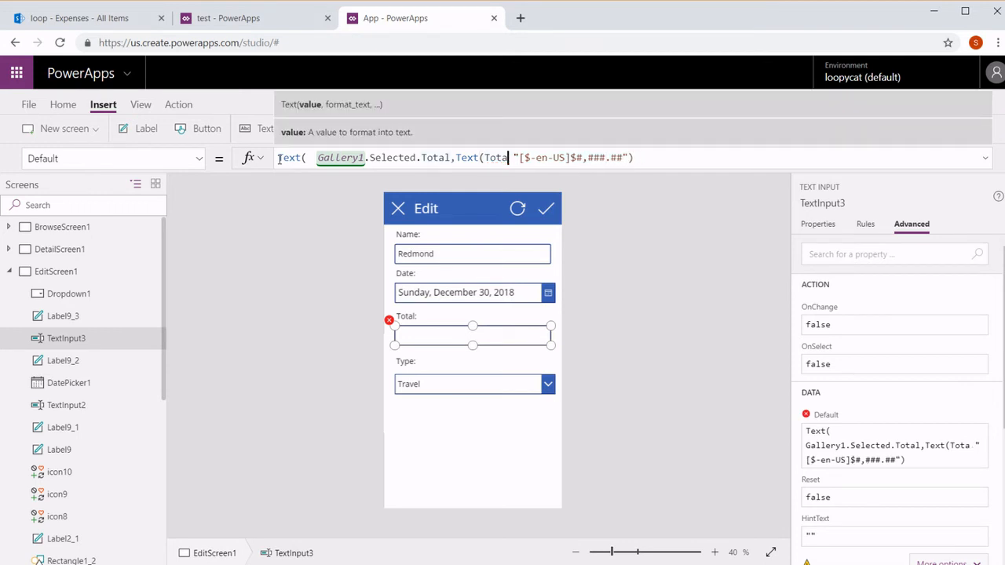
pyautogui.press('BackSpace')
pyautogui.press('BackSpace')
pyautogui.press('BackSpace')
pyautogui.press('BackSpace')
pyautogui.press('BackSpace')
pyautogui.press('BackSpace')
pyautogui.press('BackSpace')
pyautogui.press('BackSpace')
pyautogui.press('BackSpace')
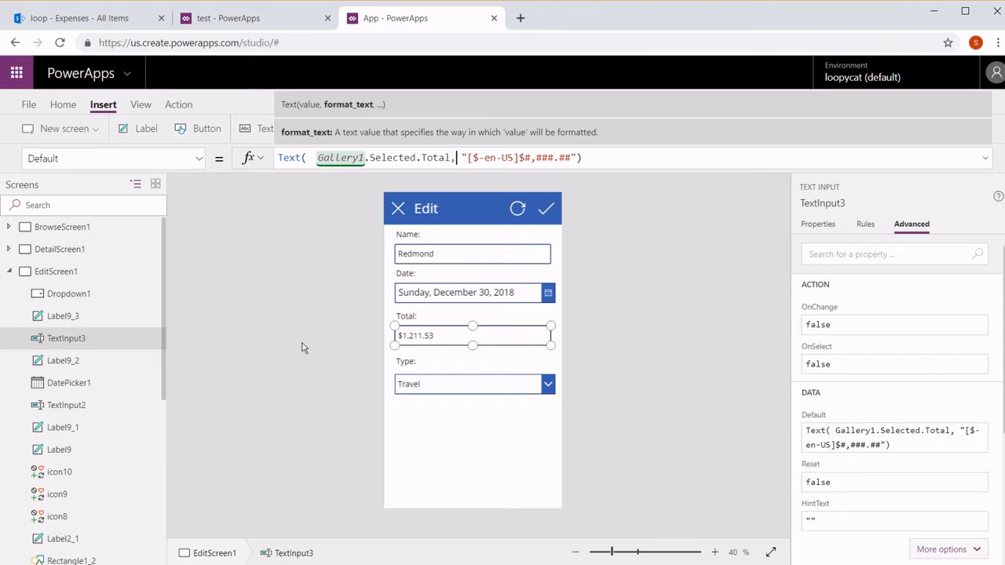
pyautogui.click(347, 302)
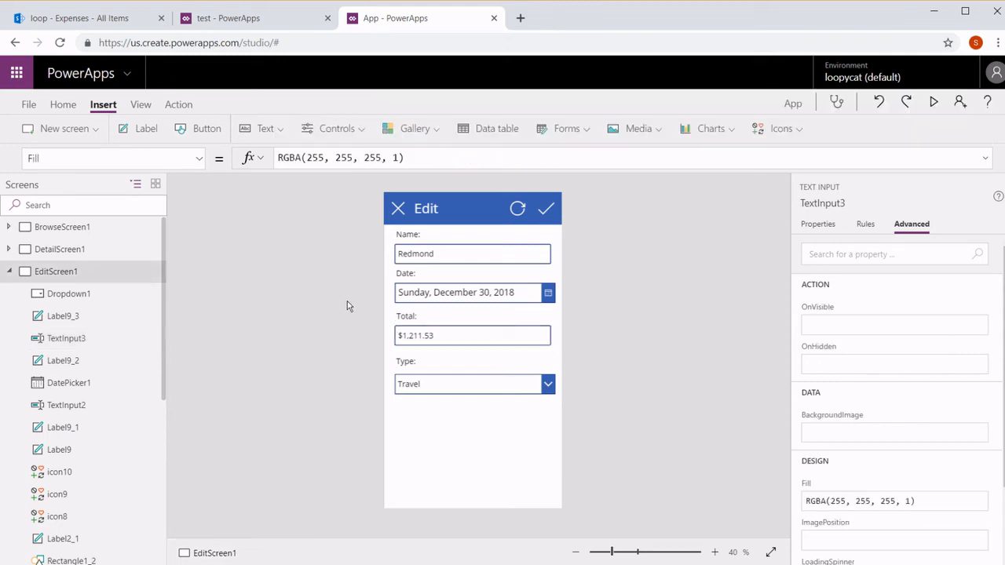
# Step: Examine the form types that can be inserted on BrowseScreen1 and the OnSelect formula of its add icon
pyautogui.click(128, 230)
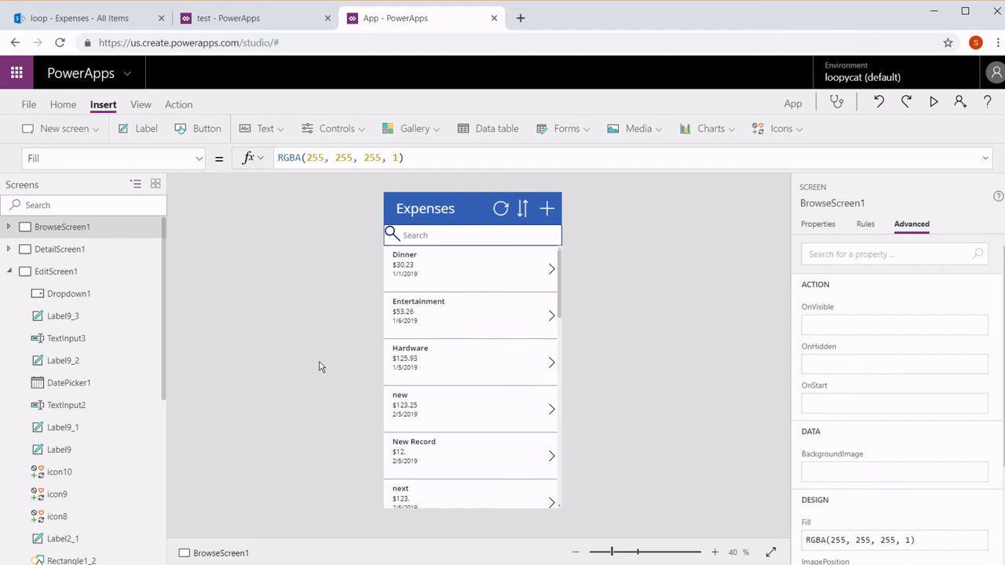
pyautogui.click(584, 133)
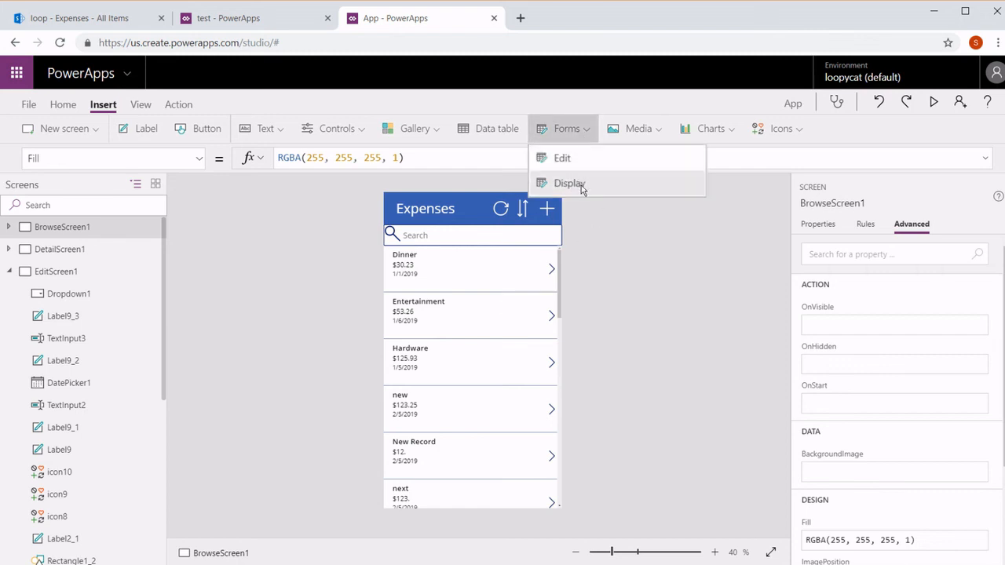
pyautogui.click(601, 252)
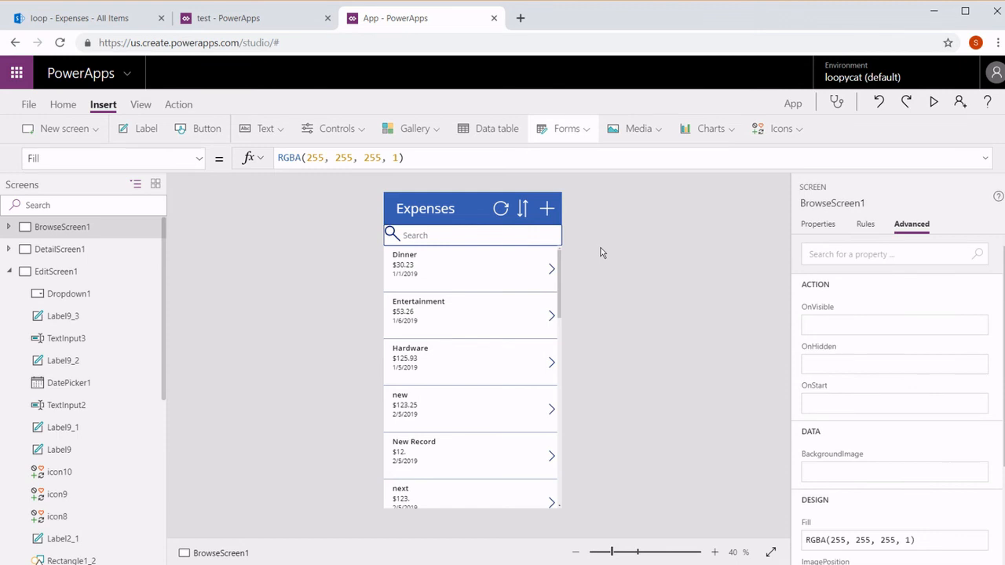
pyautogui.click(548, 208)
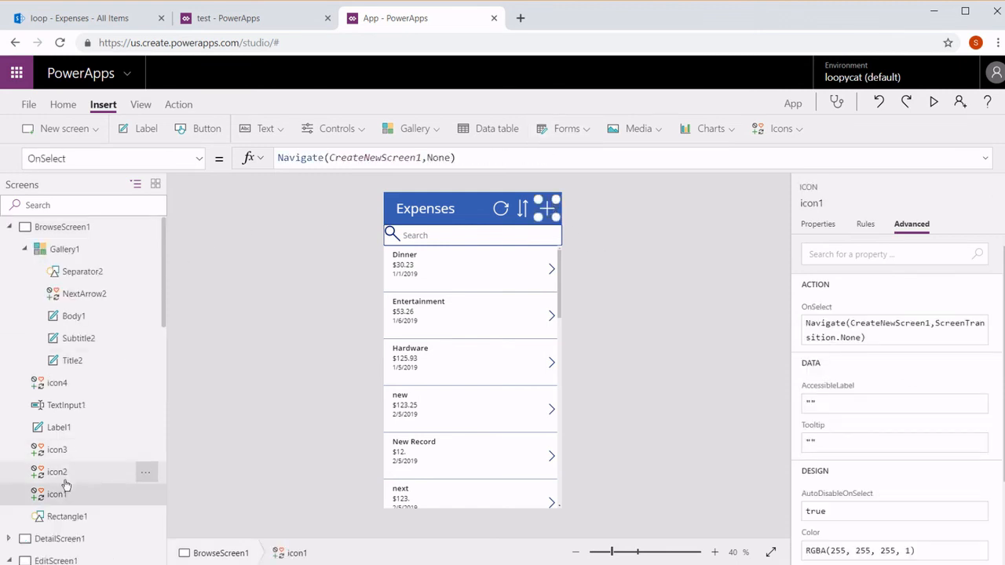